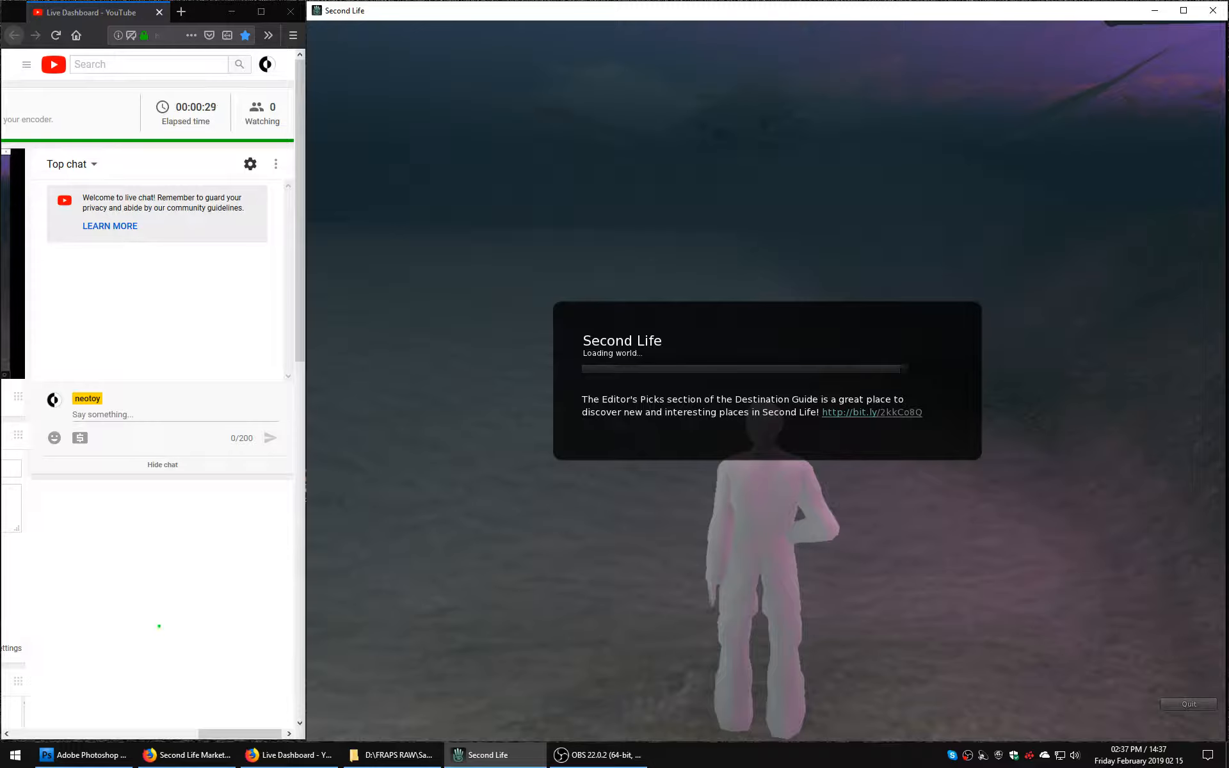
Switch to Second Life, teleport to the saved LEA landmark, and walk the avatar across the sandbox platform.
click(178, 741)
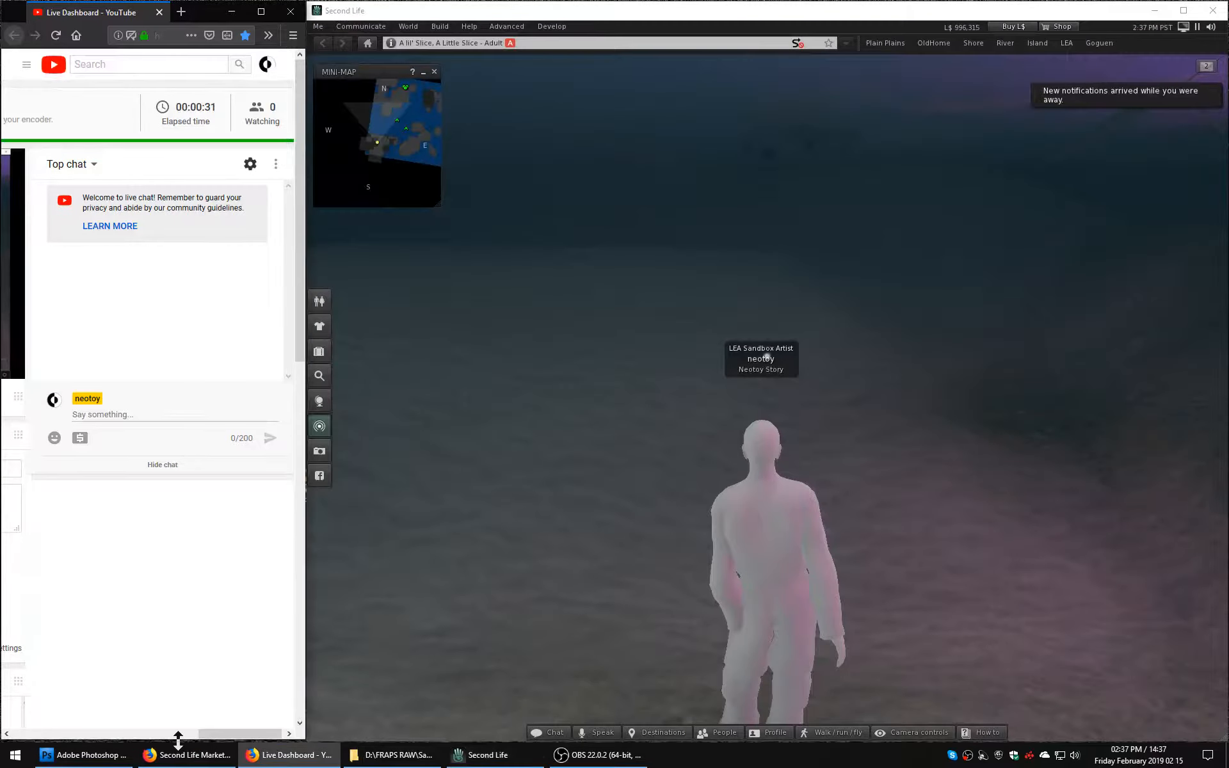
key(alt+Tab)
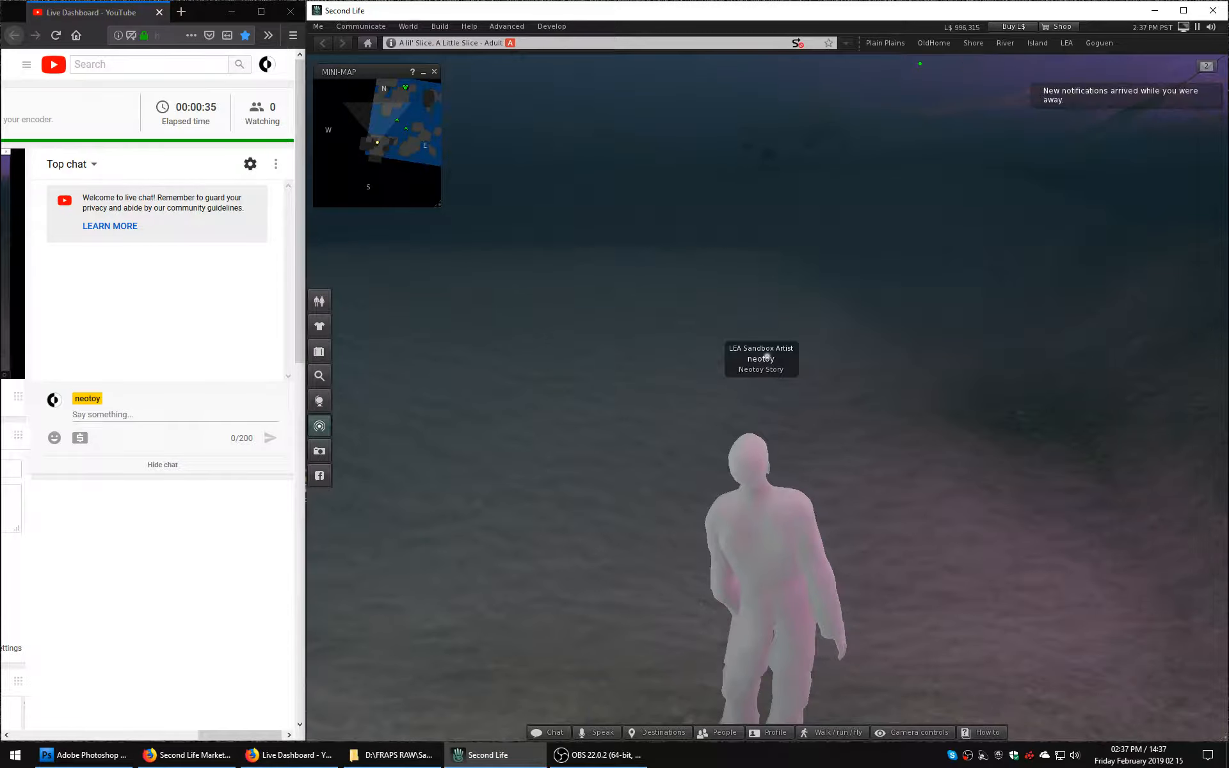
click(1066, 44)
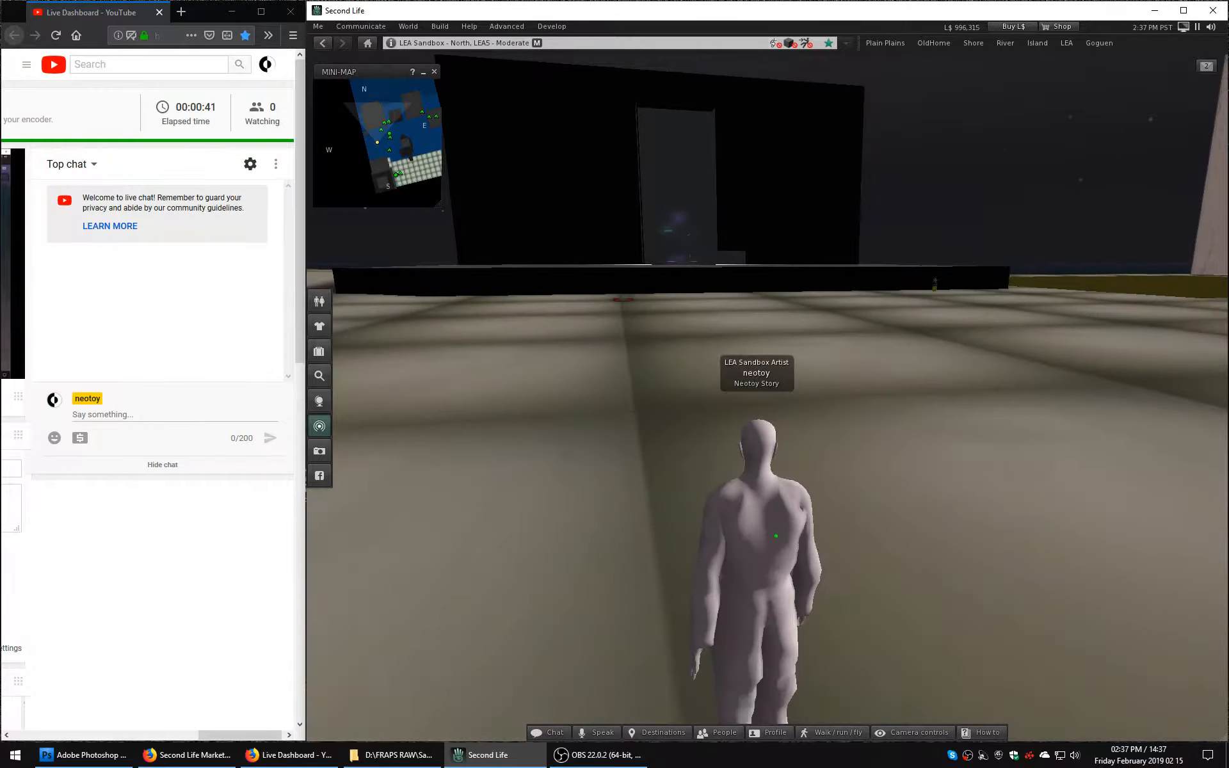
scroll(766, 380, up, 5)
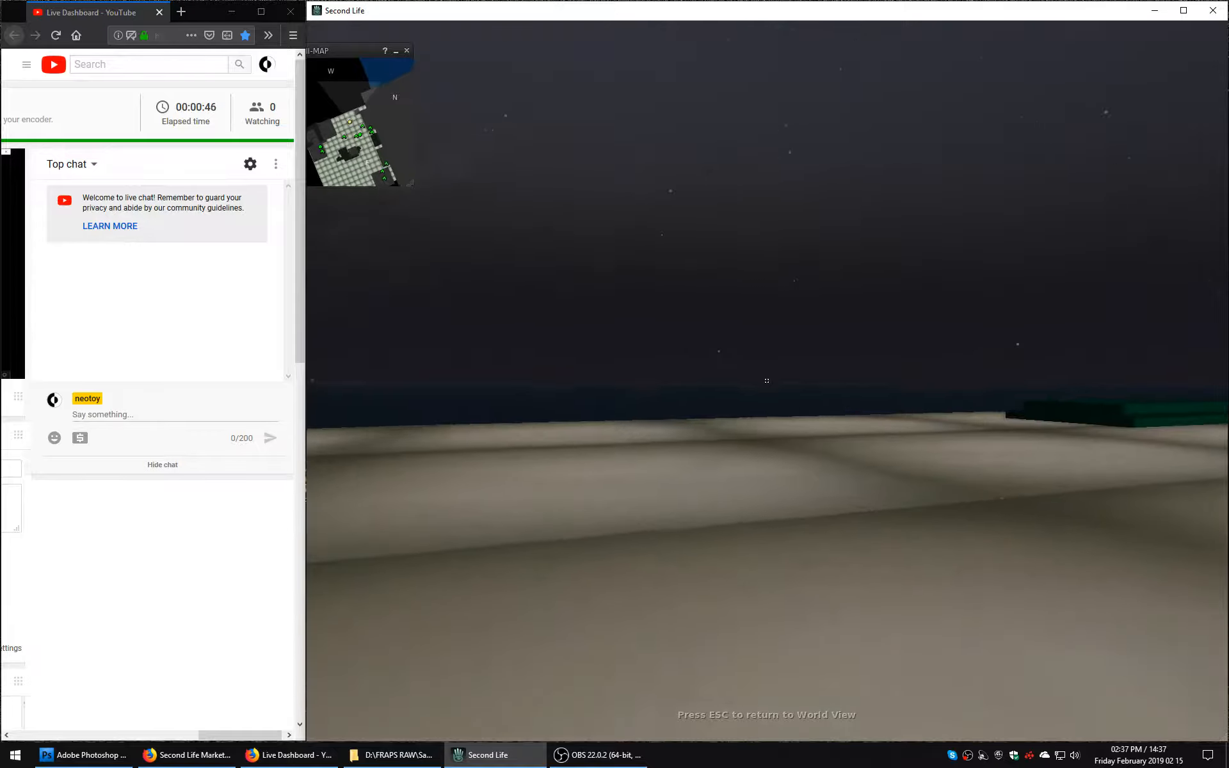
key(Escape)
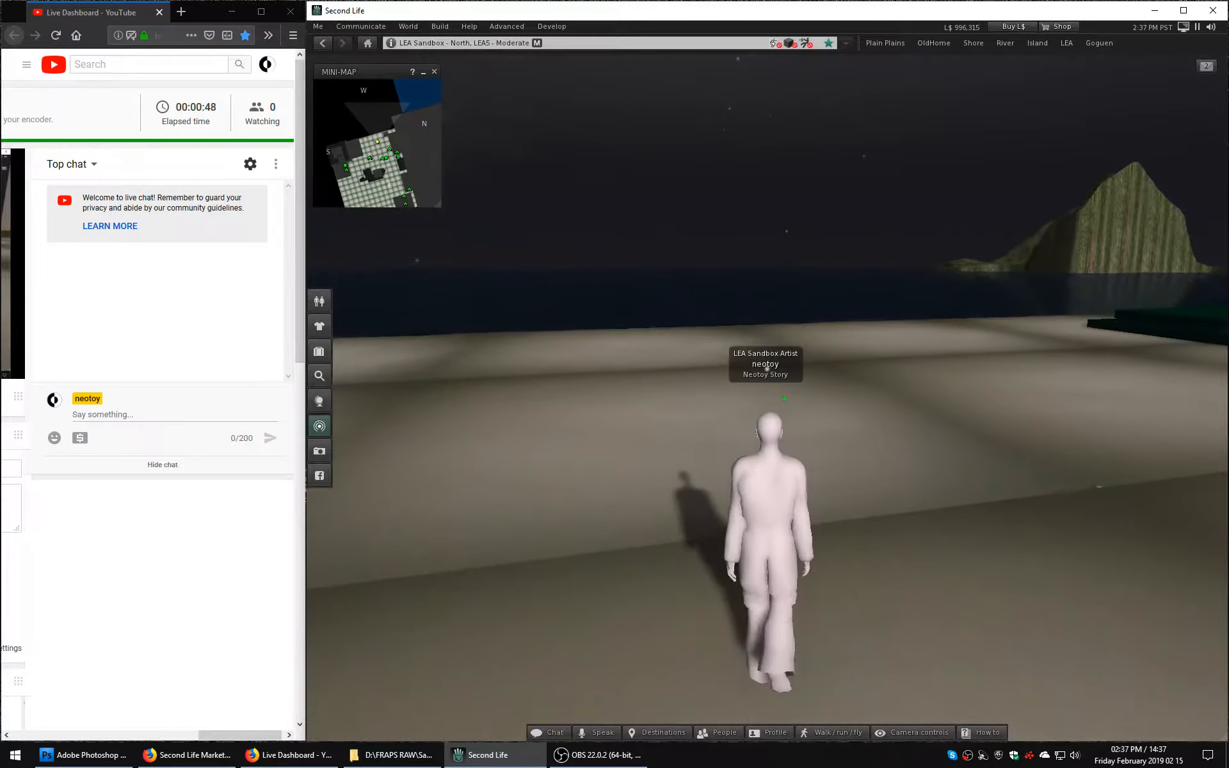
key(w)
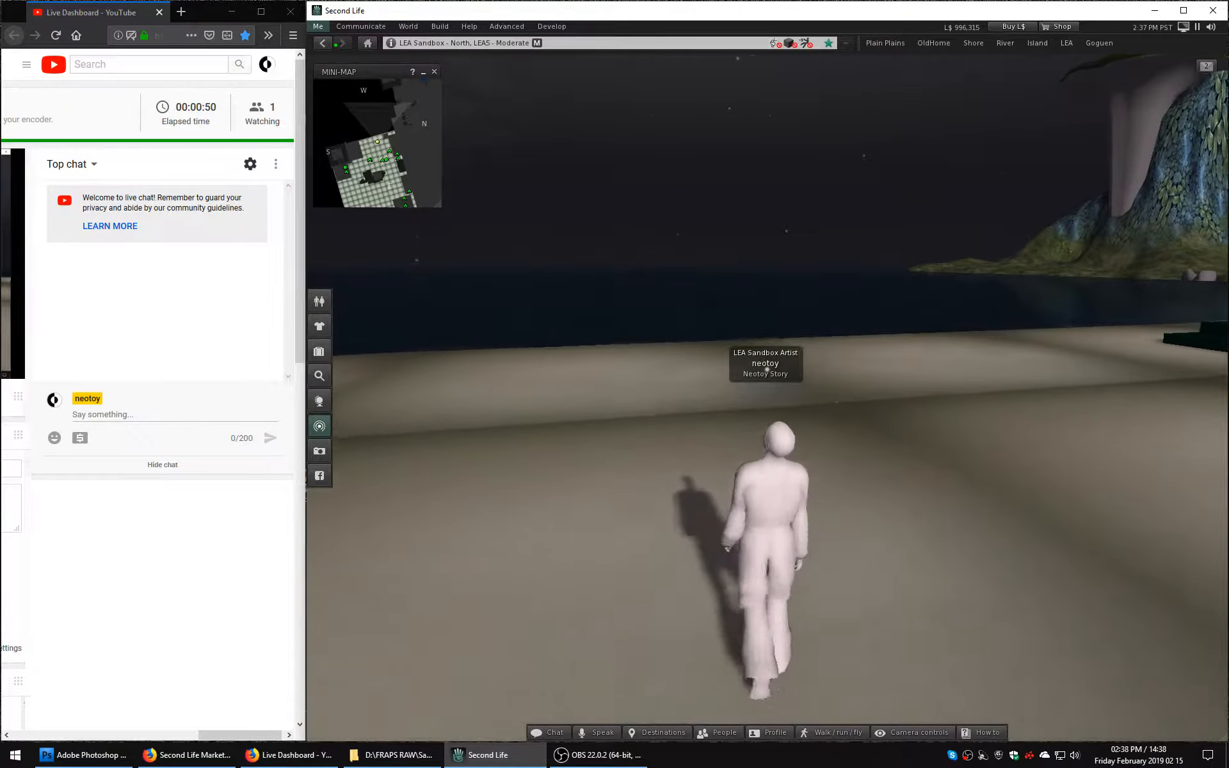
Display the Lag Meter from the advanced performance tools.
click(319, 26)
mouse_move(506, 26)
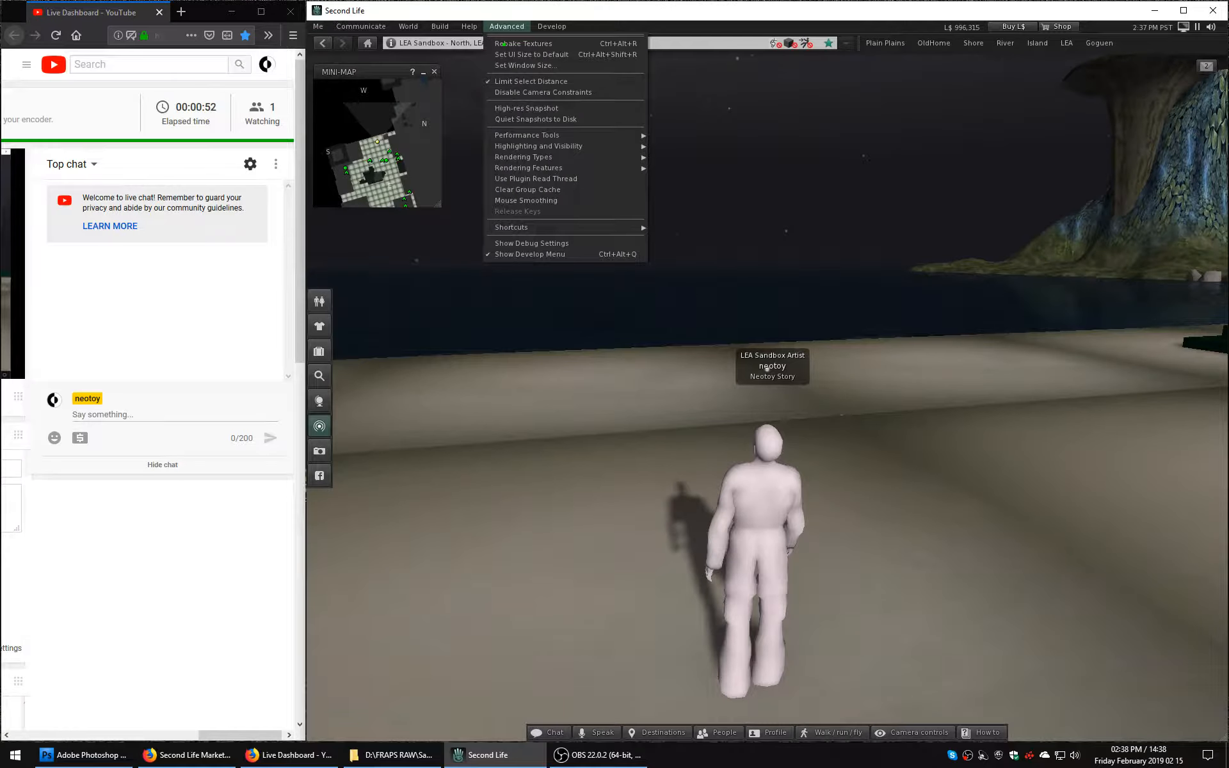
mouse_move(563, 135)
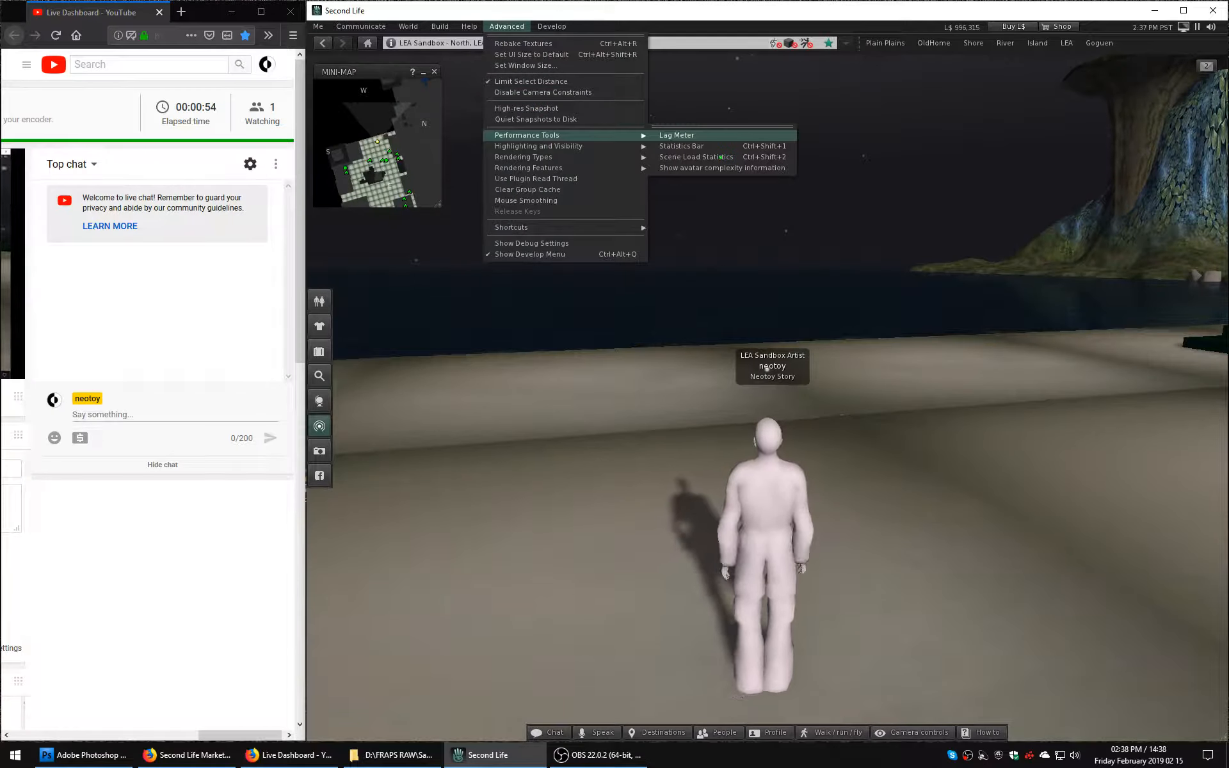
click(676, 135)
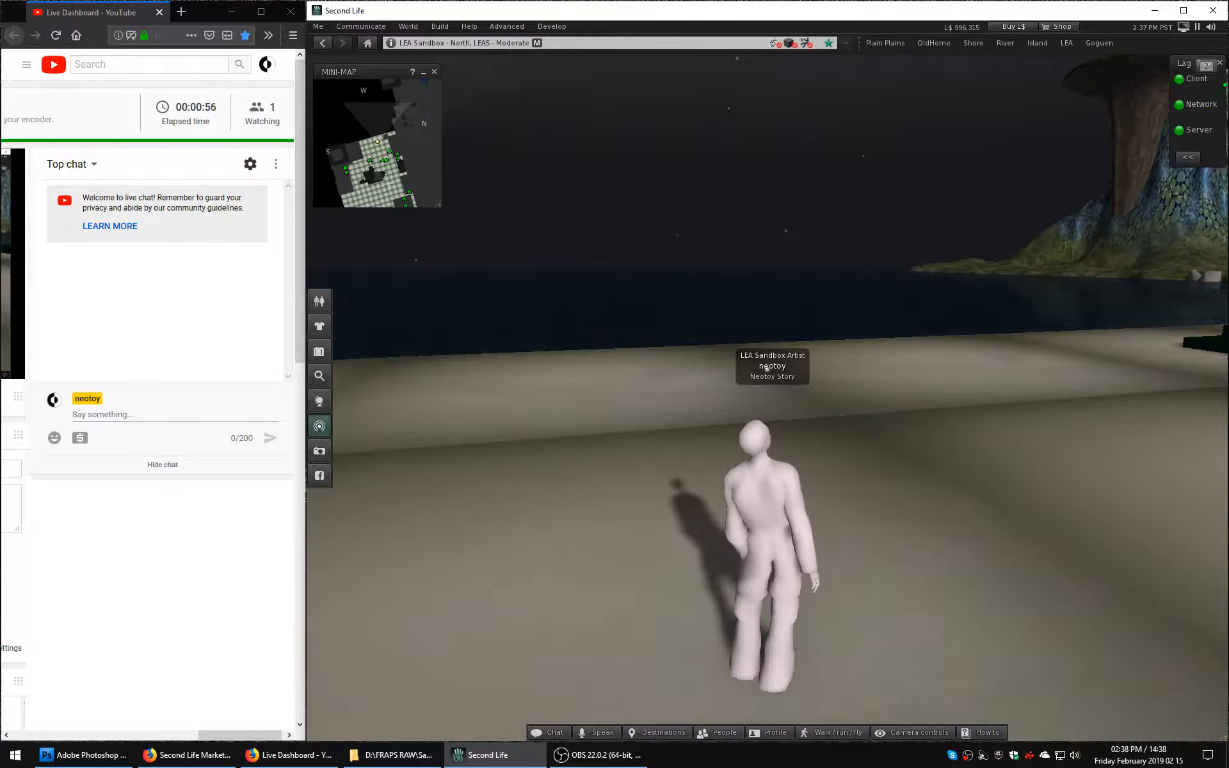
Delete the two LEA sandbox group notifications about the cleanup and the all-clear.
click(1206, 67)
click(1057, 101)
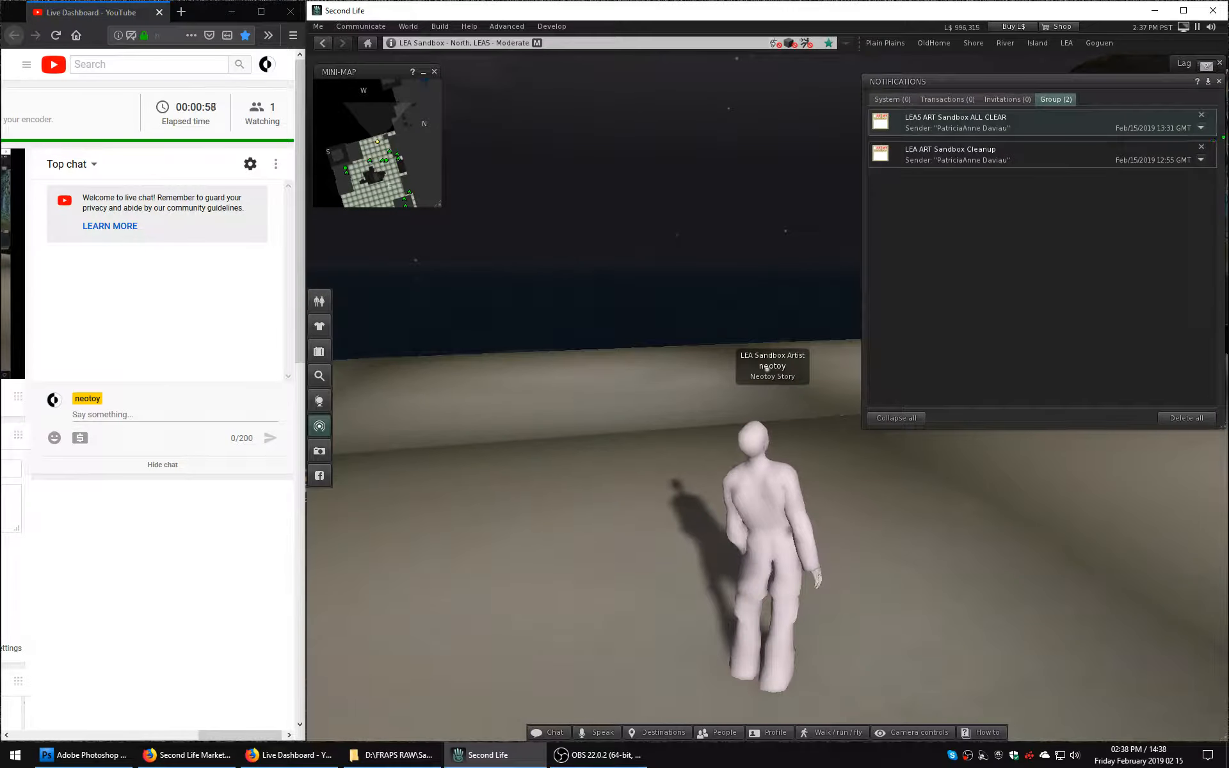
click(1201, 115)
click(1201, 116)
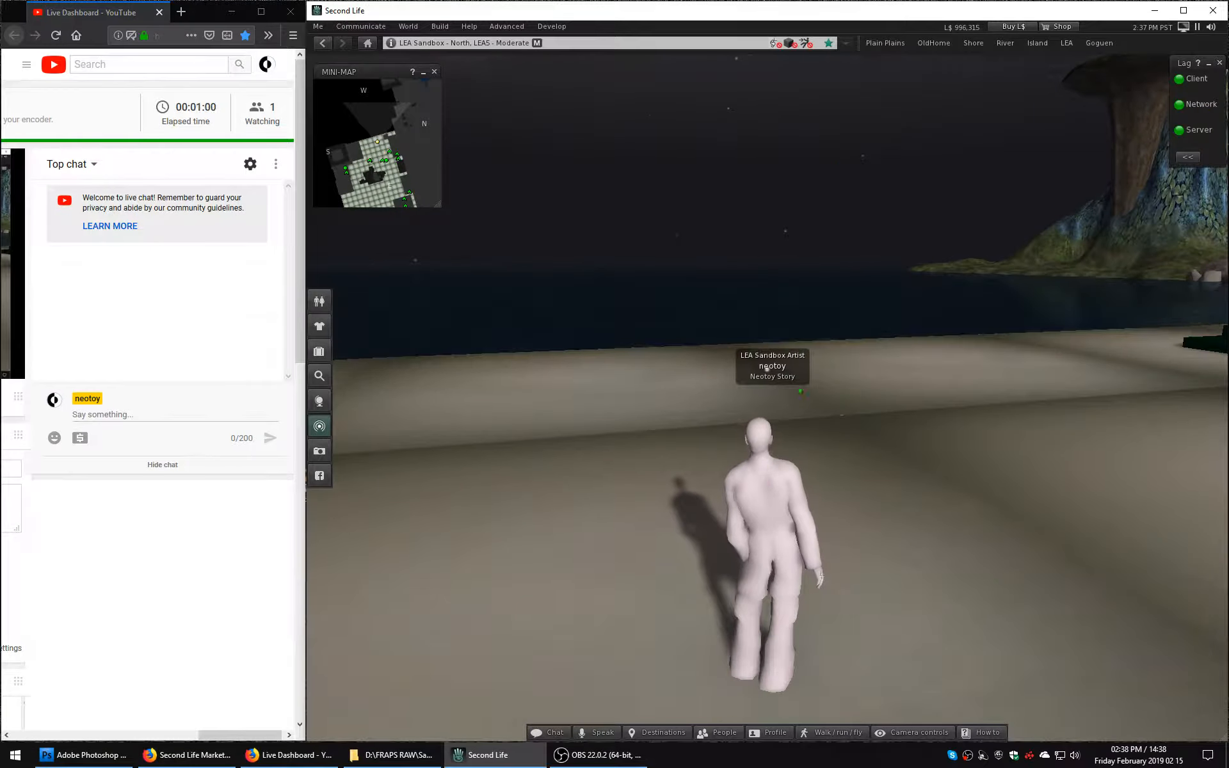
Move the avatar along the platform and replace the region's environment settings with the customized fixed-sky environment.
key(m)
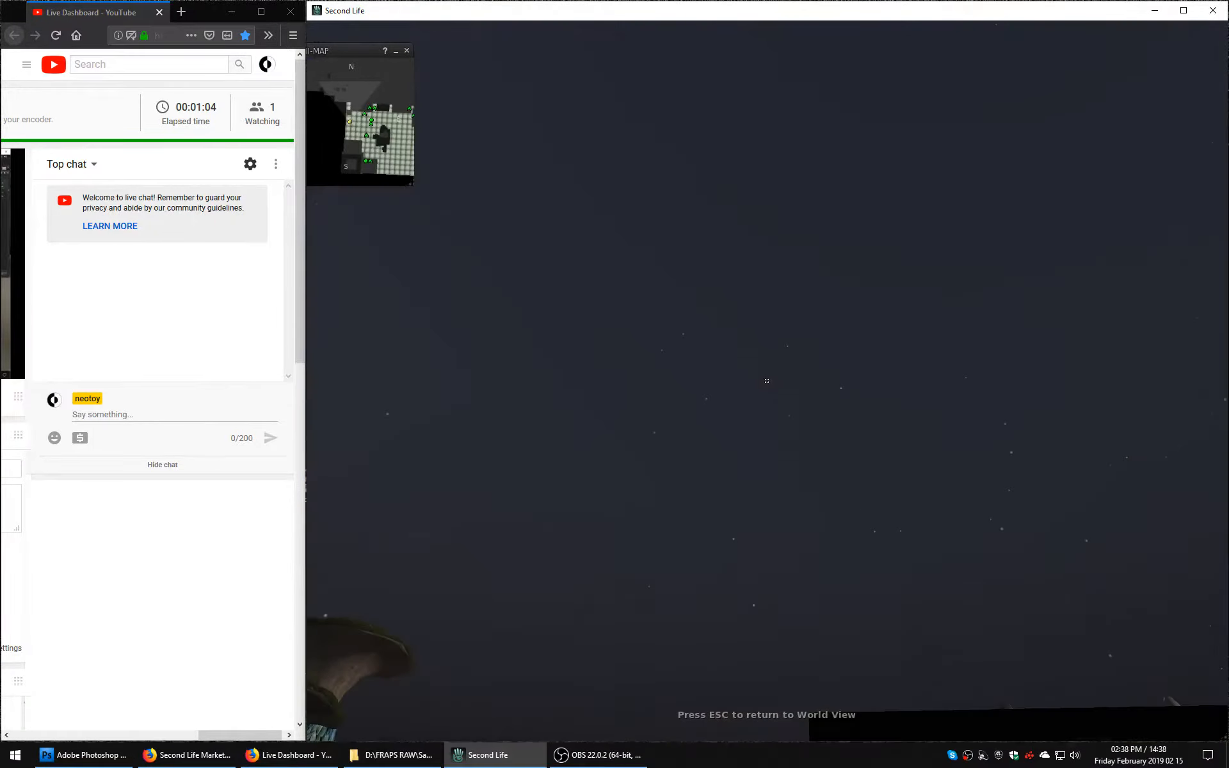
key(Escape)
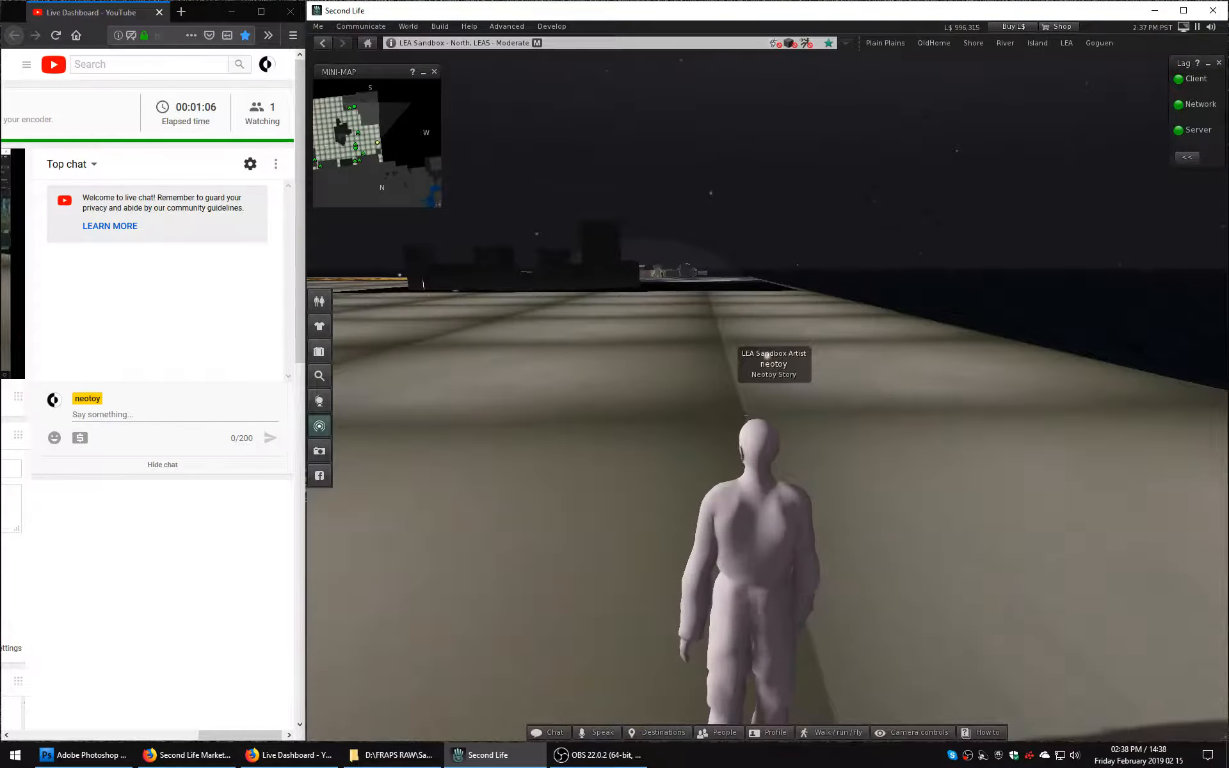
click(407, 26)
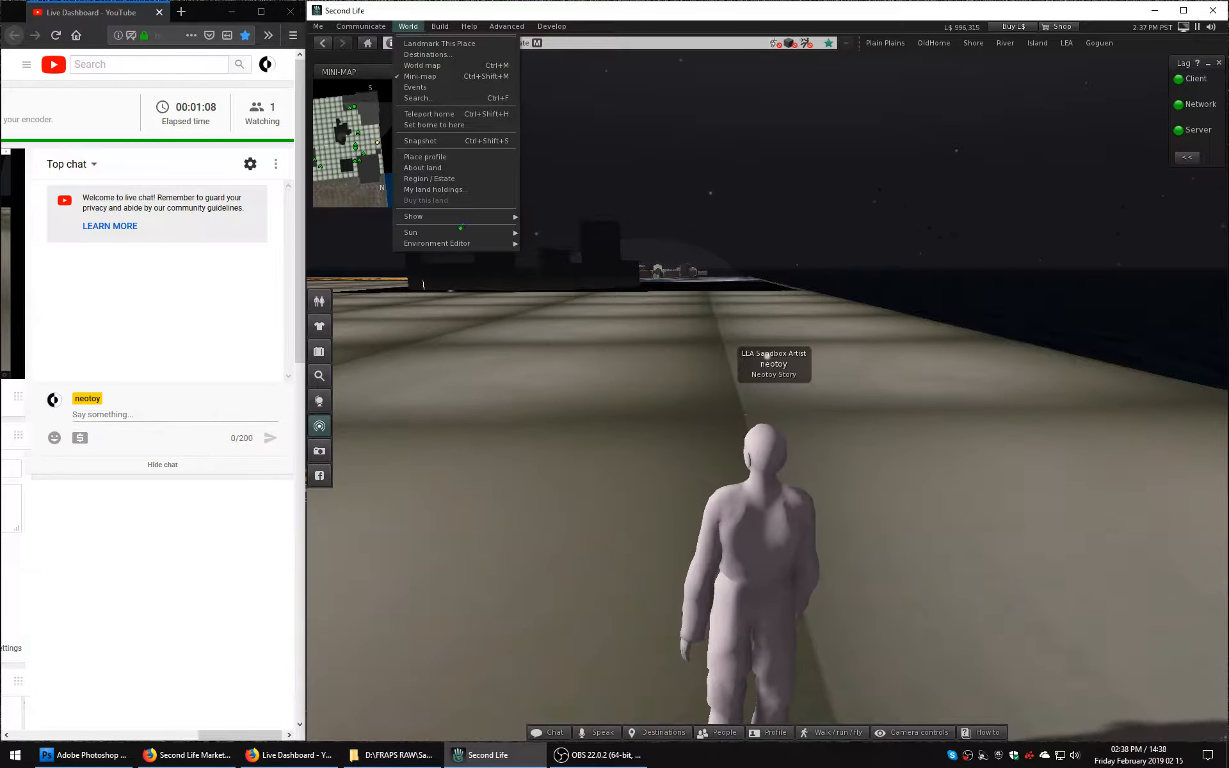
mouse_move(460, 231)
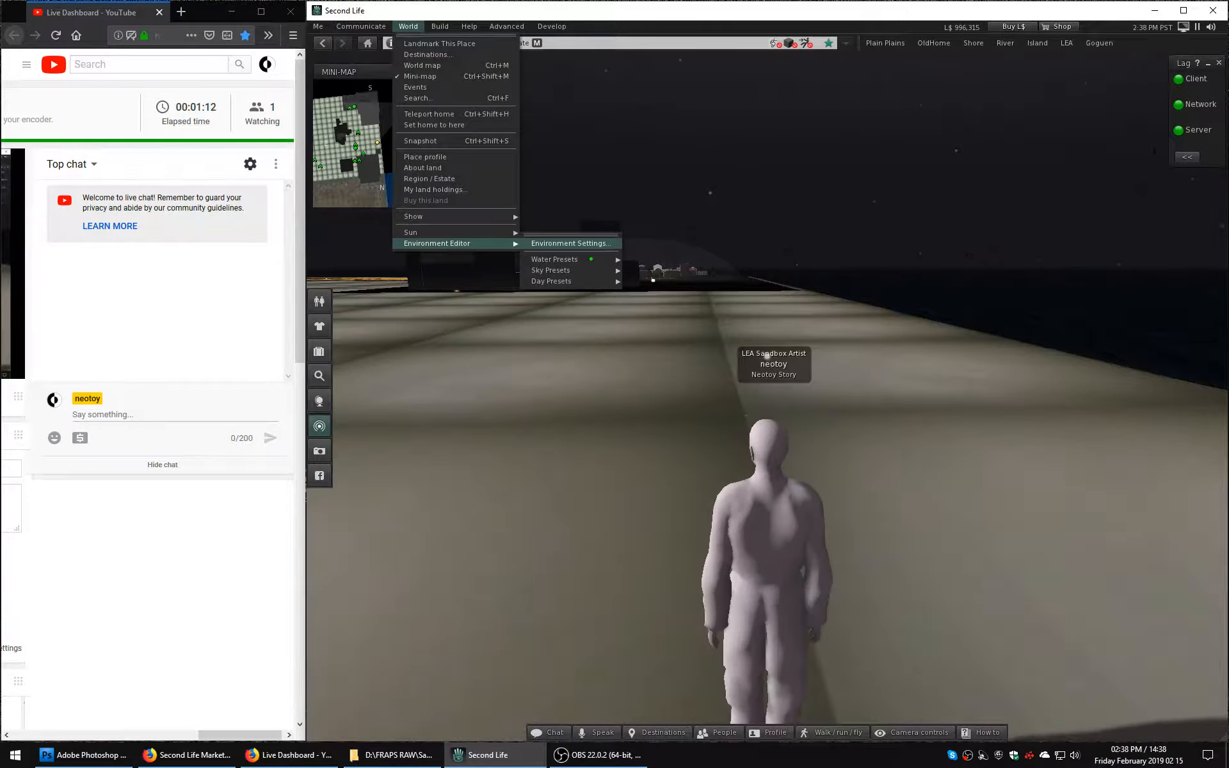
click(571, 243)
click(359, 124)
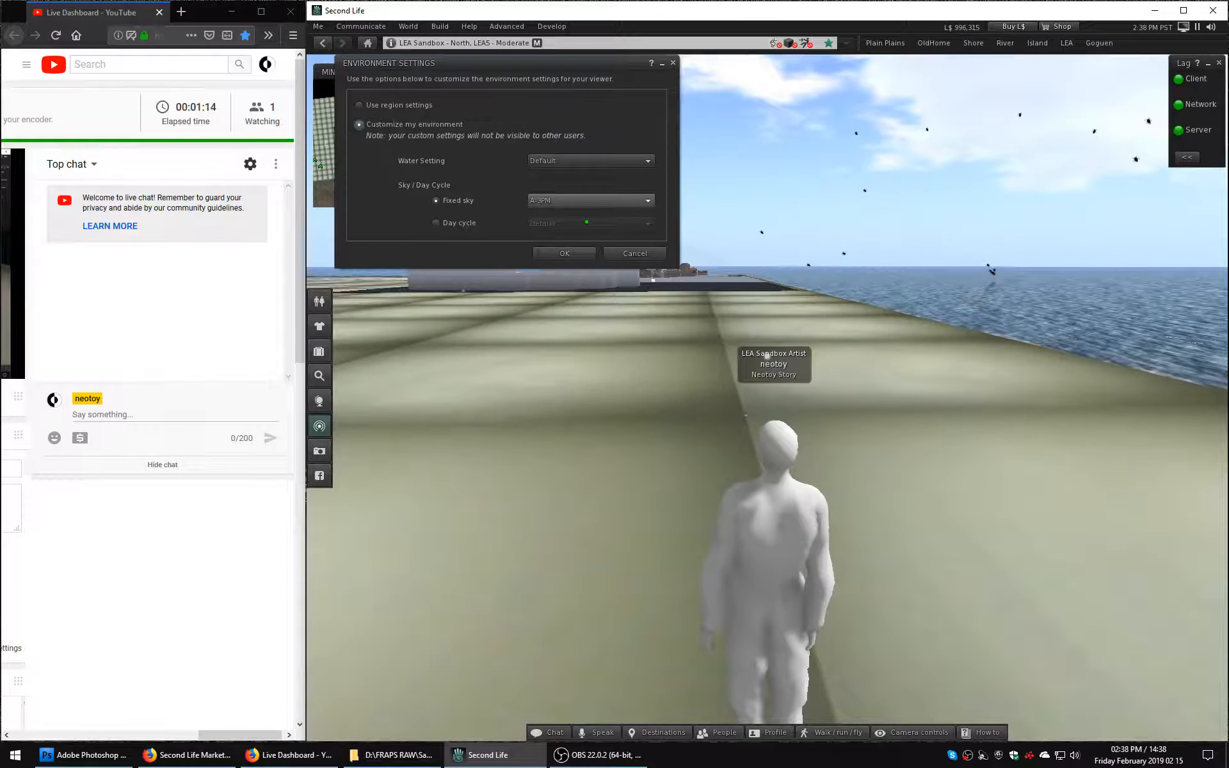
click(567, 254)
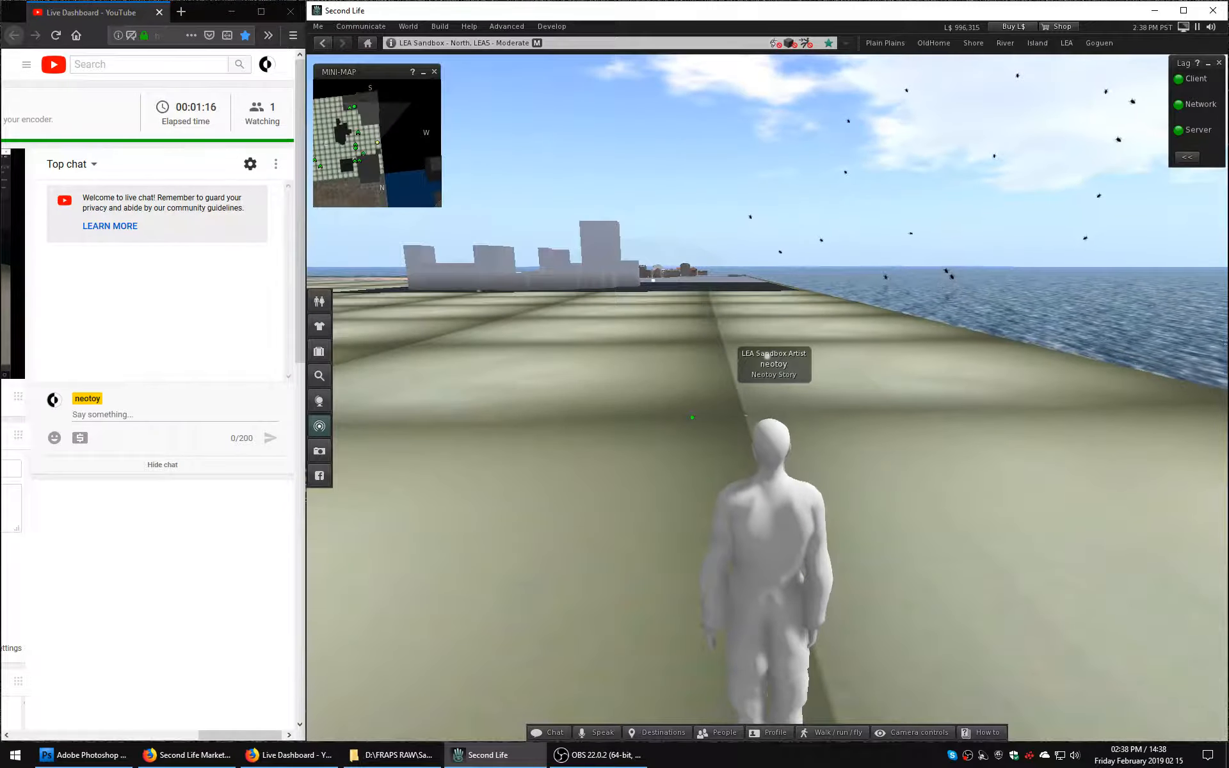
Open the inventory, expand its Objects folder, and enlarge the window downward to show the folder's items.
ctrl+alt+drag(692, 417, 870, 383)
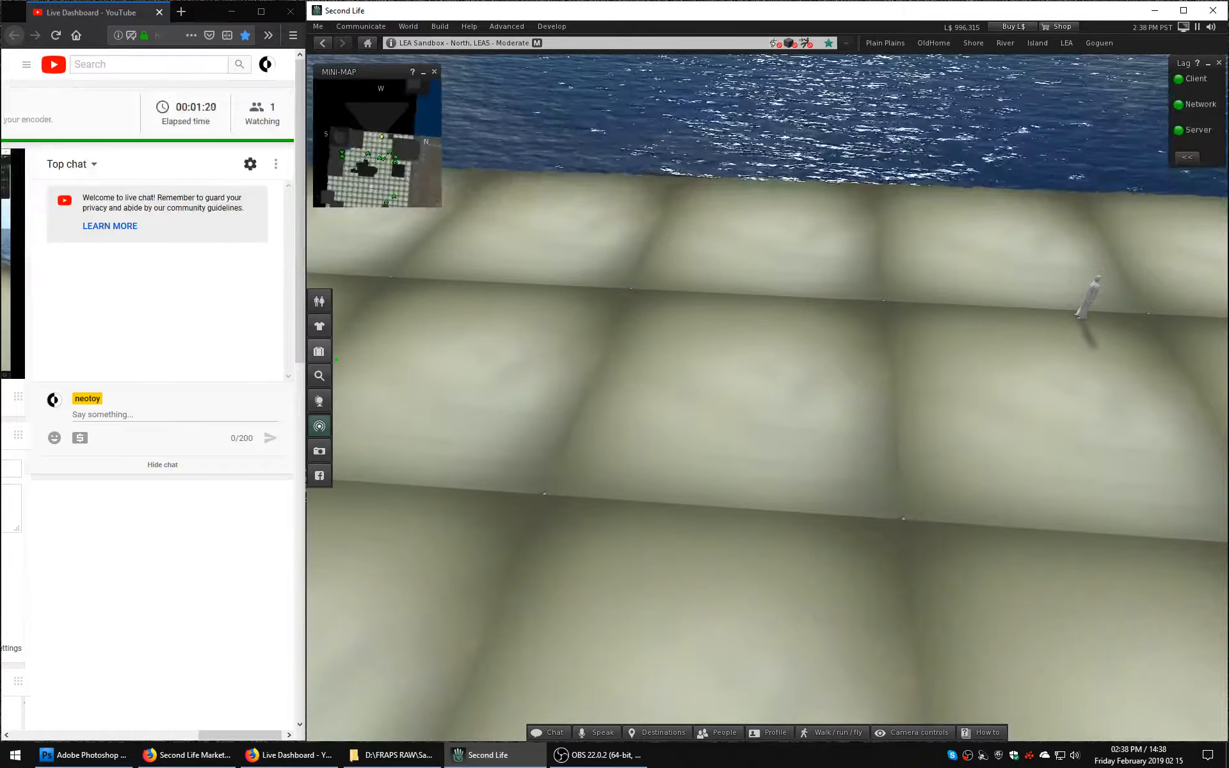
key(ctrl+i)
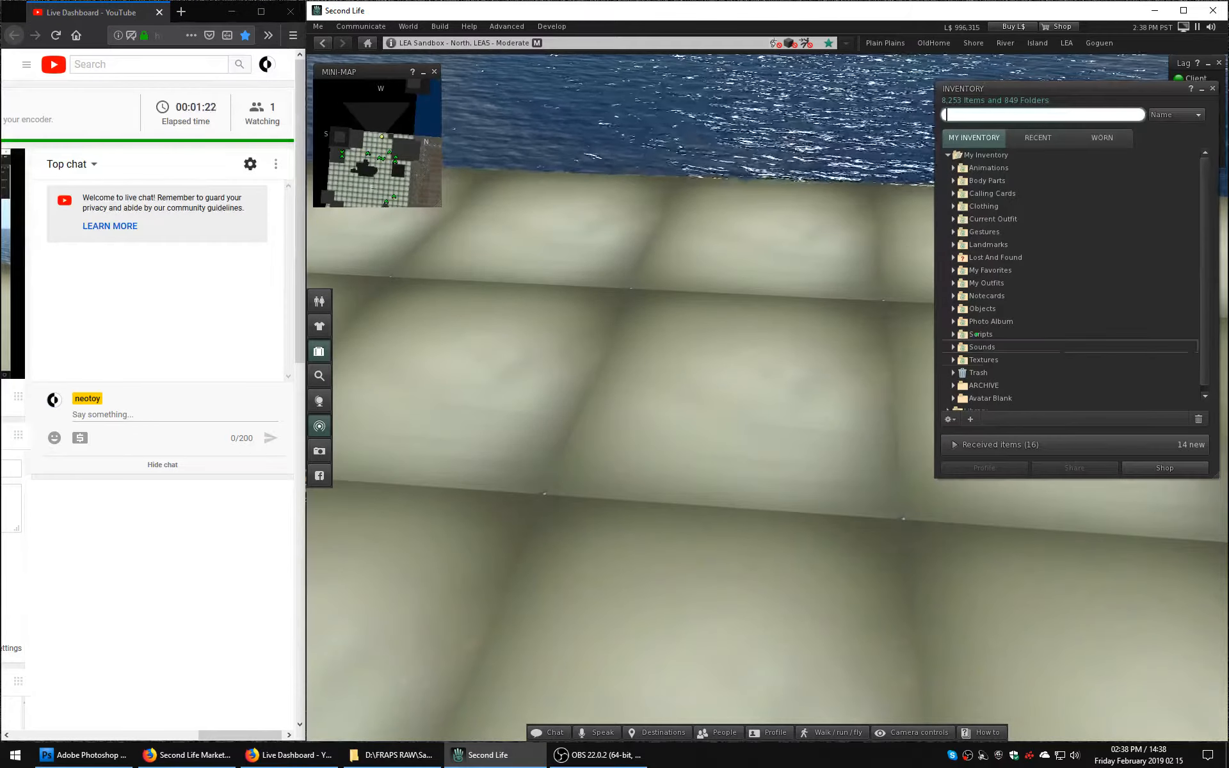
click(953, 308)
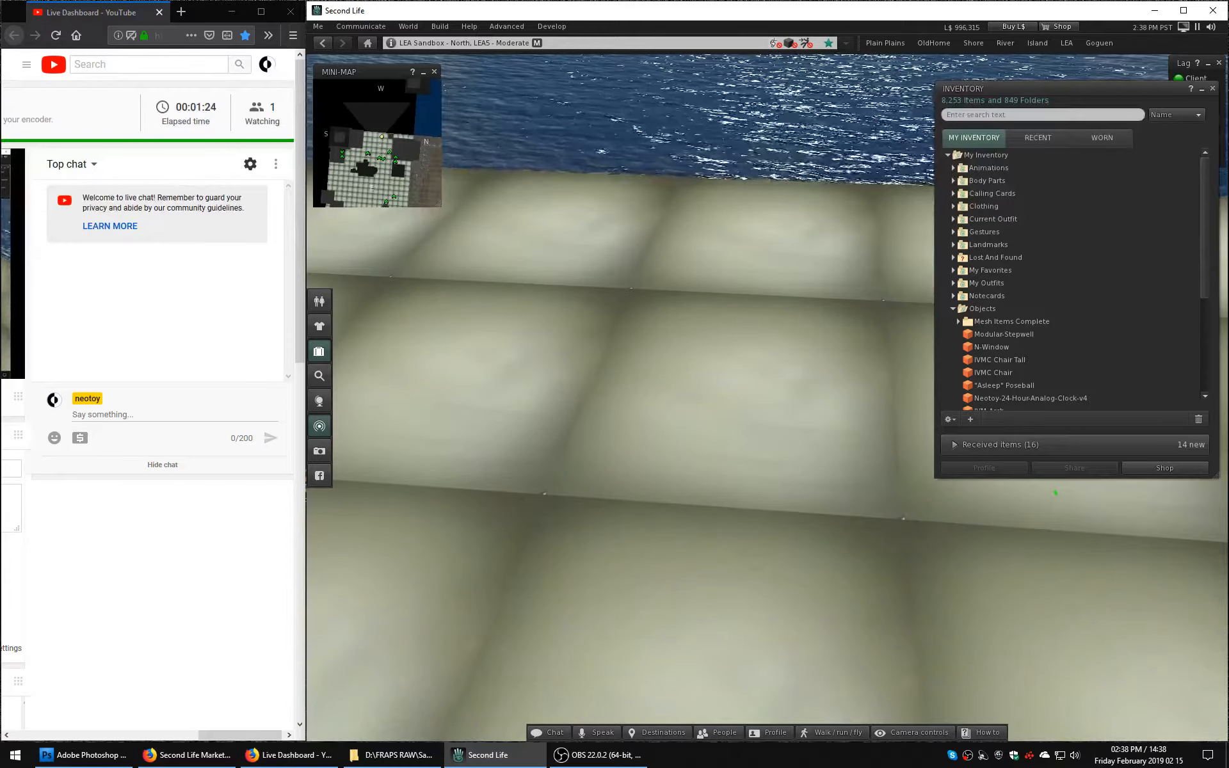
drag(1216, 476, 1216, 605)
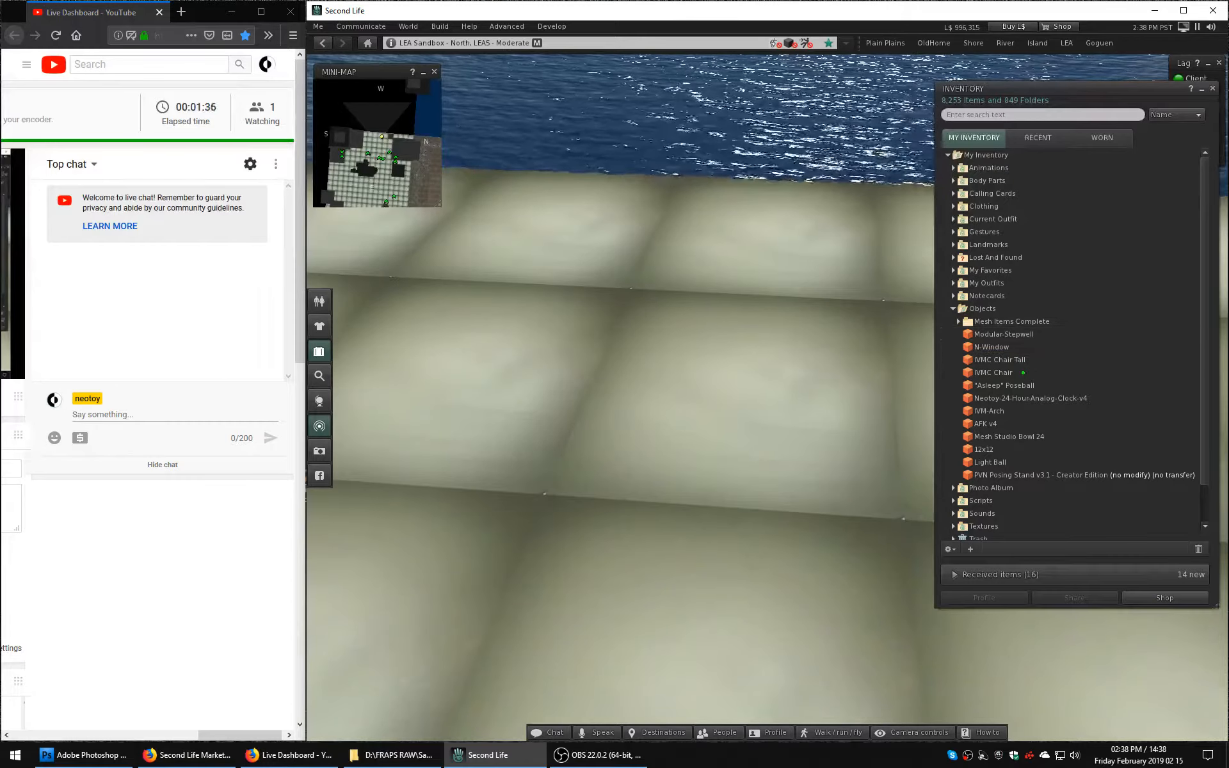
Examine the properties of the Modular-Stepwell item and return to the inventory list.
click(998, 334)
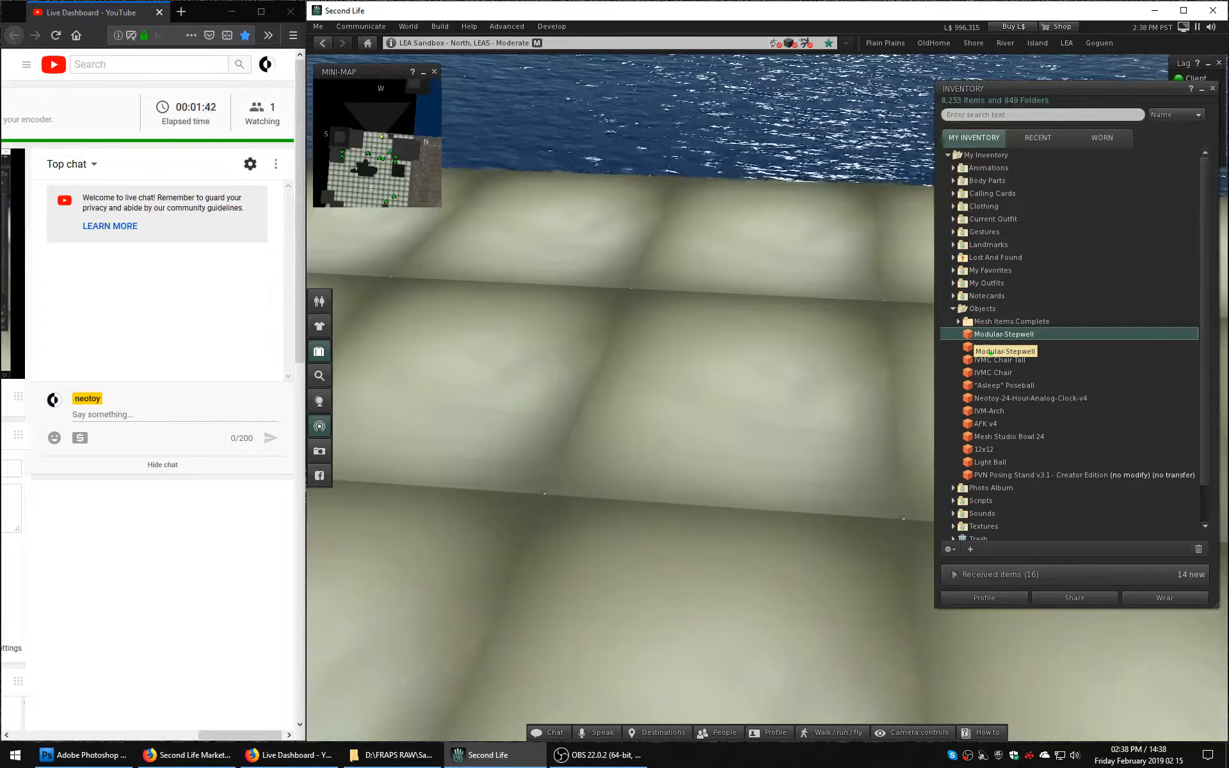
right_click(988, 354)
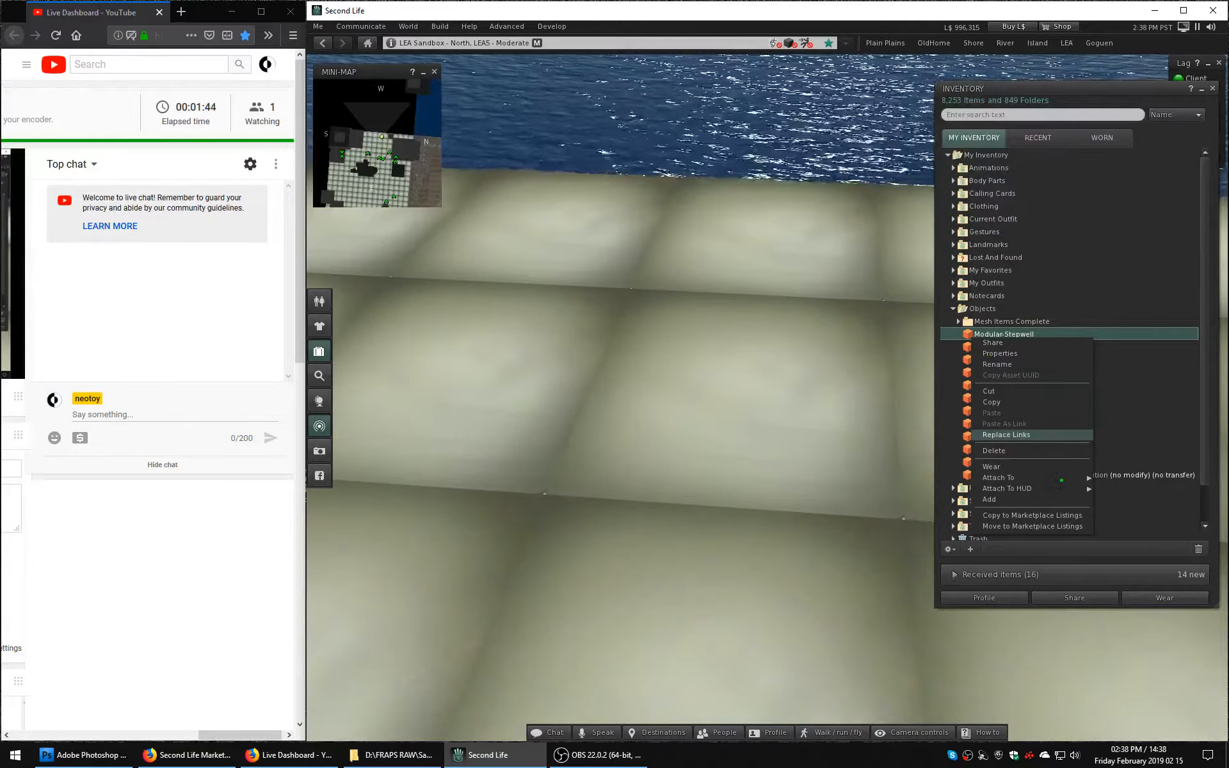
click(1030, 354)
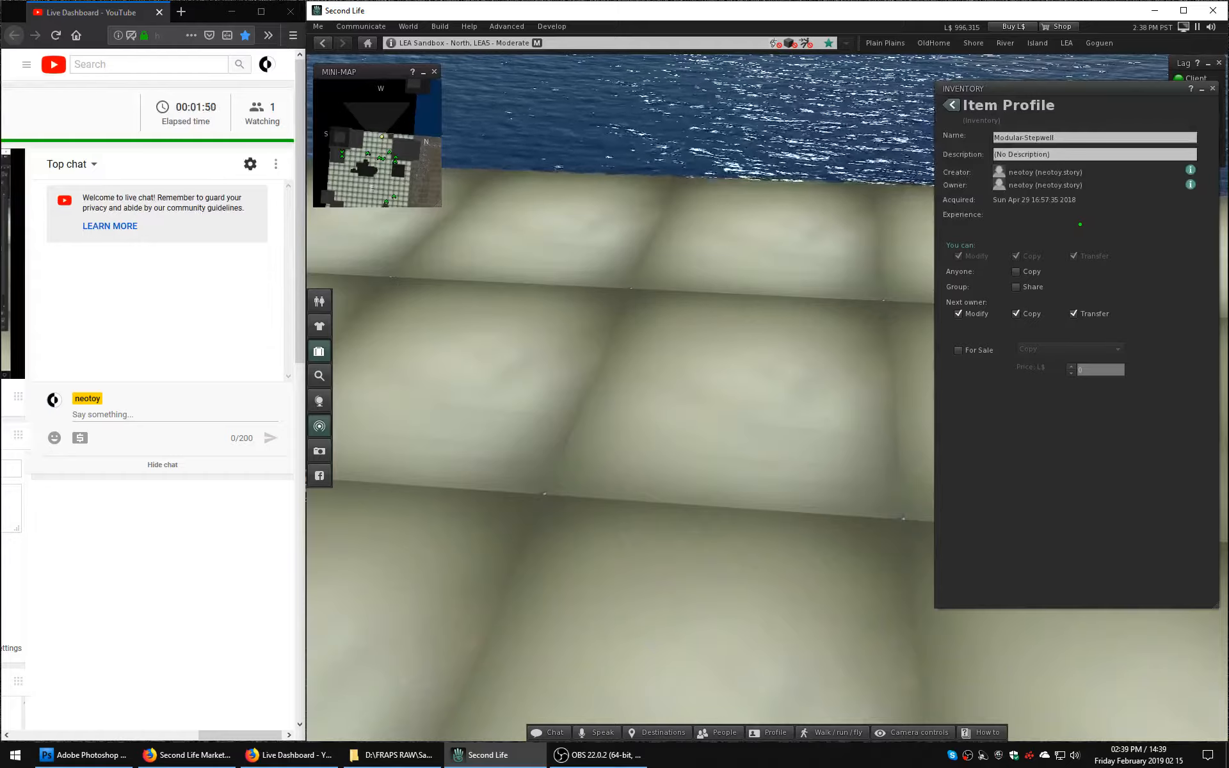
click(951, 105)
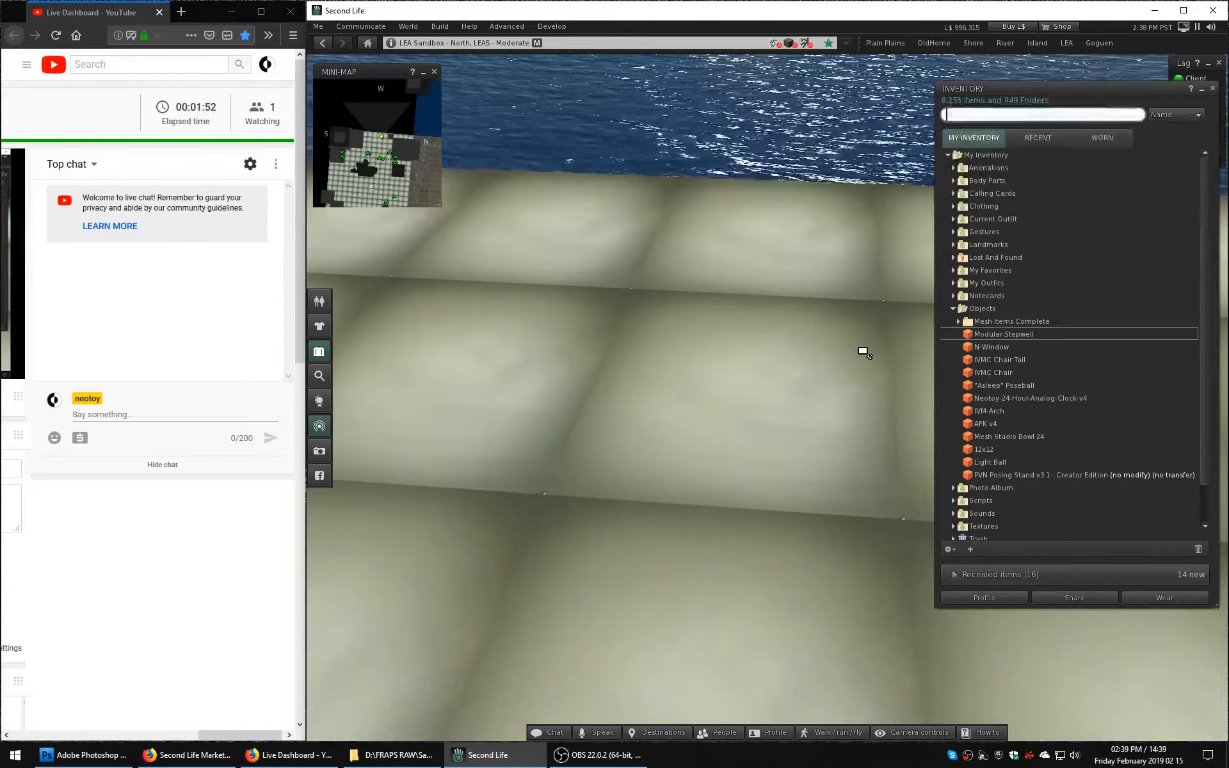
Place the Mesh Studio Bowl 24 object from the inventory onto the sandbox platform.
alt+drag(863, 351, 863, 415)
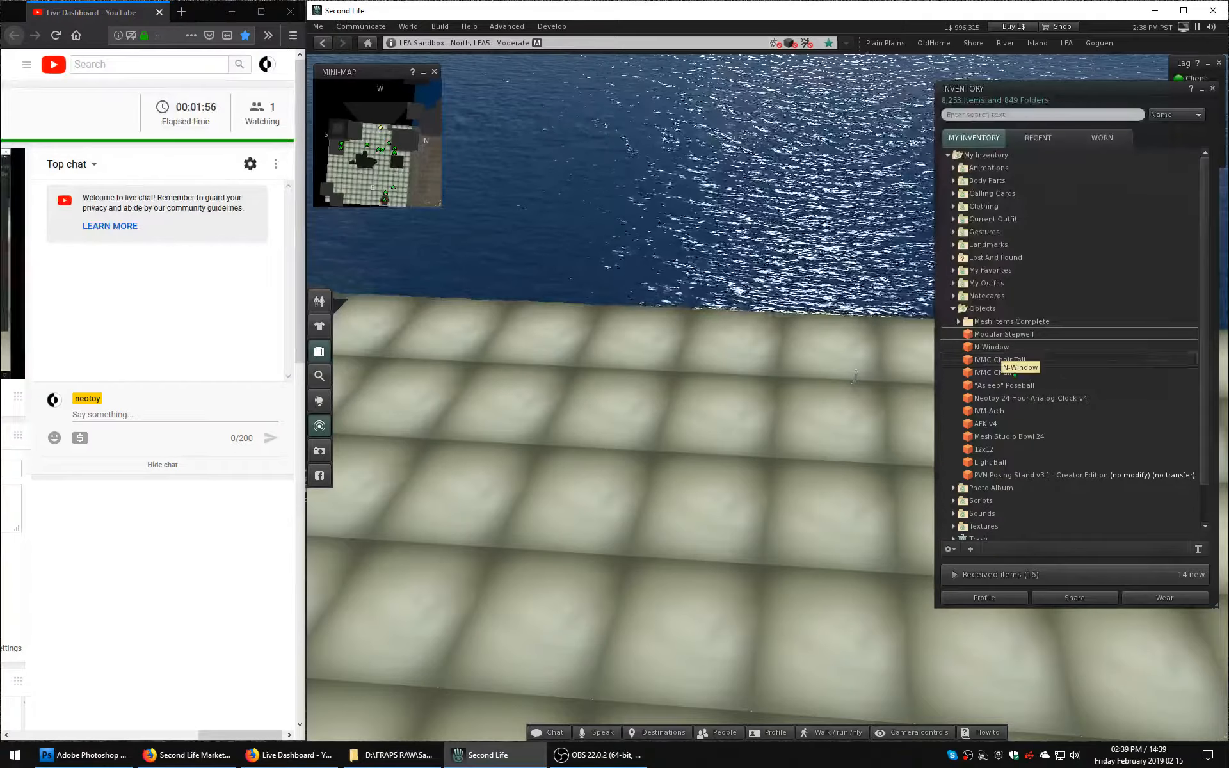
click(1032, 437)
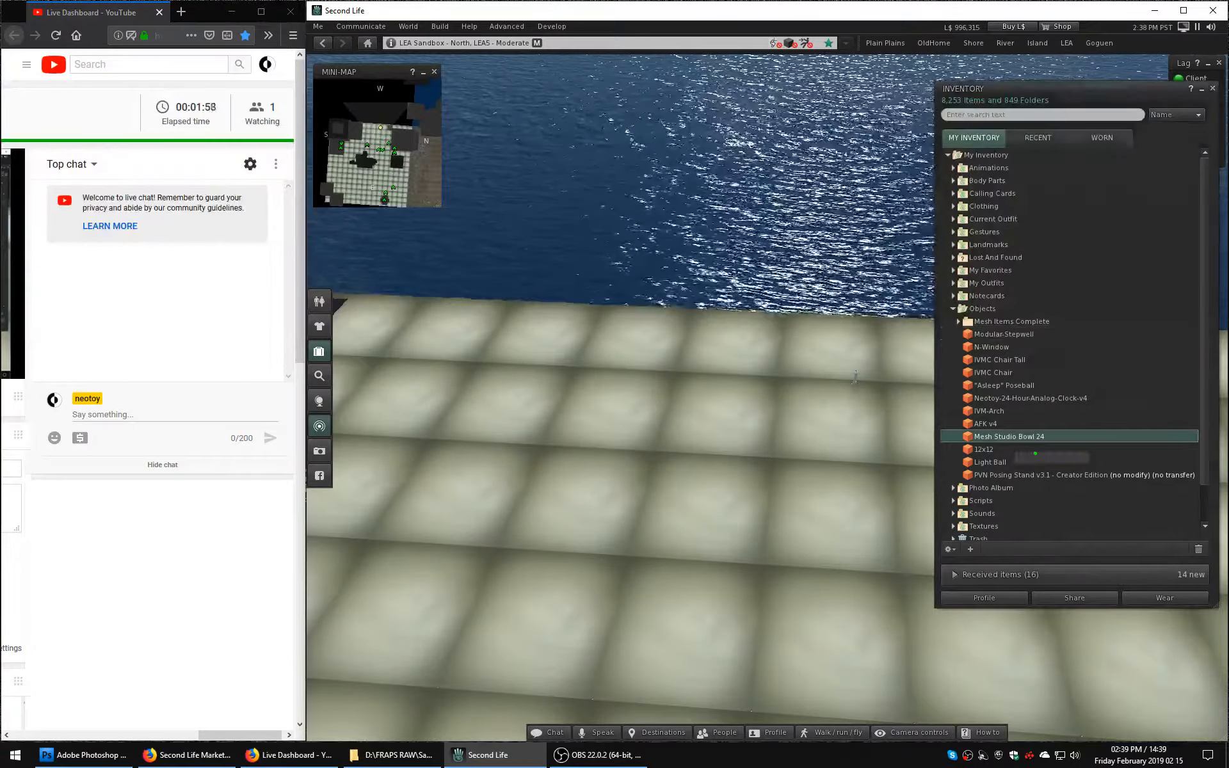
drag(1031, 437, 397, 323)
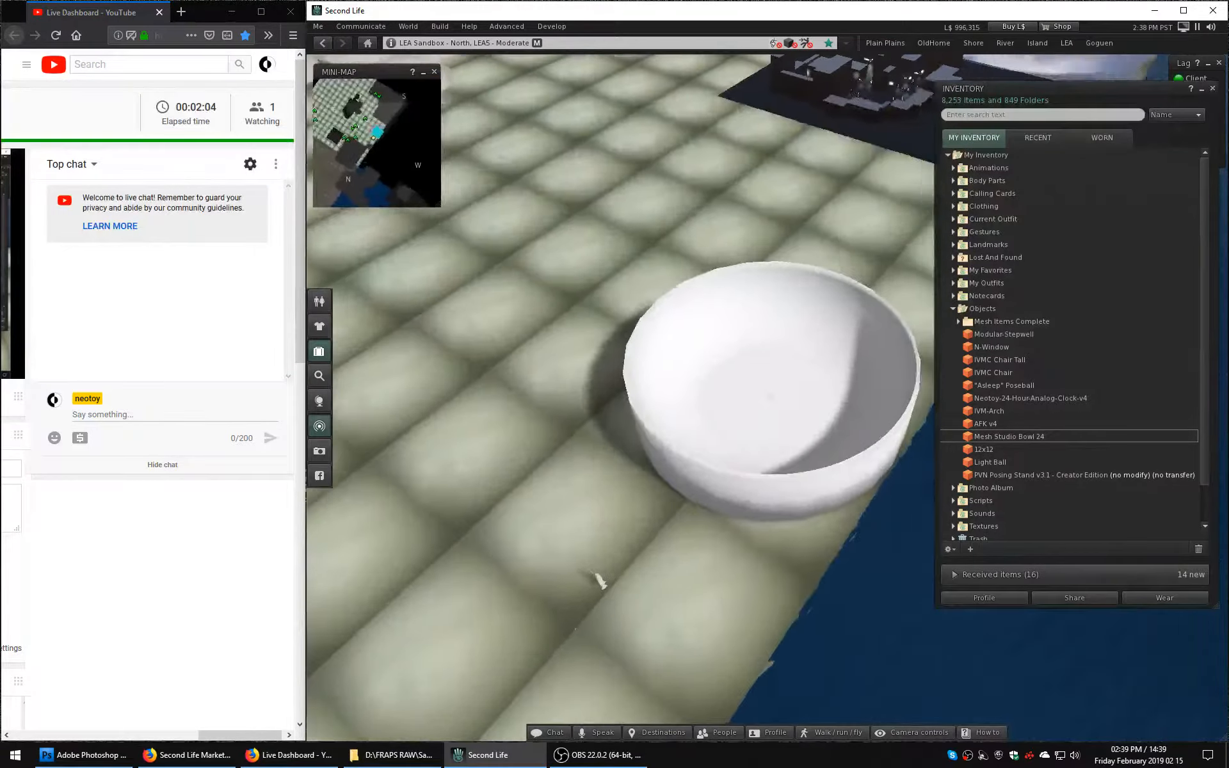
Set the placed bowl's position to X 12 and Y 136 meters, deselect it, and close the inventory.
alt+drag(599, 579, 782, 624)
right_click(768, 400)
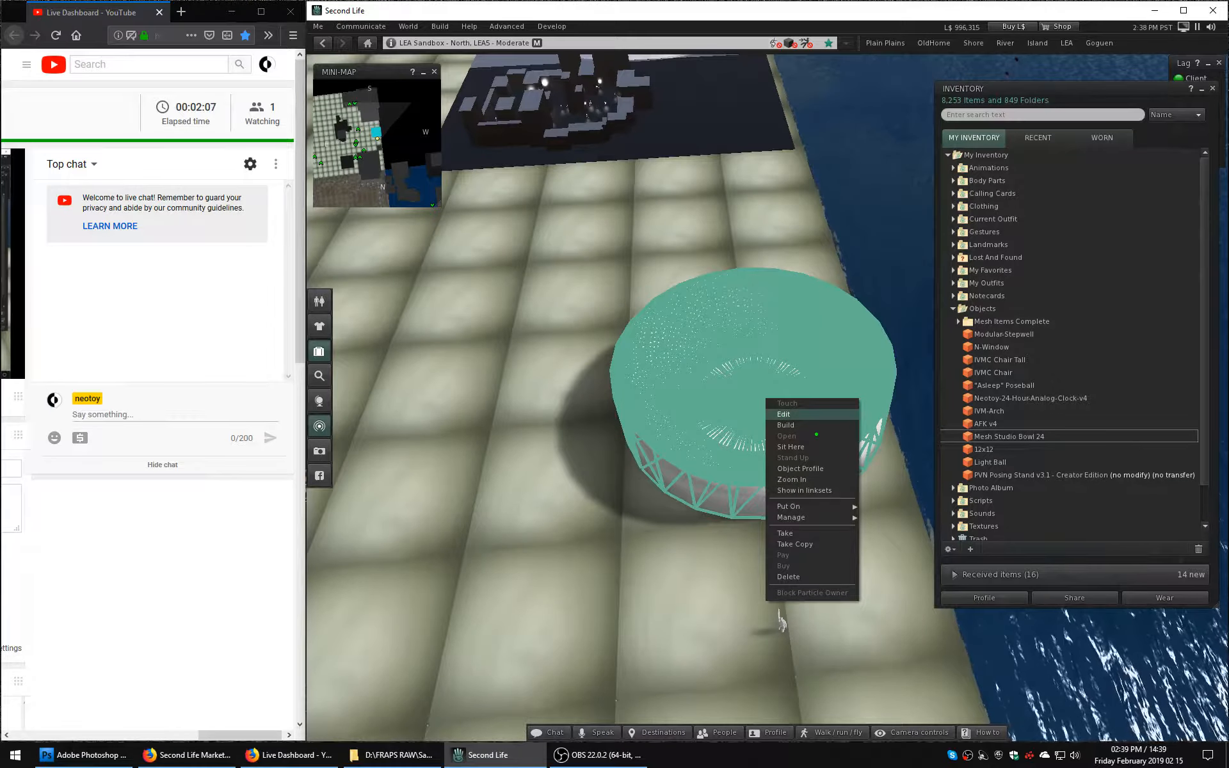
click(799, 425)
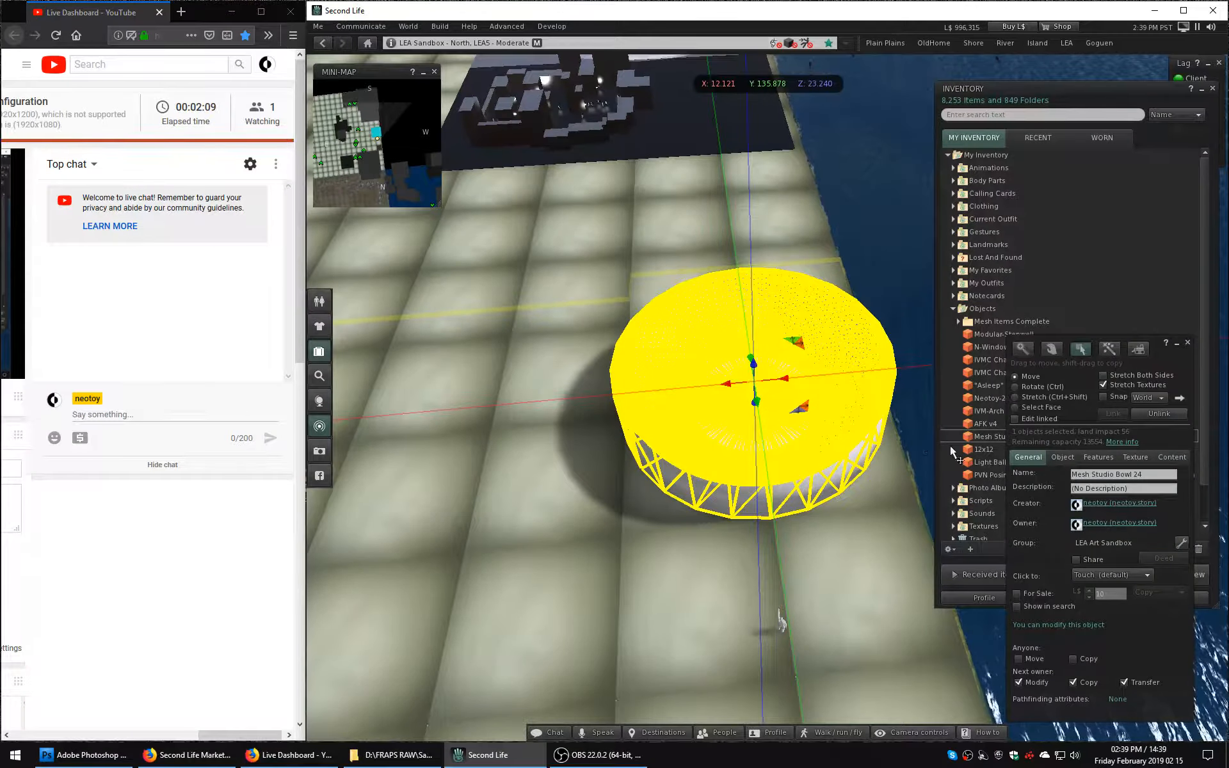
click(1064, 458)
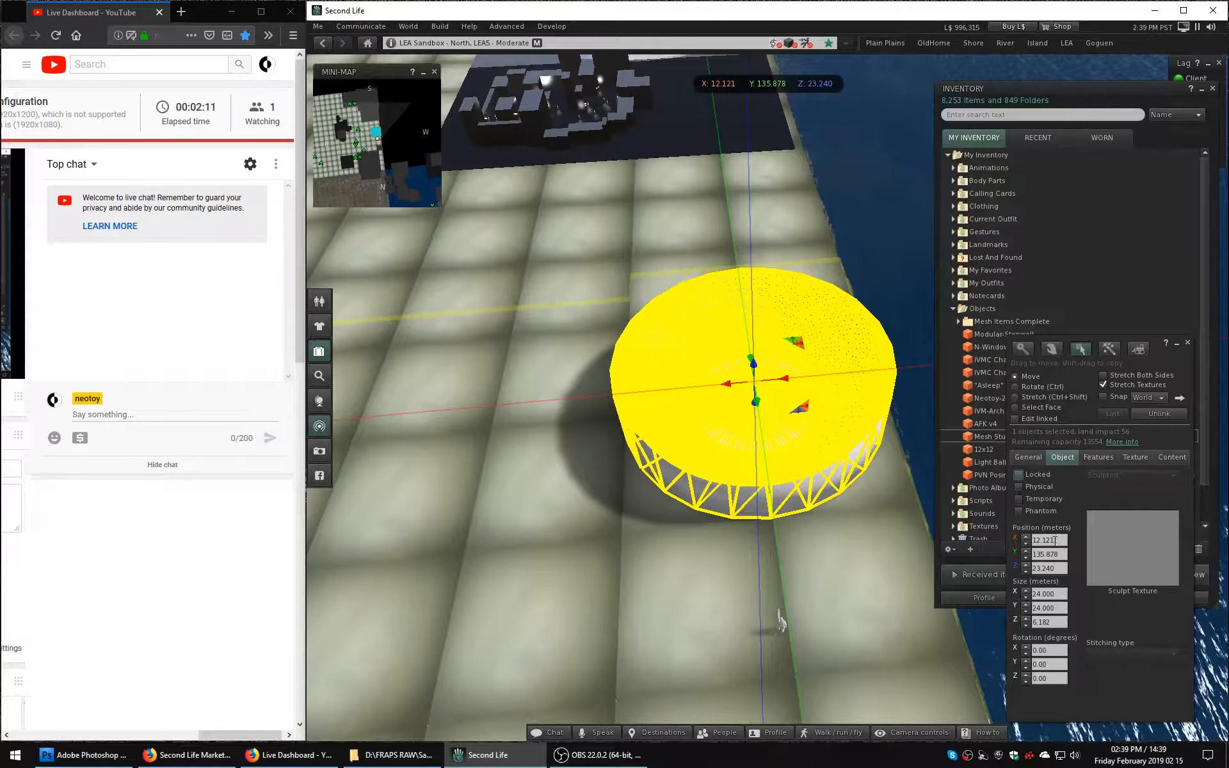
text(12)
key(Return)
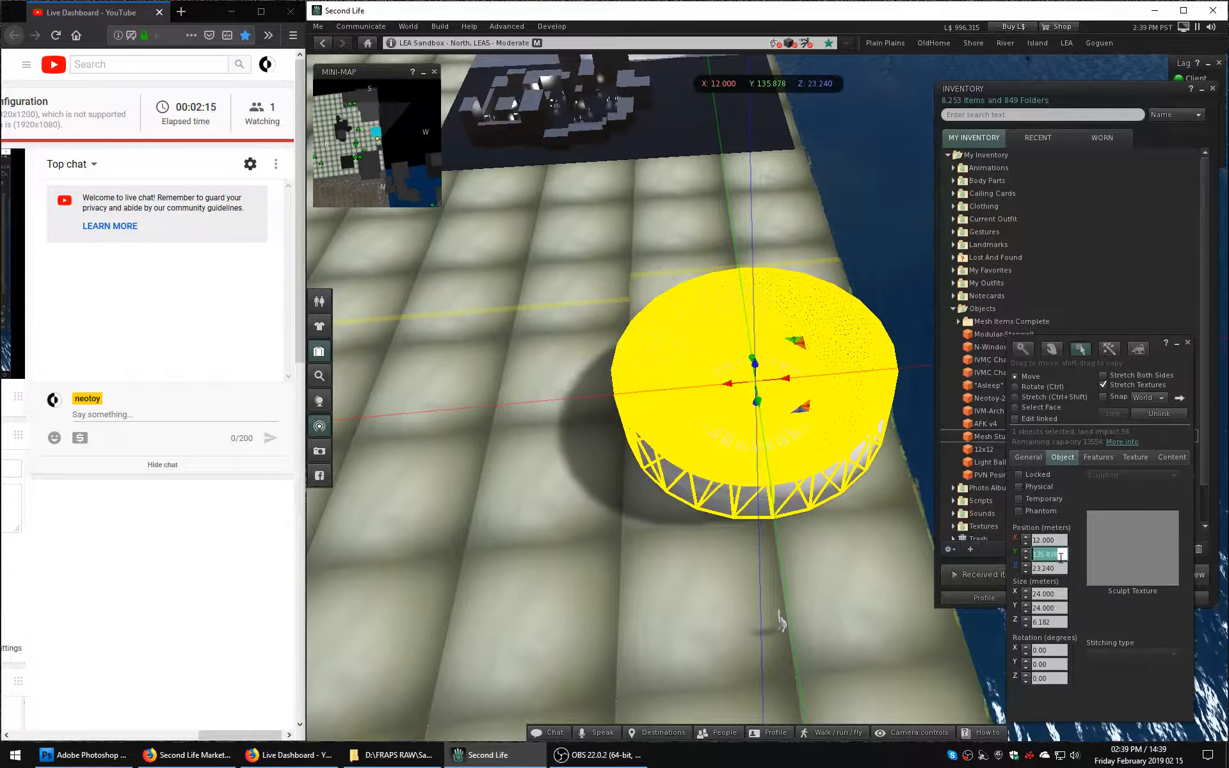
click(1060, 558)
text(136)
key(Return)
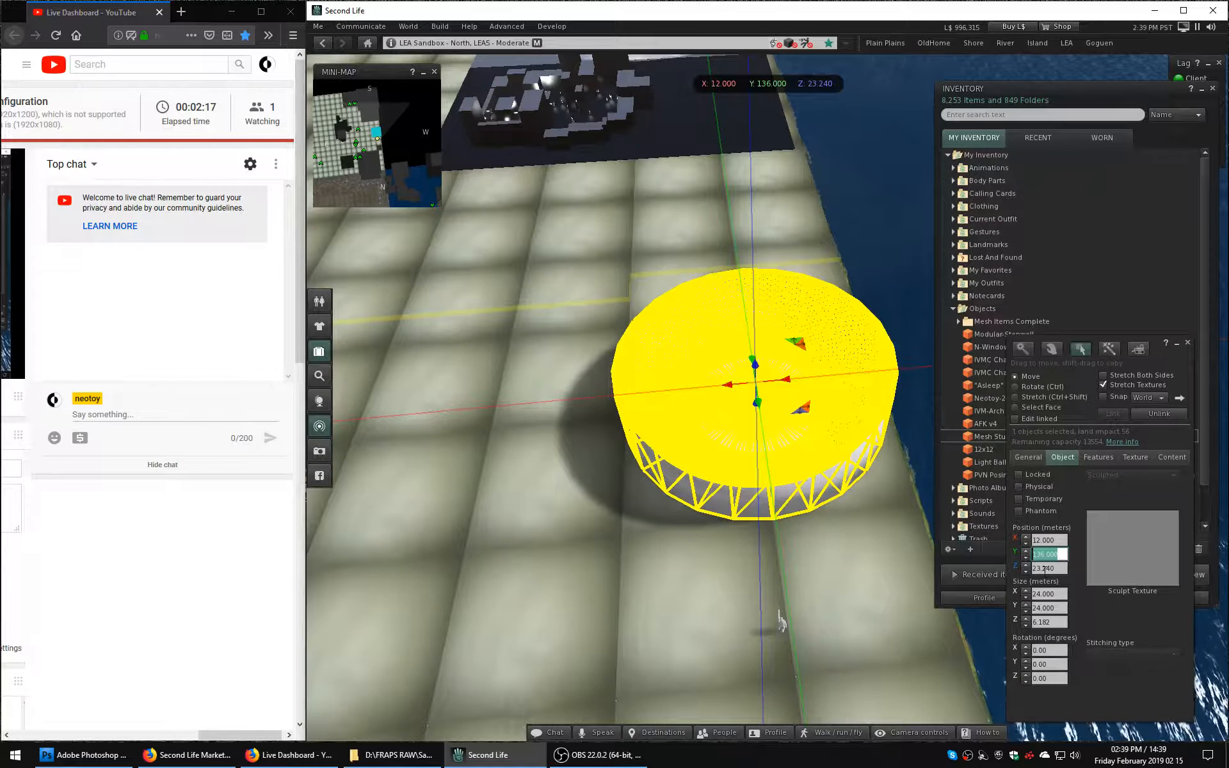
click(849, 560)
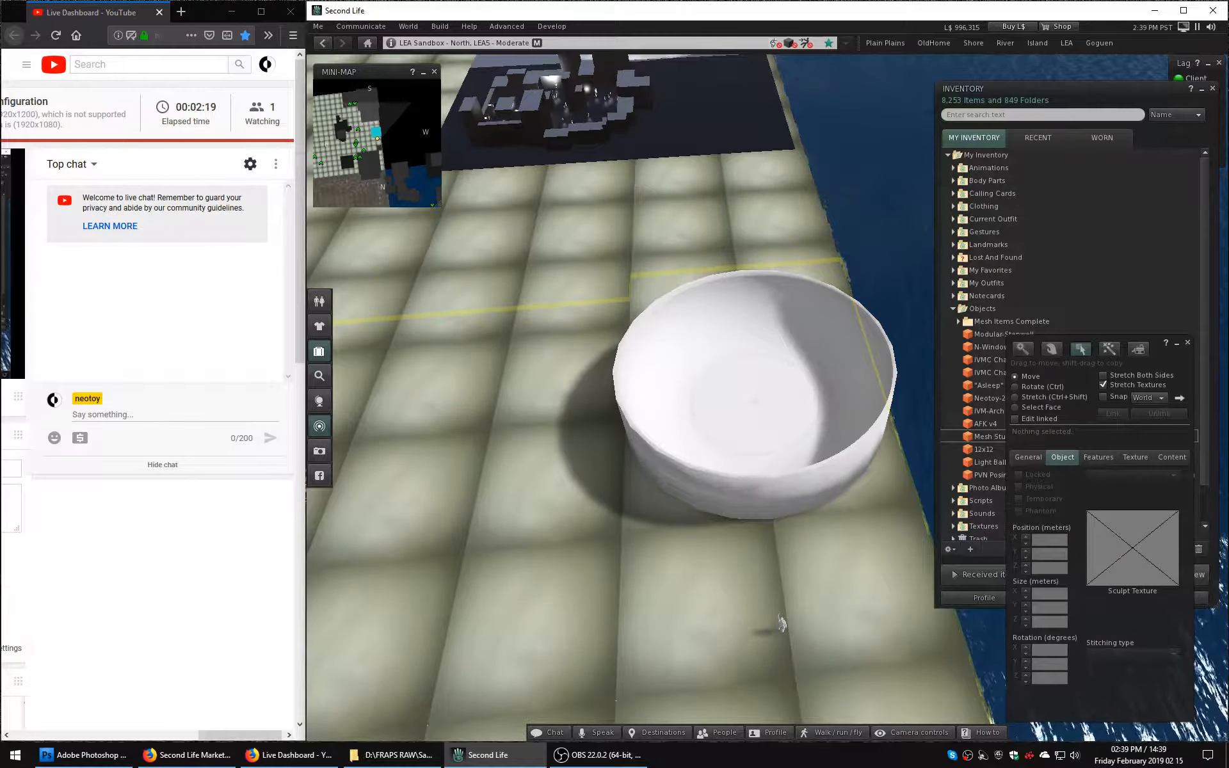
key(ctrl+i)
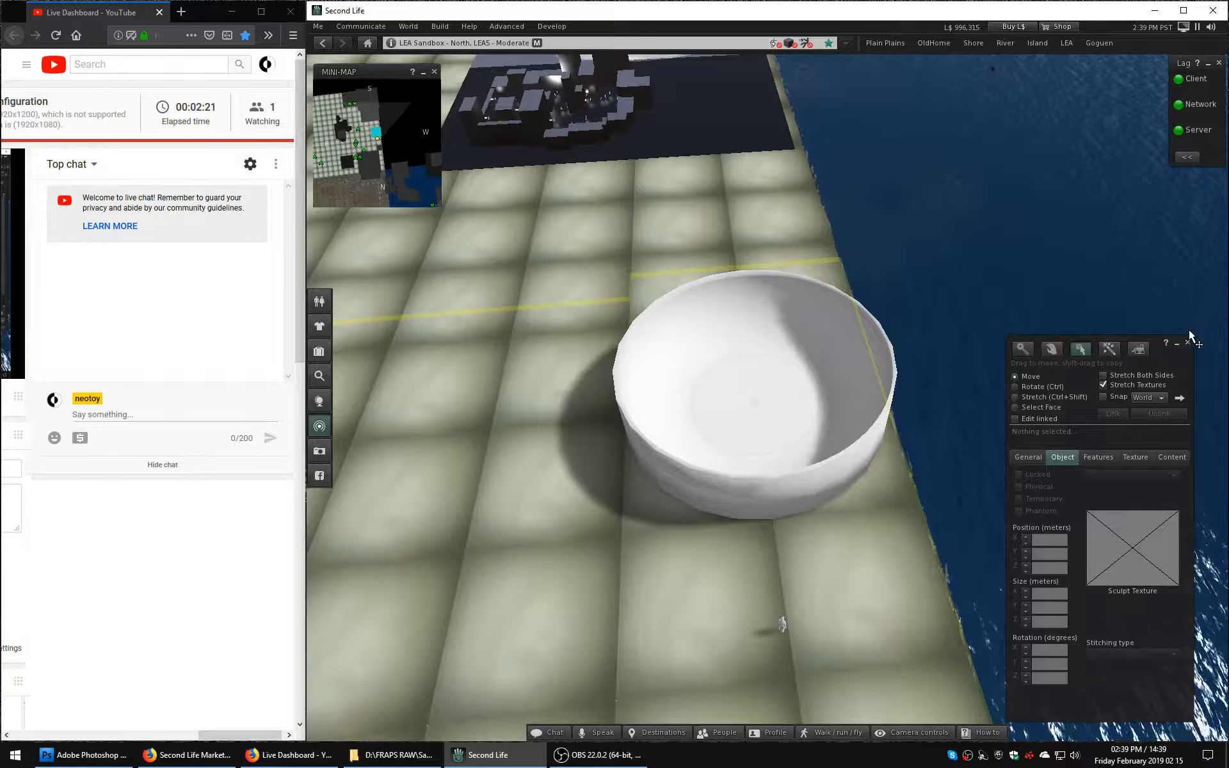
Examine the placed bowl's interior and mesh wireframe from several angles.
click(1187, 343)
alt+drag(796, 505, 797, 384)
alt+drag(740, 203, 448, 230)
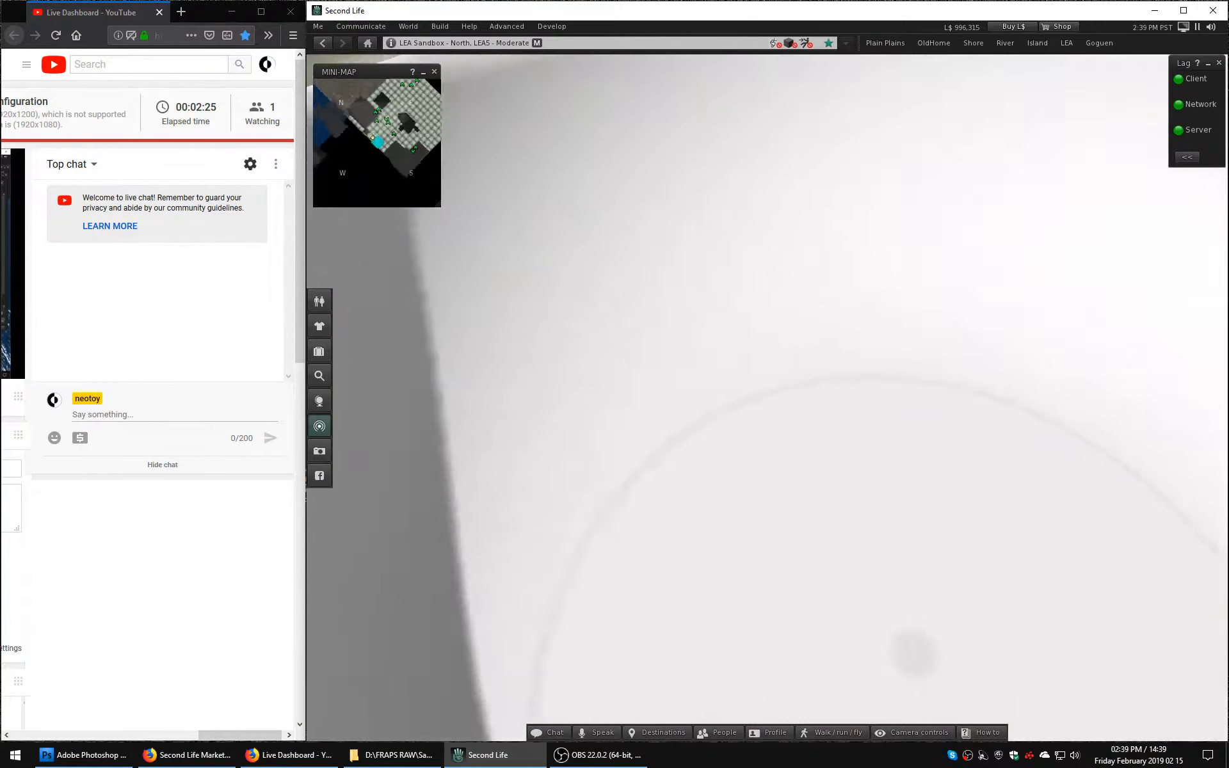
alt+click(768, 400)
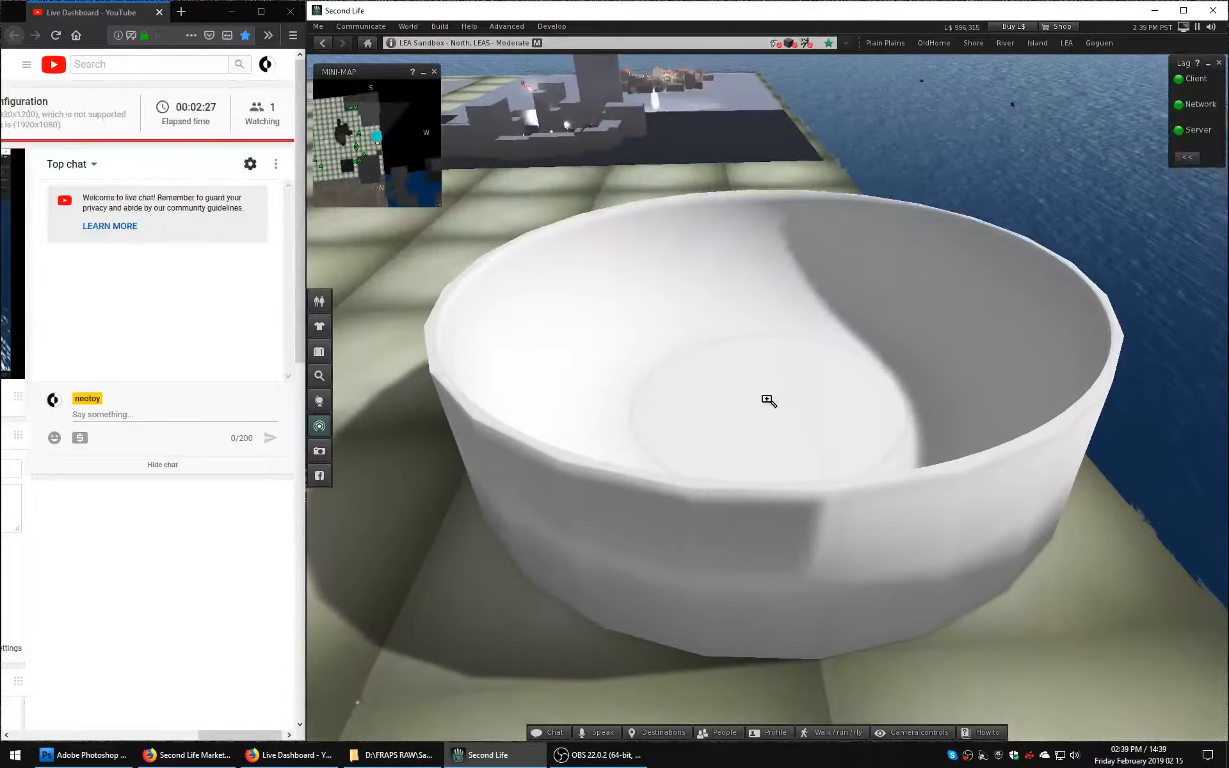
right_click(792, 395)
click(811, 408)
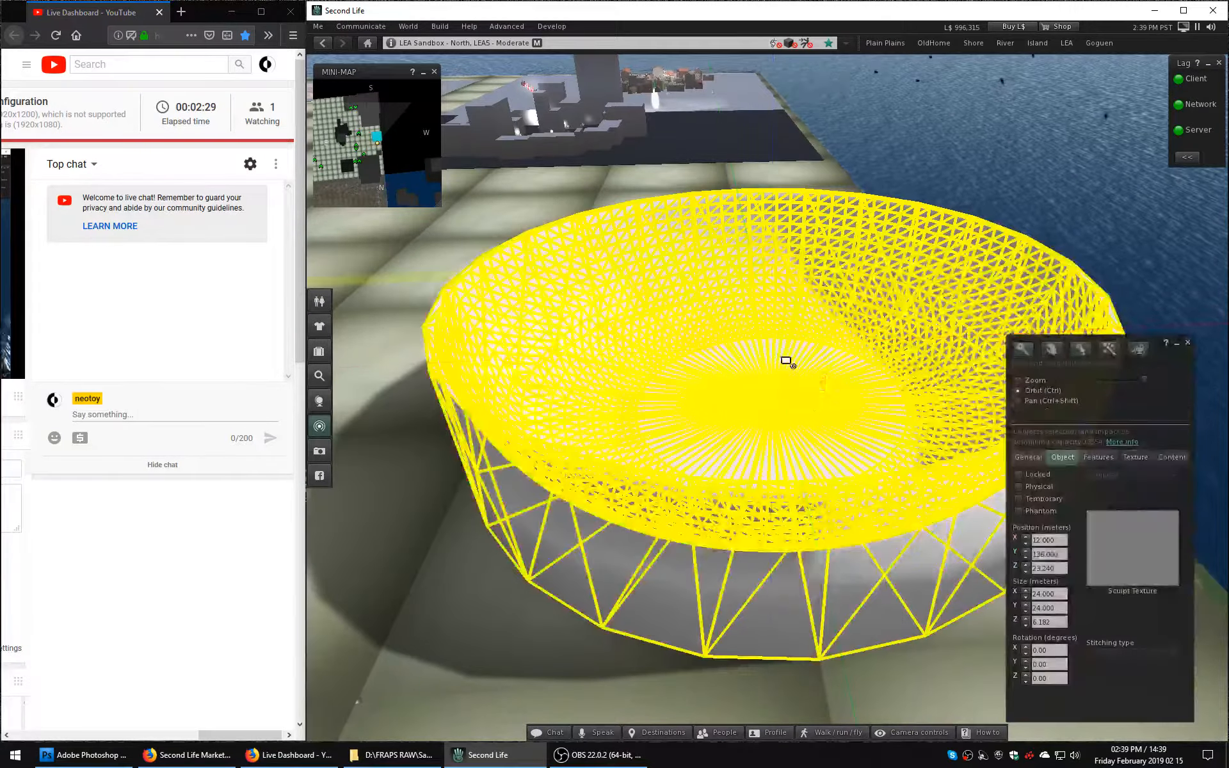
ctrl+alt+drag(787, 363, 826, 428)
click(1201, 584)
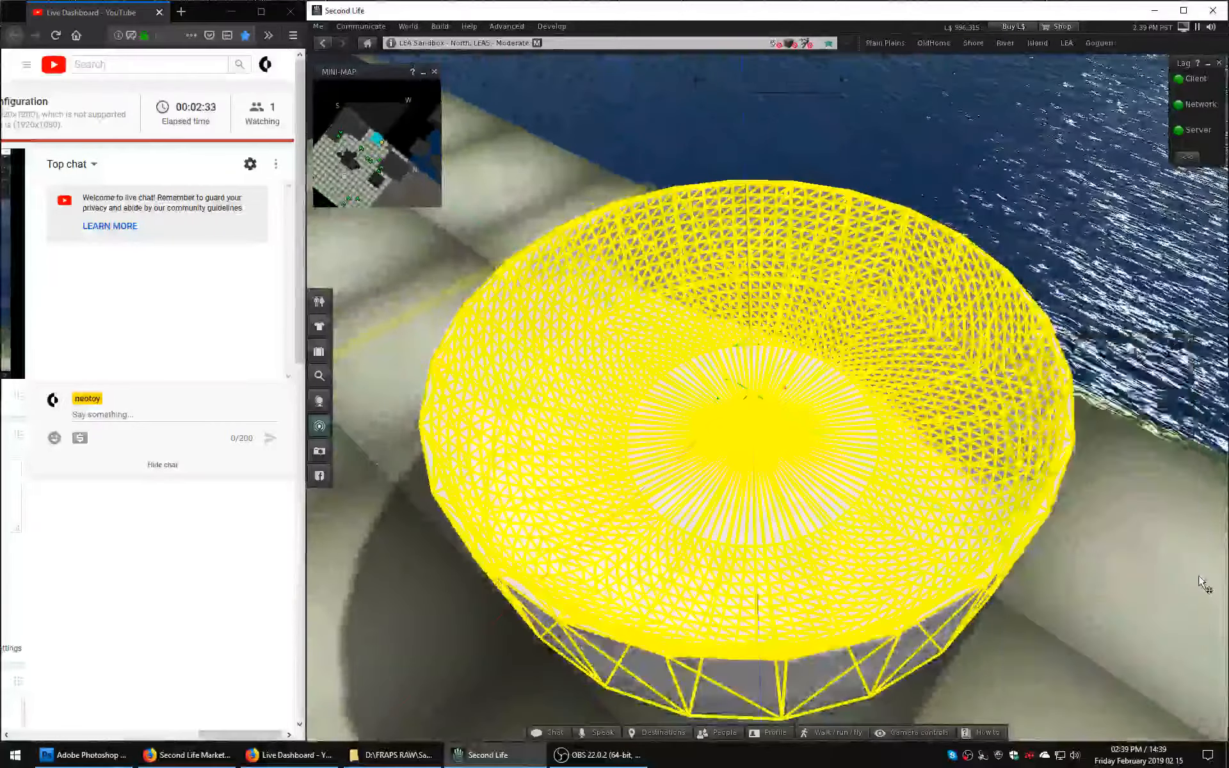
alt+drag(739, 432, 566, 430)
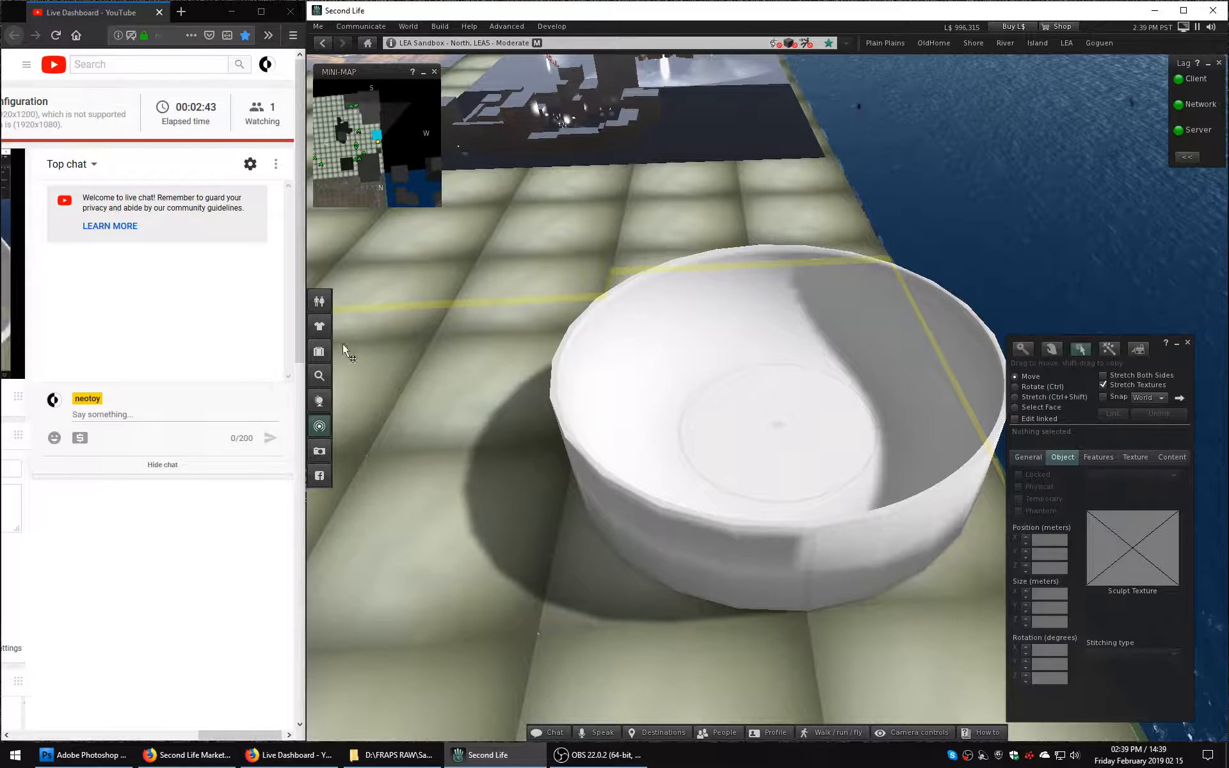
Place the Modular-Stepwell object from the inventory inside the bowl, close the inventory, and deselect the object.
key(ctrl+i)
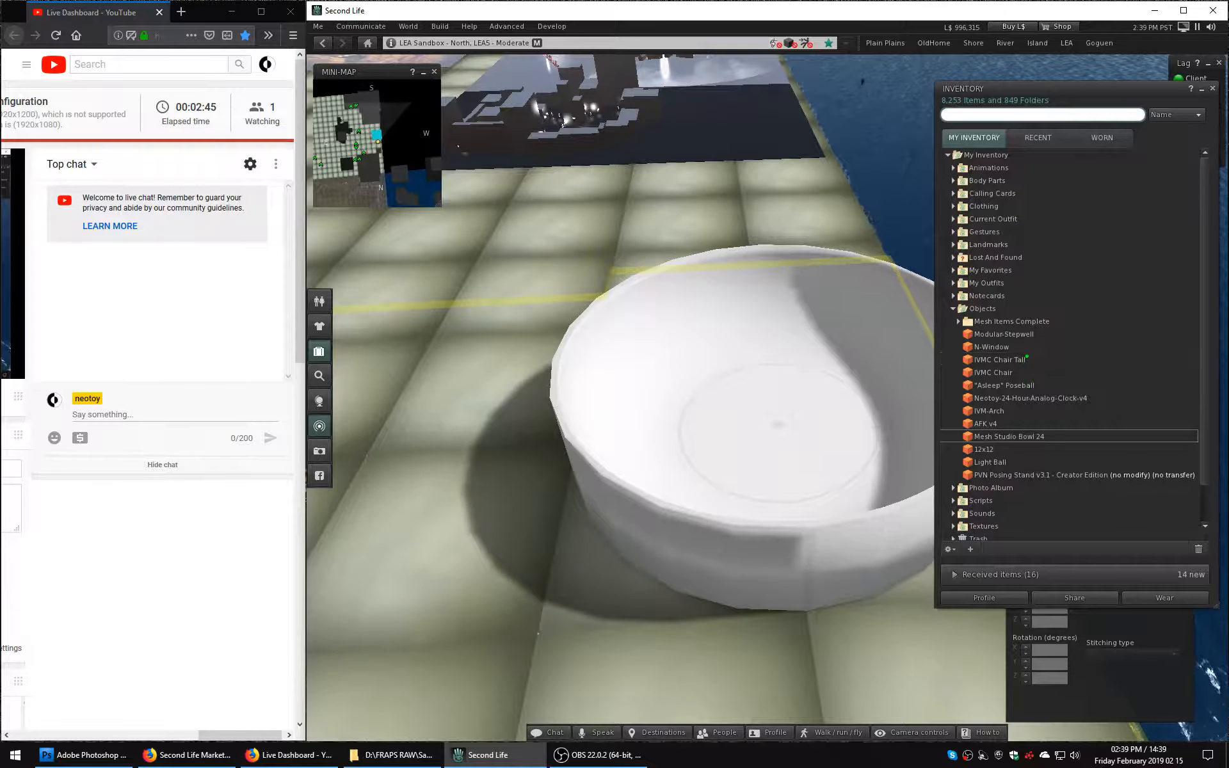
drag(1024, 334, 893, 359)
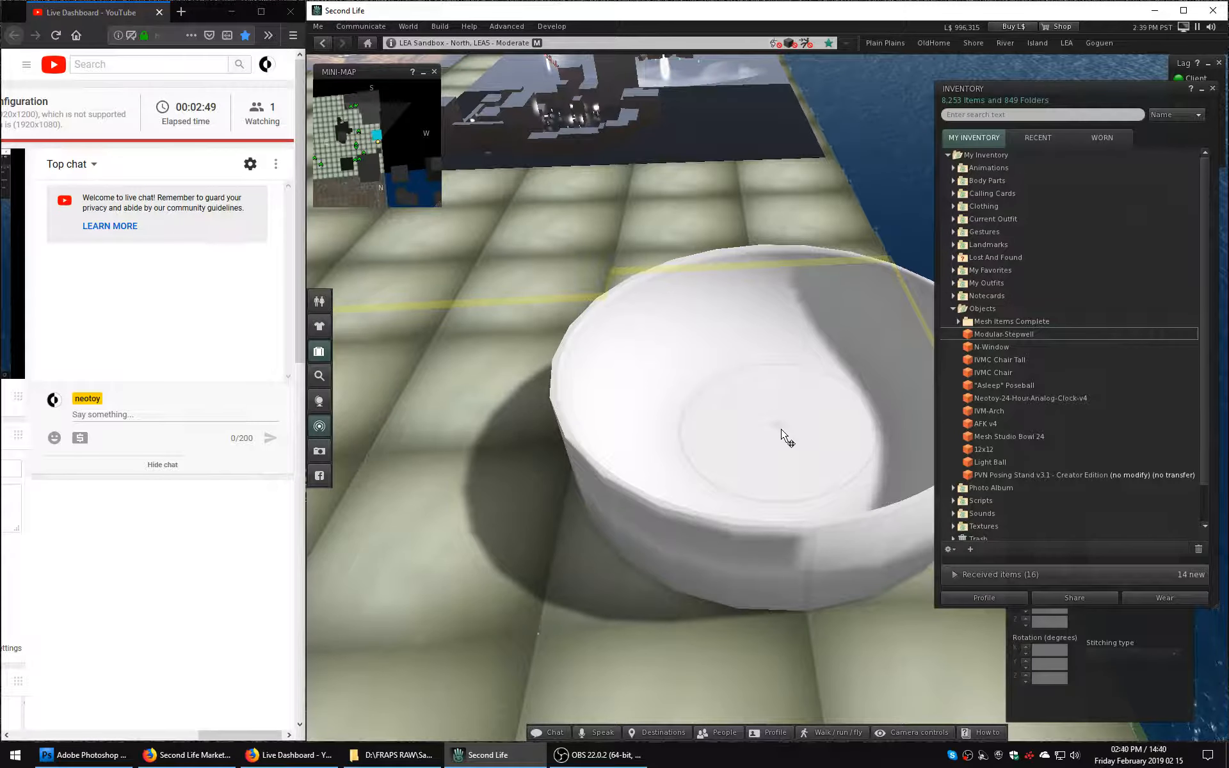
drag(782, 430, 781, 430)
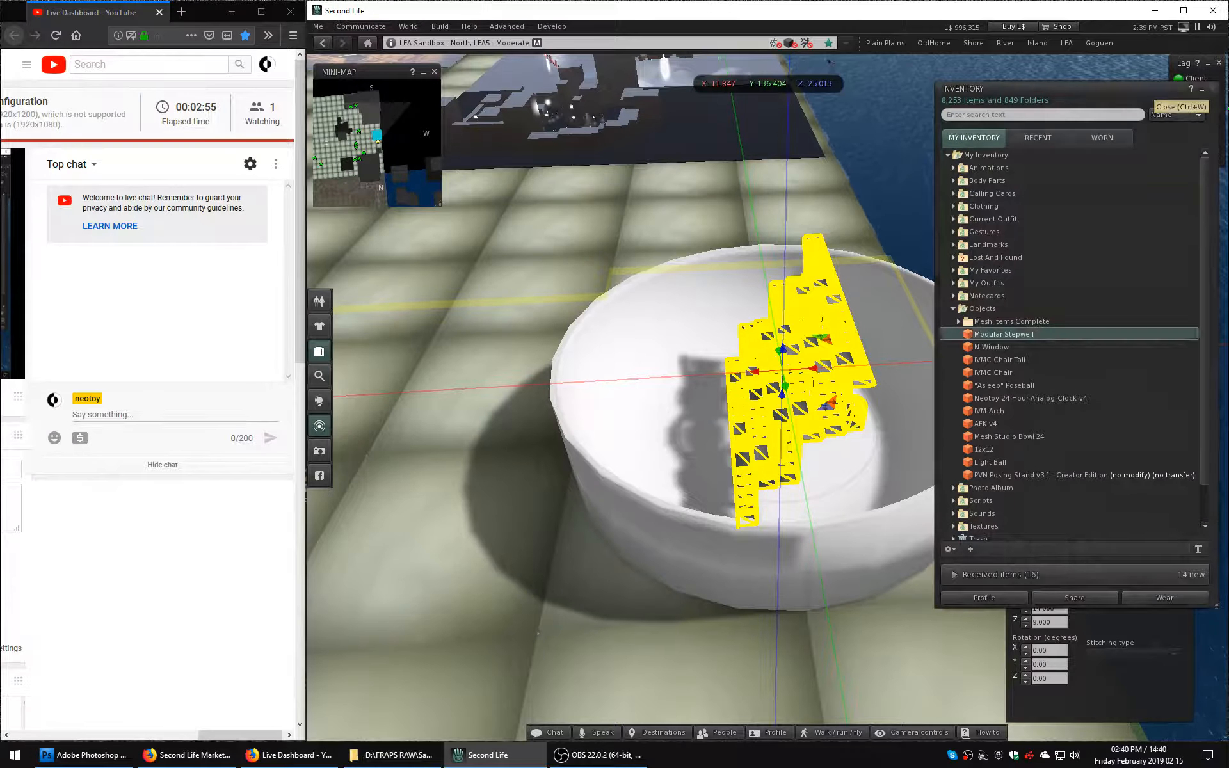
click(1212, 89)
click(637, 147)
Enlarge the bowl around the stepwell to about 49.43 × 49.43 × 12.73 m, positioned at about X 24.7, Y 148.7, Z 26.5.
ctrl+alt+drag(755, 382, 1128, 430)
scroll(727, 413, up, 5)
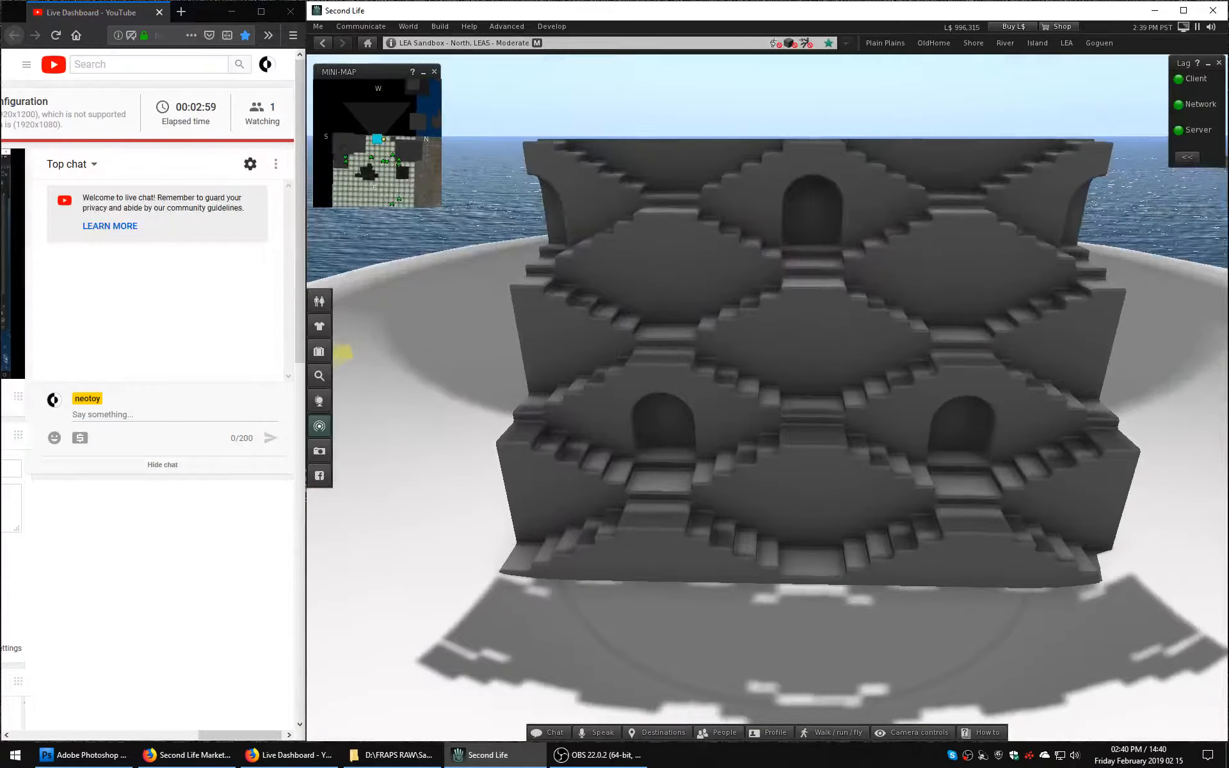
ctrl+alt+drag(791, 396, 666, 480)
scroll(793, 417, down, 6)
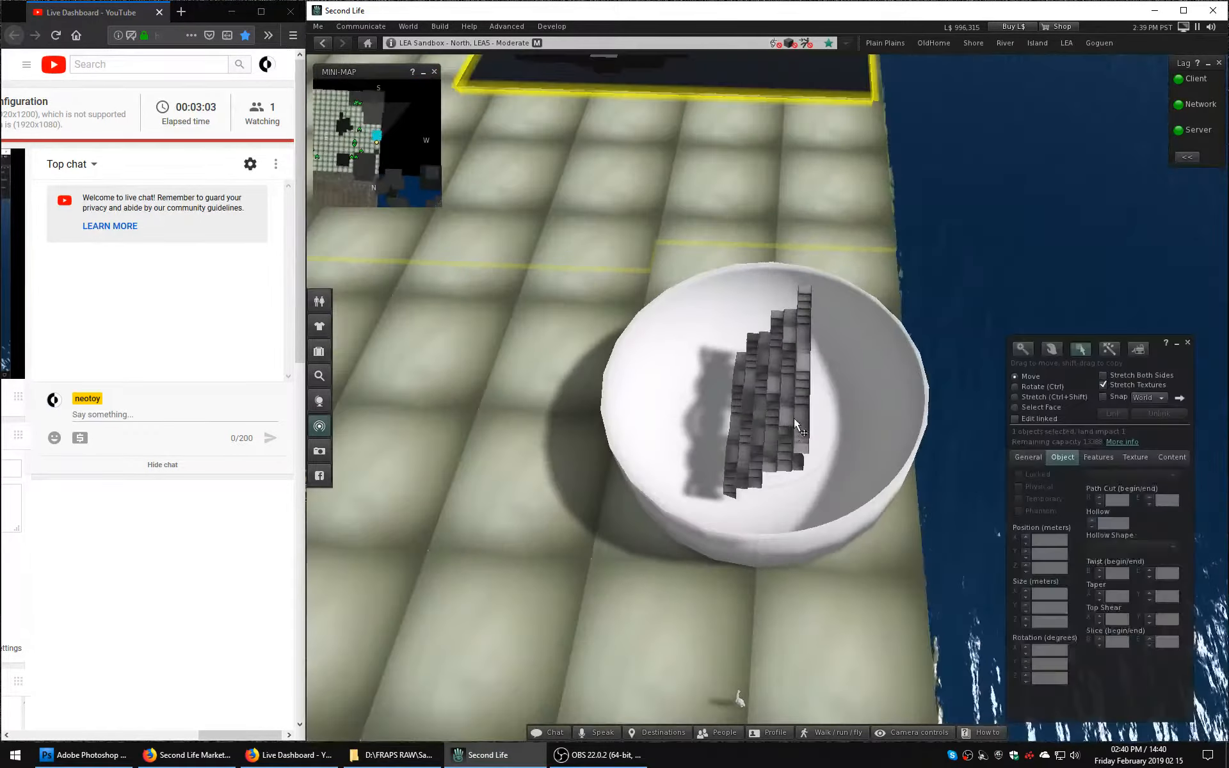
click(837, 466)
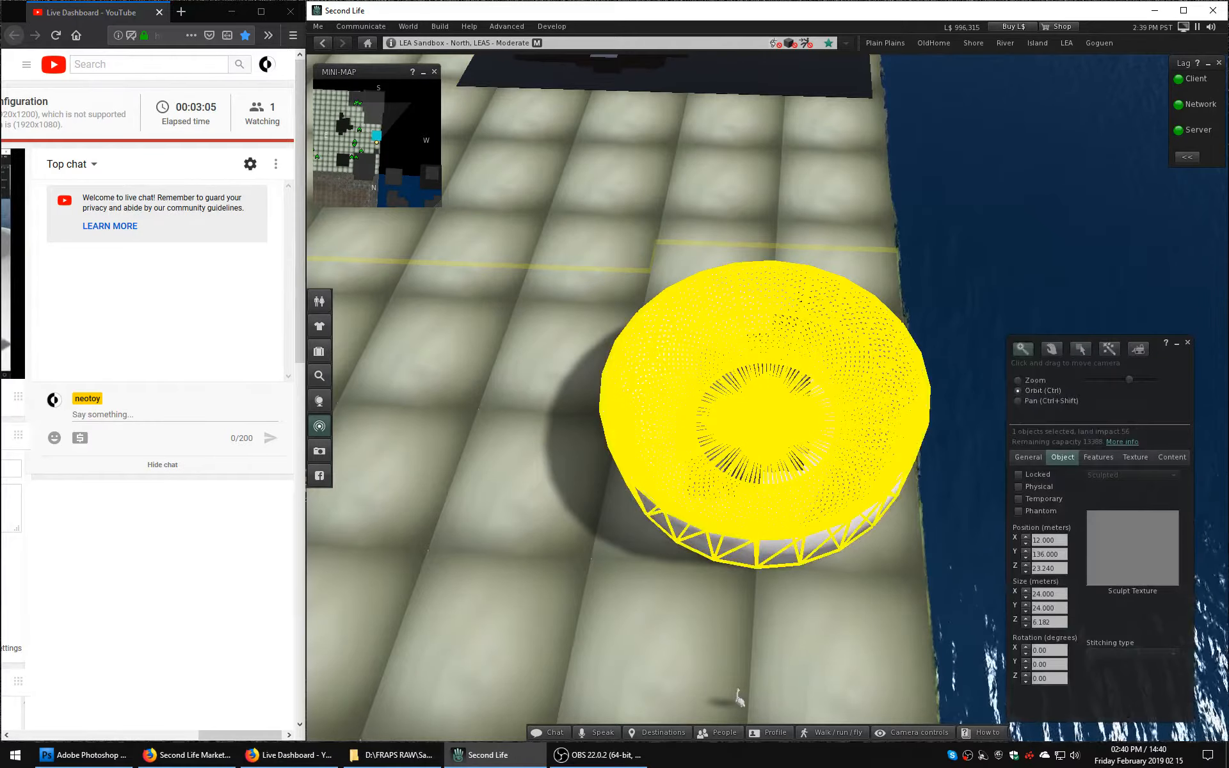
ctrl+alt+drag(762, 441, 768, 399)
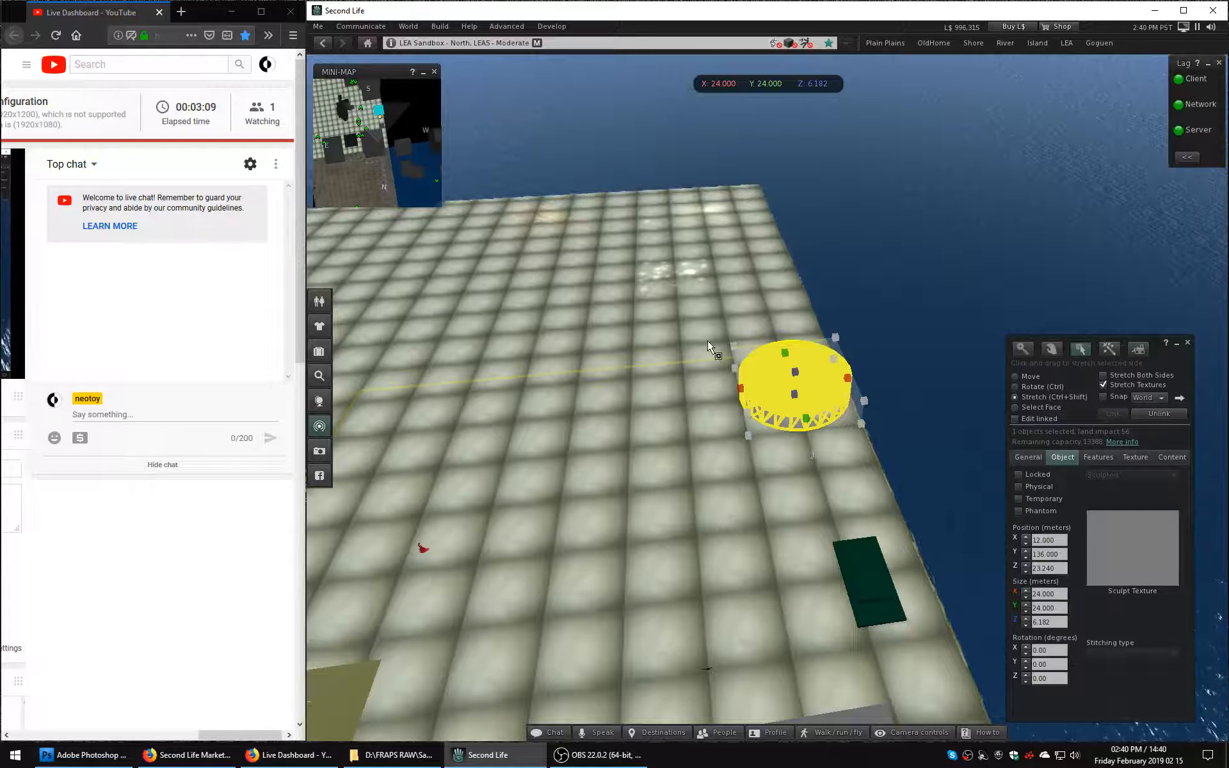
alt+drag(776, 401, 614, 414)
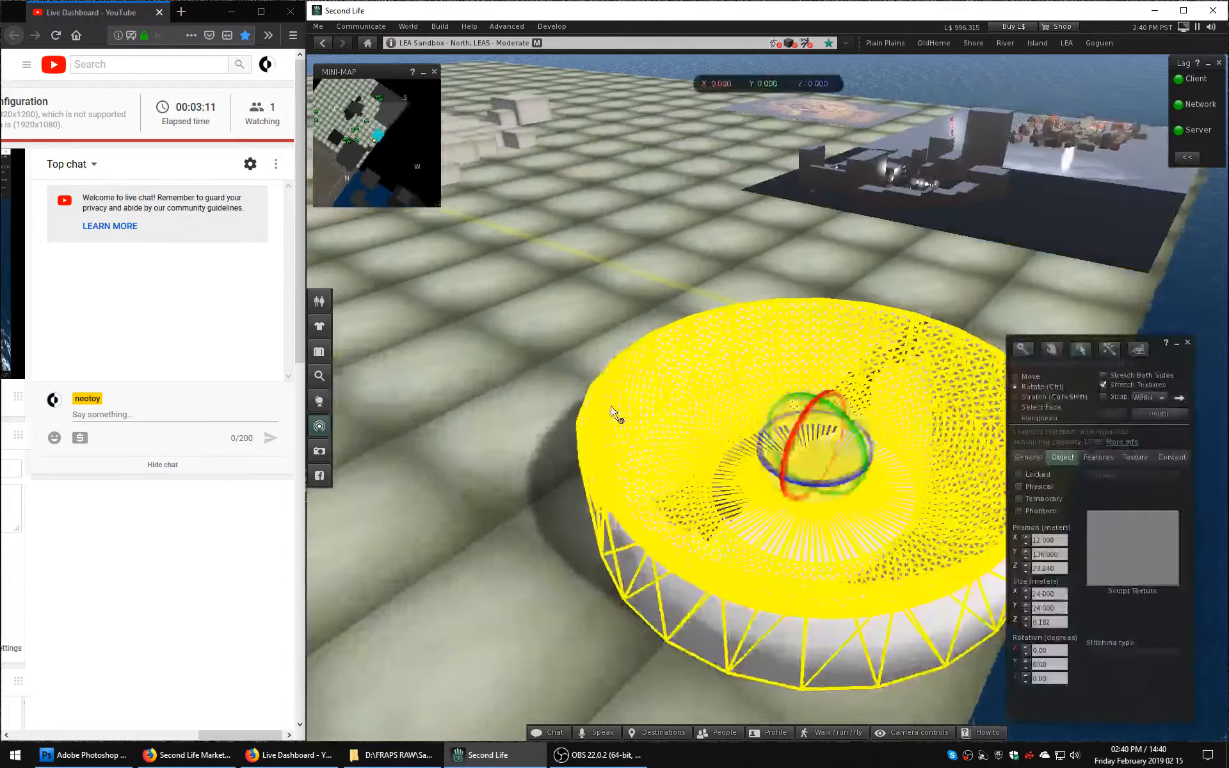
key(ctrl+shift)
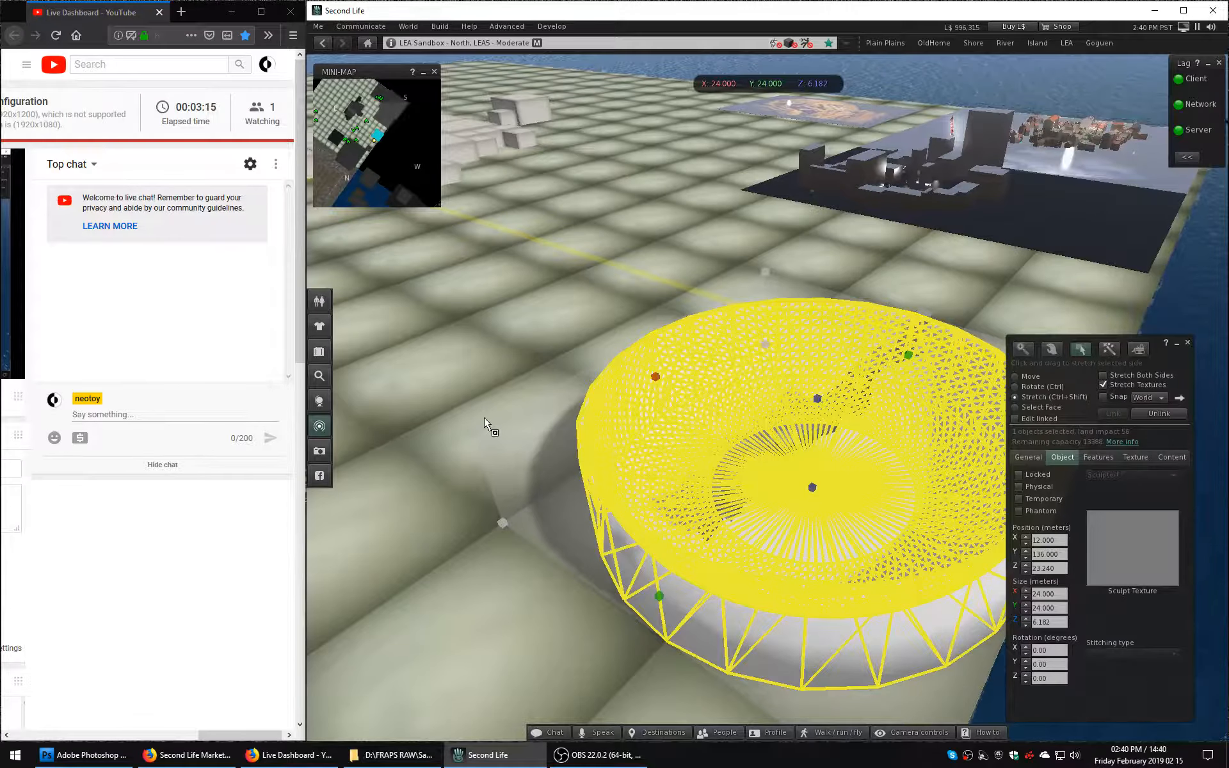
drag(474, 437, 307, 378)
alt+drag(480, 403, 347, 384)
key(ctrl+shift)
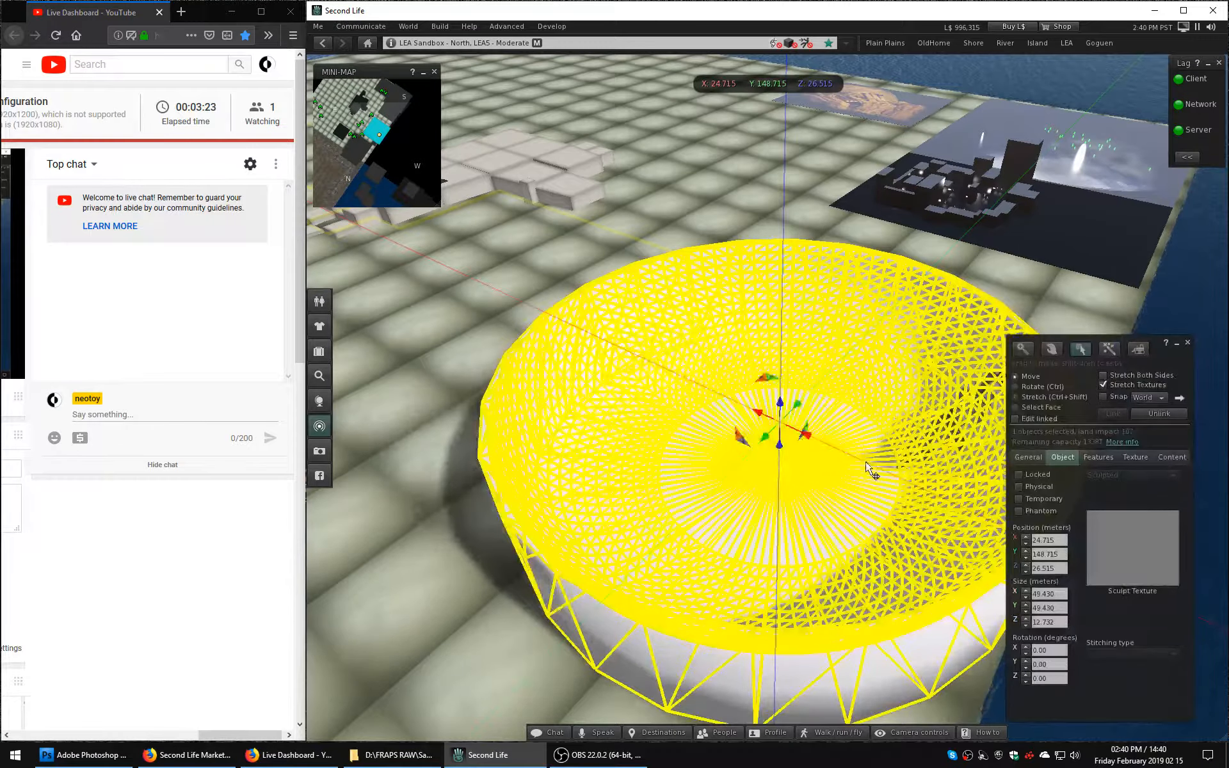
Move the stepwell near the center of the enlarged bowl, at about X 25.6, Y 149 meters.
click(945, 423)
ctrl+alt+drag(945, 423, 1132, 464)
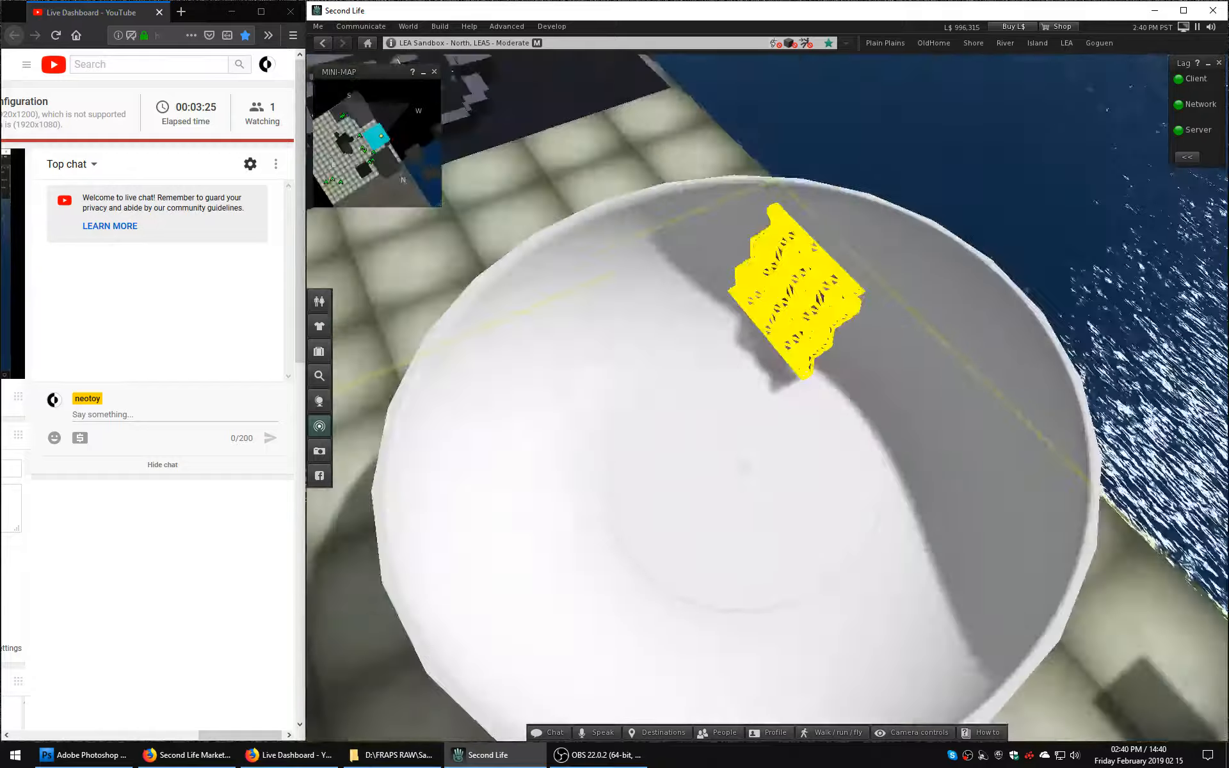
ctrl+alt+drag(640, 441, 754, 398)
mouse_move(689, 369)
mouse_down()
mouse_move(795, 371)
mouse_move(782, 505)
mouse_move(791, 470)
mouse_move(770, 410)
mouse_up()
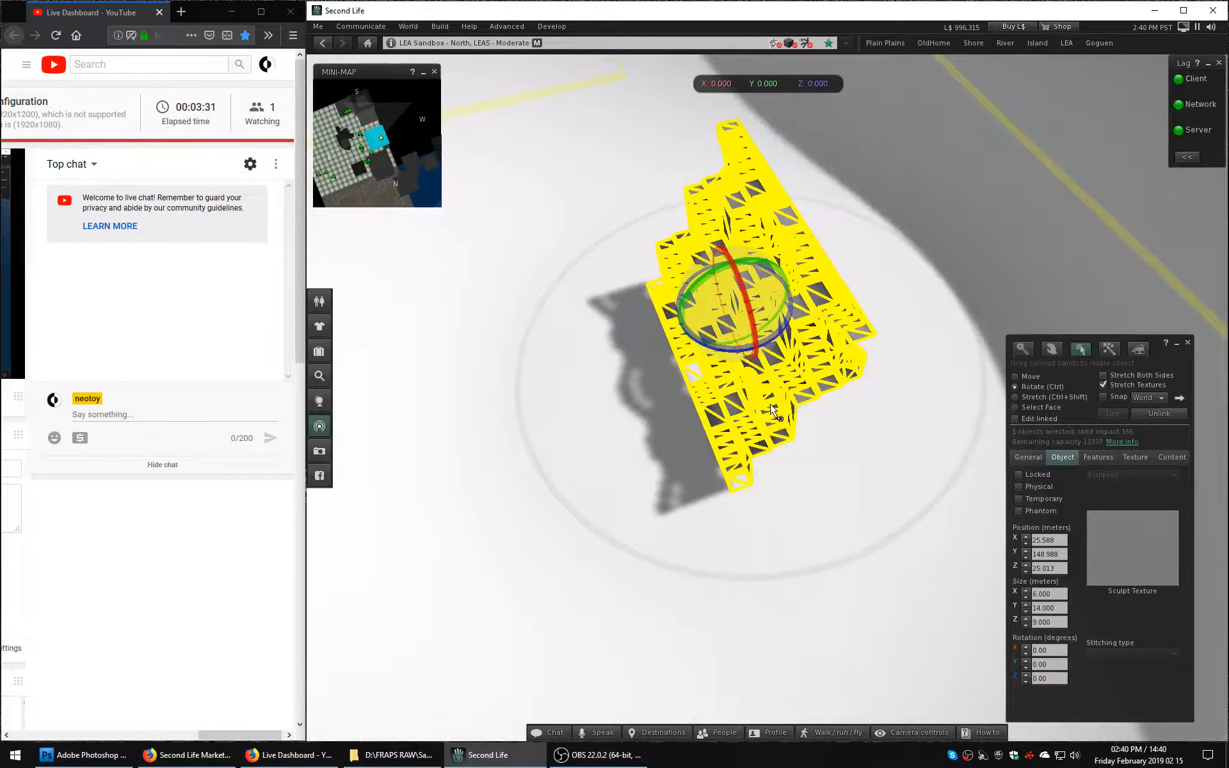
Rotate the stepwell to about 120 degrees around its Z axis and close the build window.
drag(773, 344, 773, 342)
drag(965, 278, 816, 120)
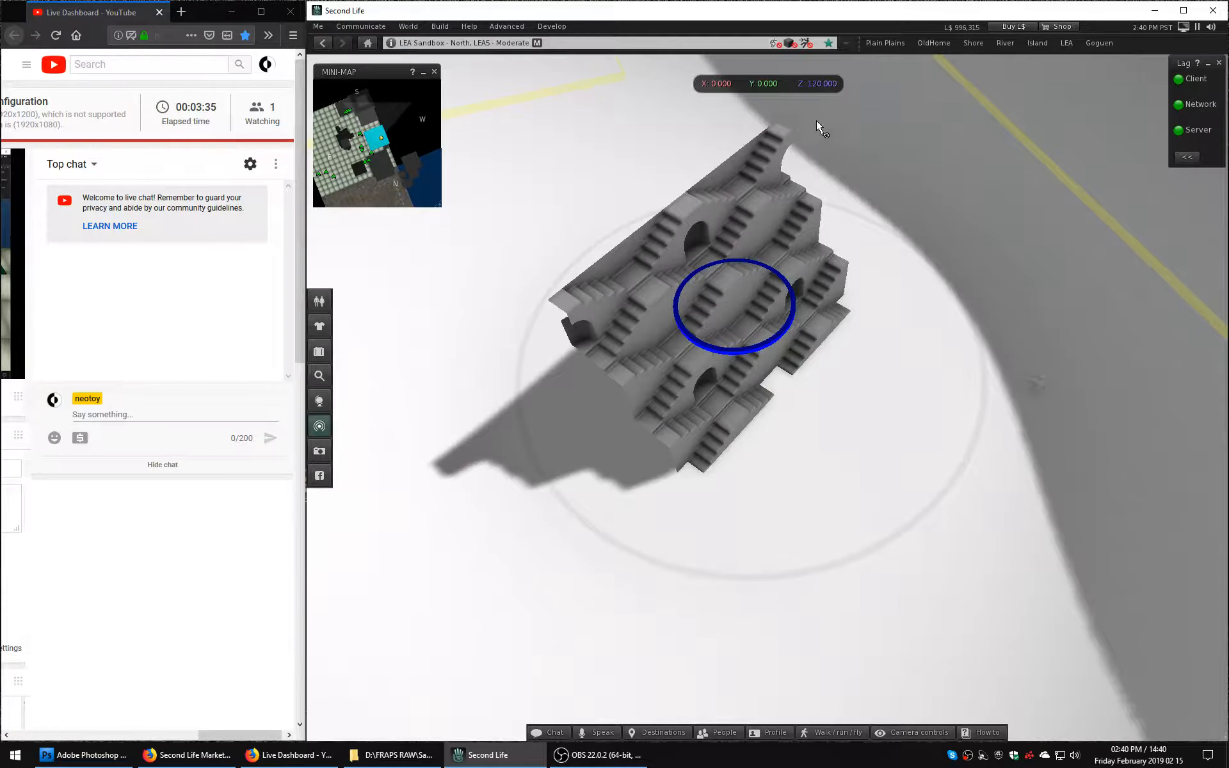
alt+drag(740, 282, 659, 154)
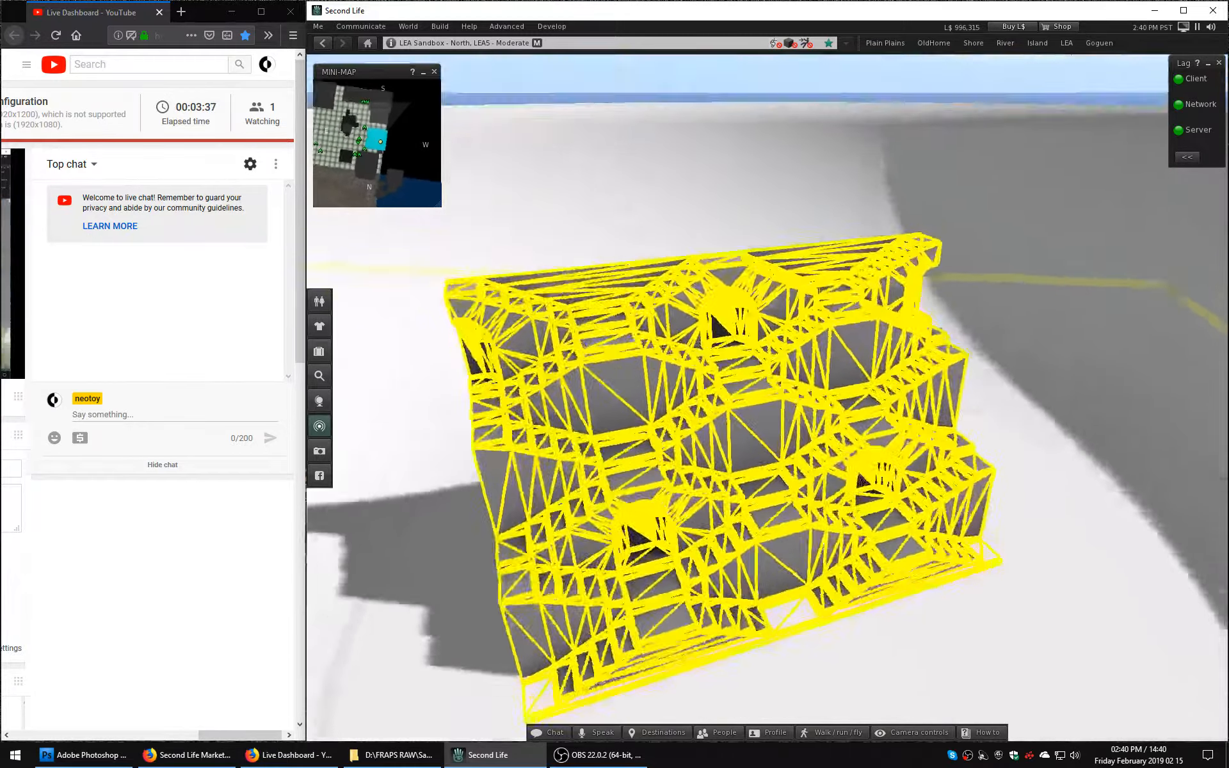
alt+drag(760, 359, 828, 473)
click(1187, 342)
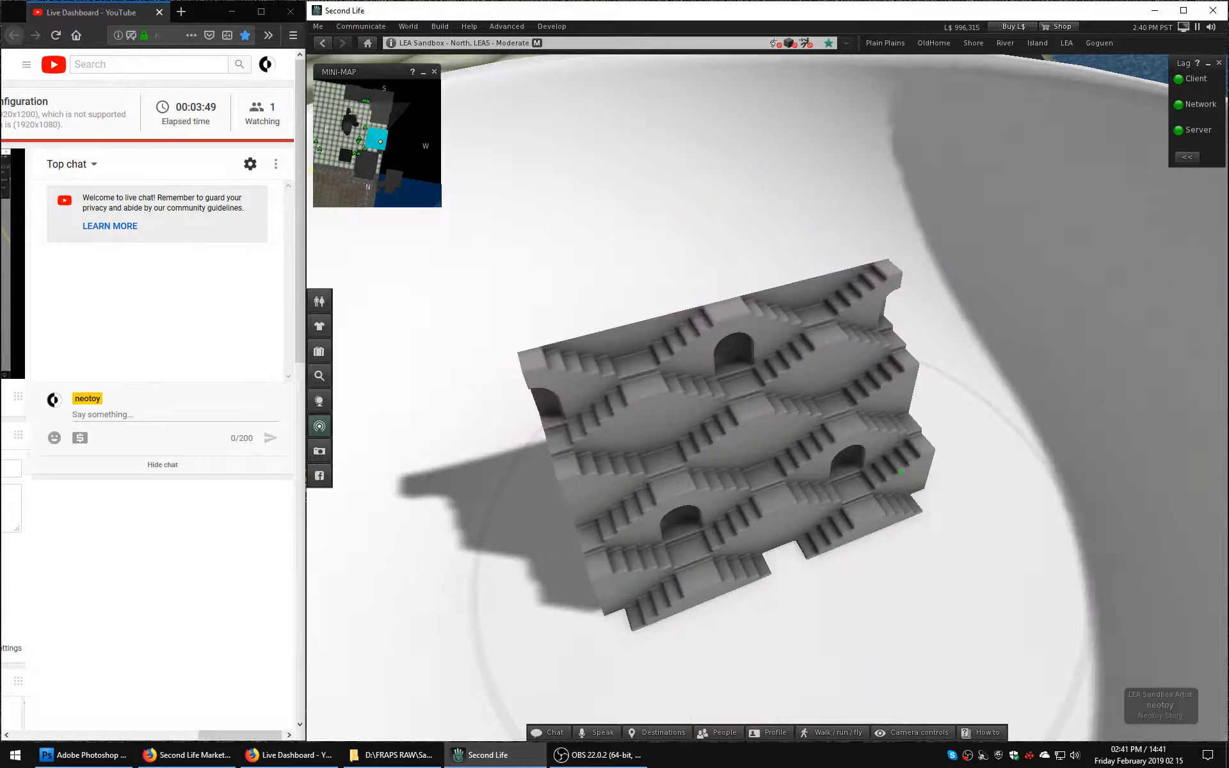
Bring the stepwell's stair face into a level front view and minimize the mini-map.
ctrl+alt+drag(738, 444, 738, 316)
alt+drag(765, 402, 738, 397)
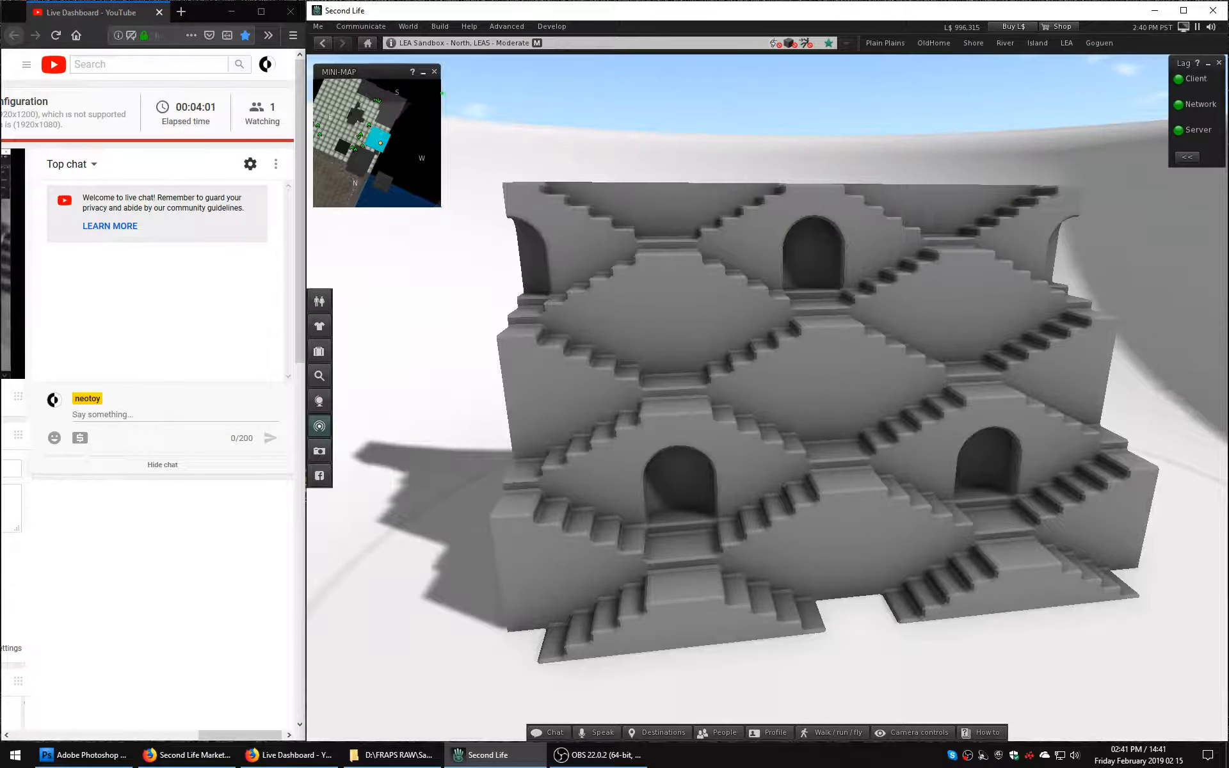
click(423, 73)
alt+drag(905, 365, 917, 365)
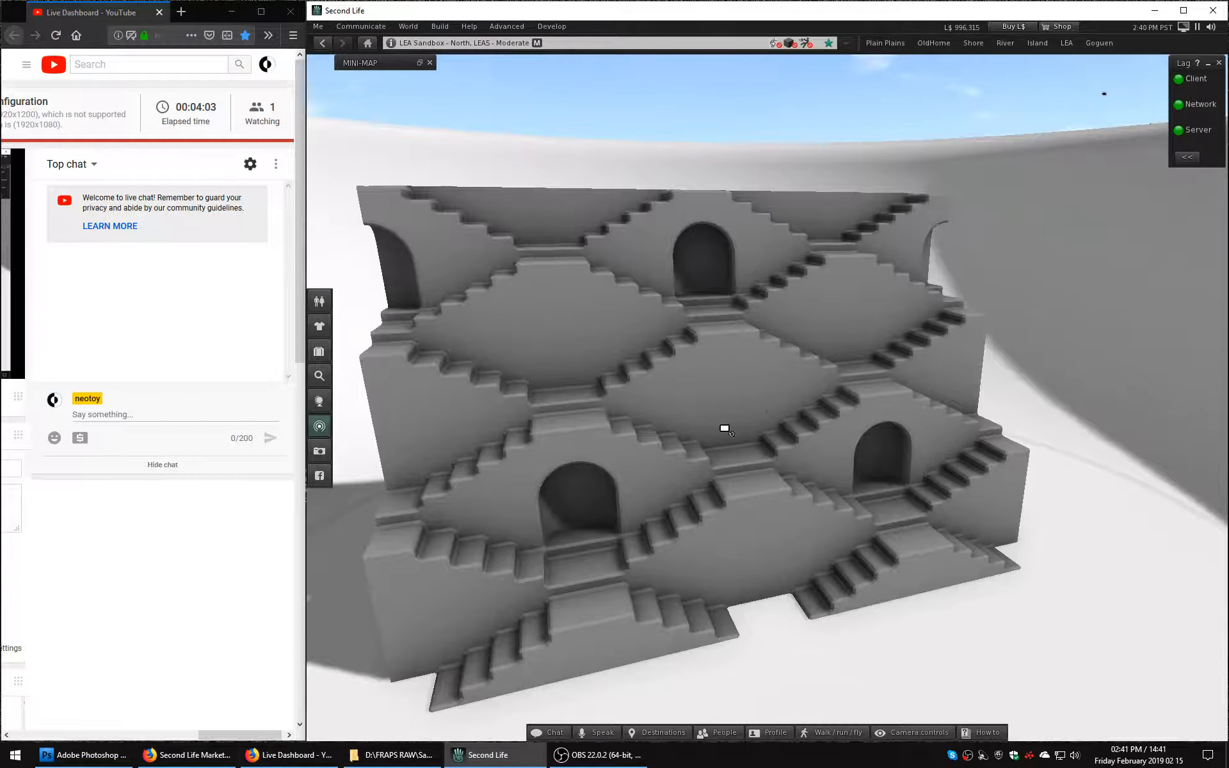
Frame the whole stepwell from slightly above at an angle and maximize the Second Life window.
alt+click(724, 427)
ctrl+alt+click(761, 408)
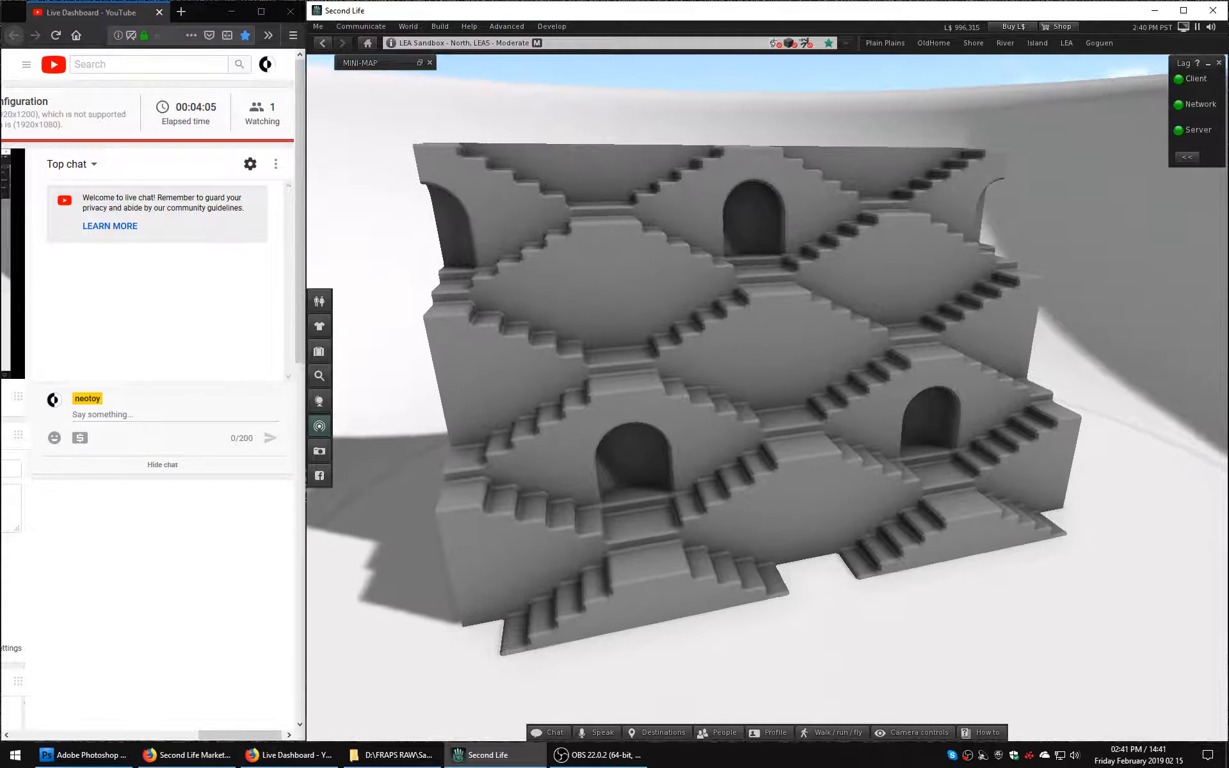
ctrl+alt+click(760, 371)
ctrl+alt+drag(760, 371, 764, 438)
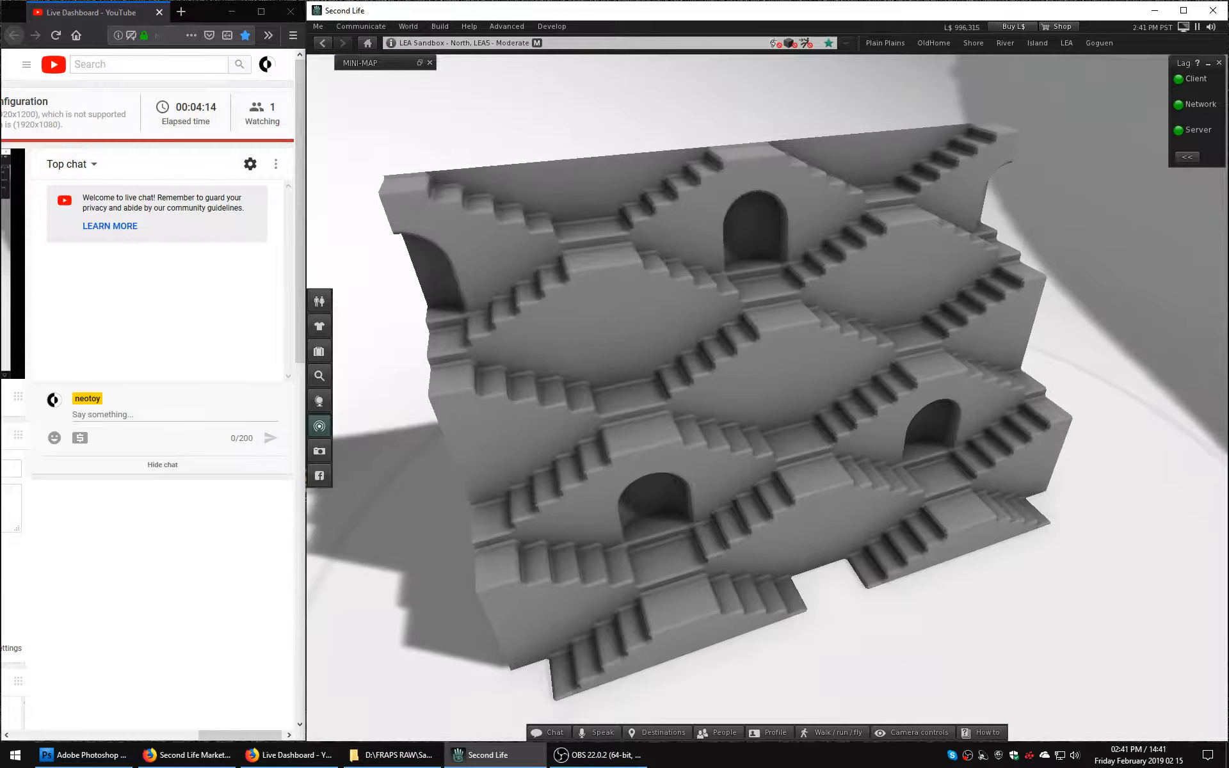
alt+click(762, 425)
alt+click(757, 372)
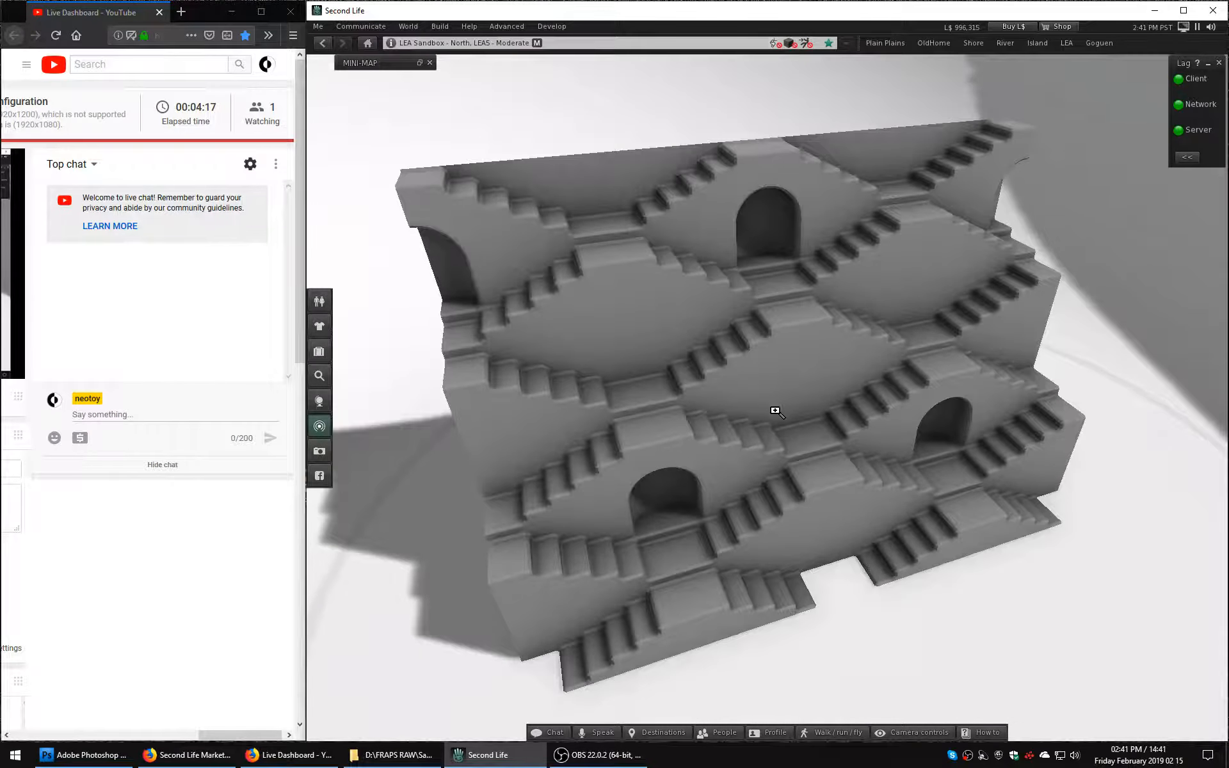
alt+click(775, 411)
alt+click(762, 392)
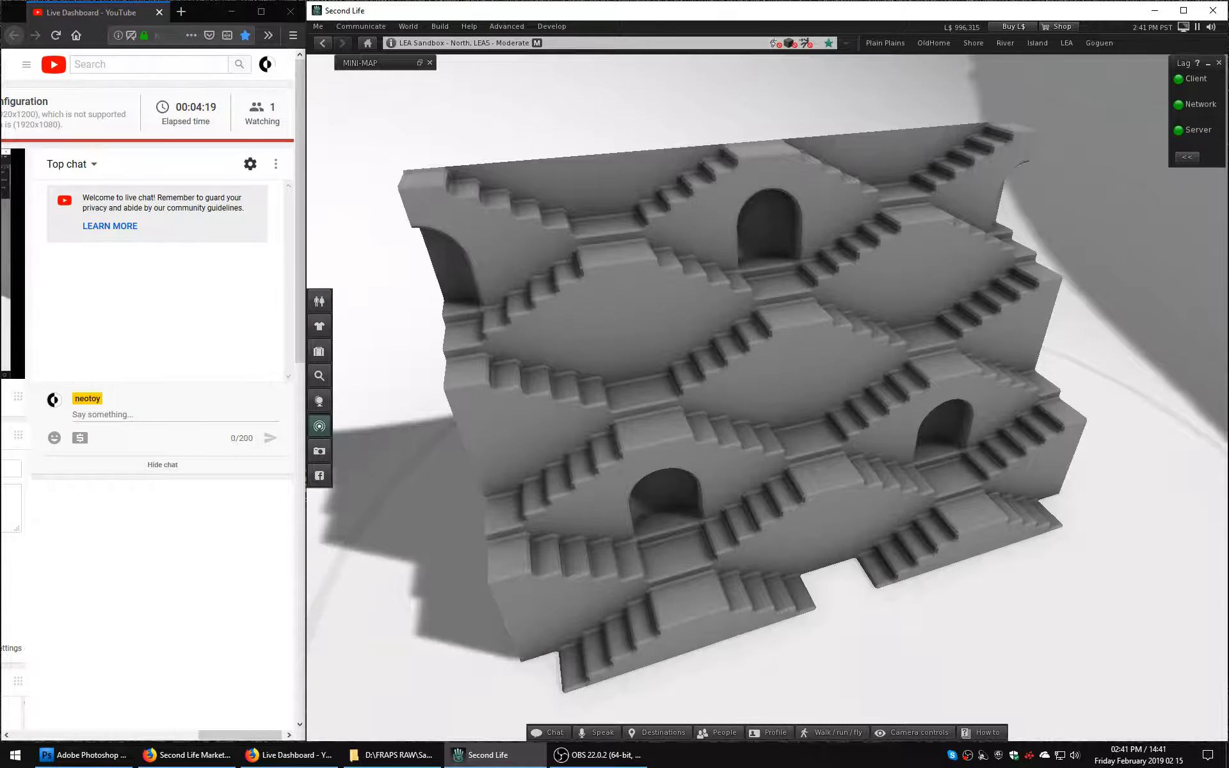
ctrl+alt+drag(762, 392, 760, 381)
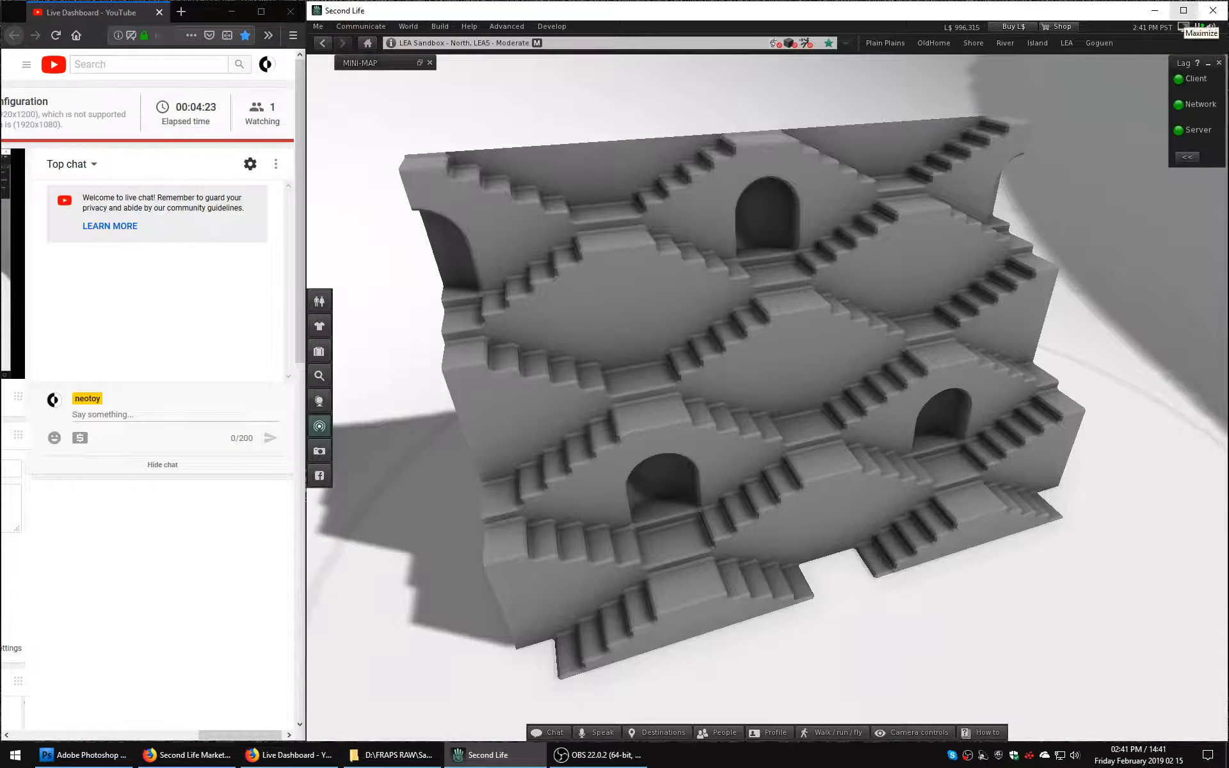
click(1183, 10)
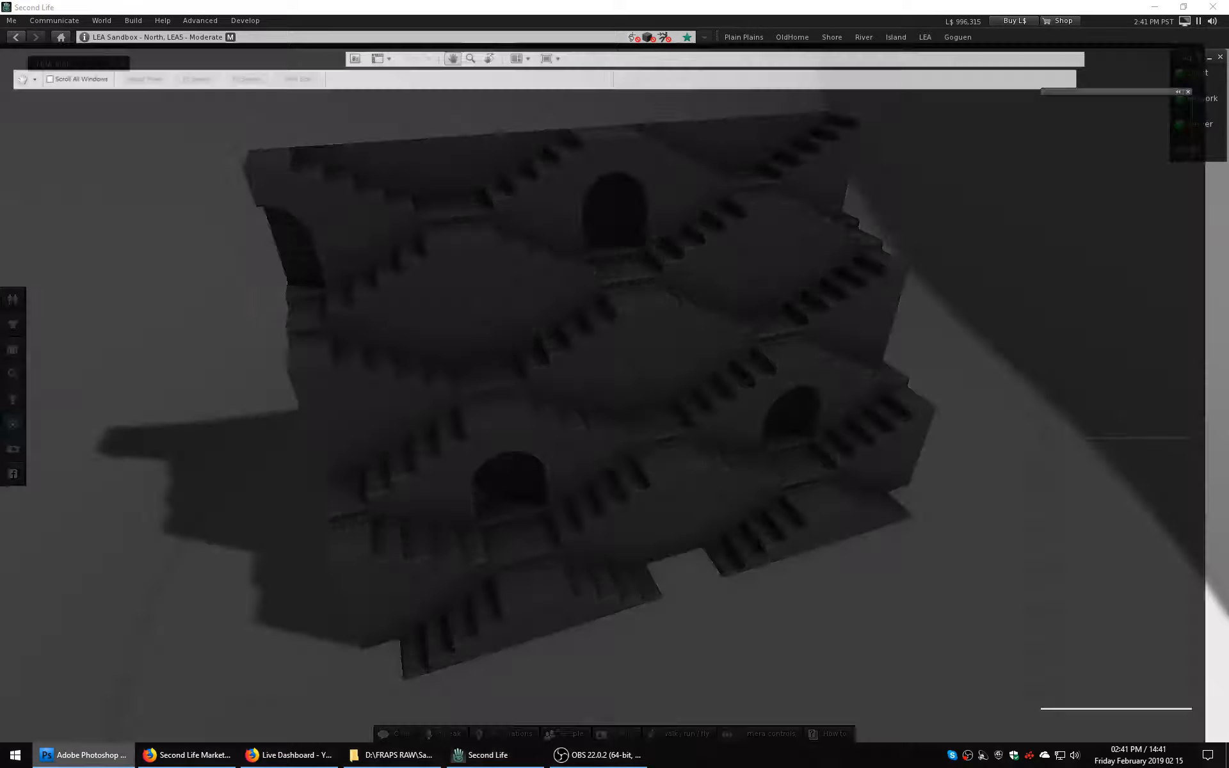
Switch to Photoshop, create a 1920 × 1160 pixel document from the Clipboard preset, and paste the captured stepwell view.
click(83, 698)
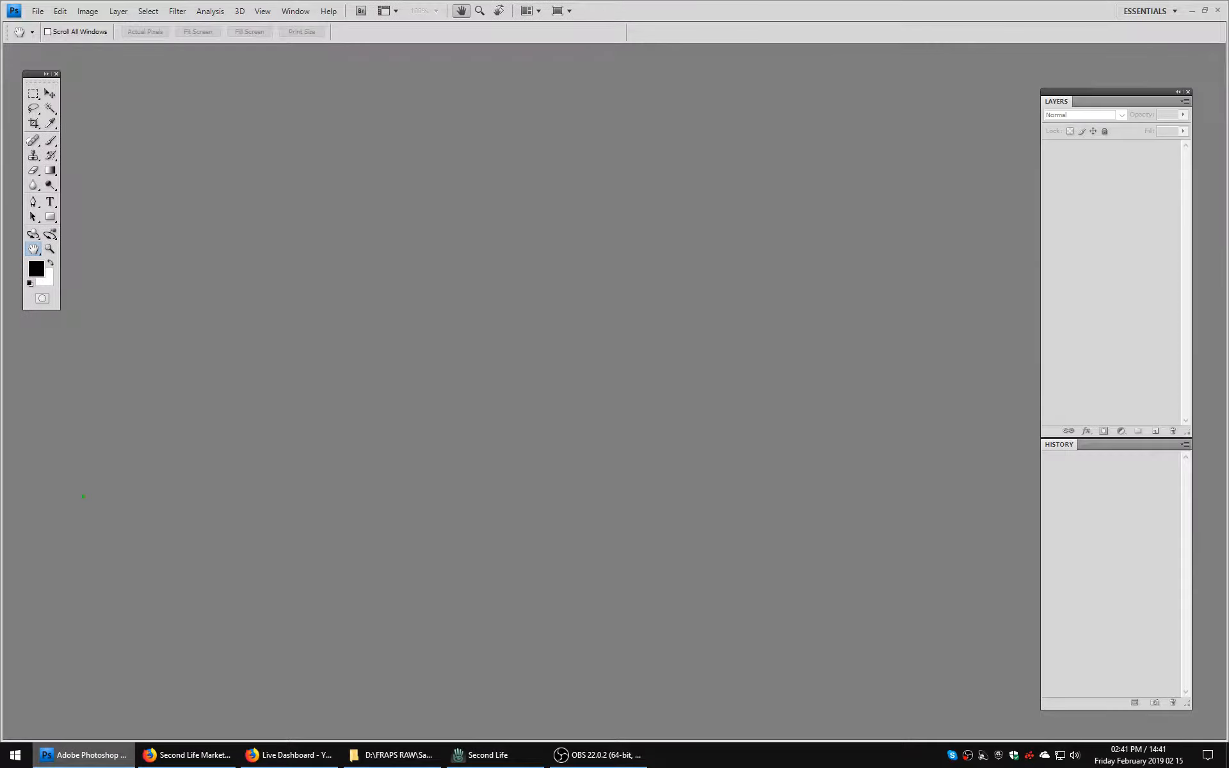
key(ctrl+n)
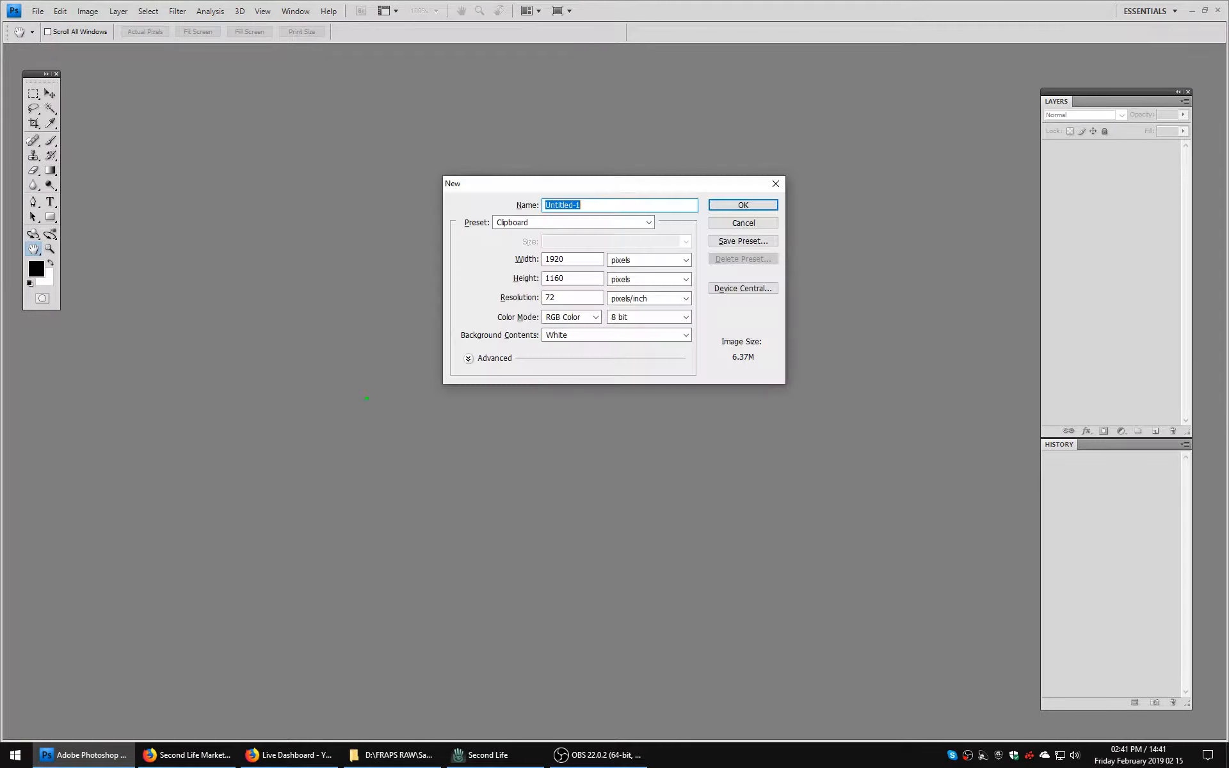
key(Return)
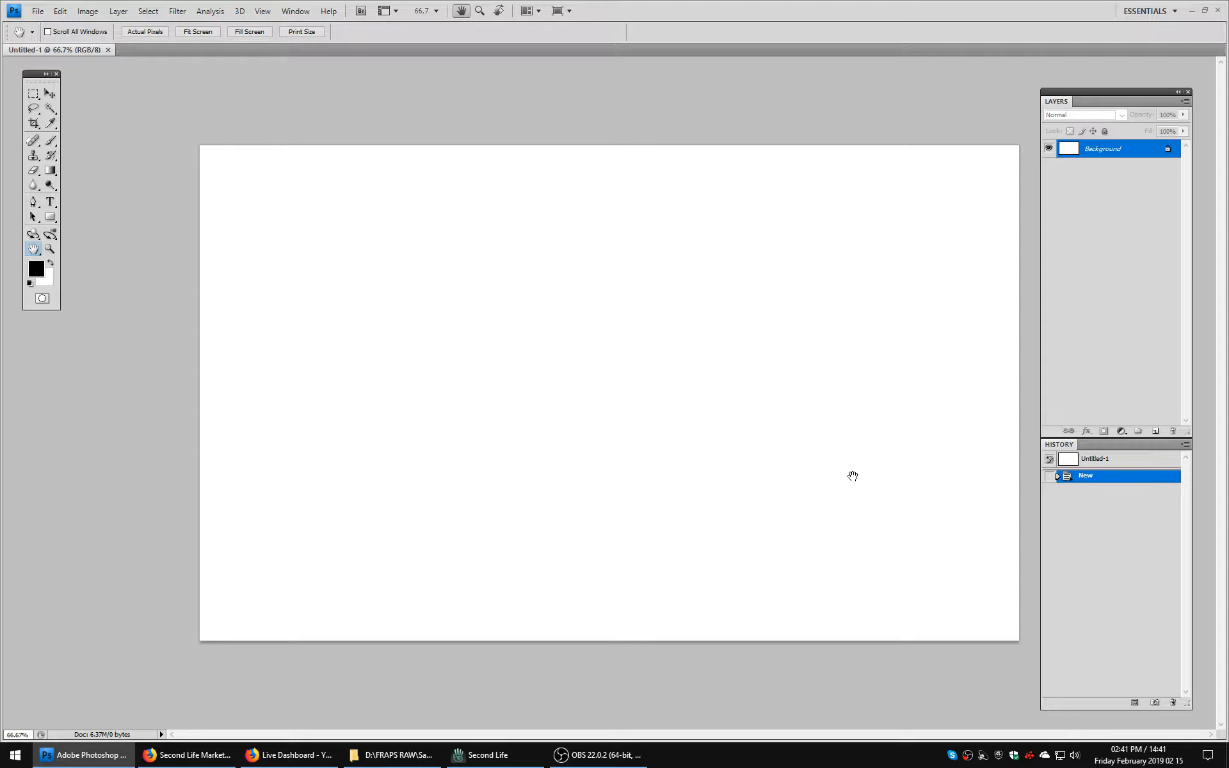
key(ctrl+v)
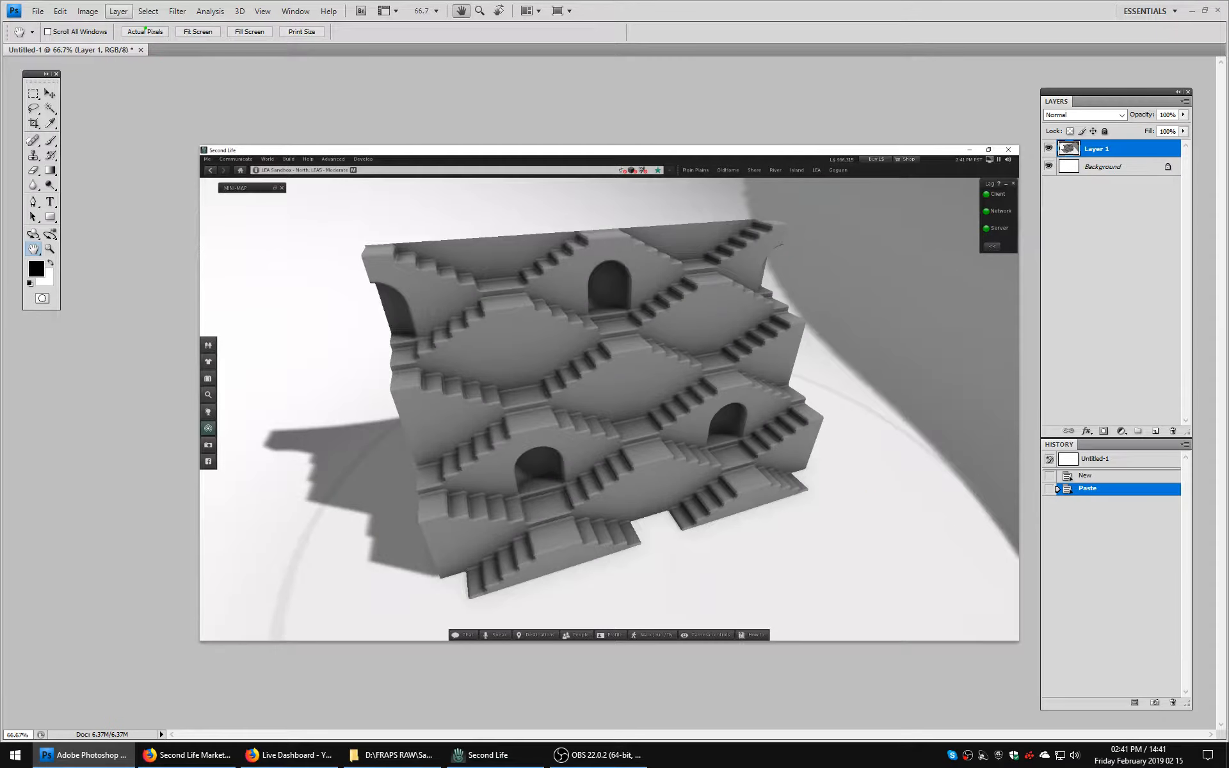
Flatten the image and crop it to a rectangular marquee selection closely surrounding the stepwell.
click(119, 11)
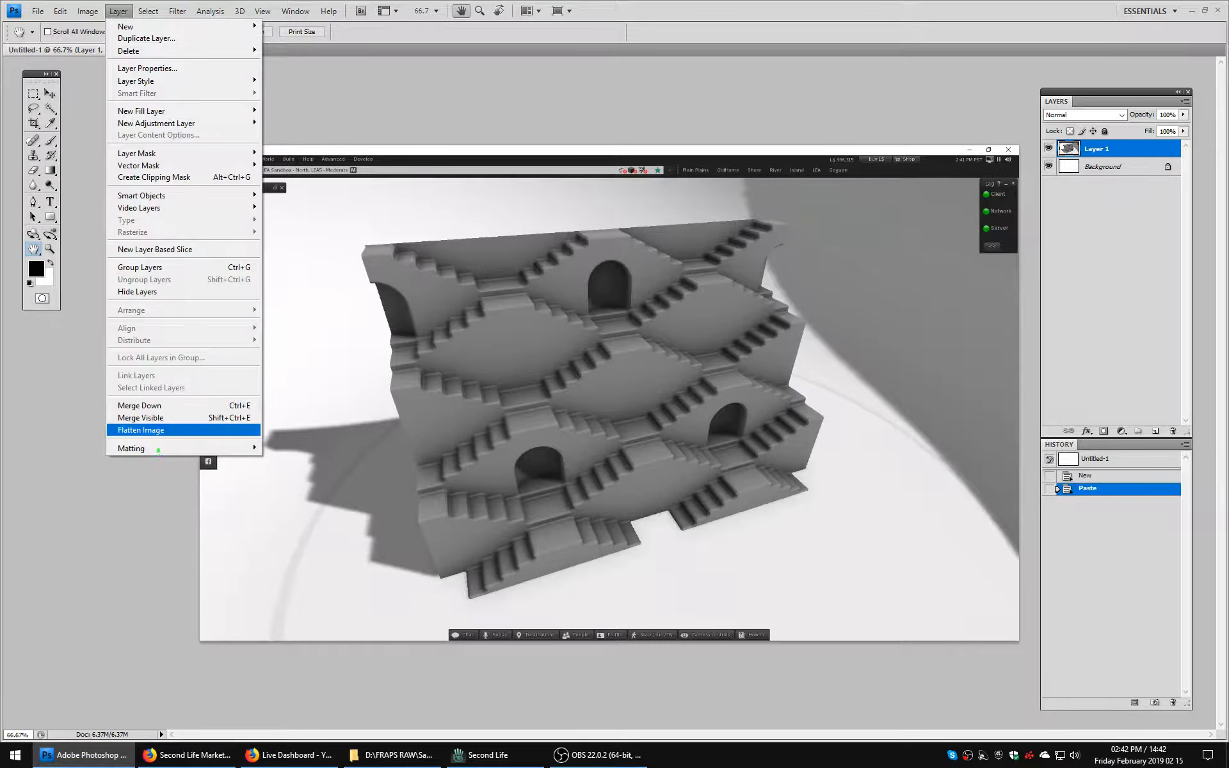
click(141, 430)
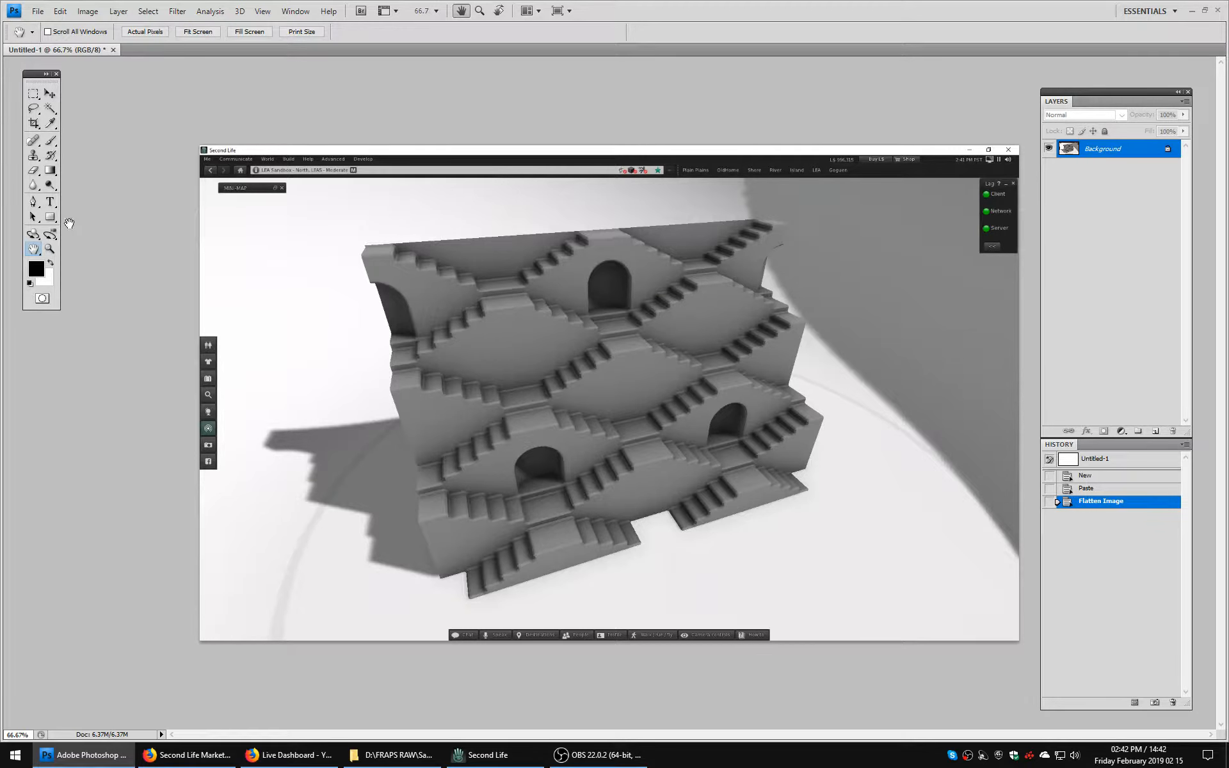
key(m)
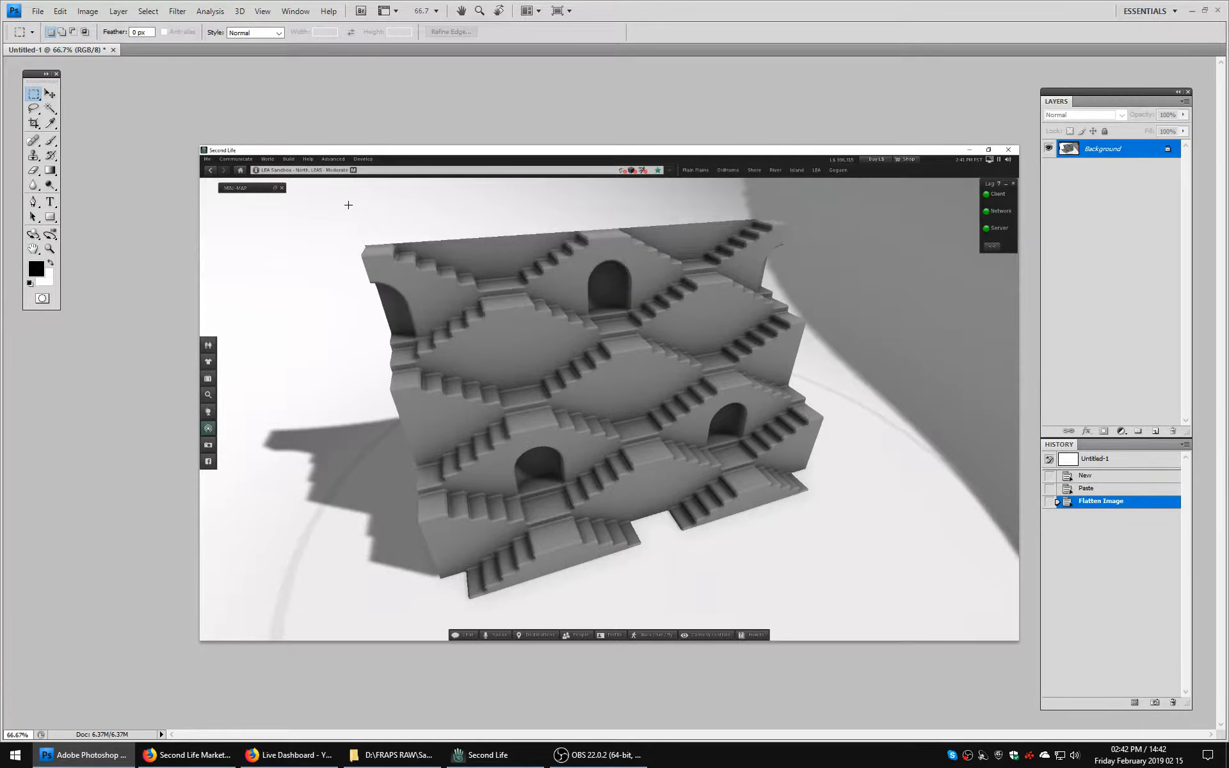
drag(347, 204, 492, 344)
drag(757, 454, 839, 617)
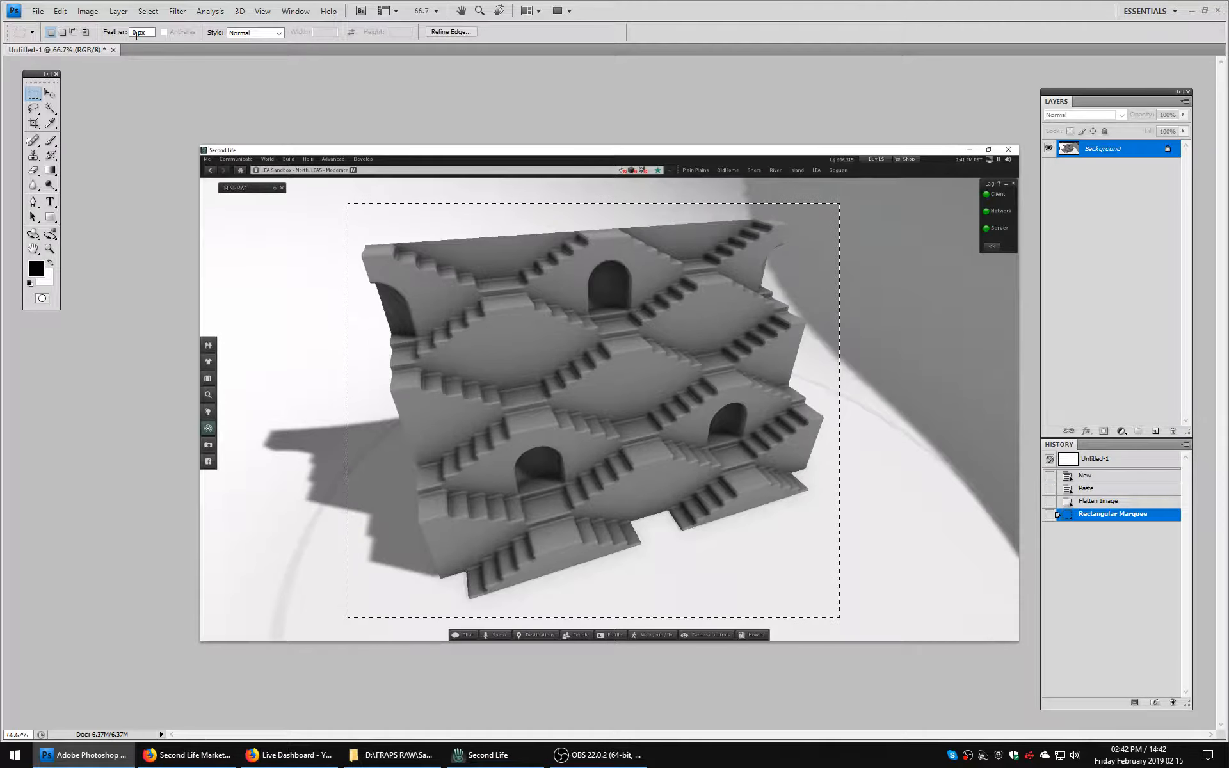
click(88, 11)
click(94, 141)
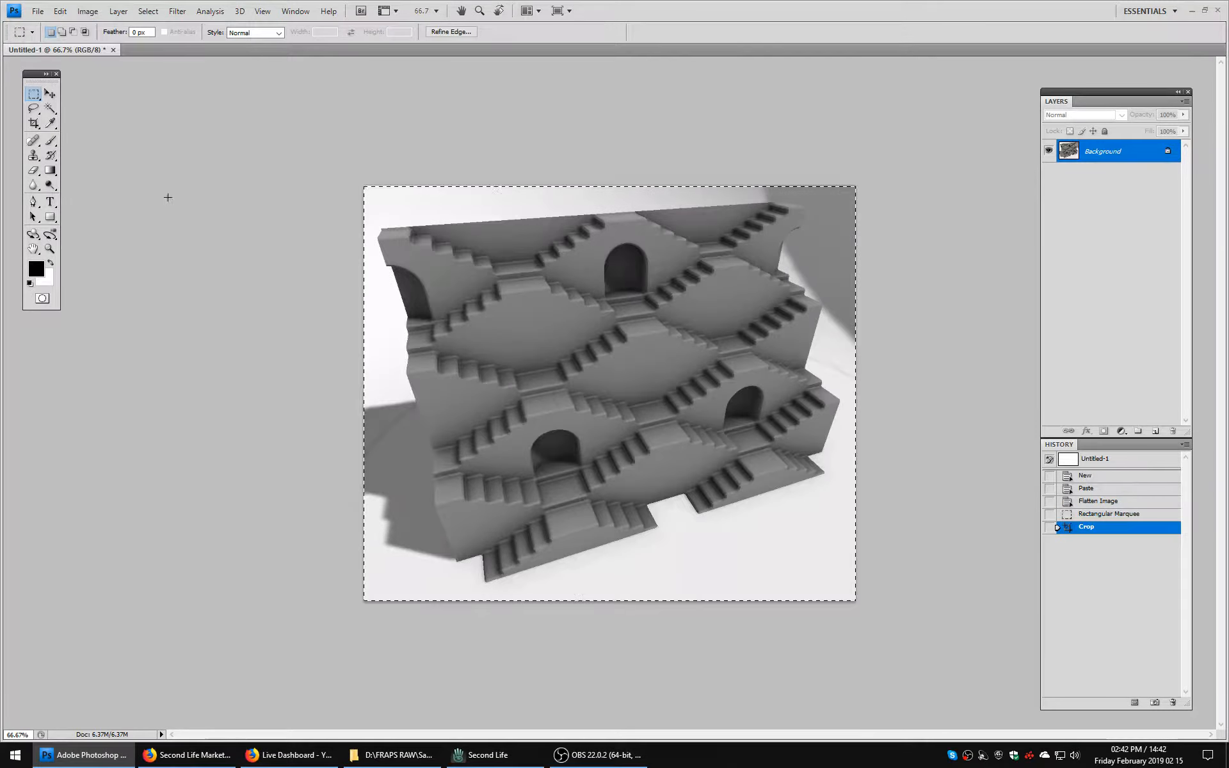
Clear the selection in the cropped stepwell picture and switch to Second Life with the camera pulled back to the bowl.
click(880, 391)
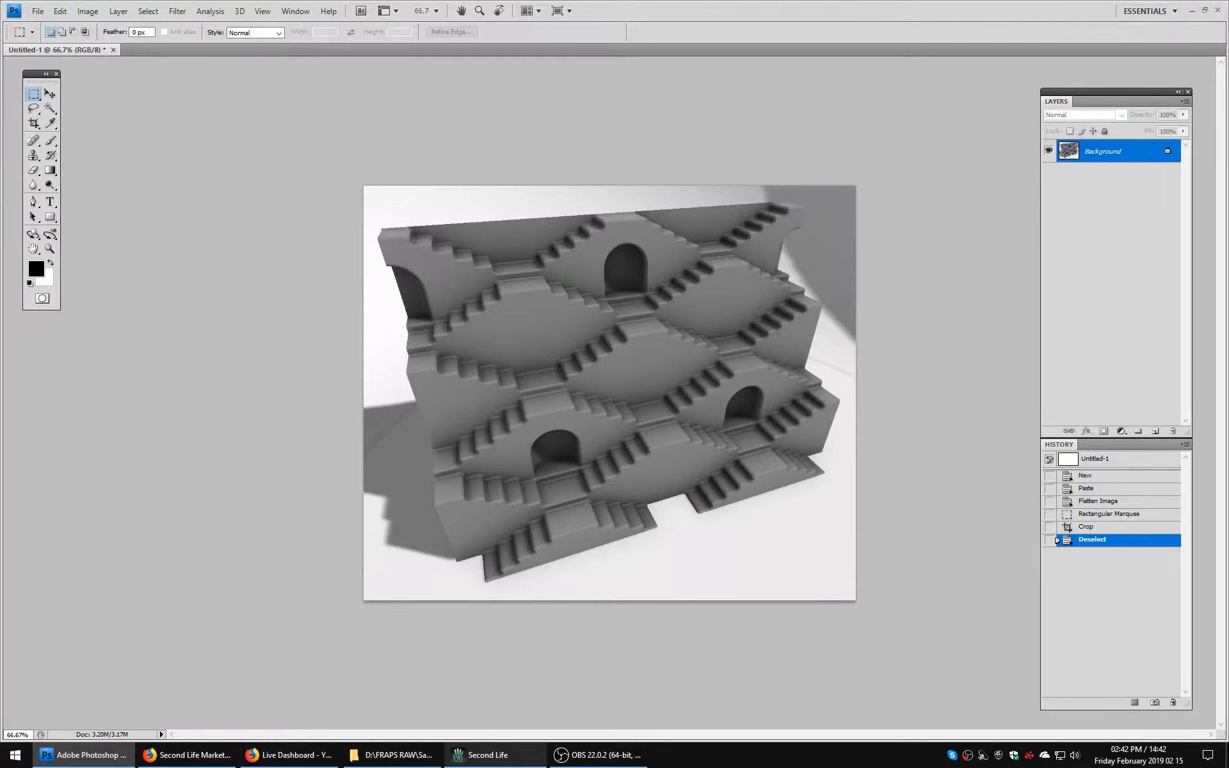
click(481, 755)
key(Escape)
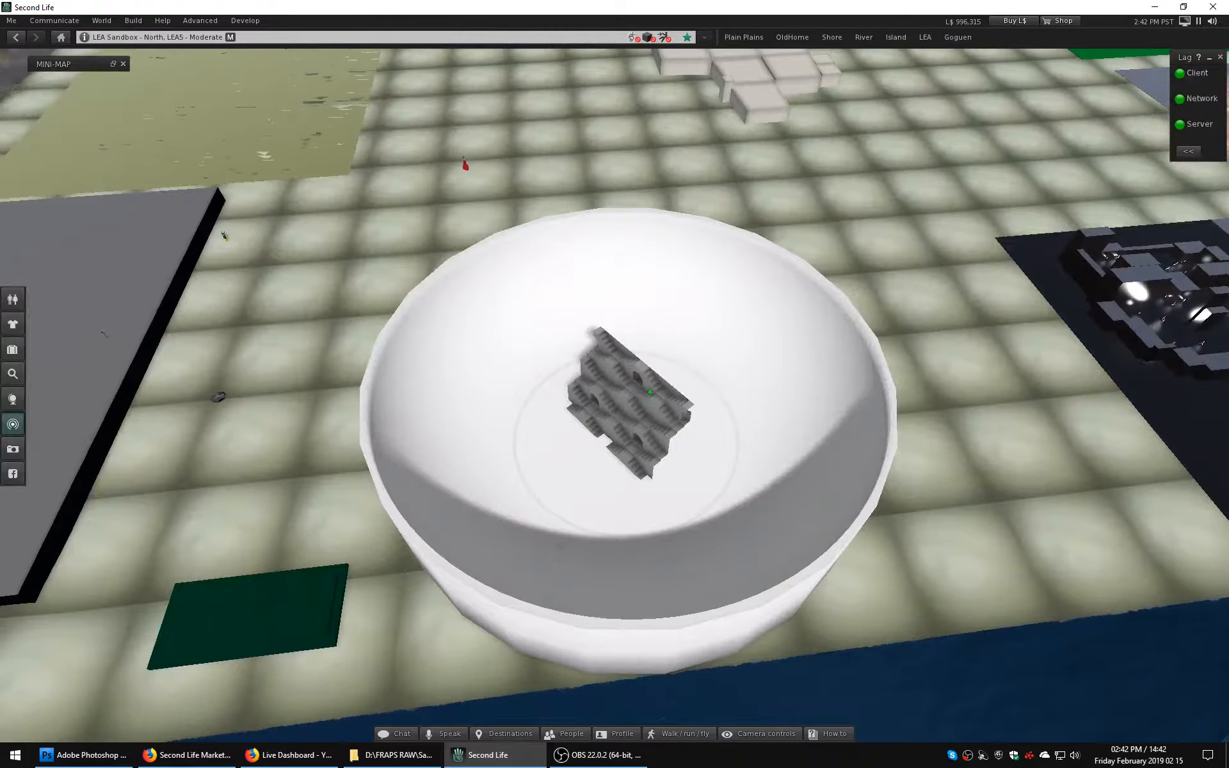
Edit the stepwell in the bowl and set its Z rotation to 0 degrees.
right_click(632, 376)
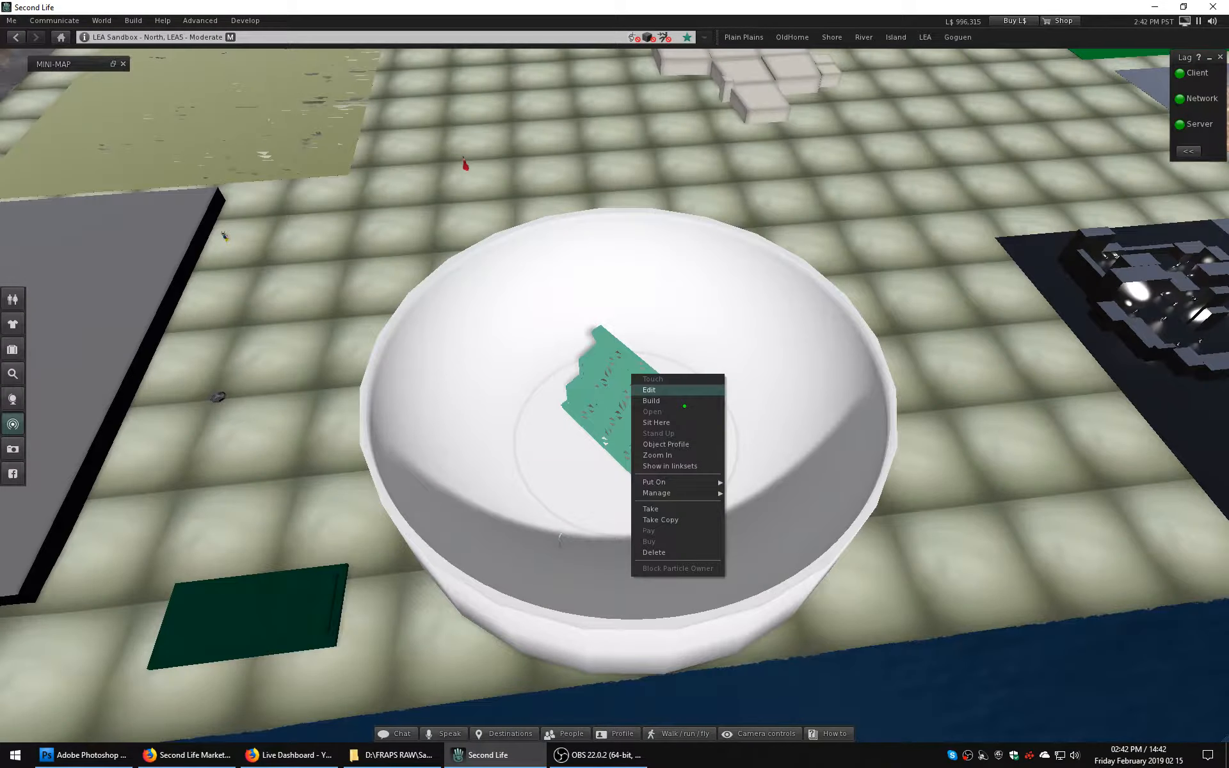
click(649, 389)
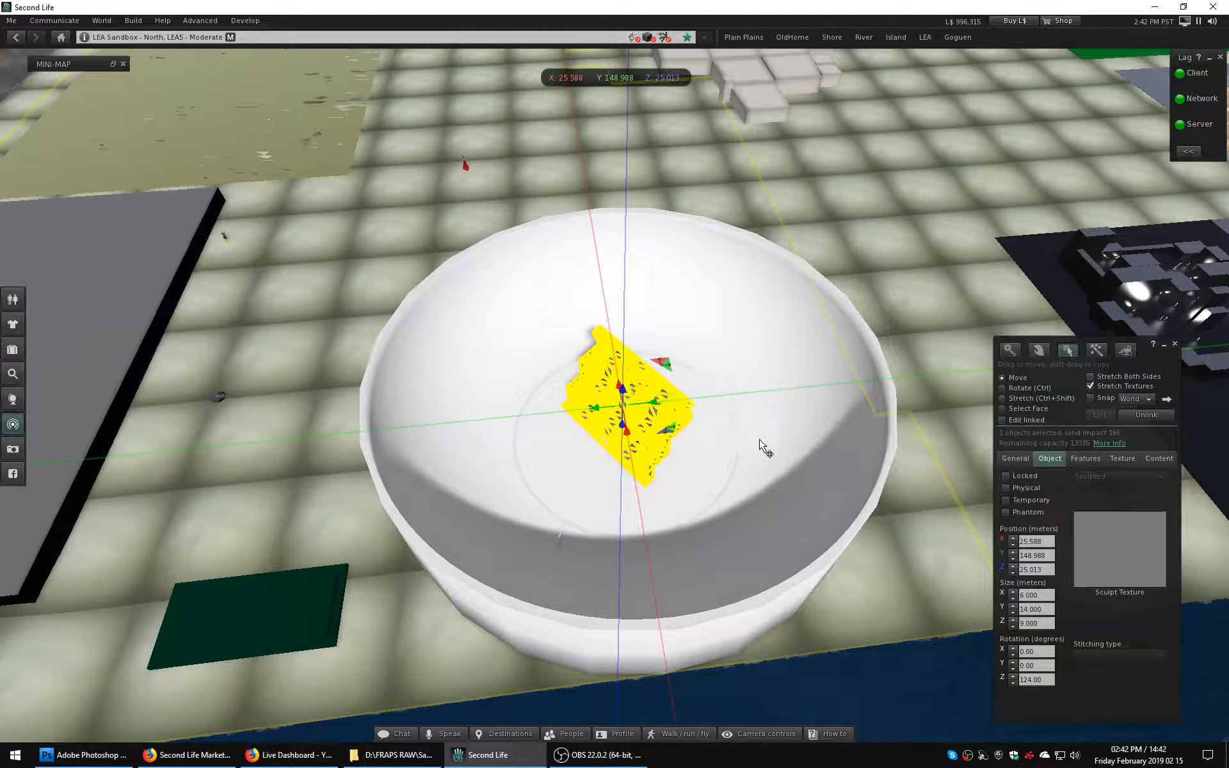
click(1048, 679)
text(0)
key(Return)
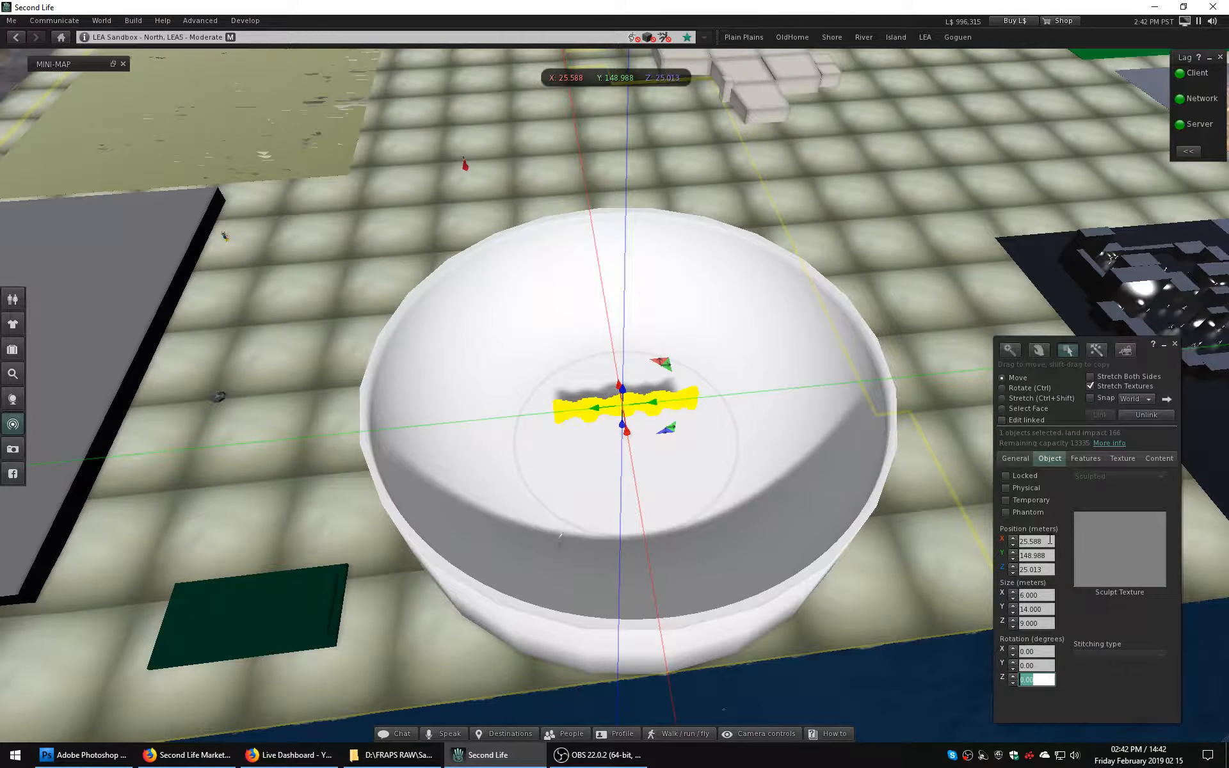
Set the stepwell's position to X 25, Y 148 and Z 26 m, and end the editing.
click(1050, 540)
text(25)
key(Return)
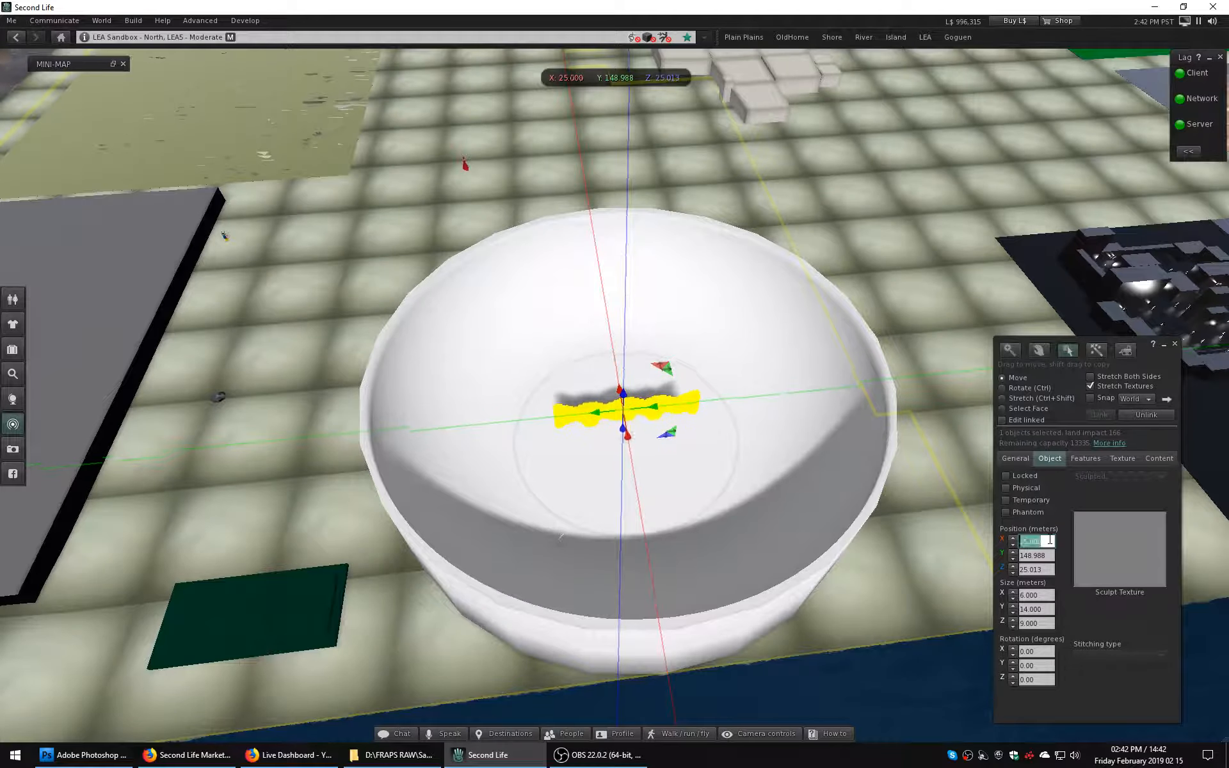
click(1052, 555)
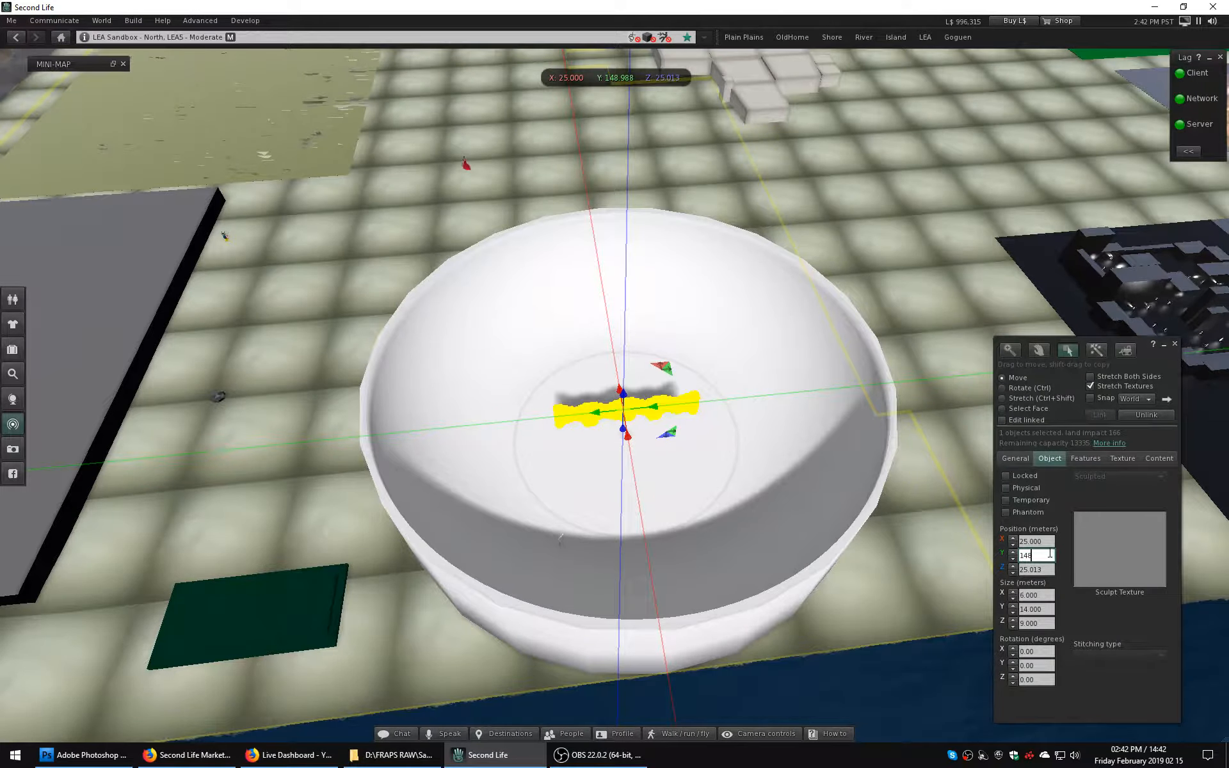
key(Return)
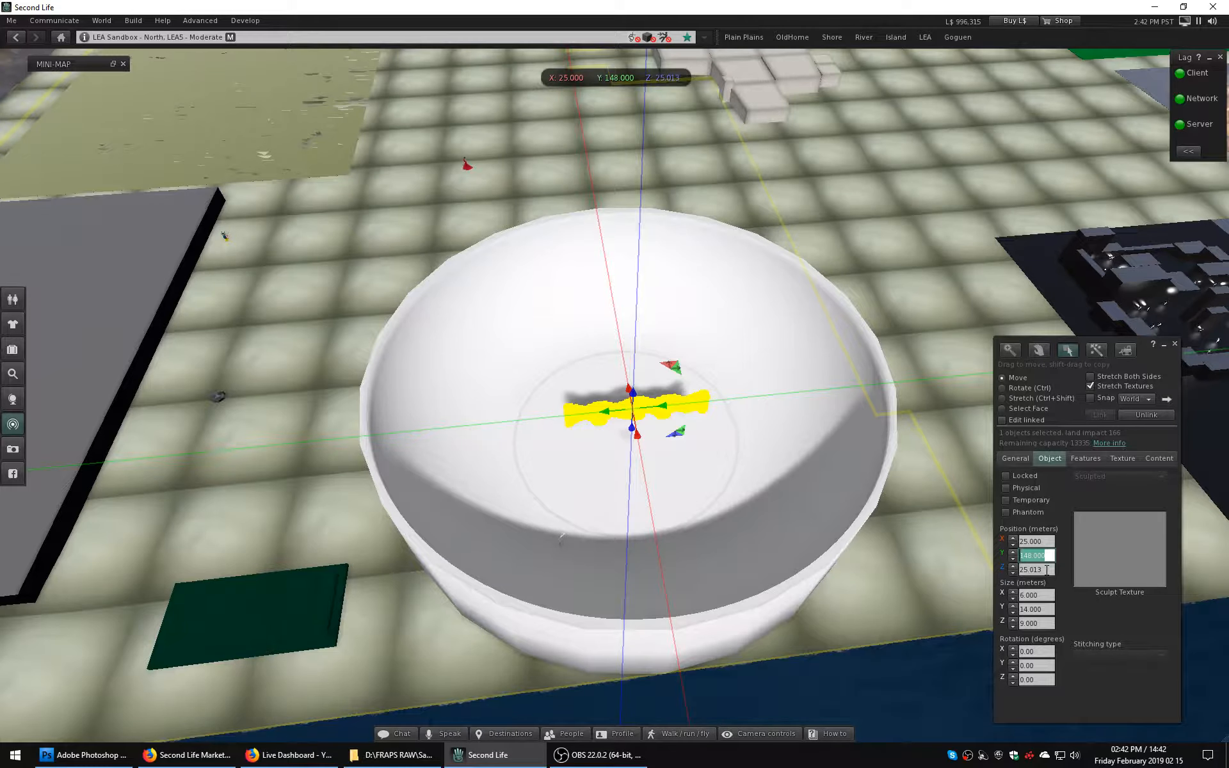
drag(1033, 569, 1041, 569)
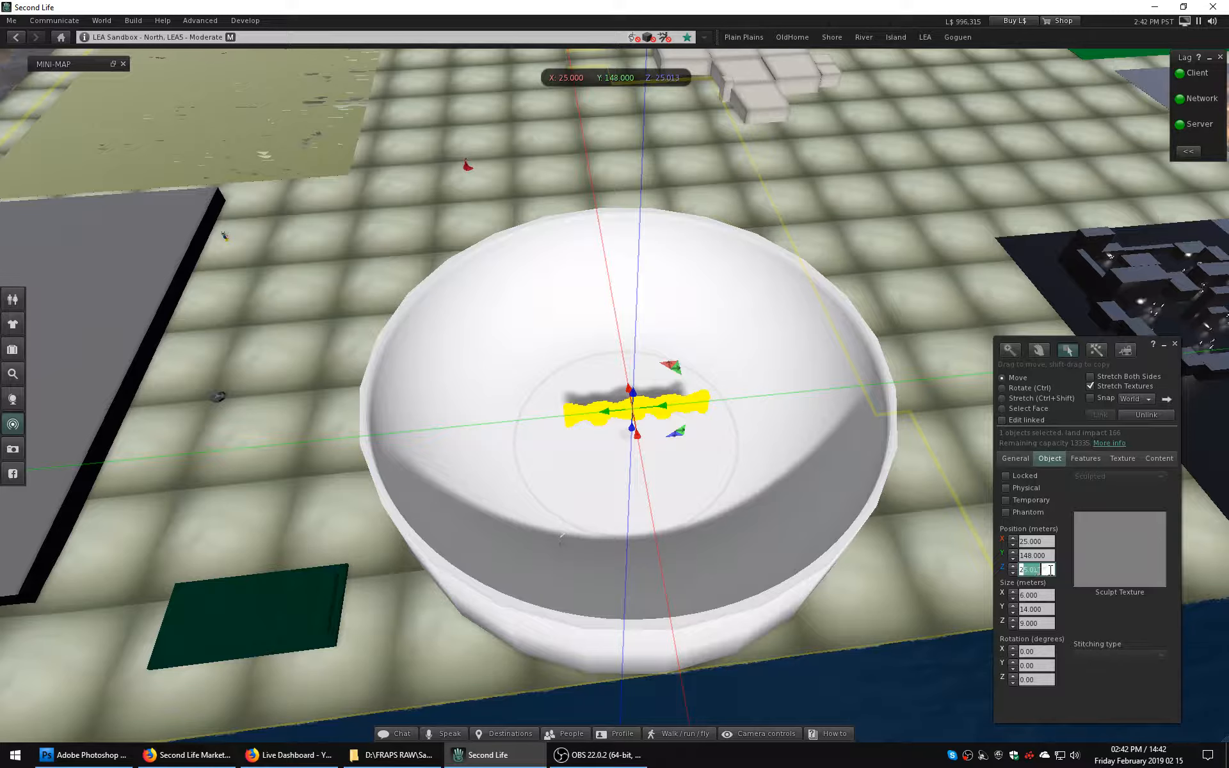
text(5)
key(Return)
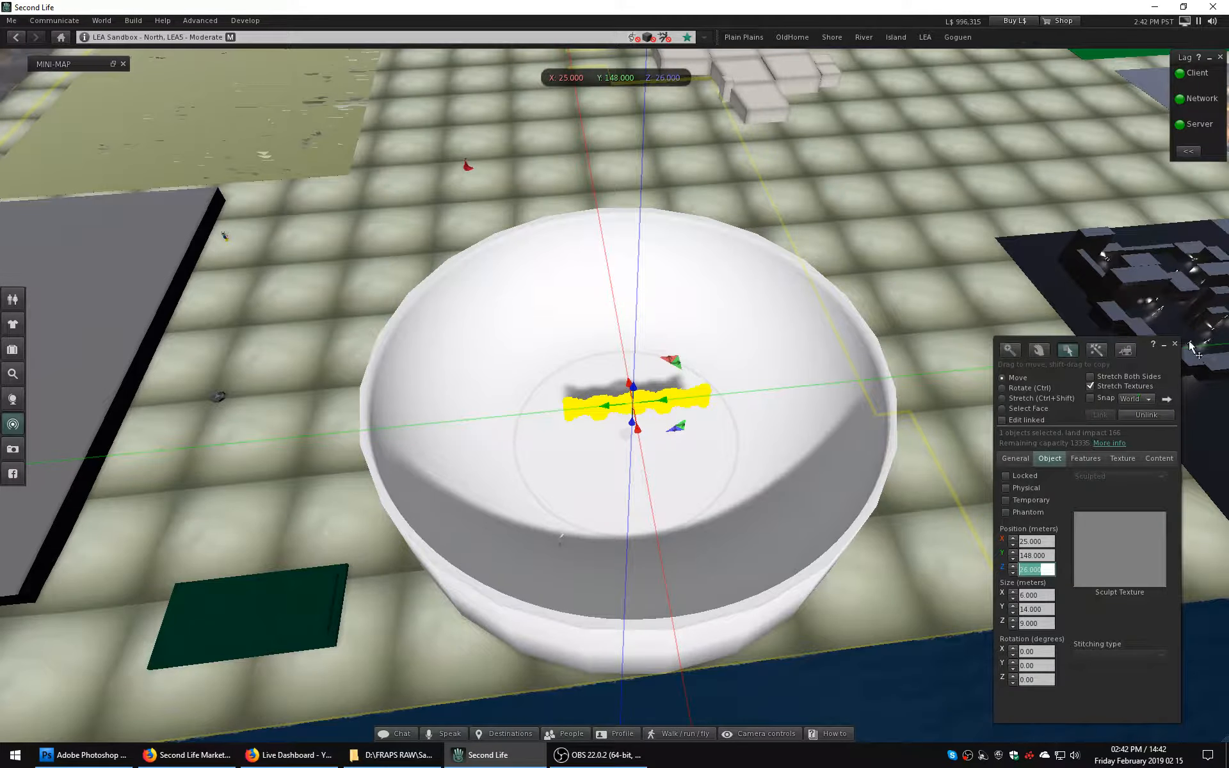
key(ctrl+w)
Turn the stepwell about its vertical axis and set its Z rotation to exactly 90 degrees.
alt+drag(609, 403, 765, 403)
key(Escape)
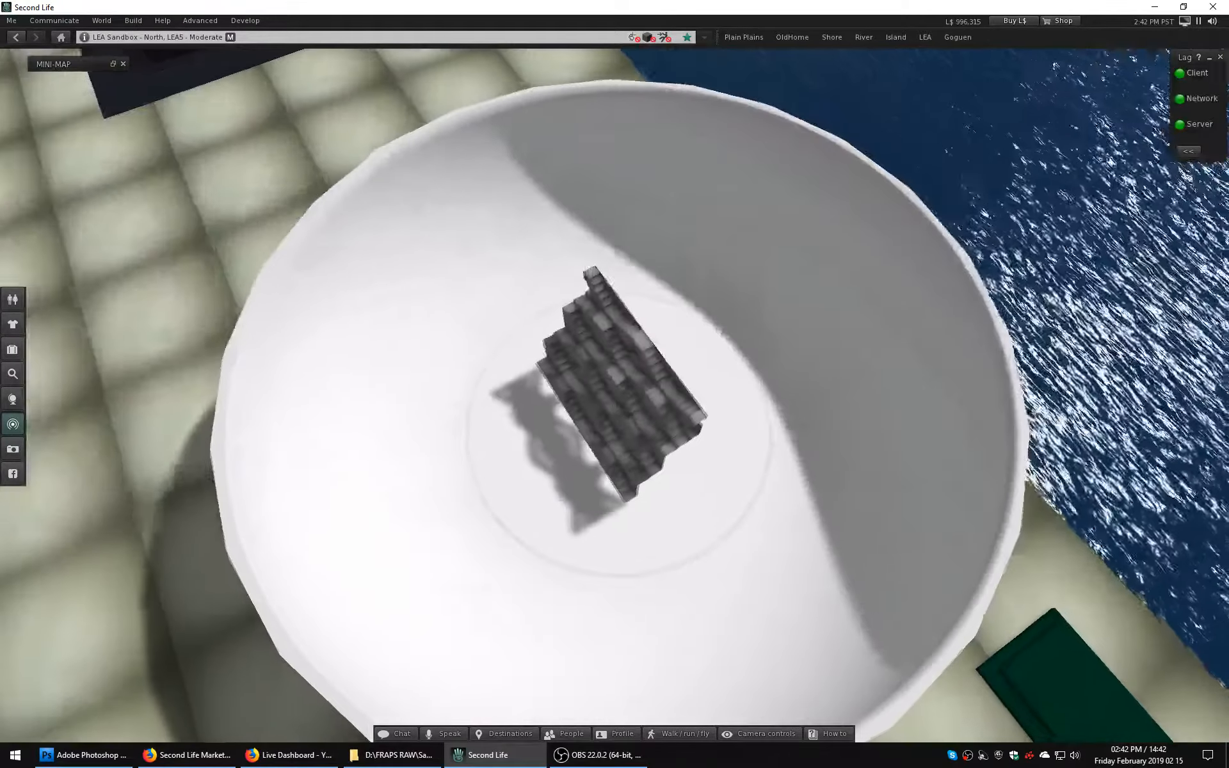
right_click(608, 398)
click(642, 422)
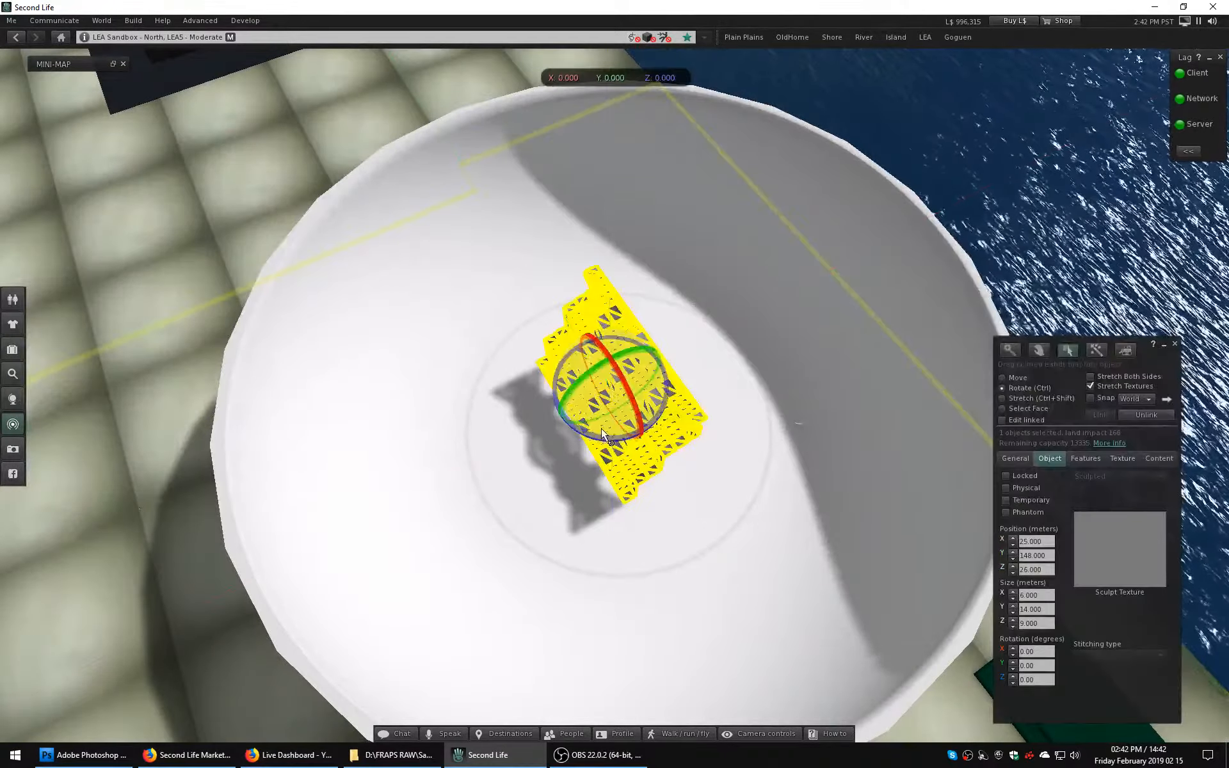
key(ctrl+w)
ctrl+drag(771, 375, 794, 407)
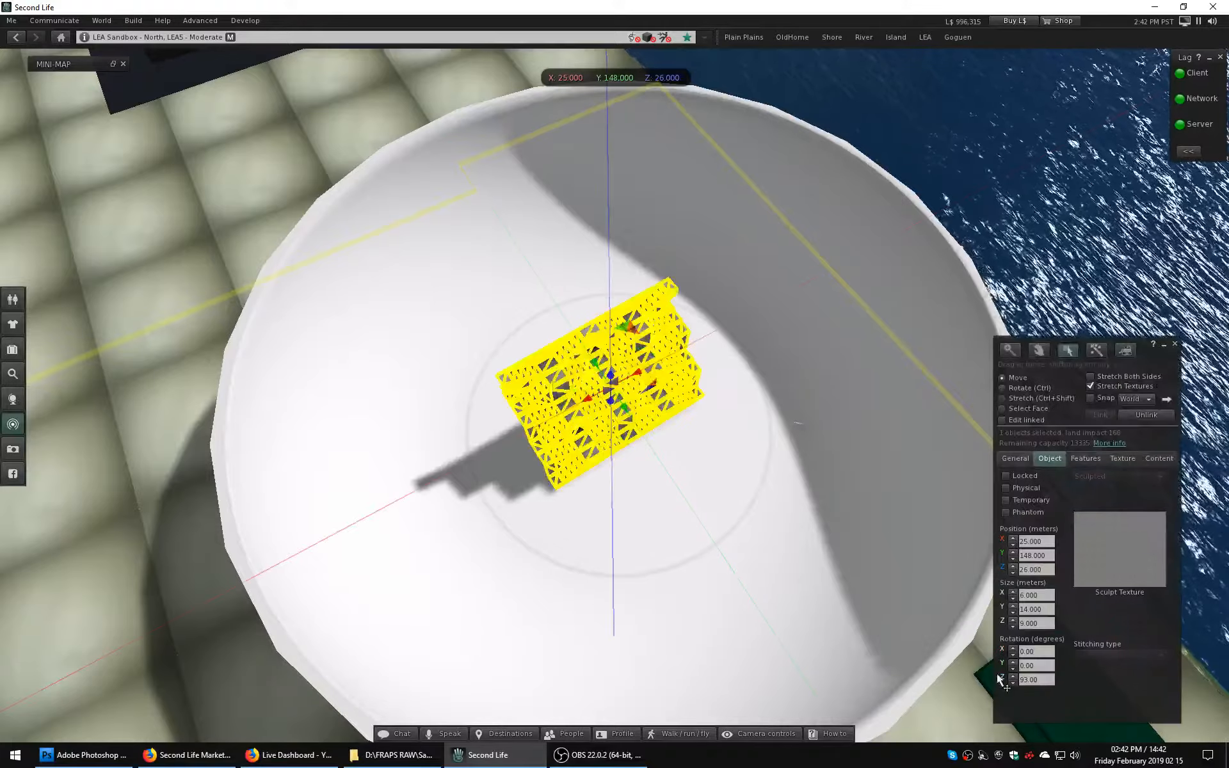
click(1035, 679)
text(90)
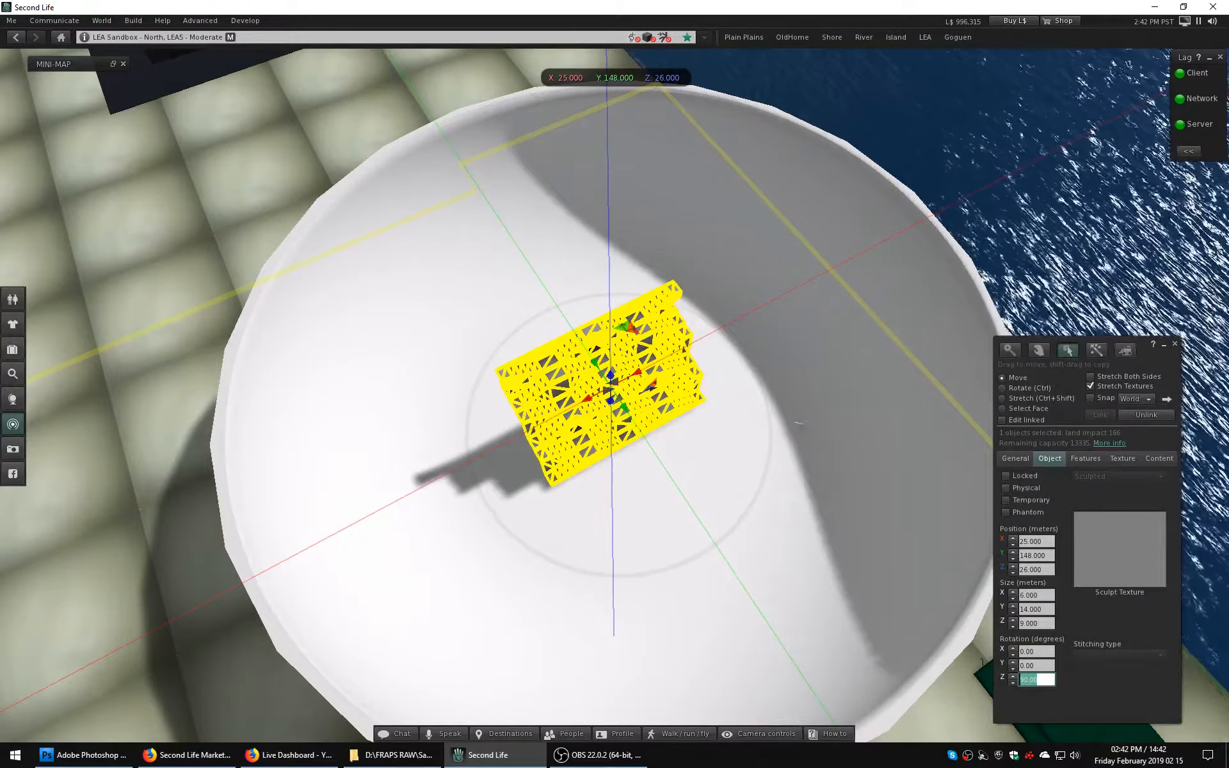
key(ctrl+w)
Duplicate the stepwell along the X axis and set the copy's X position to 39 m, flush beside the original.
ctrl+alt+drag(614, 395, 566, 307)
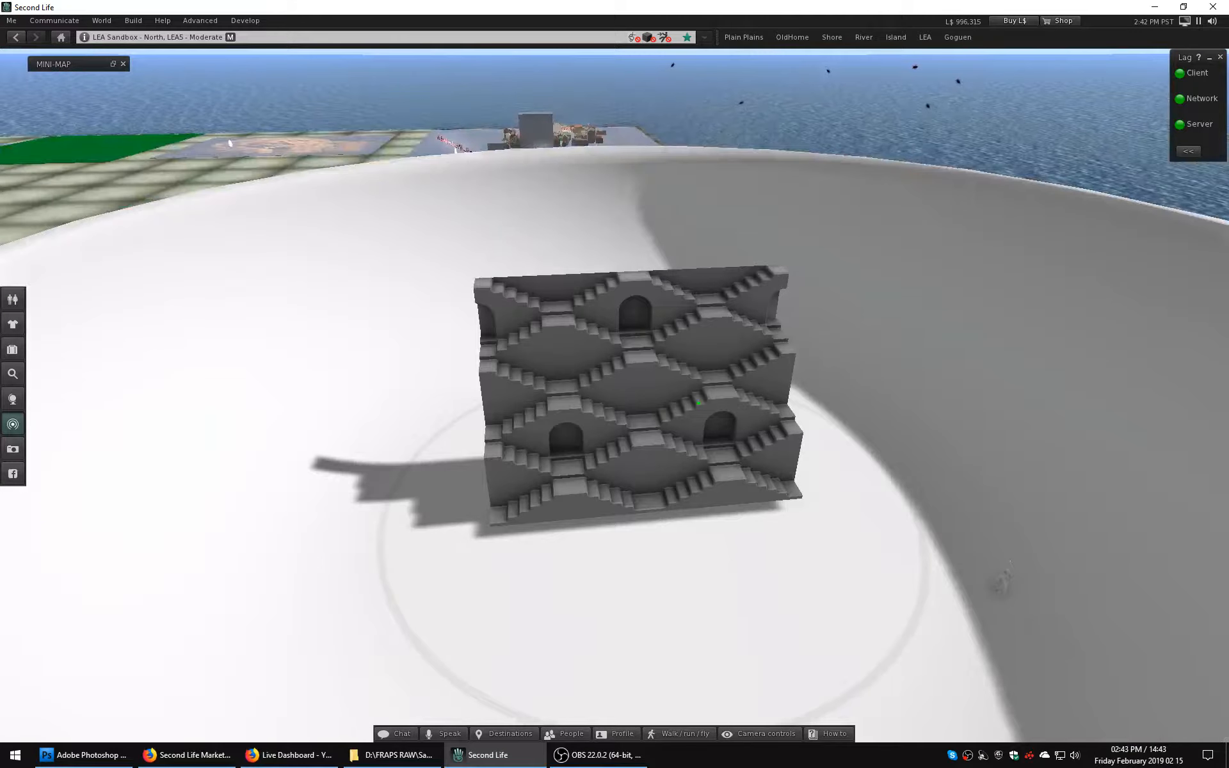
right_click(682, 380)
click(704, 396)
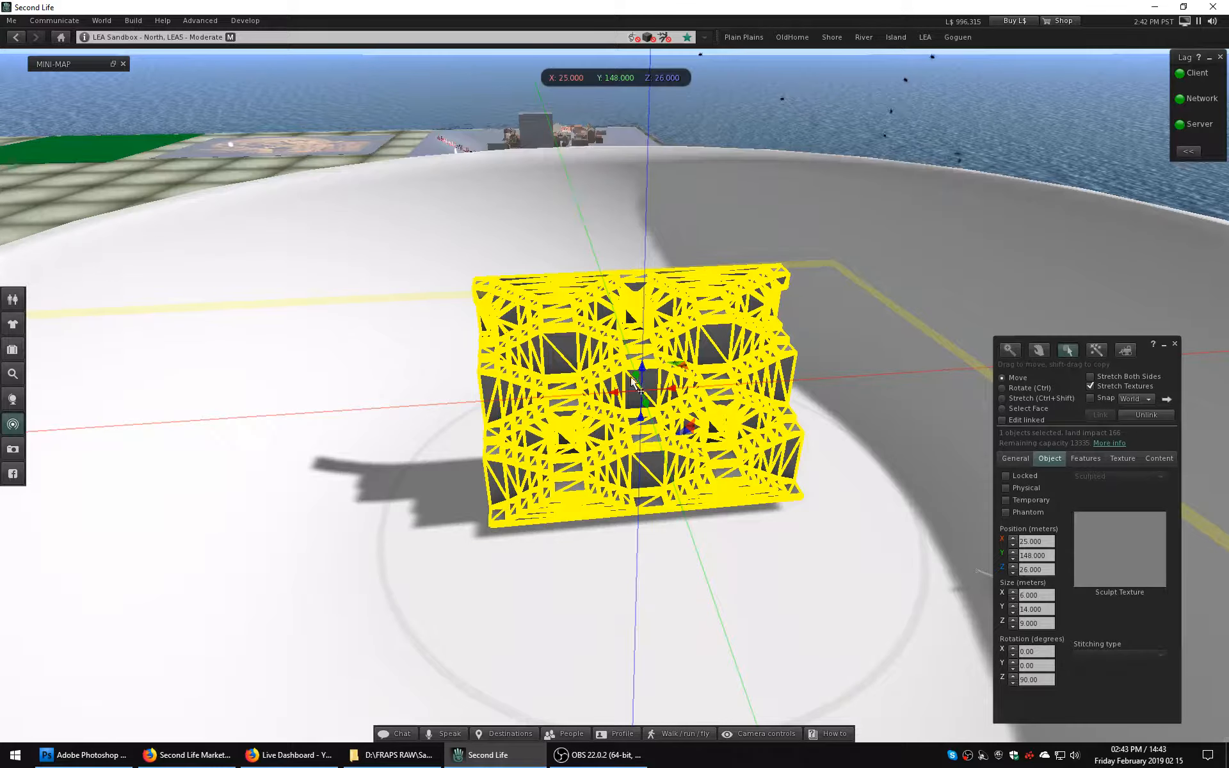
drag(677, 396, 366, 604)
click(1047, 541)
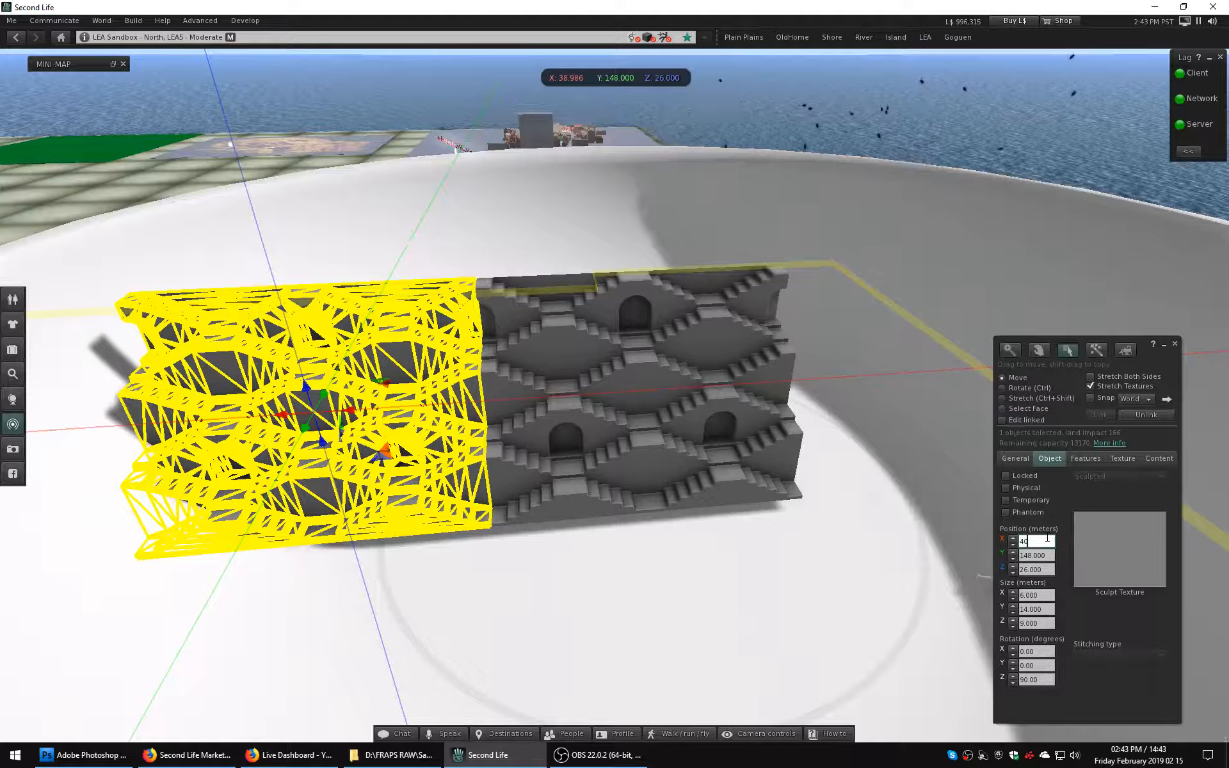
text(40)
key(Return)
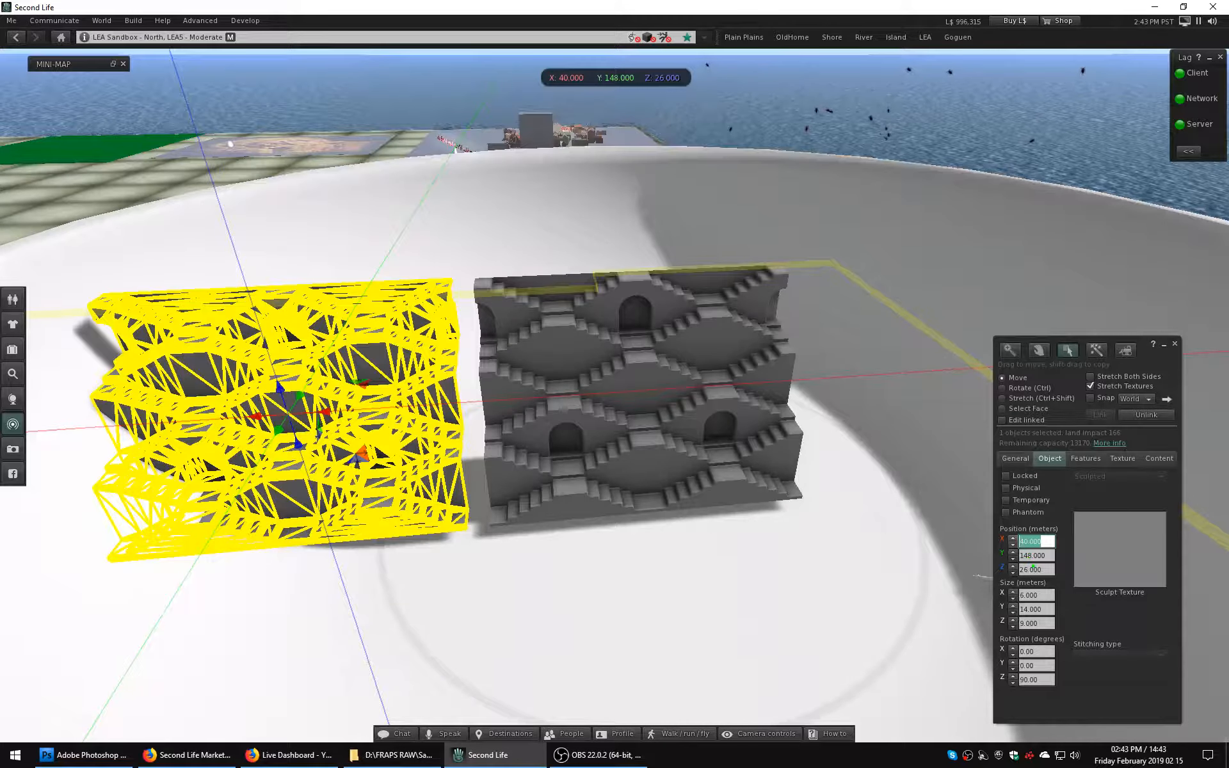
text(39)
key(Return)
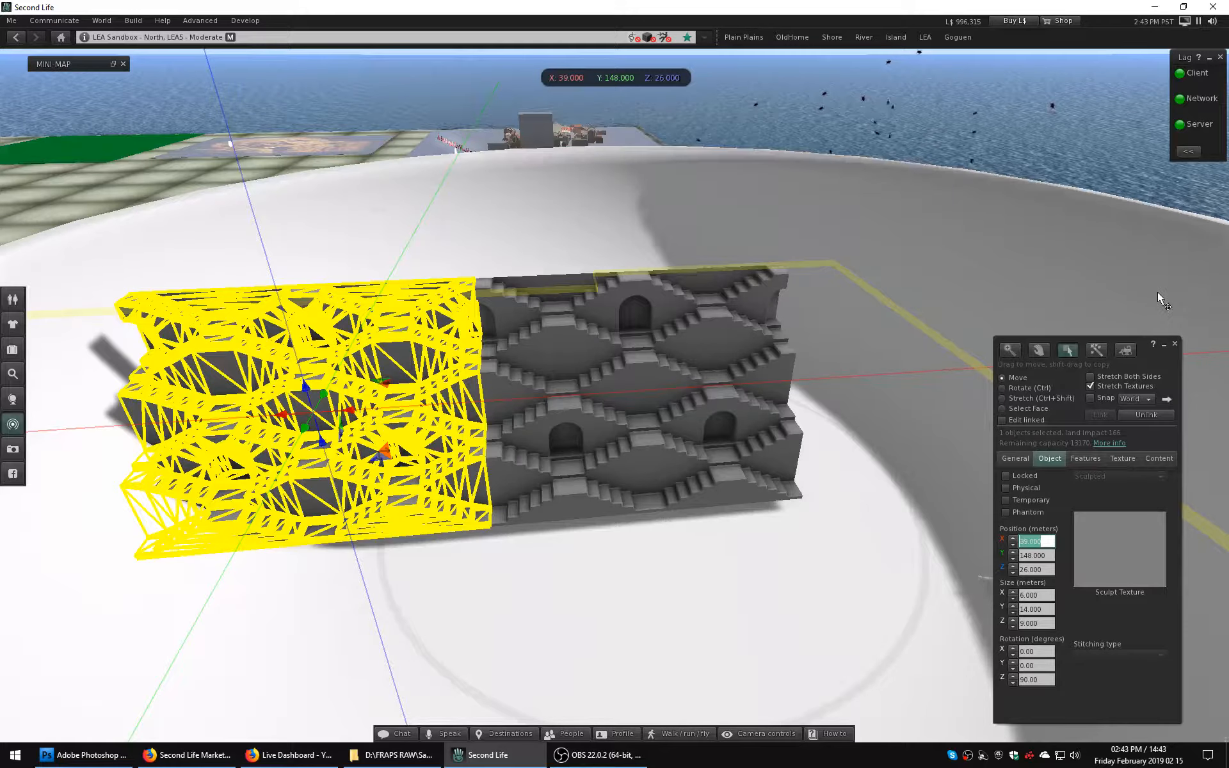
click(1174, 344)
Duplicate the original stepwell along X on its free side and set the copy's X position to 11 m.
alt+drag(473, 372, 435, 333)
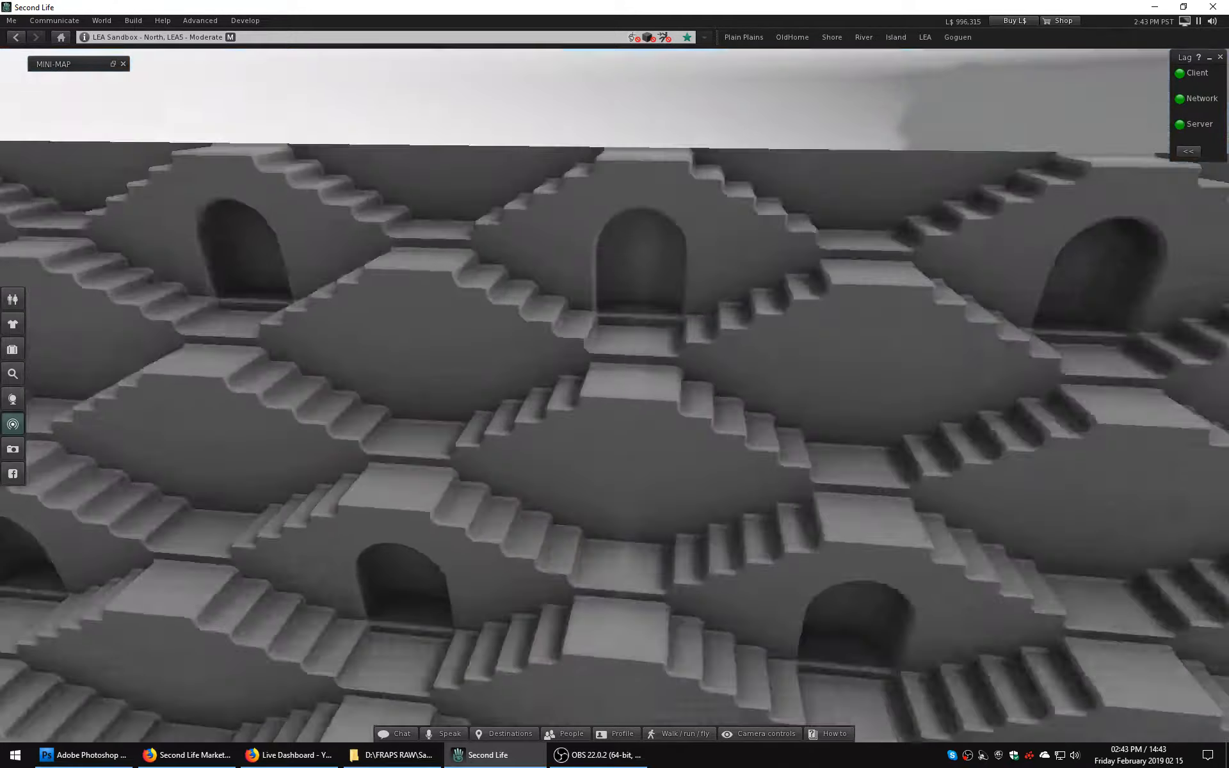
key(Escape)
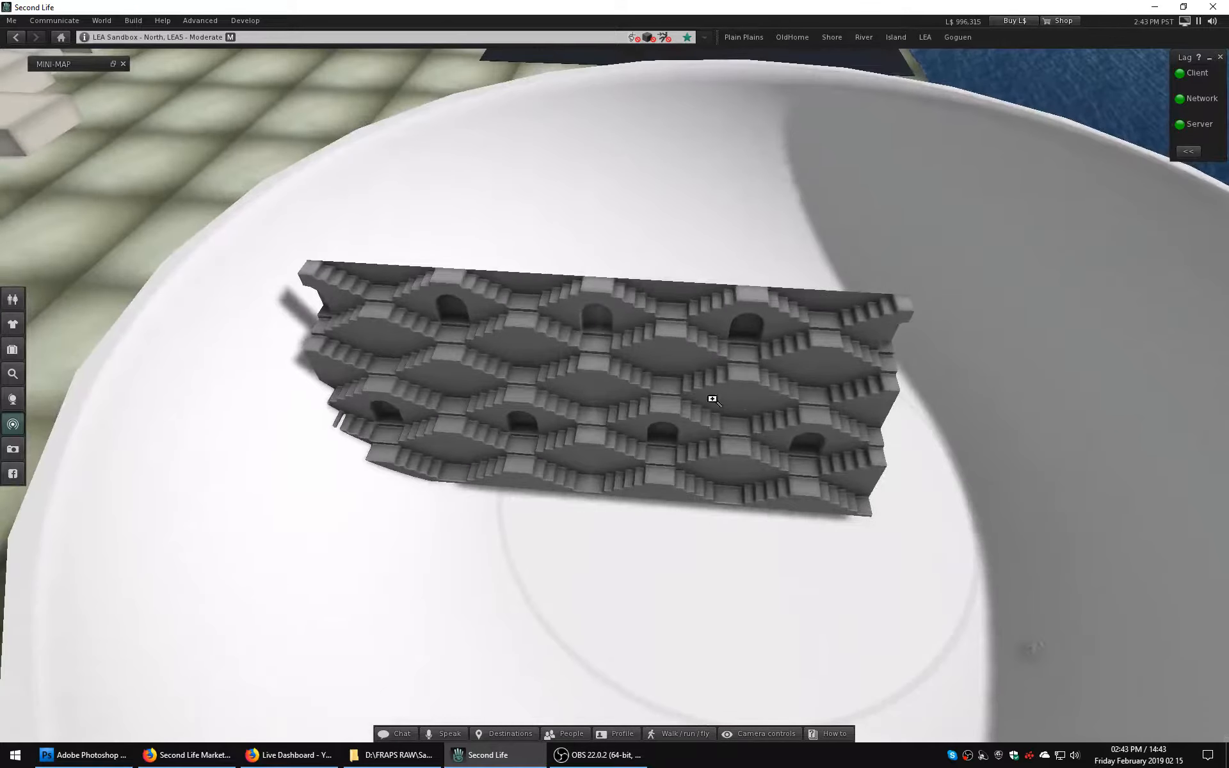
right_click(765, 393)
click(782, 433)
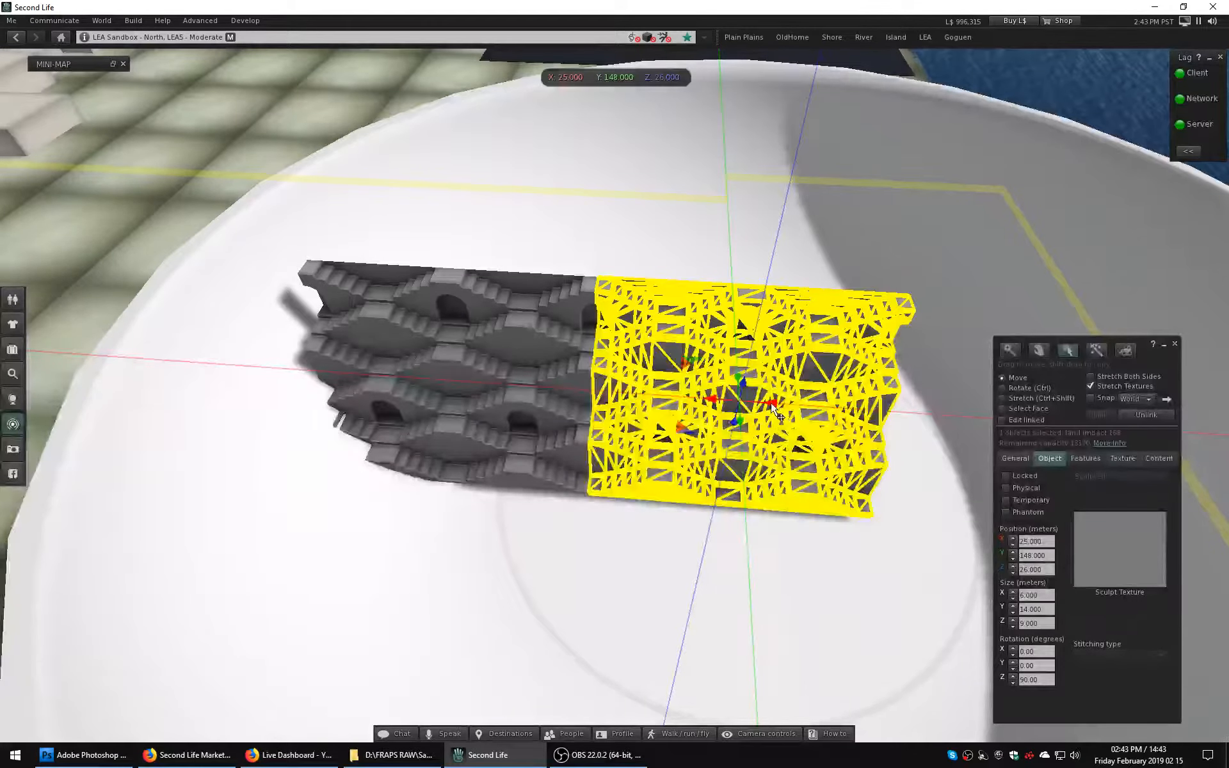
ctrl+drag(771, 405, 908, 533)
key(ctrl+z)
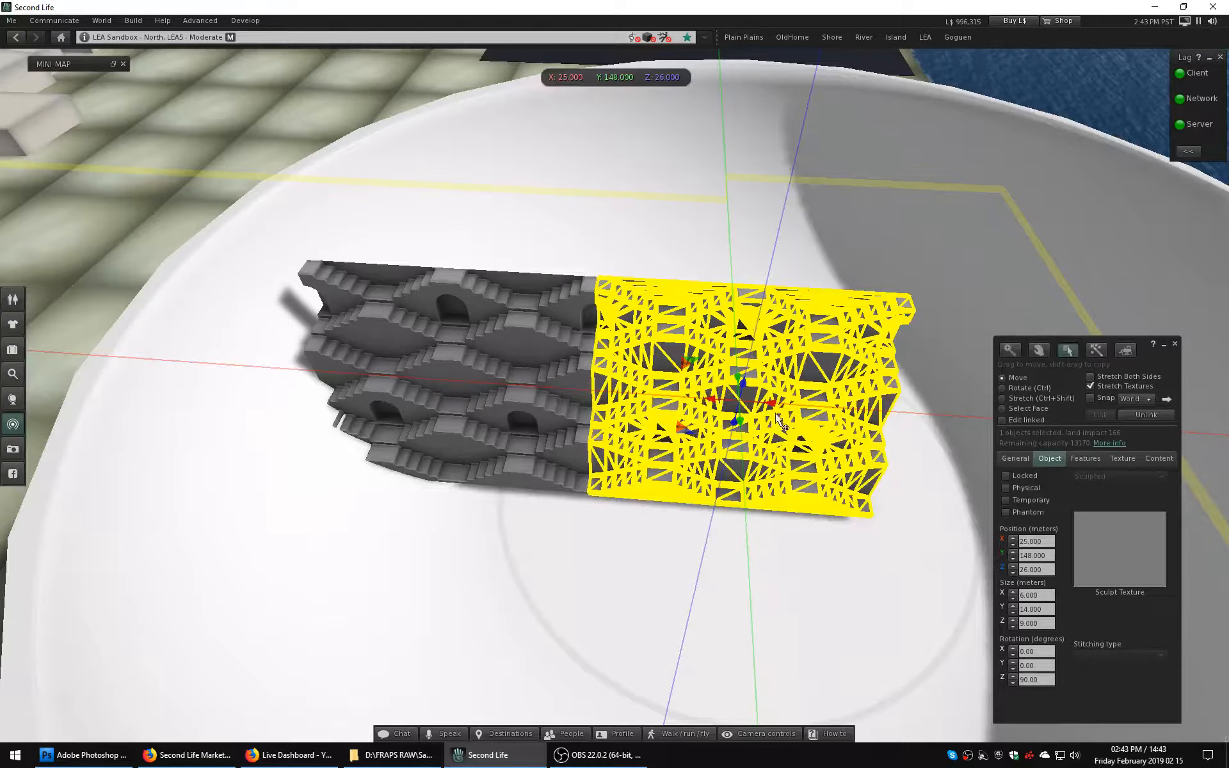
drag(771, 410, 1145, 559)
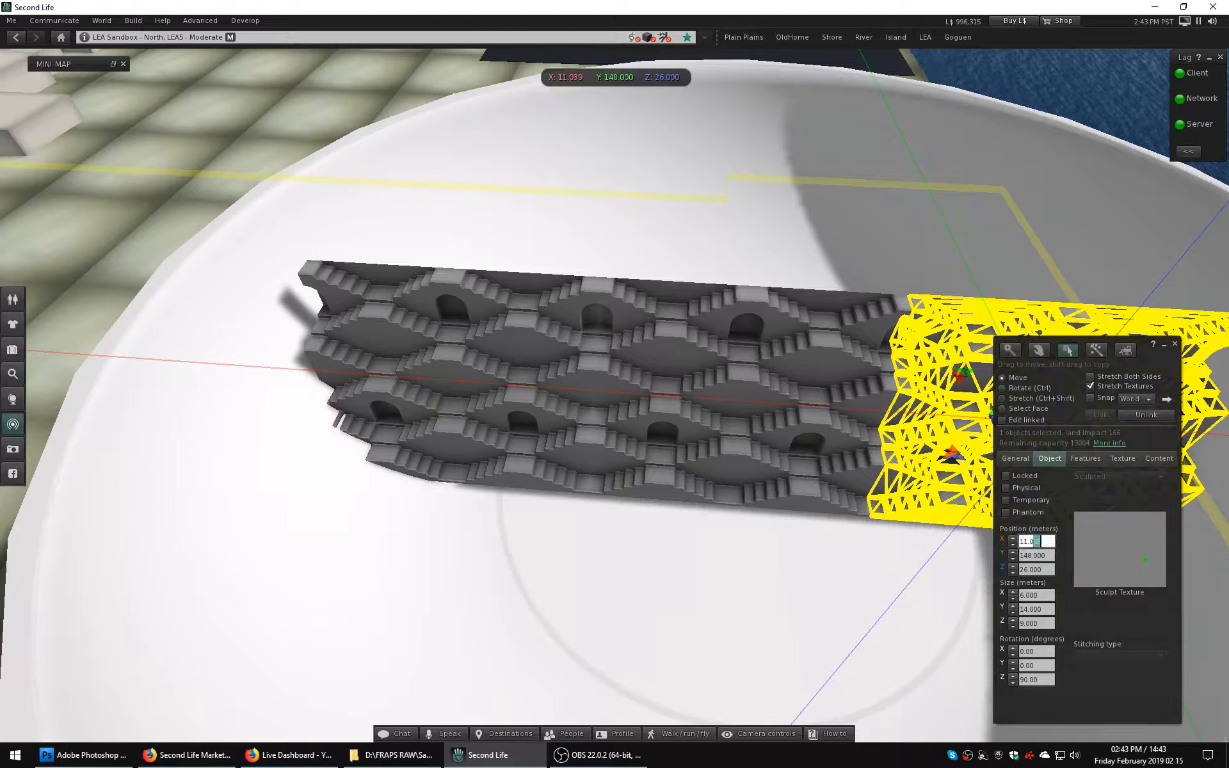
text(00)
key(Return)
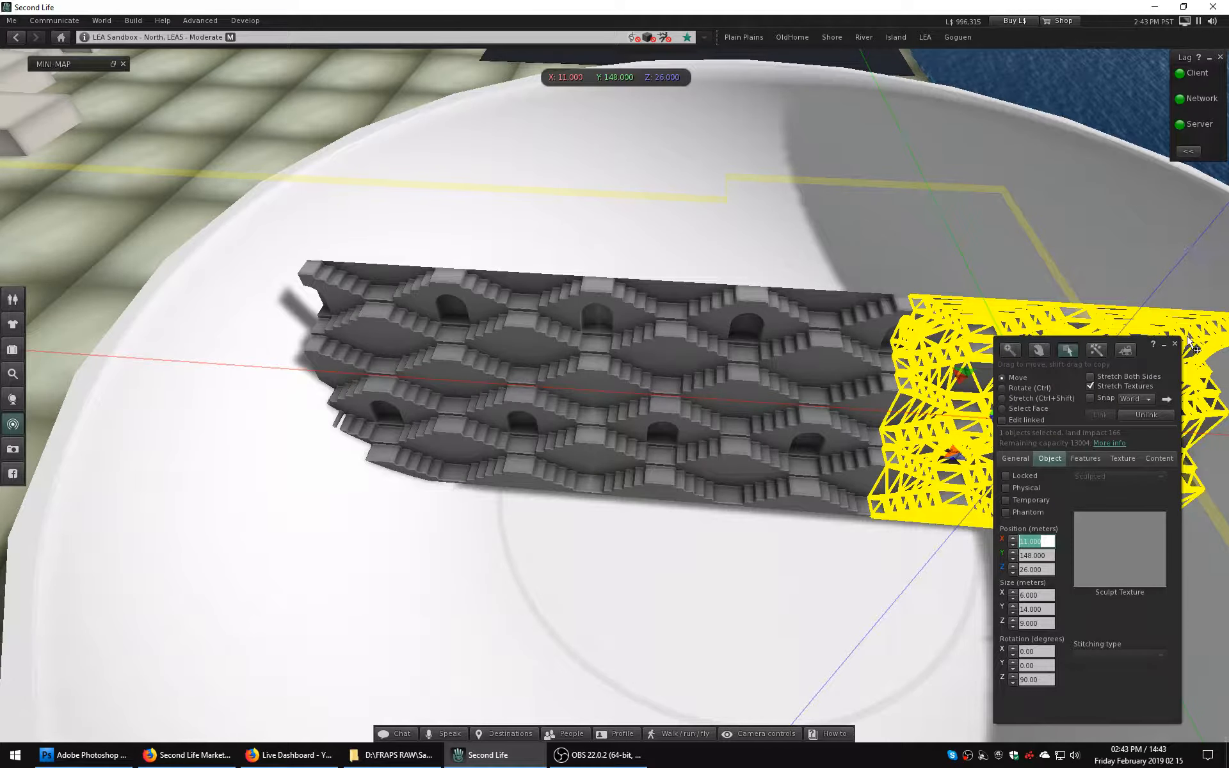
key(ctrl+w)
Select all three stepwell sections, with the middle one last, and link them into one object.
ctrl+alt+drag(699, 400, 730, 310)
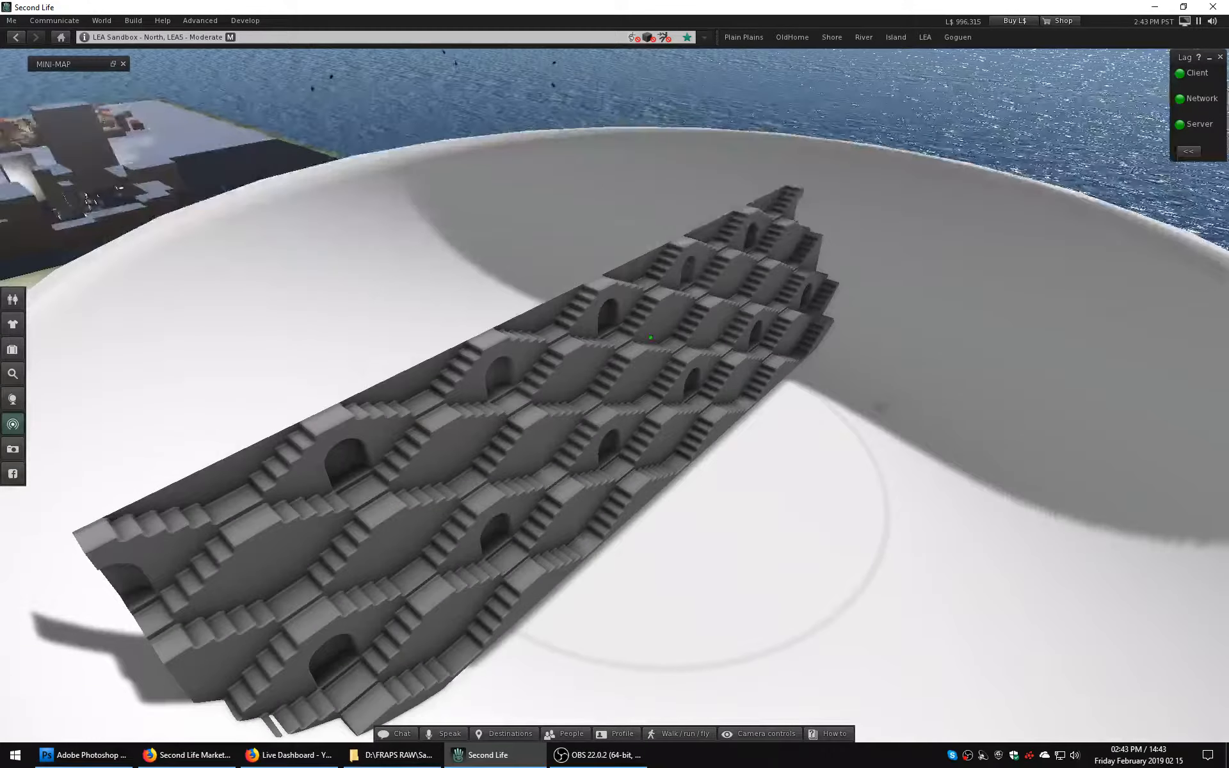
right_click(727, 309)
click(742, 323)
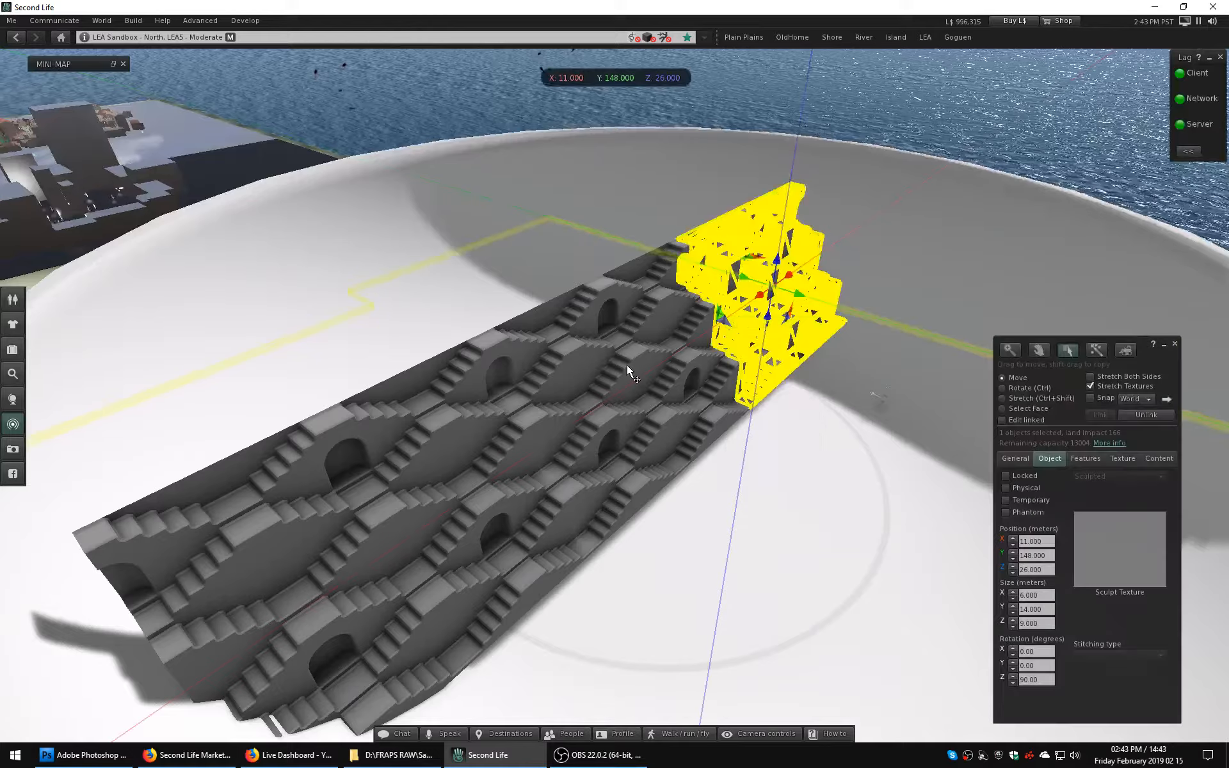
shift+click(412, 514)
shift+click(589, 378)
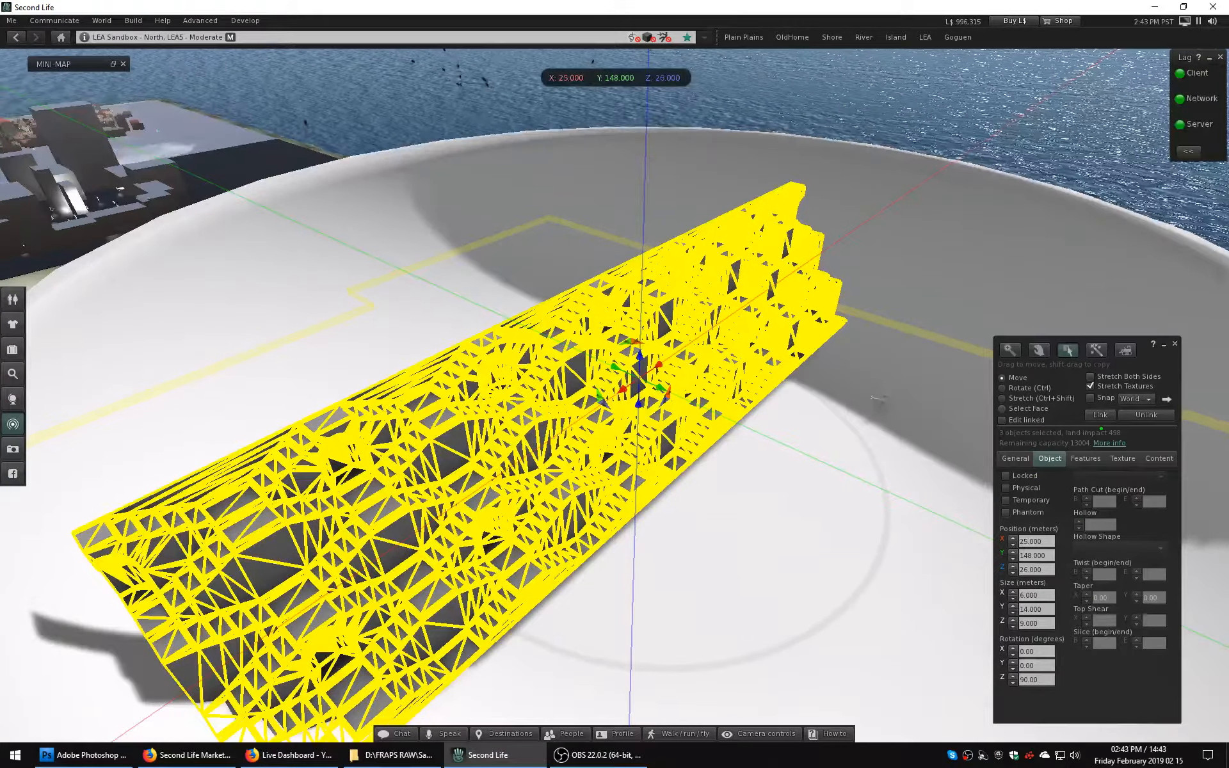
click(1100, 415)
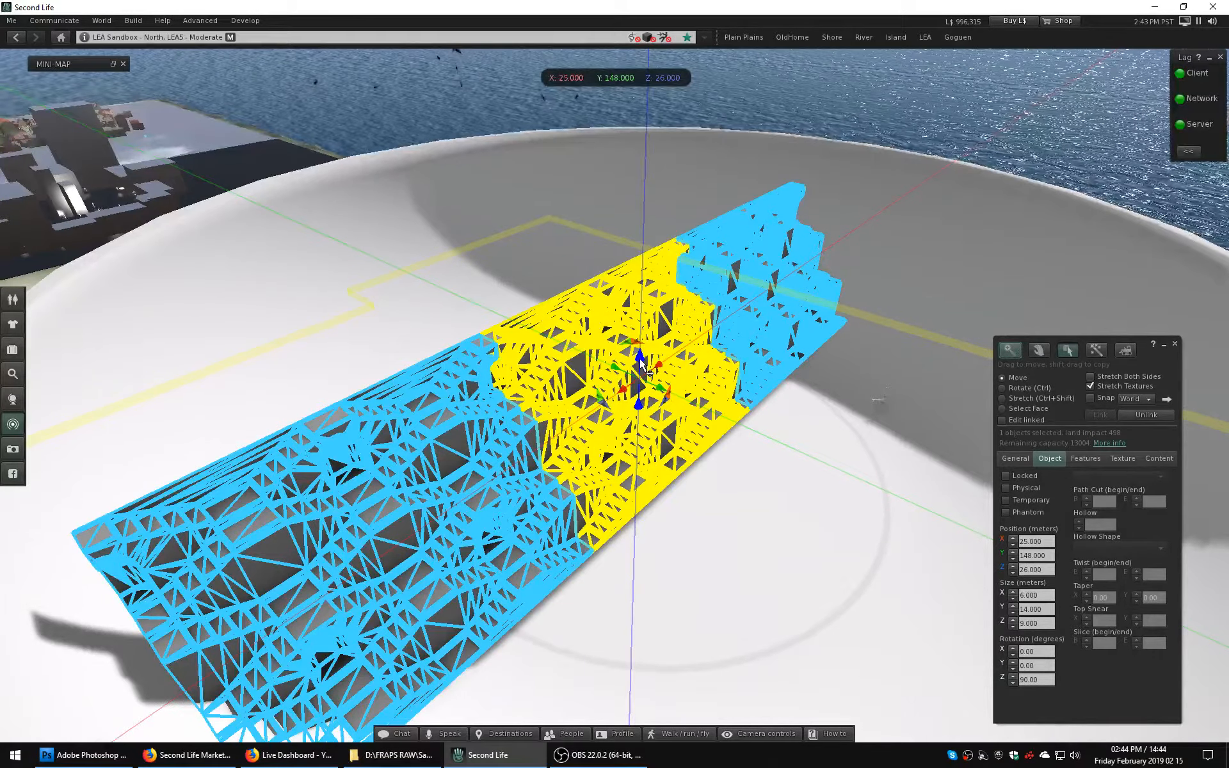
Duplicate the linked stepwell row upward to about Z 35.2 m and shift the copy back to about Y 142.4 m.
drag(641, 366, 724, 164)
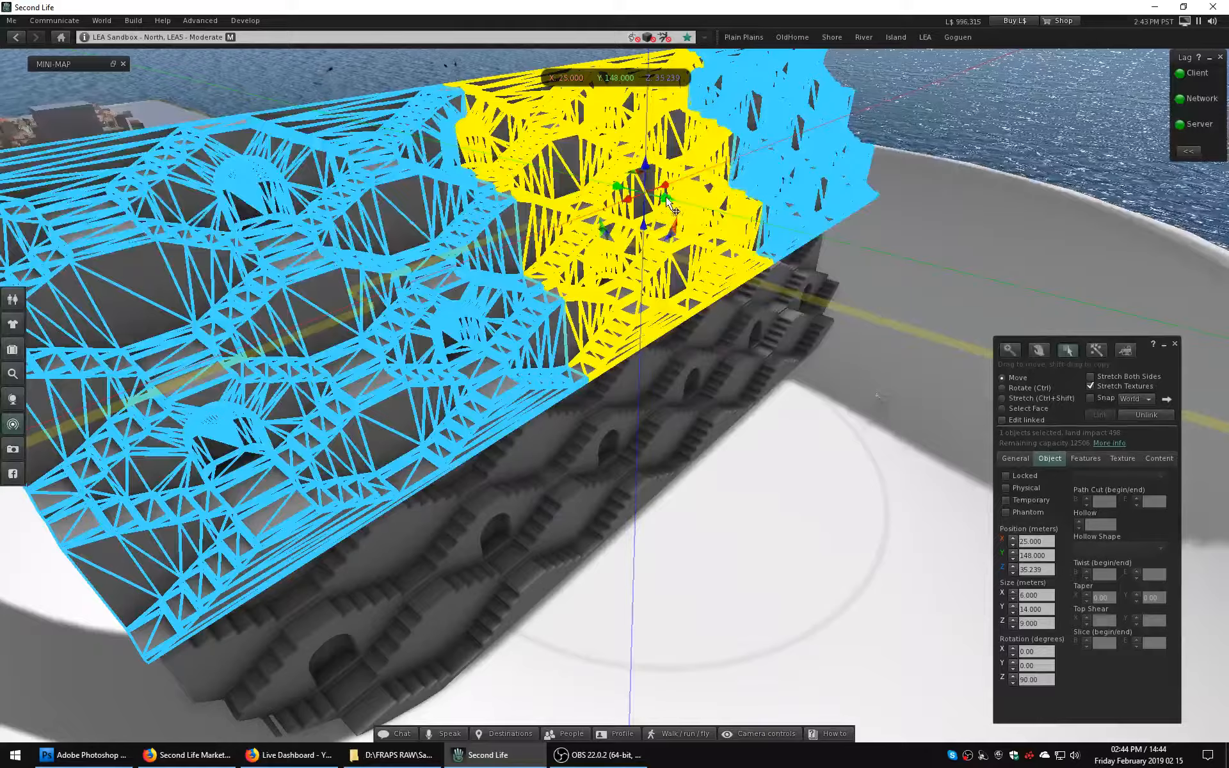
drag(667, 200, 551, 197)
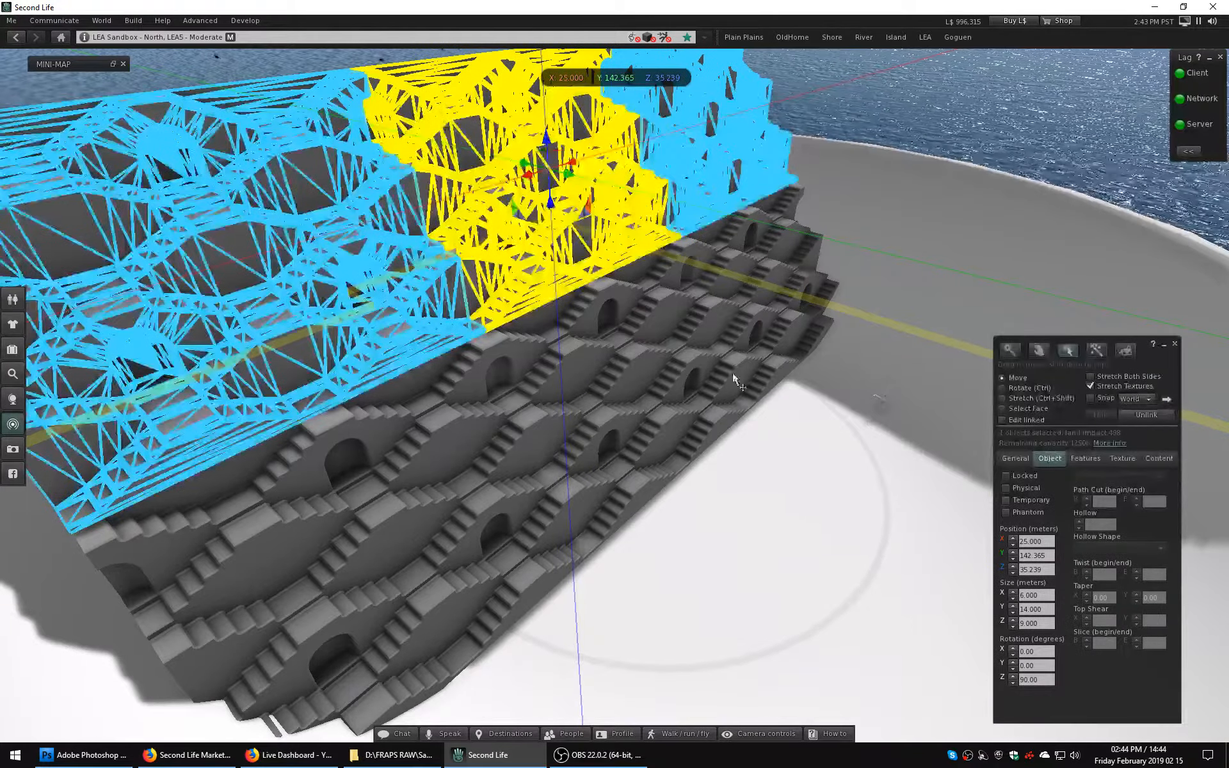
click(1047, 567)
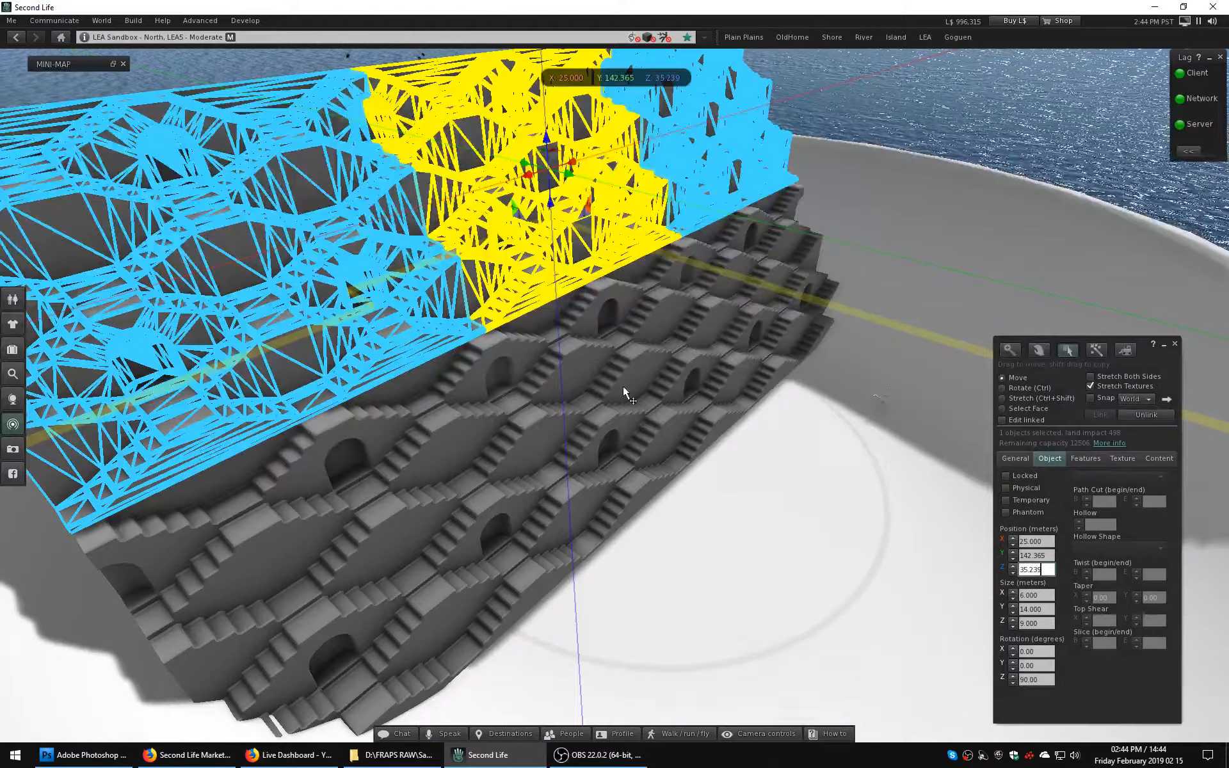
Align the upper stepwell row with the lower one by setting its position to Y 142 and Z 35 m, and deselect it.
alt+drag(521, 263, 521, 167)
ctrl+alt+drag(735, 636, 843, 592)
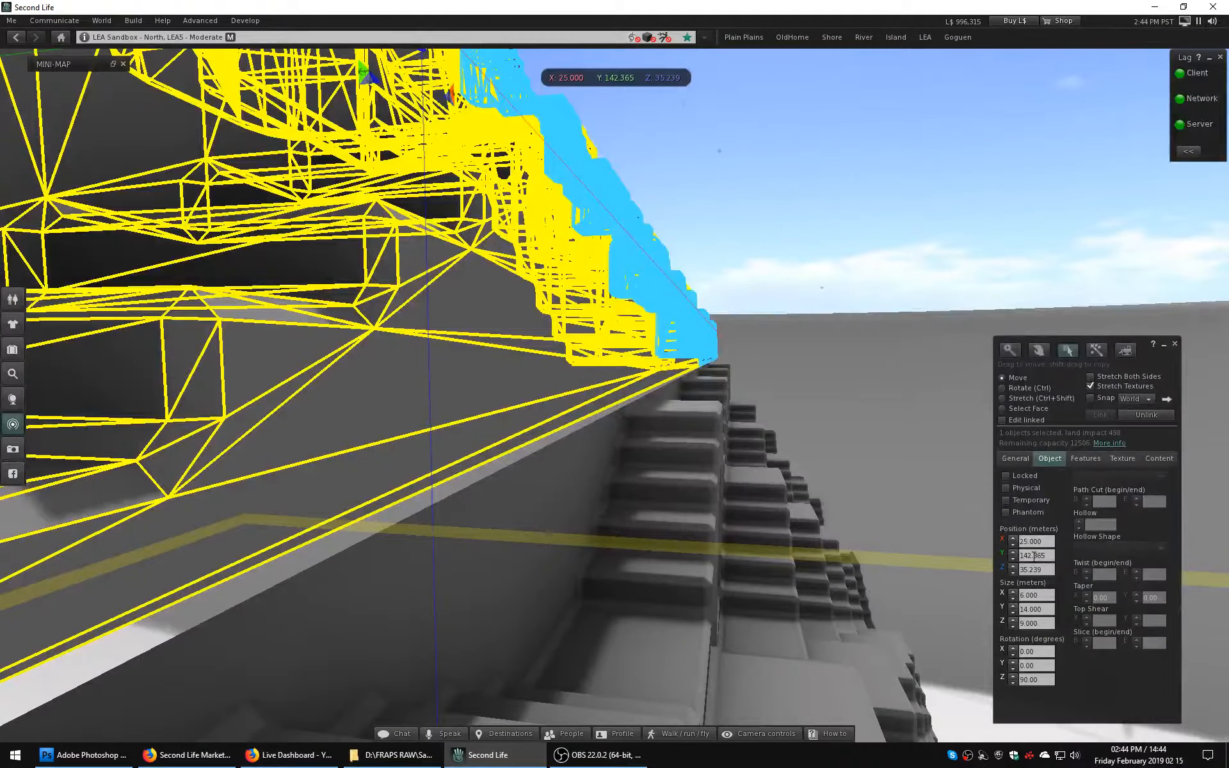
double_click(1034, 555)
text(0)
key(Return)
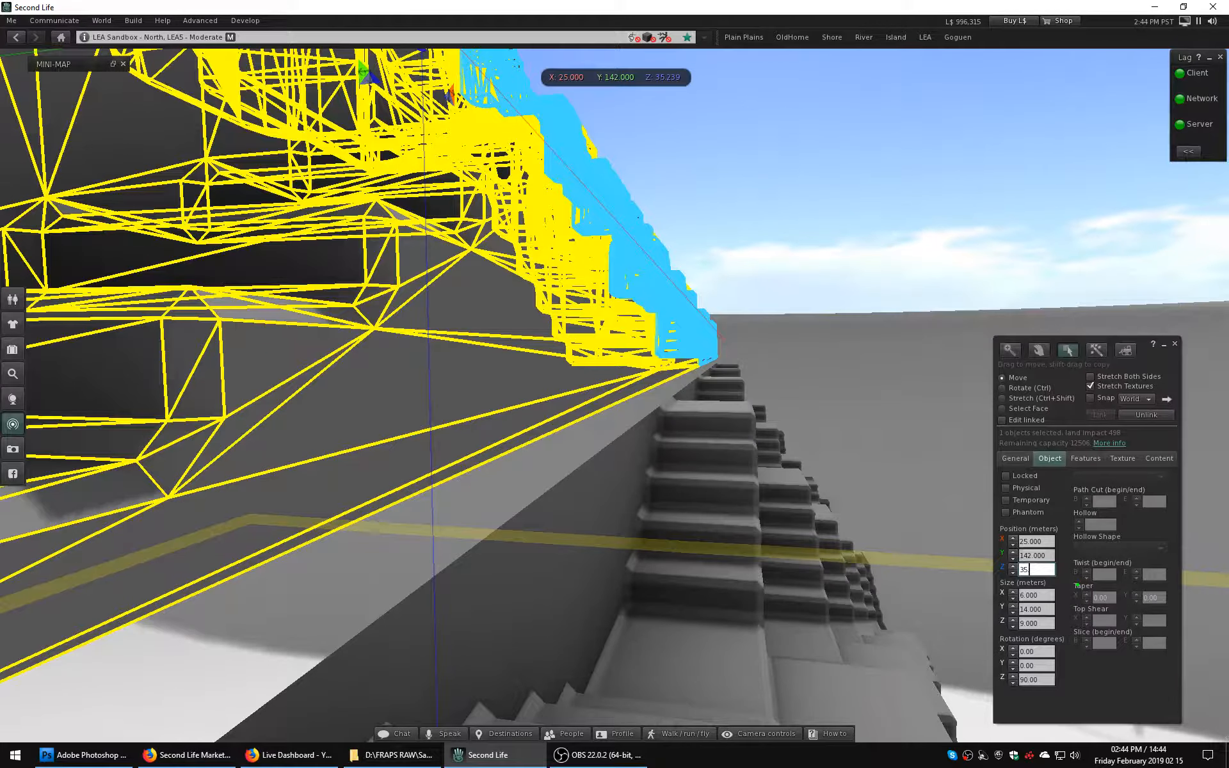
text(35)
key(Return)
click(789, 197)
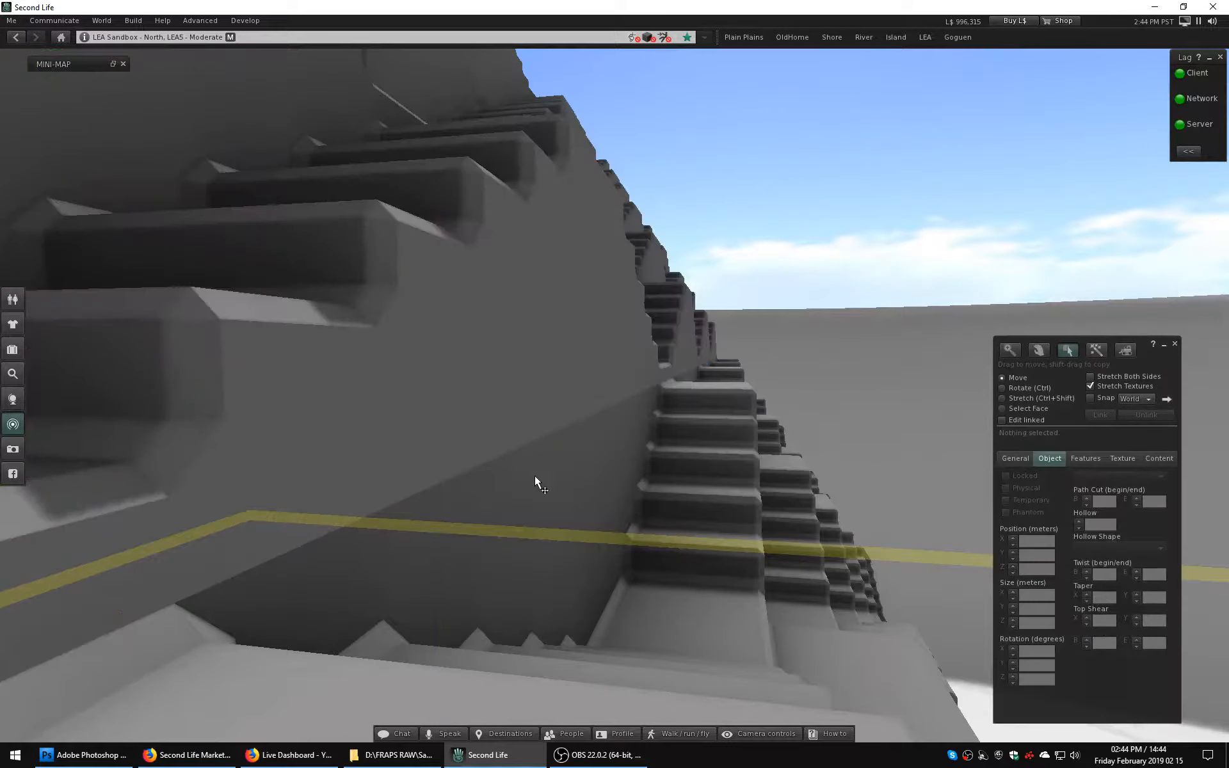
alt+drag(535, 475, 580, 586)
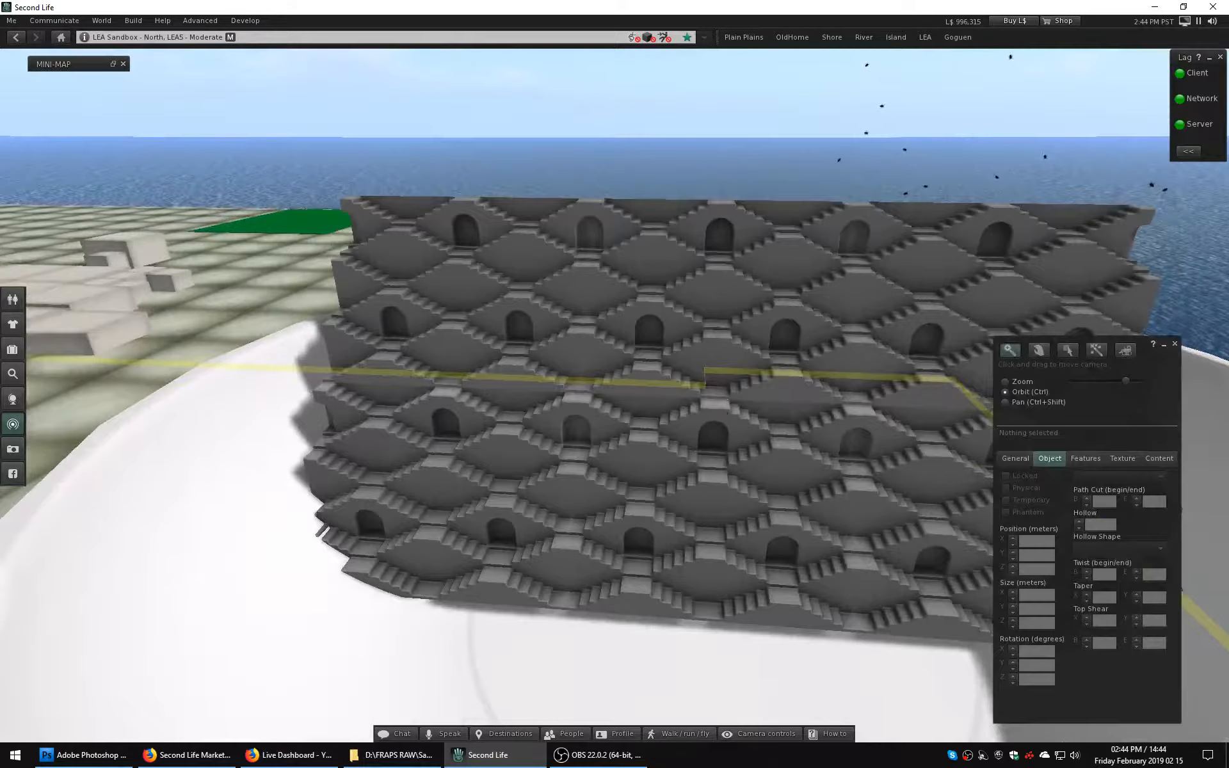
Color only the middle section of the lower linked stepwell row magenta, editing it as an individual linked part.
alt+drag(746, 391, 823, 388)
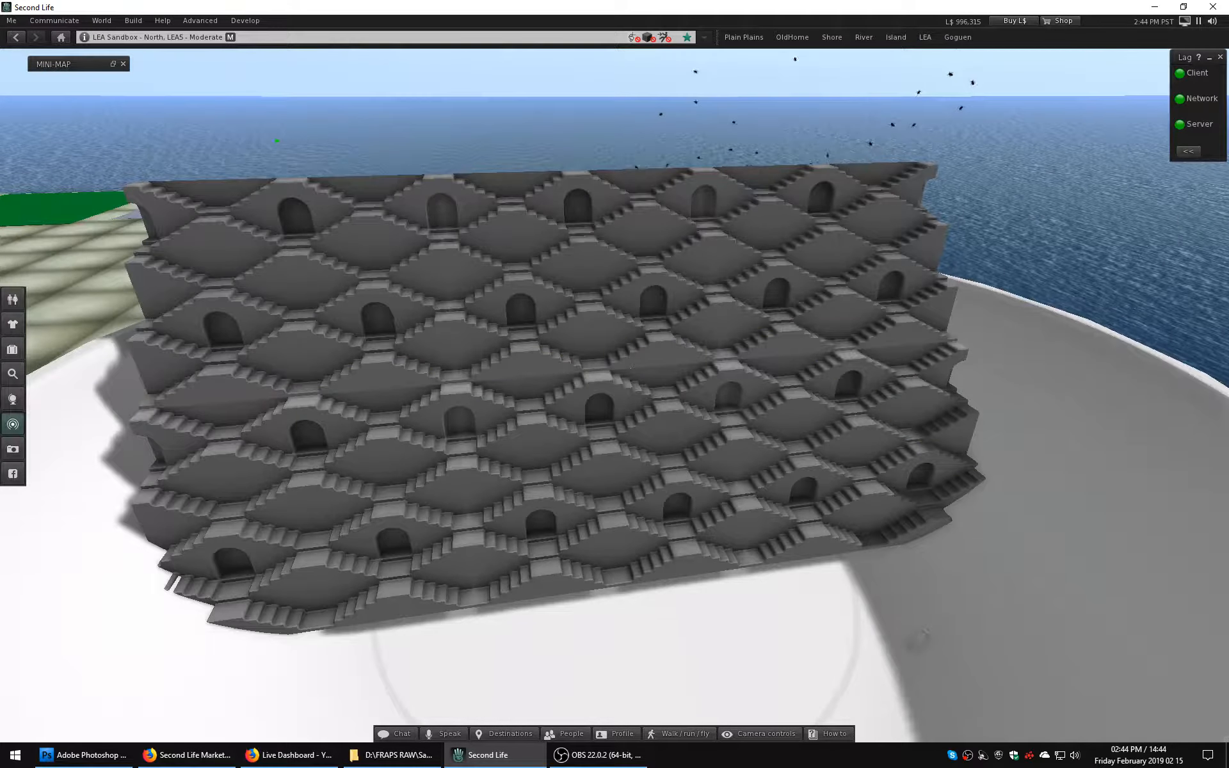
ctrl+alt+drag(523, 389, 448, 295)
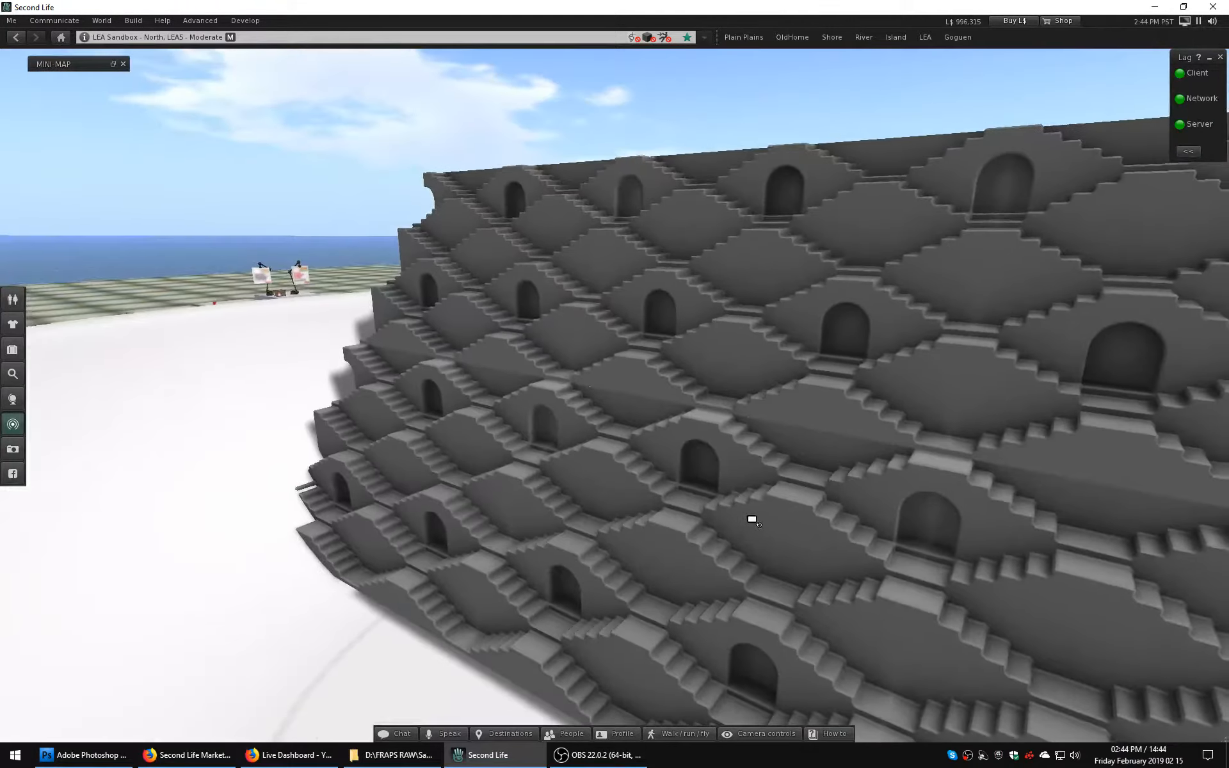
alt+drag(749, 518, 499, 249)
ctrl+alt+drag(645, 462, 723, 484)
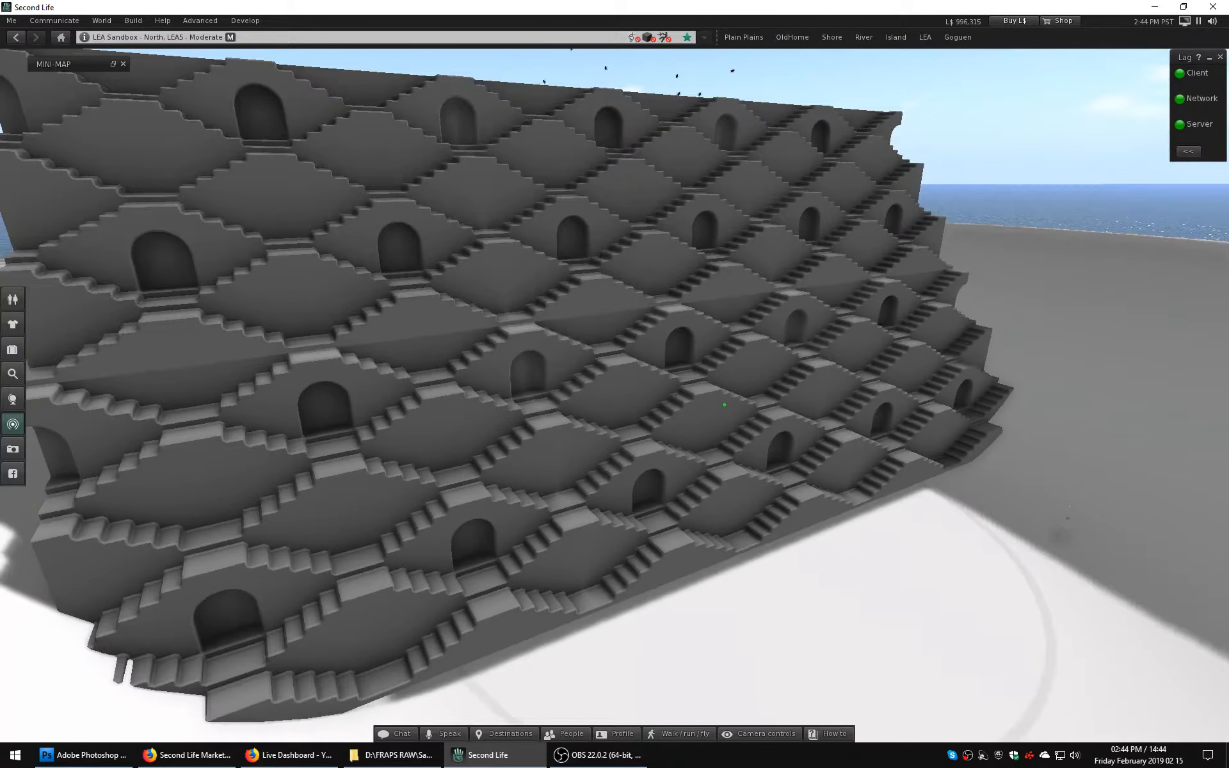
right_click(704, 390)
click(723, 402)
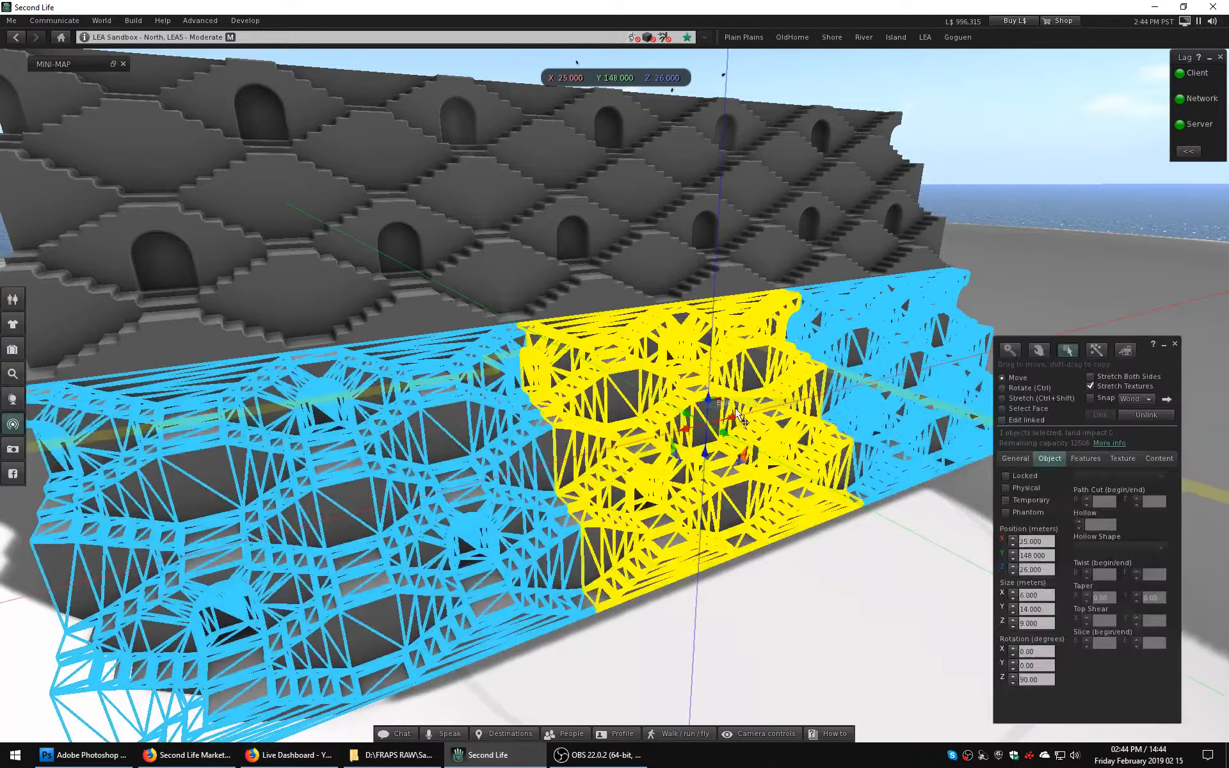
click(1002, 420)
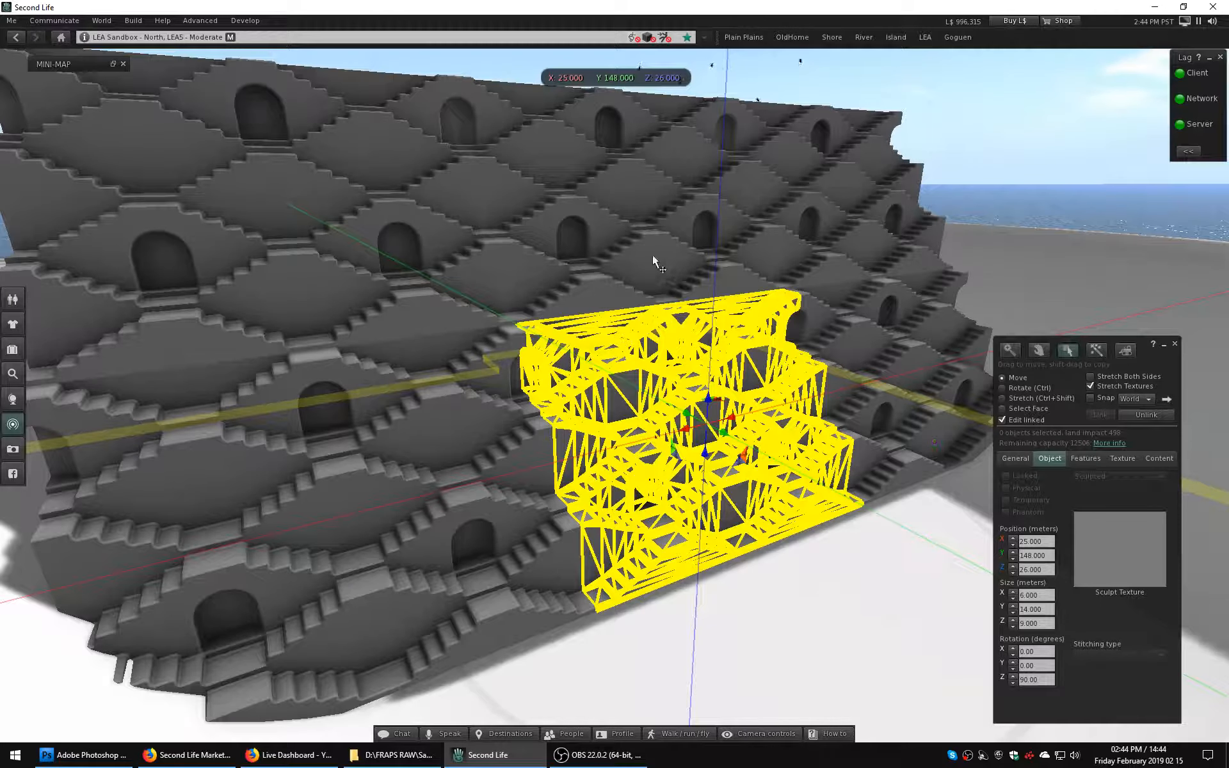
click(1123, 459)
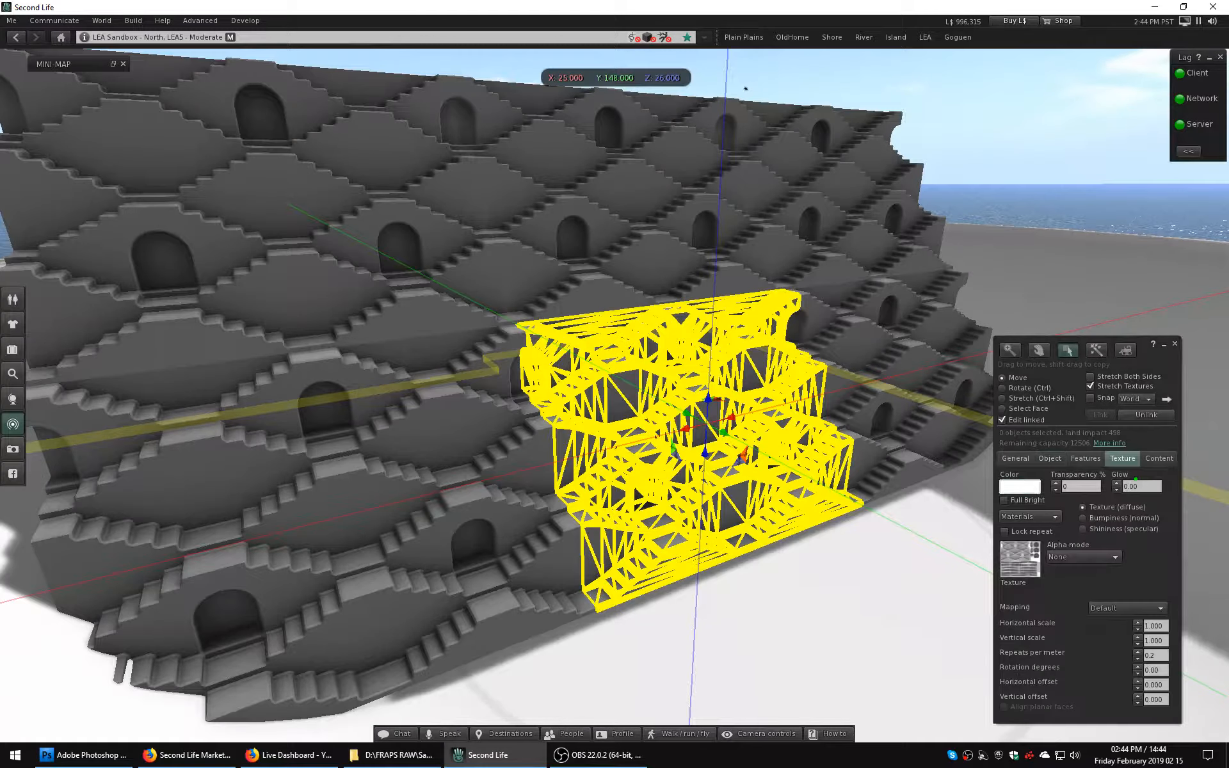
click(1019, 487)
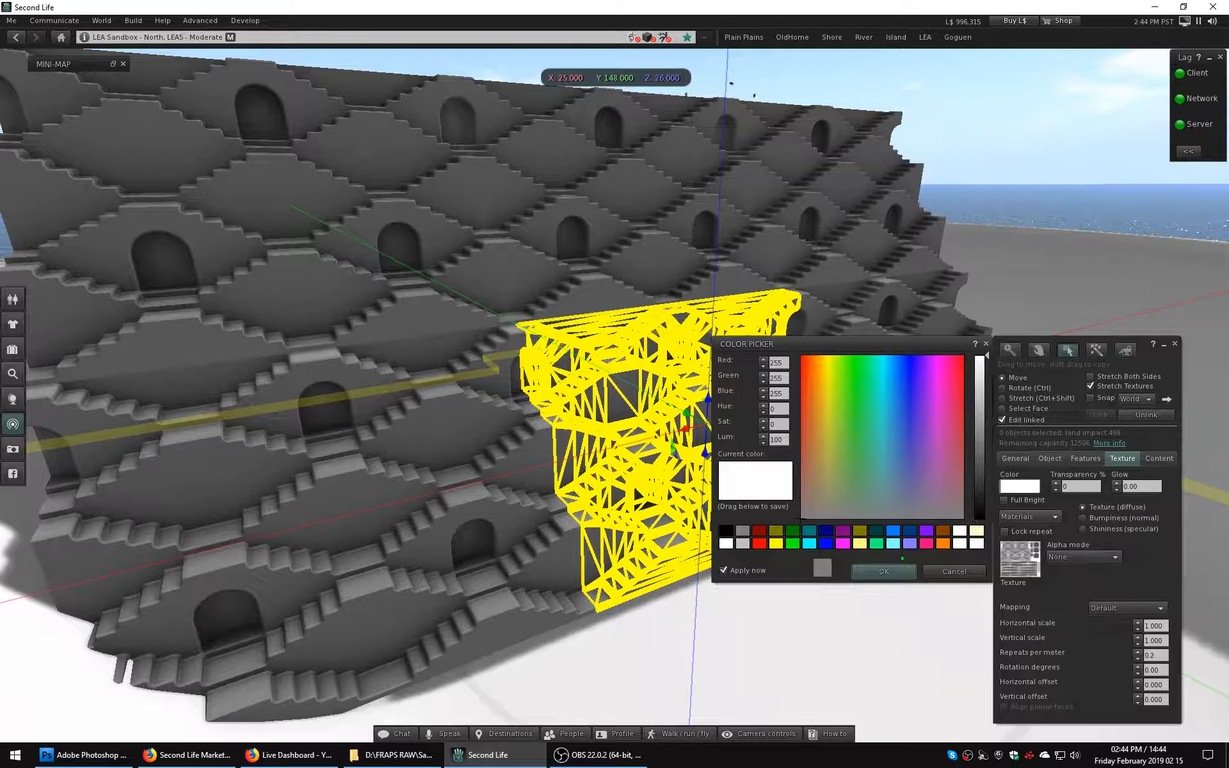
click(843, 544)
click(884, 572)
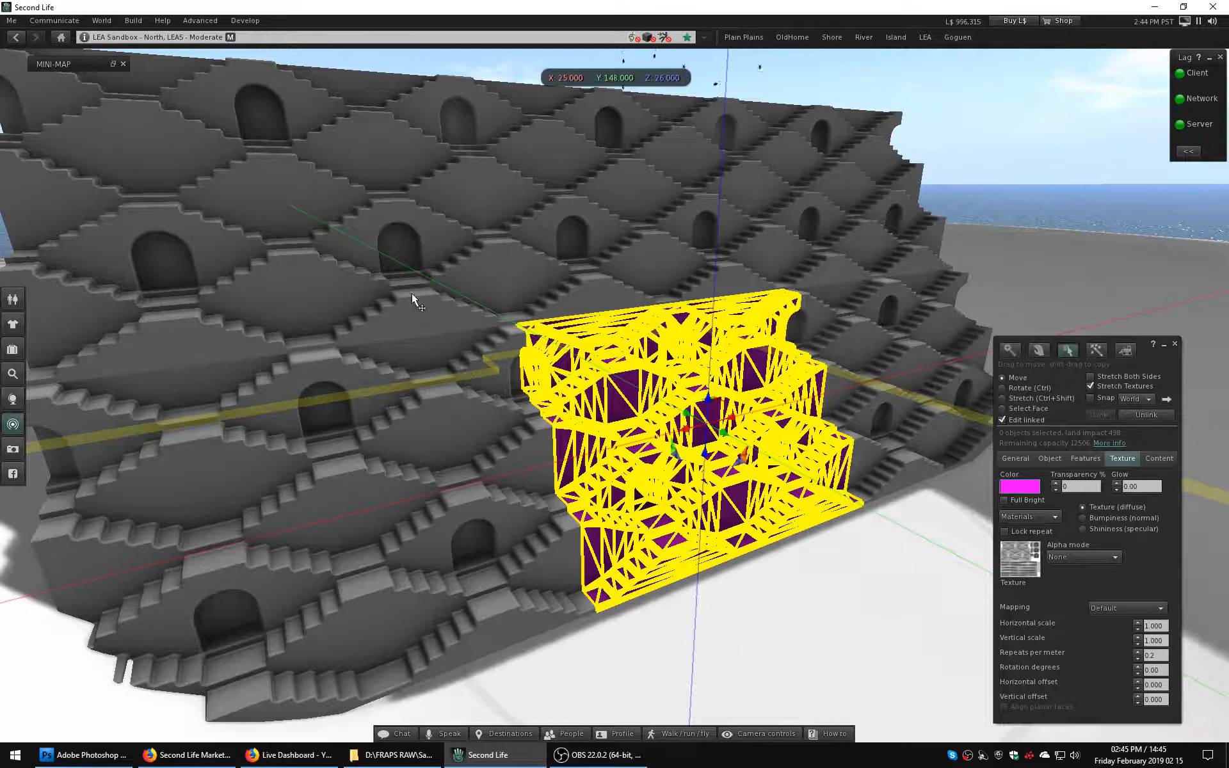
Color the upper row's end section at X 39 m green with RGB 0, 255, 128.
click(440, 344)
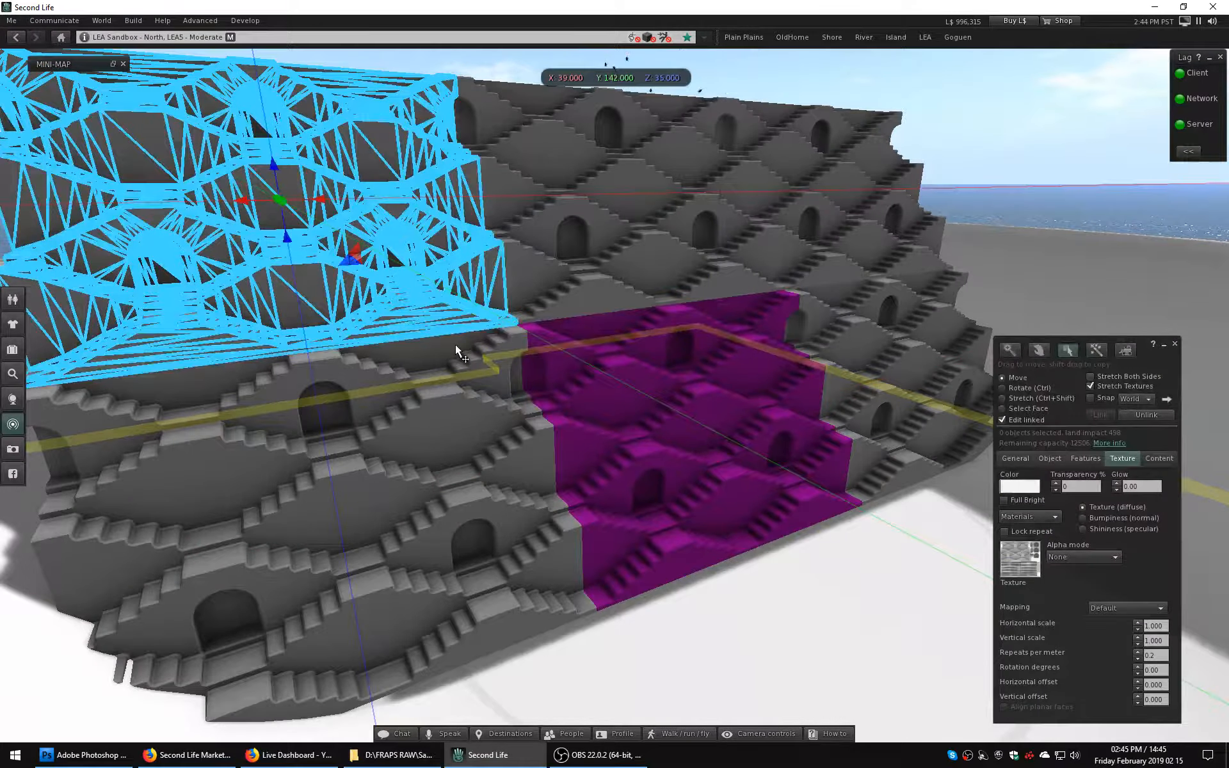
click(1019, 486)
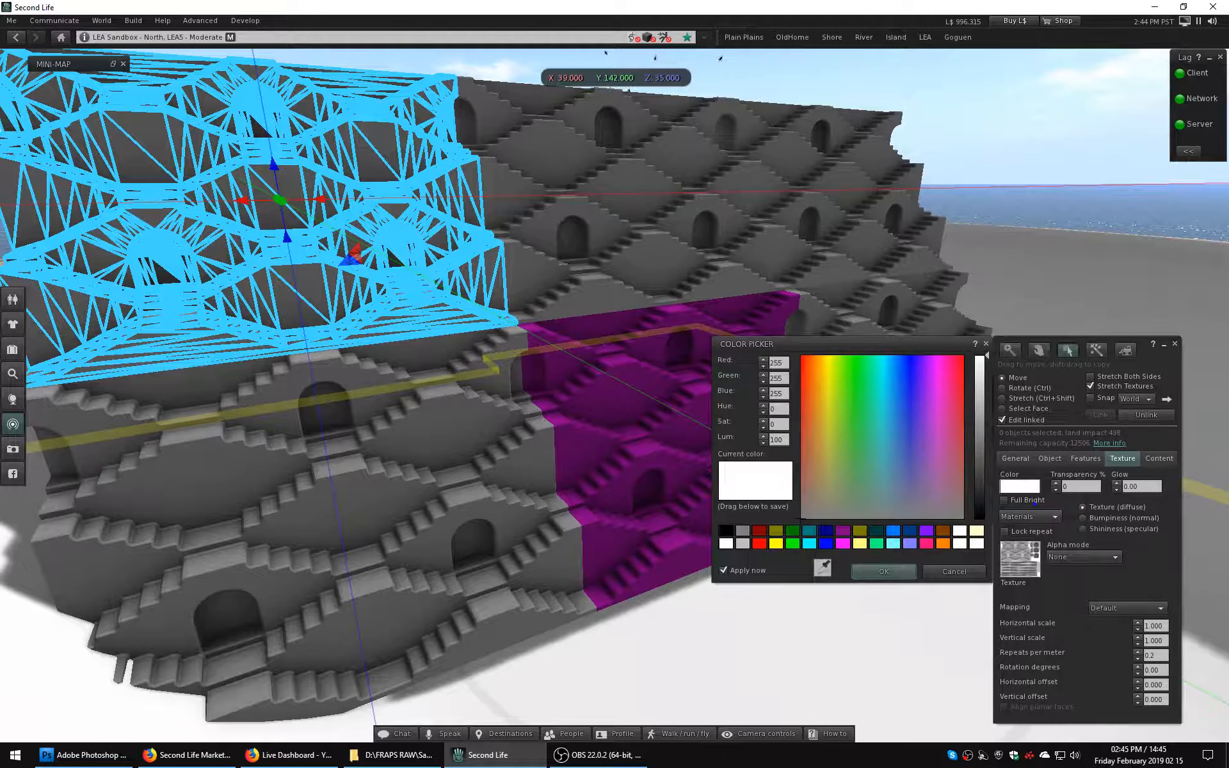
click(876, 543)
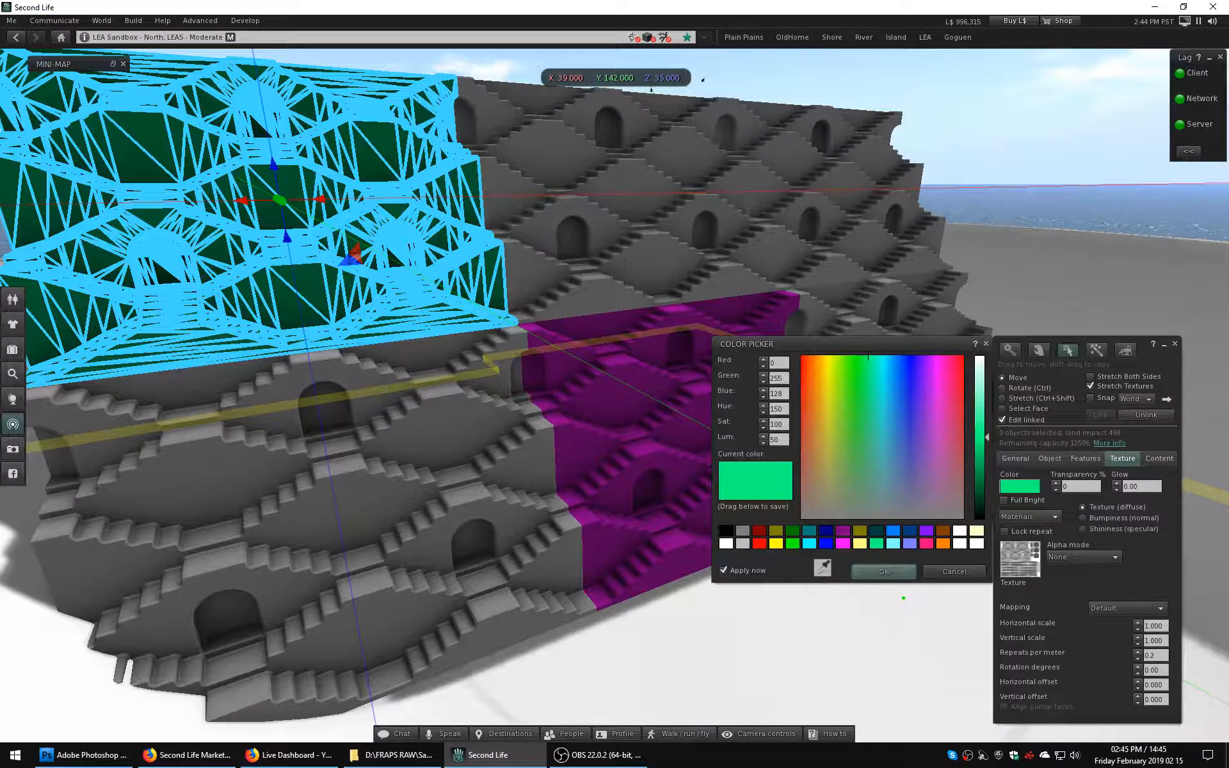
Color the upper row's end section at X 11 m yellow and leave editing.
click(842, 267)
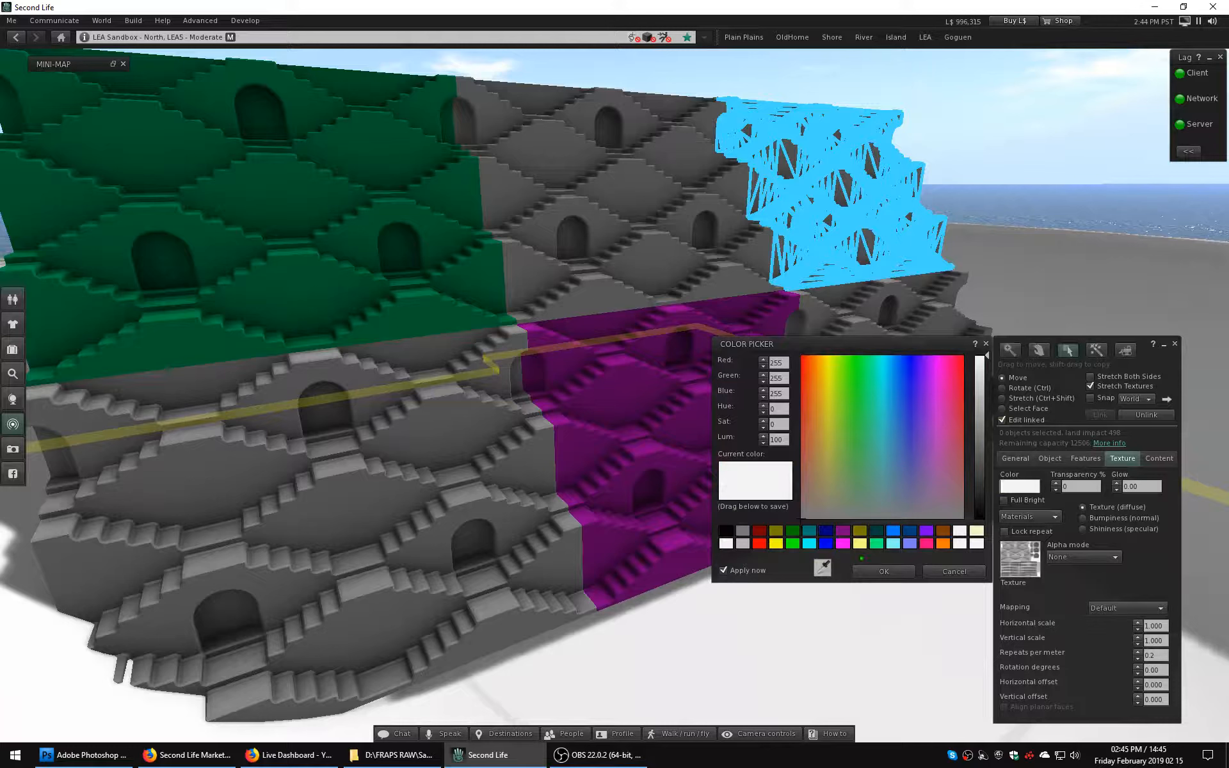
click(775, 543)
click(884, 571)
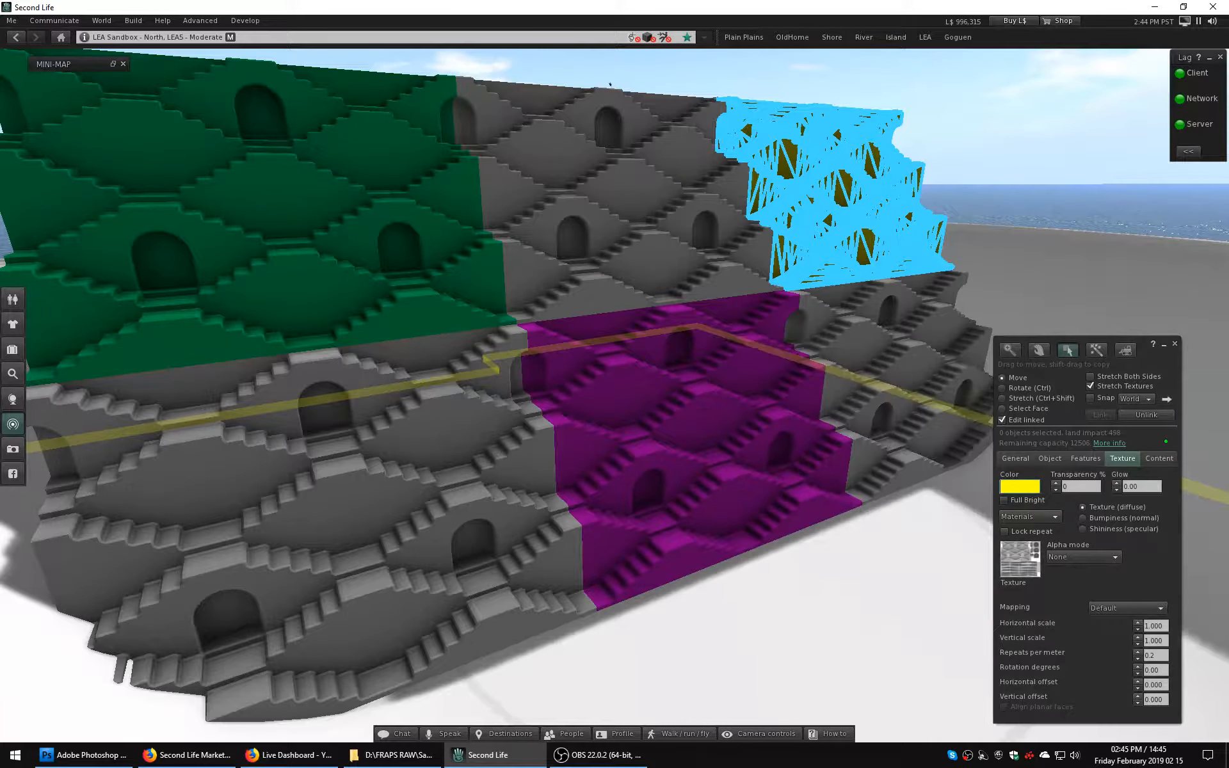
key(Escape)
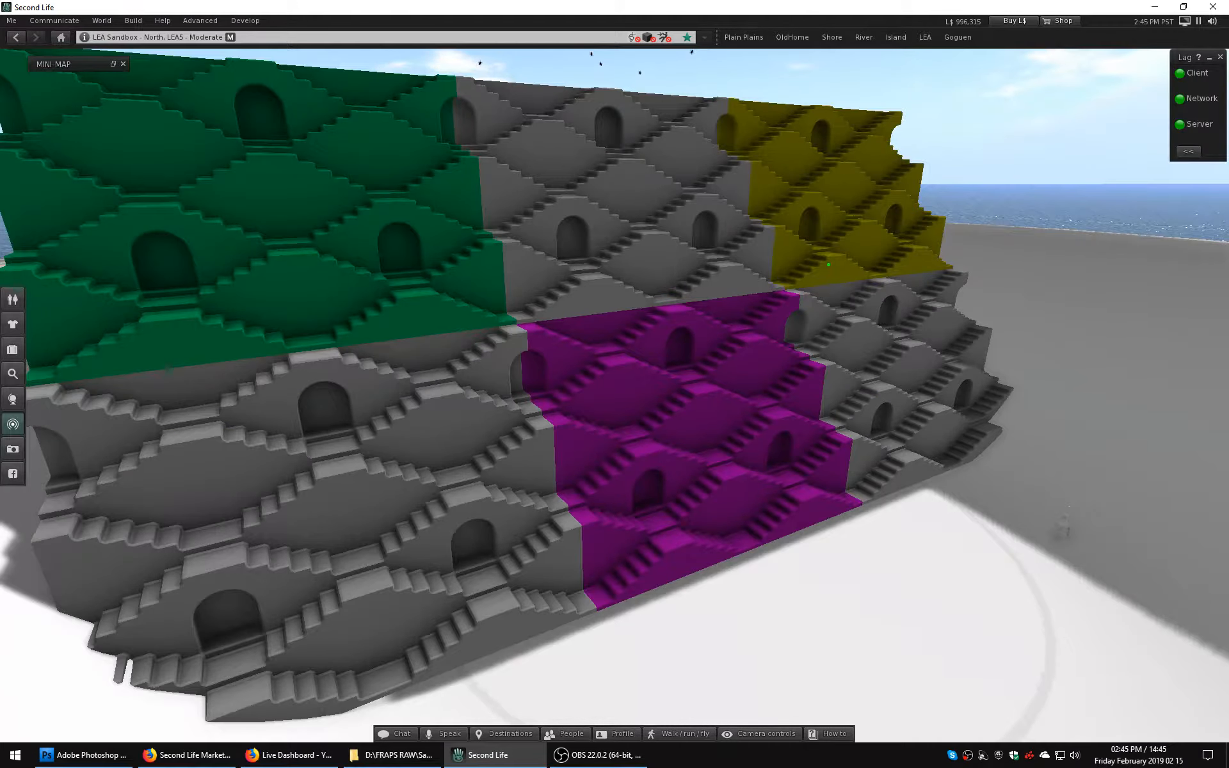
Recolor only the upper row's end section at X 11 m blue with RGB 0, 128, 255, and finish editing.
right_click(810, 247)
click(826, 269)
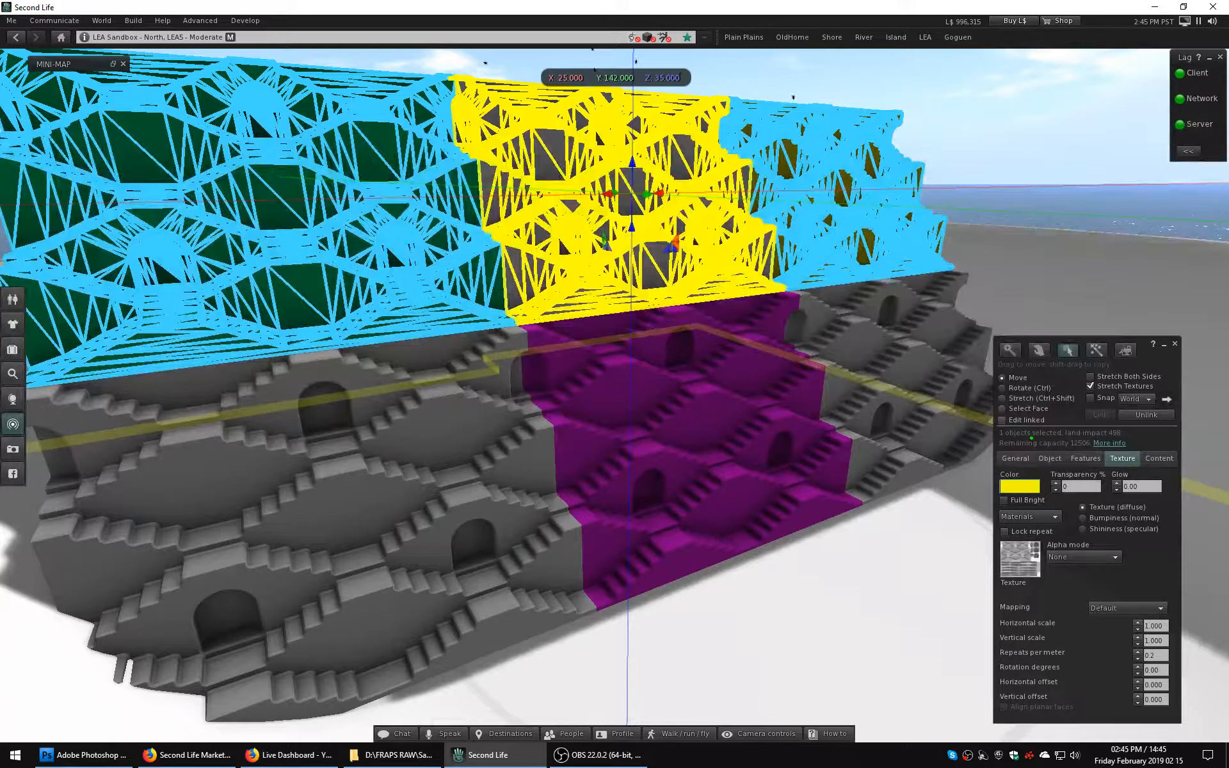
click(1003, 421)
click(871, 206)
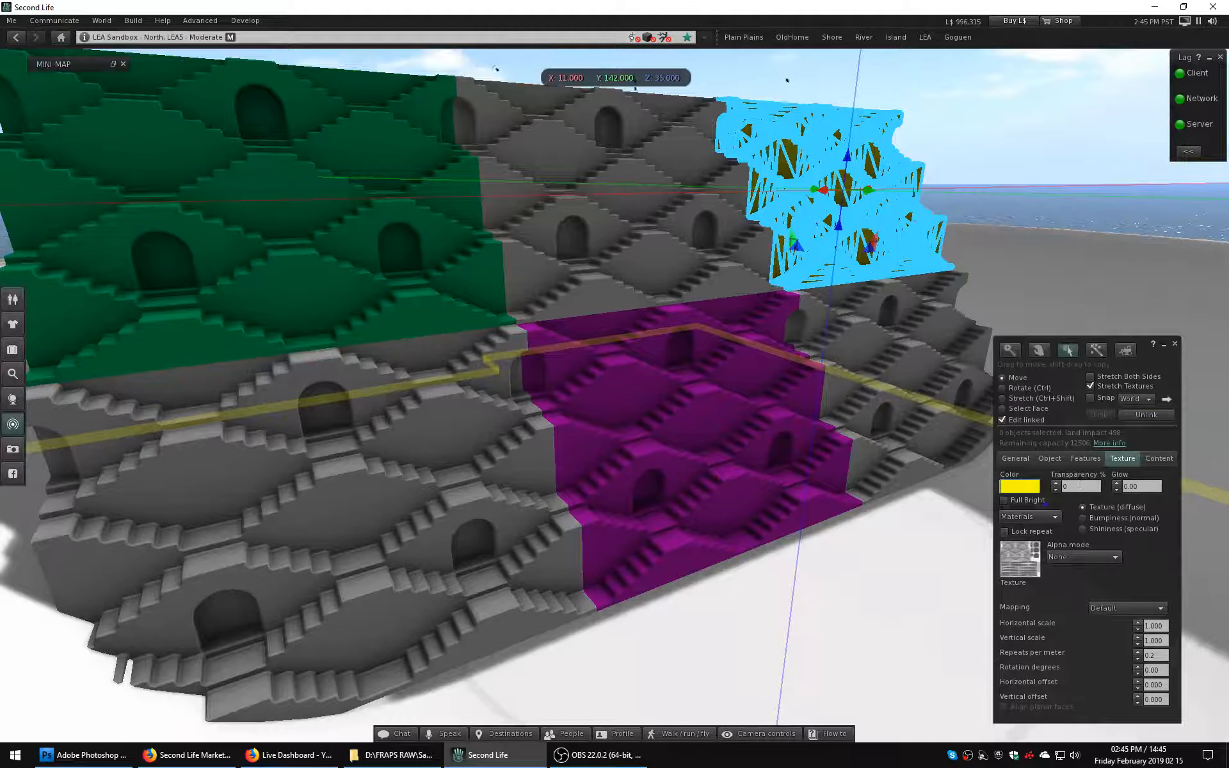
click(1019, 486)
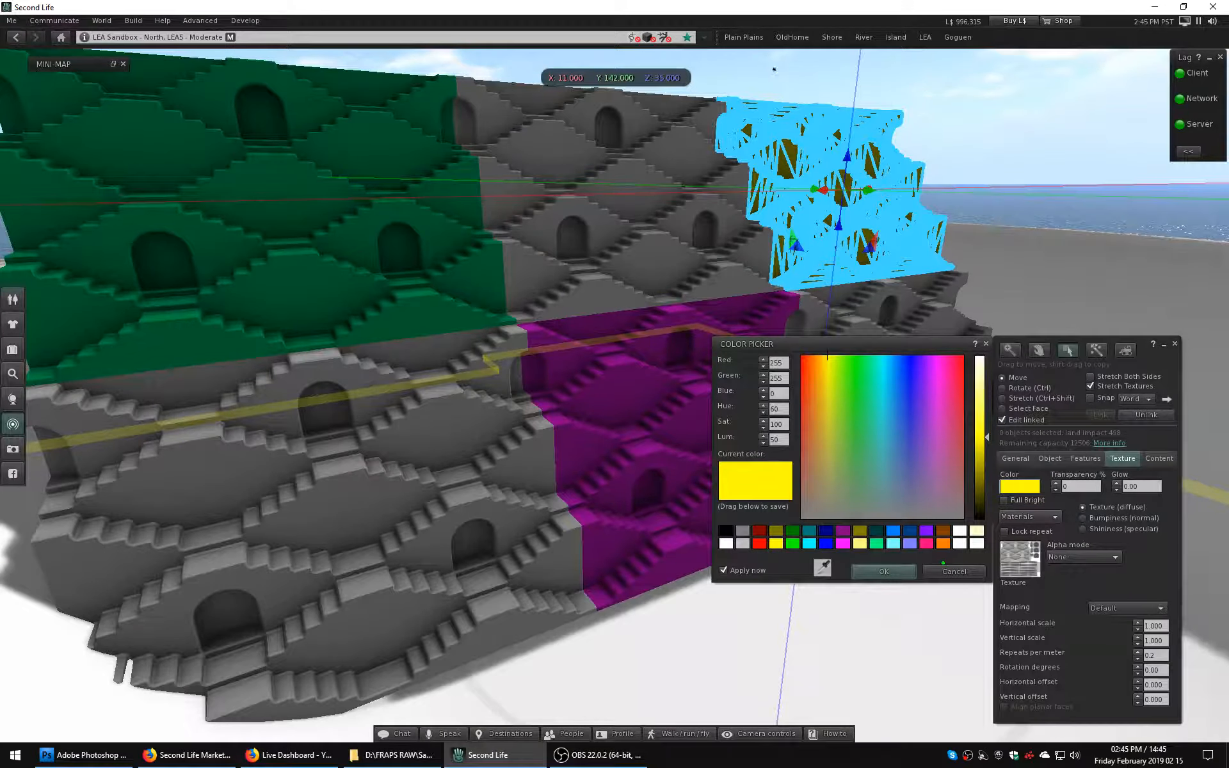
click(826, 543)
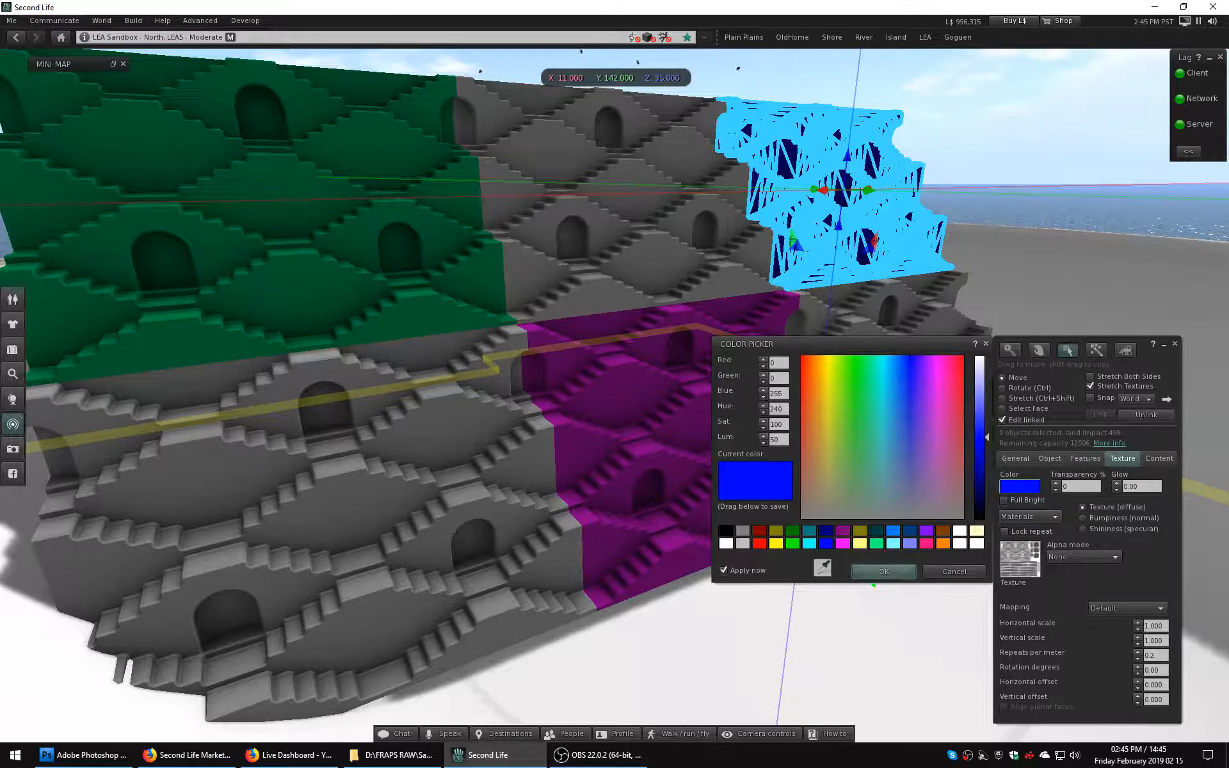
click(893, 531)
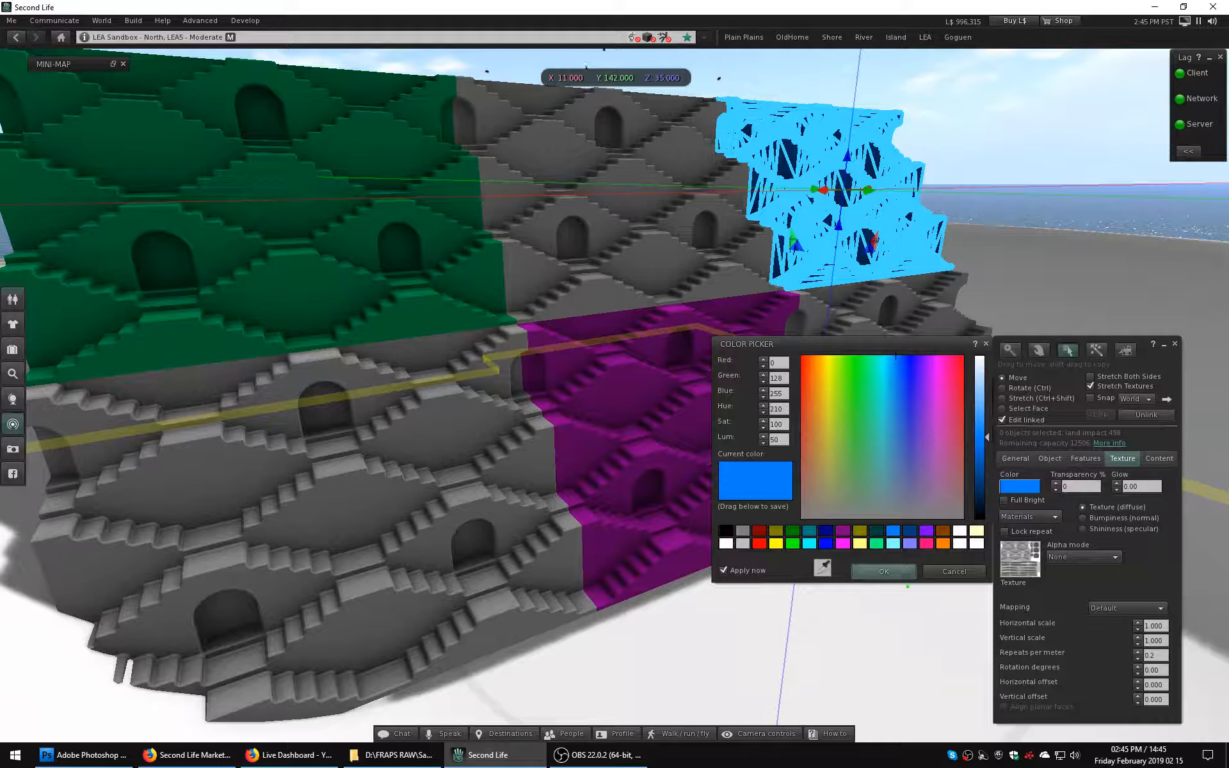
click(883, 571)
click(1175, 344)
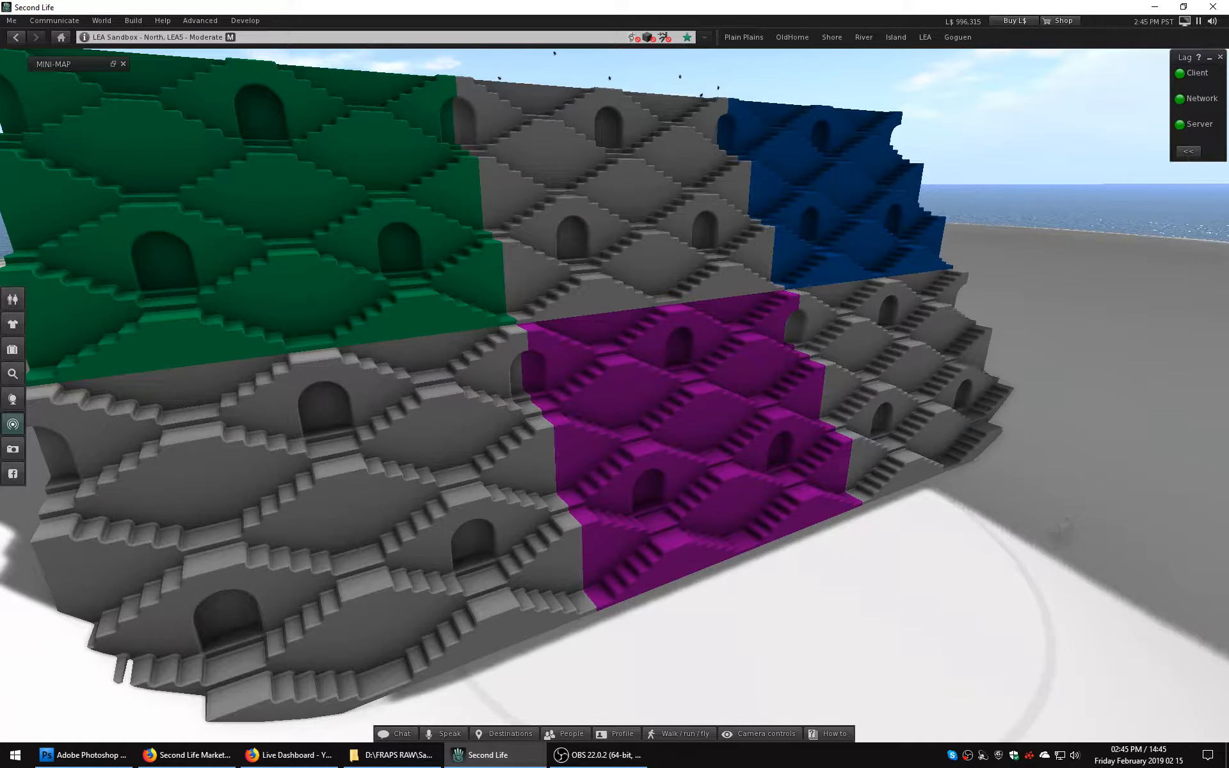
Frame the whole colored stepwell wall in a straight frontal view and capture the screen.
ctrl+alt+drag(666, 384, 613, 316)
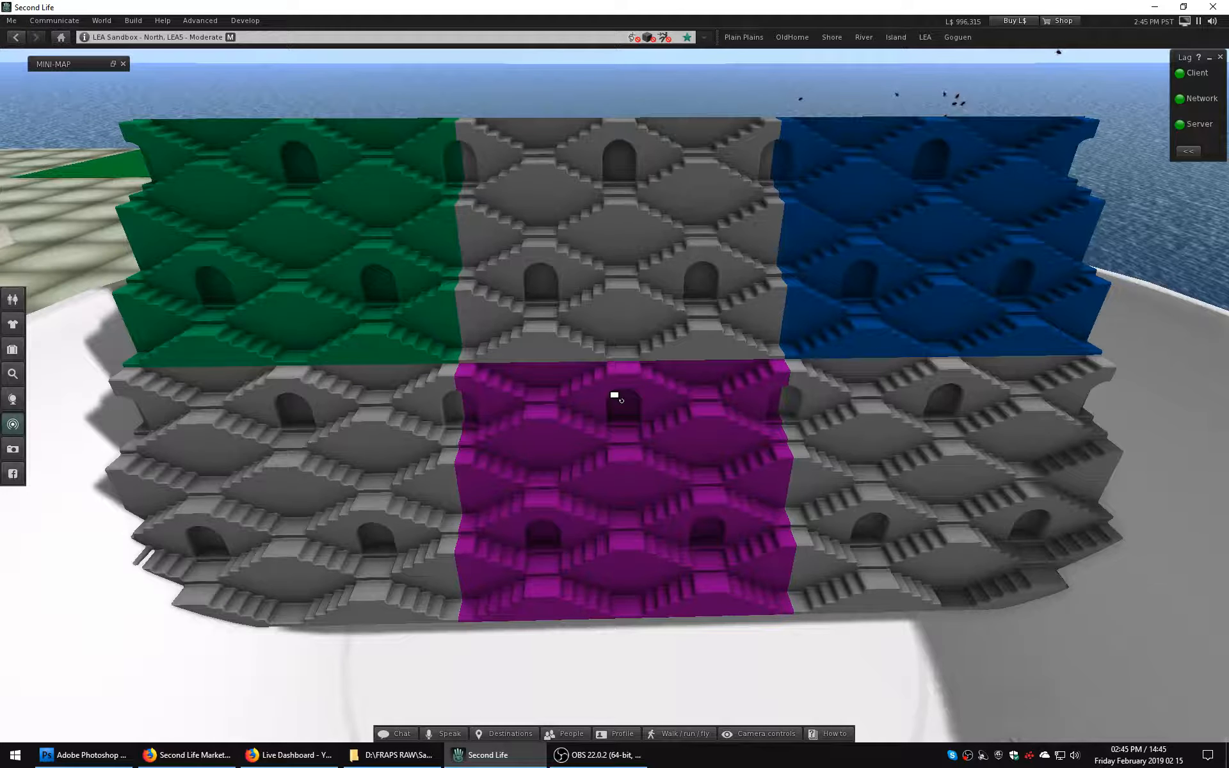
ctrl+alt+drag(615, 396, 617, 392)
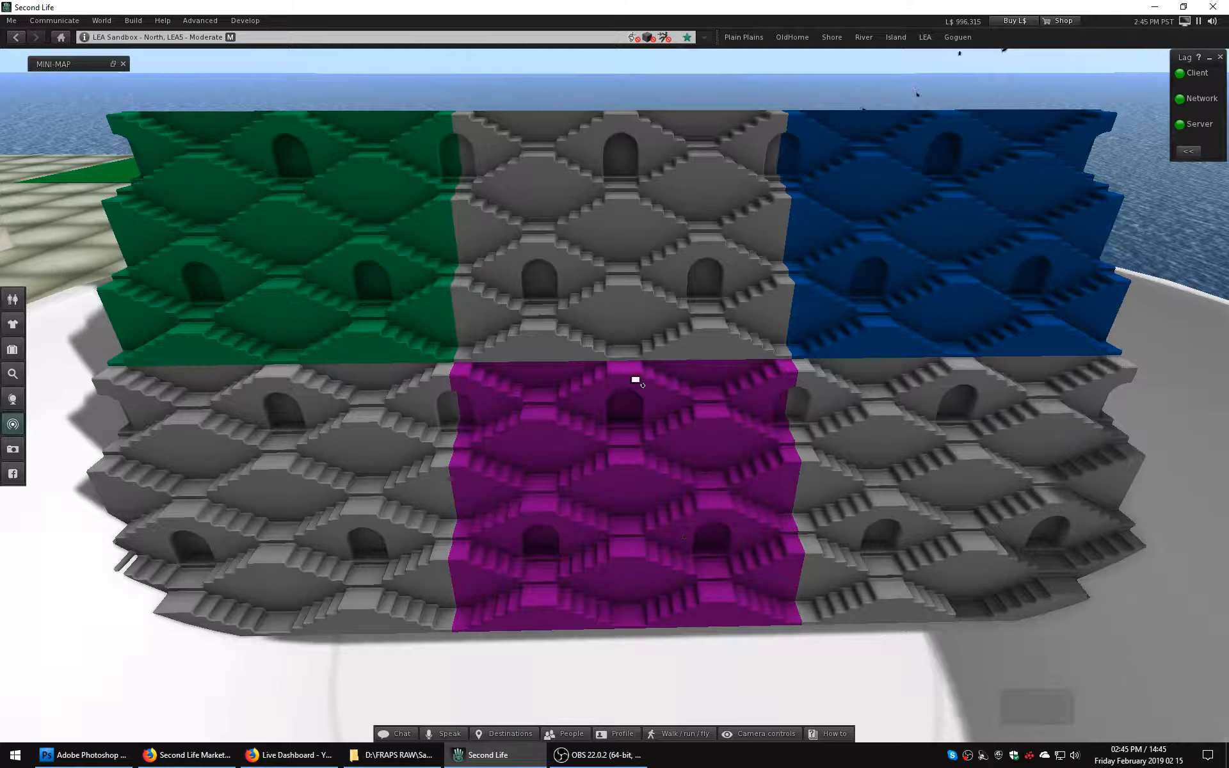
ctrl+alt+drag(628, 372, 624, 377)
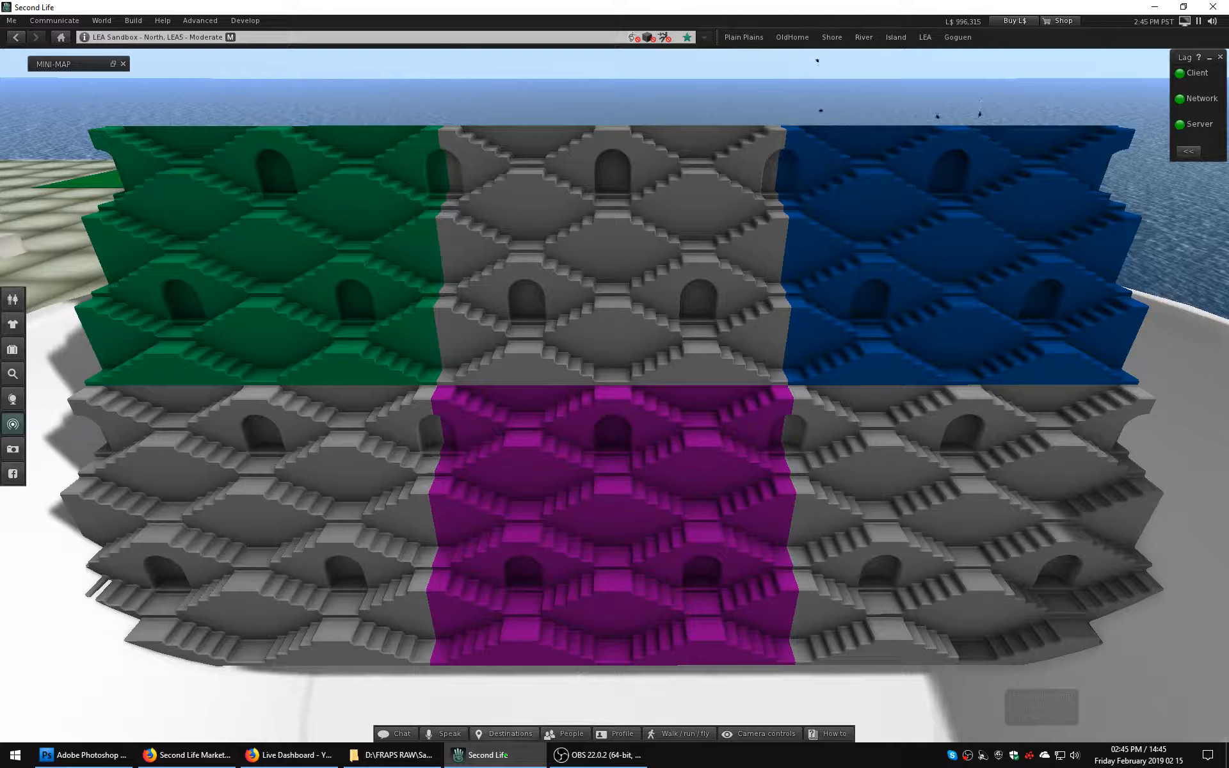
Switch to Photoshop, paste the captured wall picture into a new document with the default settings and flatten the image.
click(83, 754)
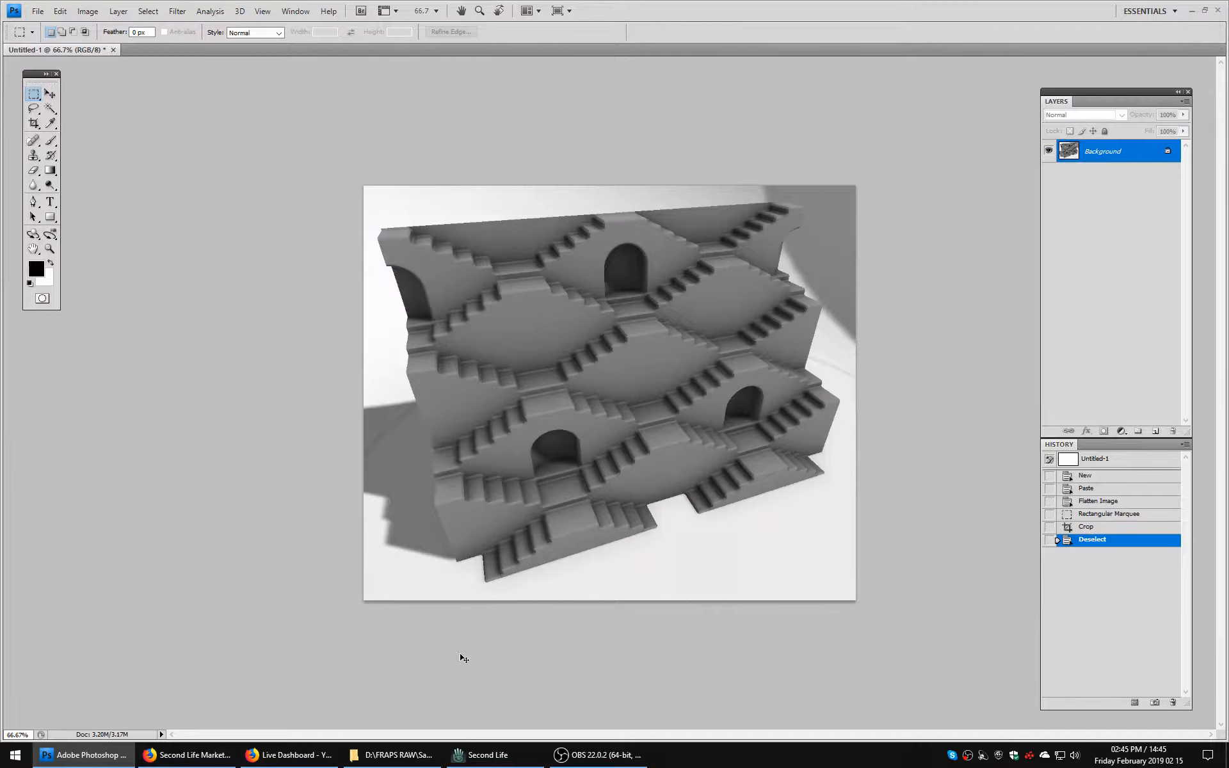
key(ctrl+n)
key(Return)
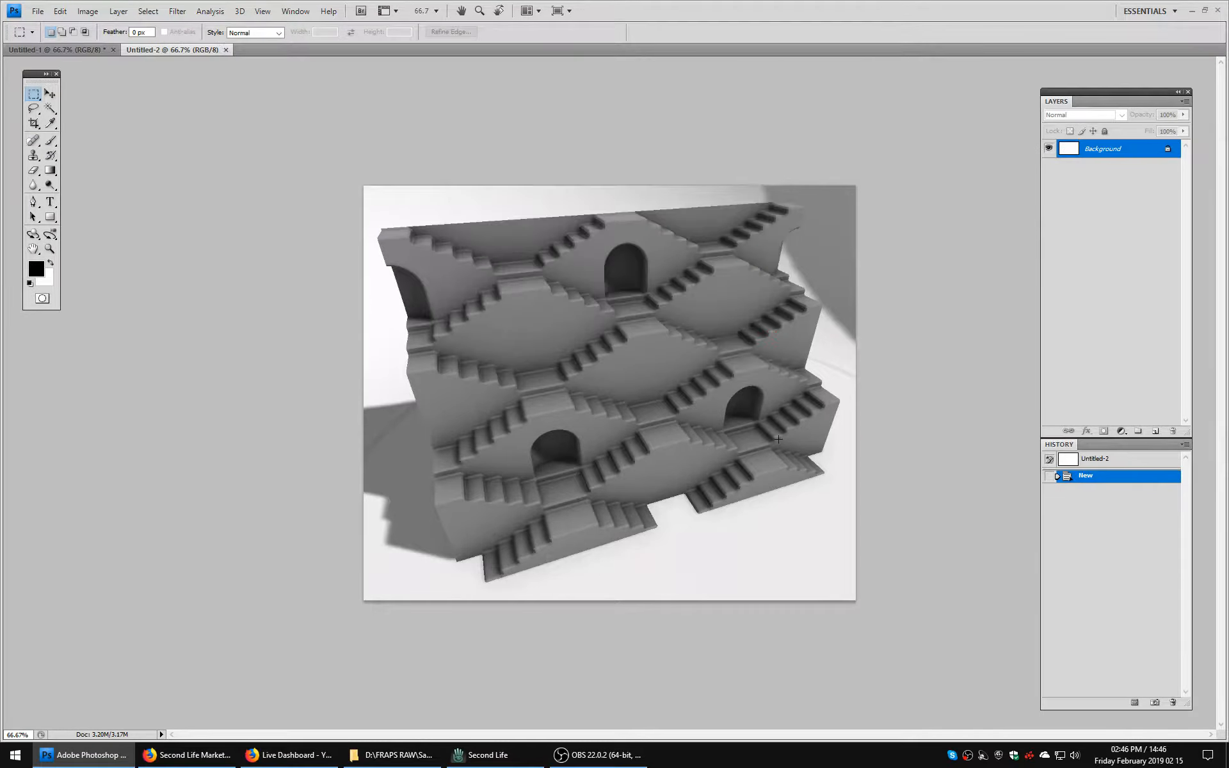
key(ctrl+v)
ctrl+right_click(779, 440)
key(Escape)
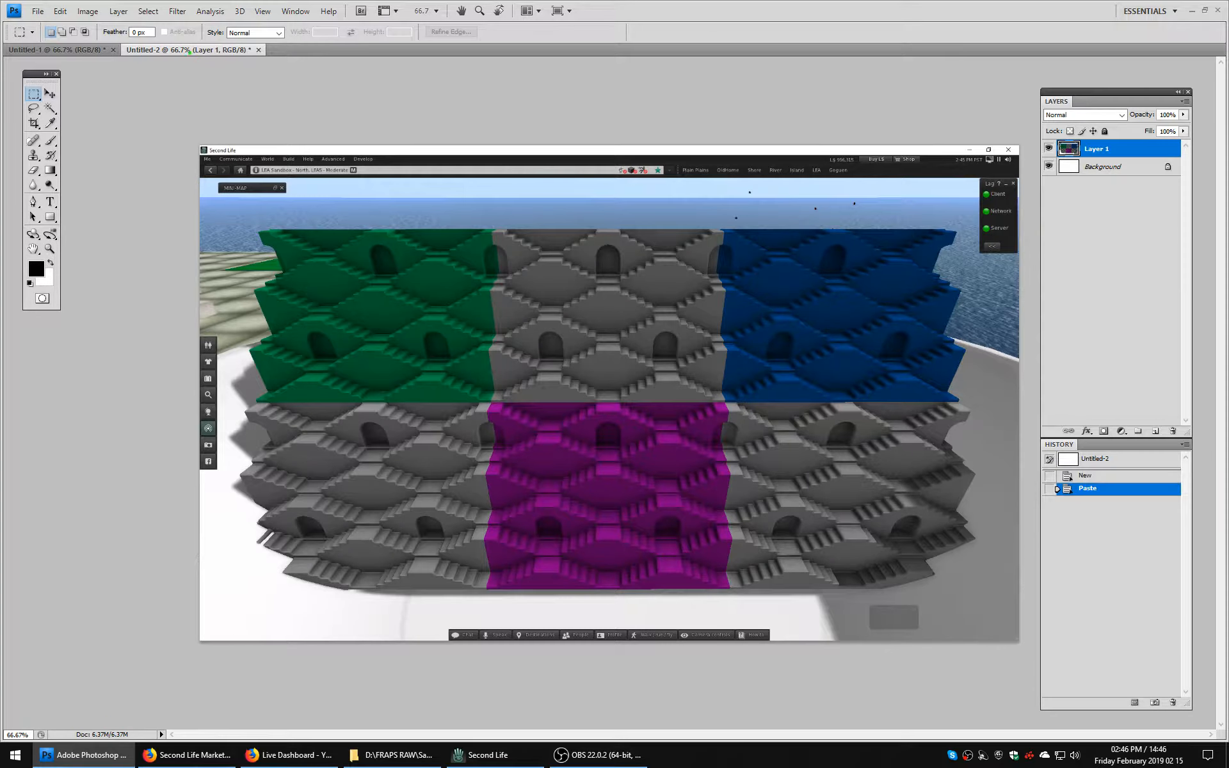
click(119, 11)
click(141, 429)
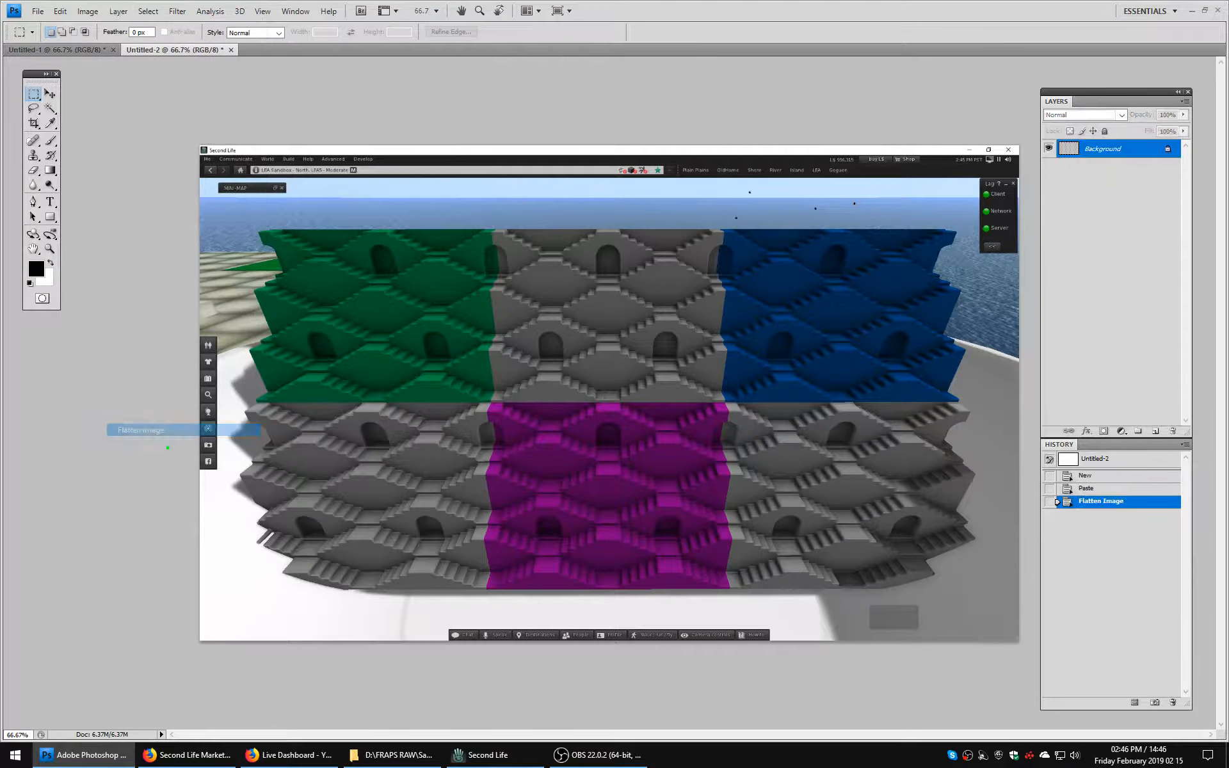
Switch back to Second Life and look at the wall up close from the avatar's first-person view.
click(487, 755)
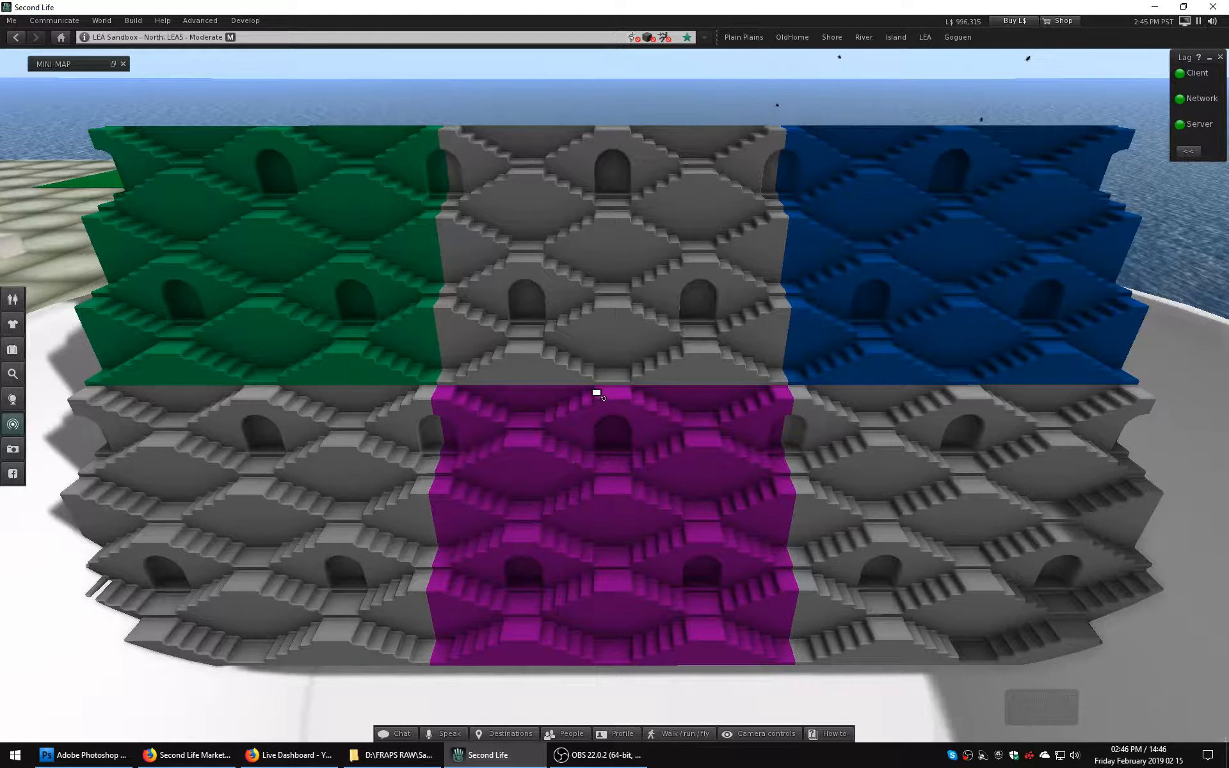
mouse_move(586, 398)
ctrl+alt+mouse_down()
mouse_move(543, 429)
mouse_move(521, 419)
mouse_move(500, 455)
mouse_move(489, 445)
mouse_move(568, 423)
mouse_move(569, 391)
mouse_move(553, 426)
mouse_move(592, 422)
ctrl+alt+mouse_up()
key(Escape)
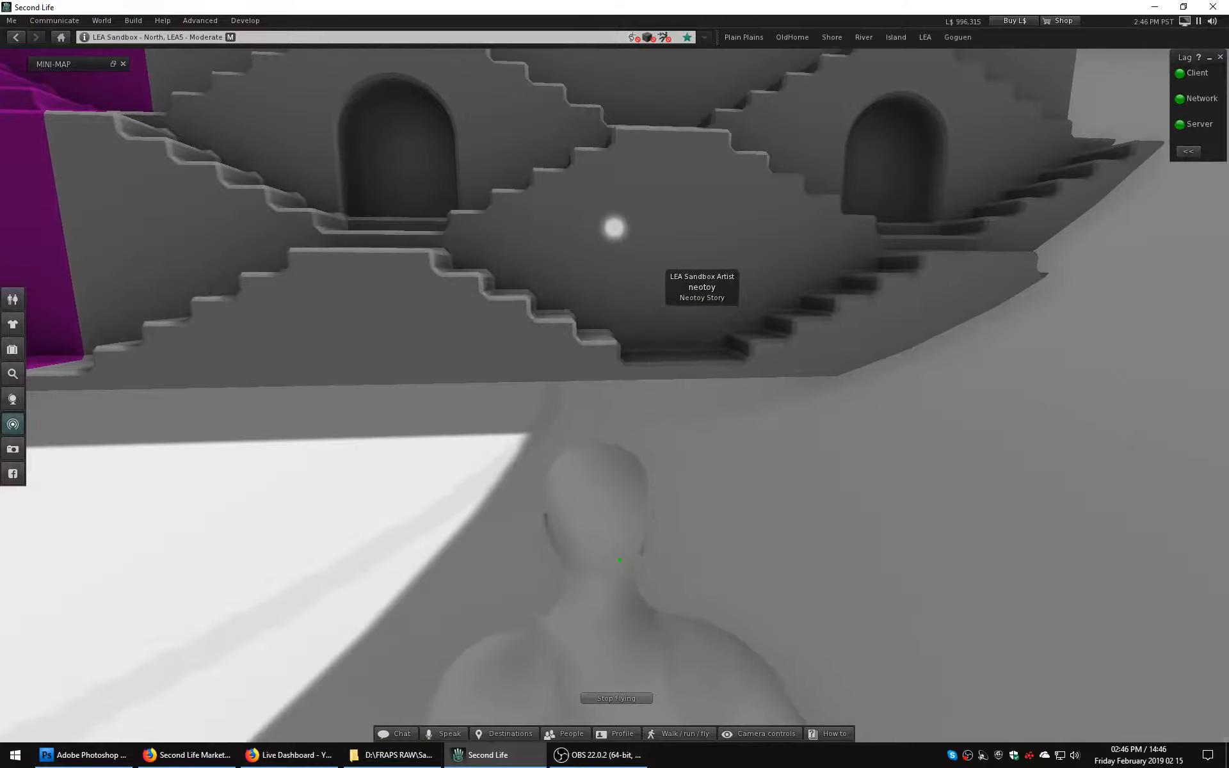
key(m)
key(w)
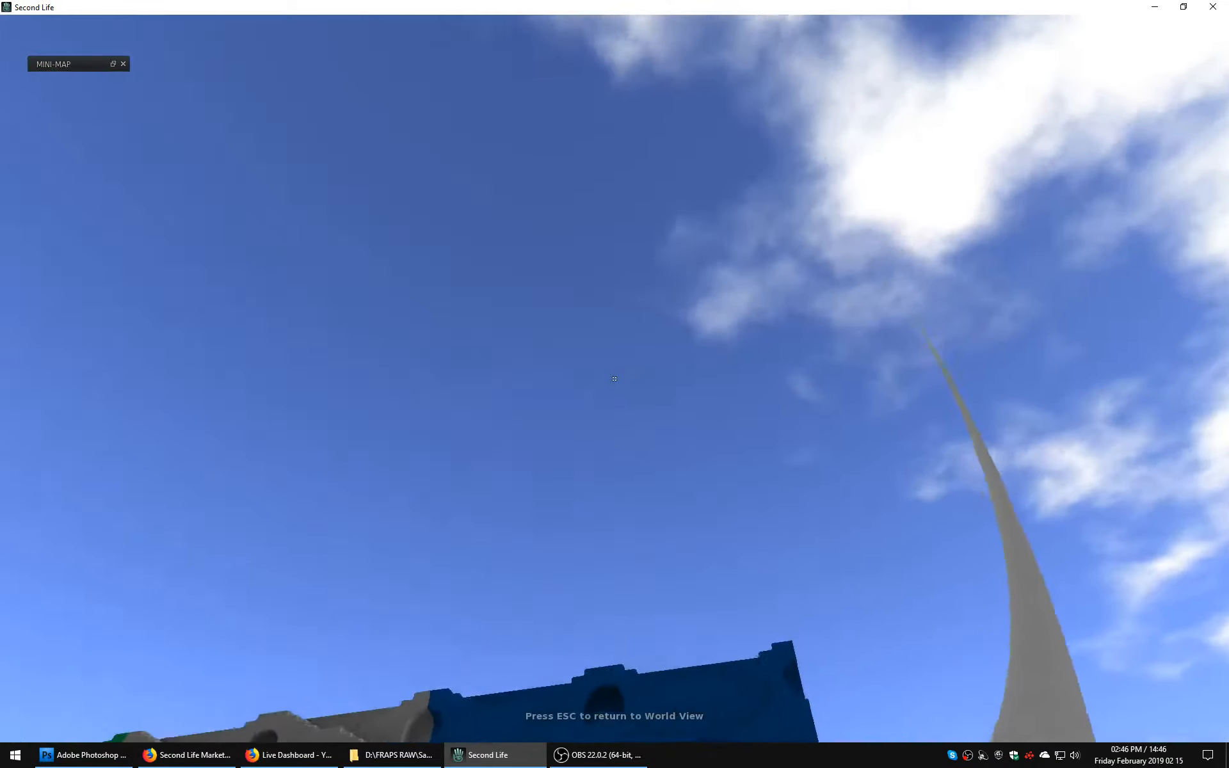
key(Escape)
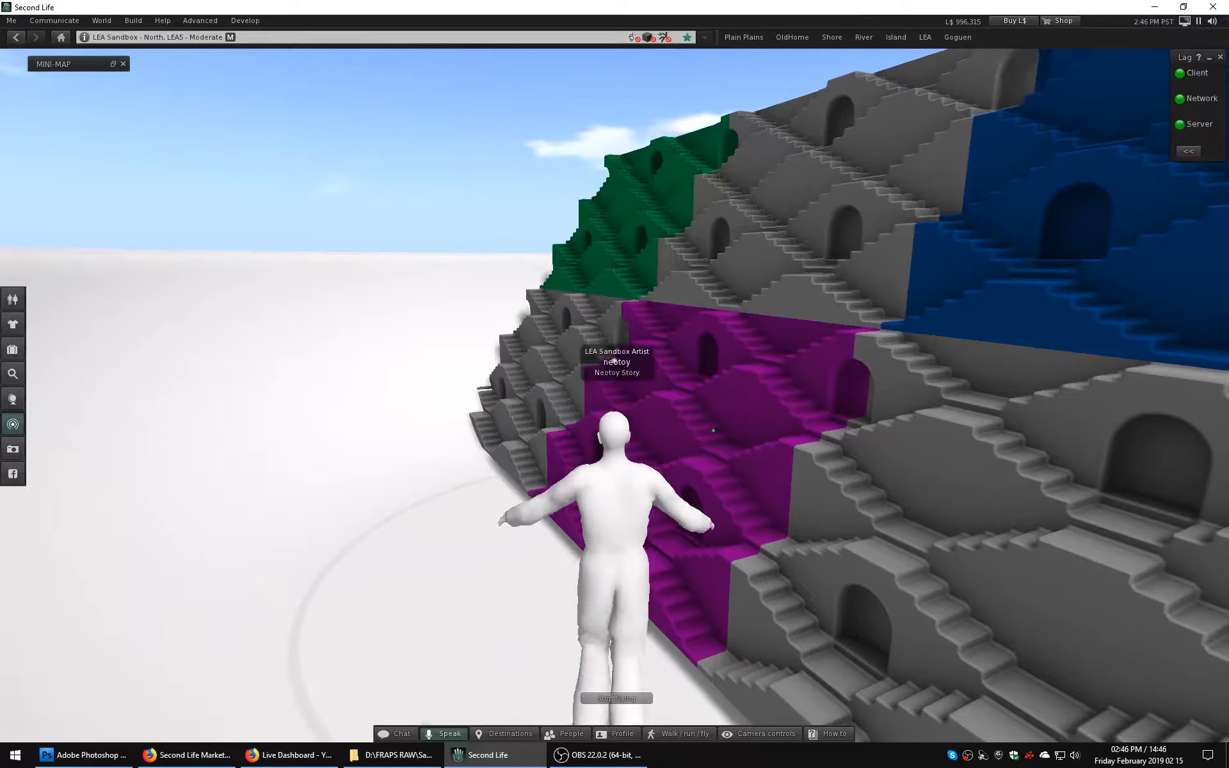
Move the avatar in first-person view onto the stairs where the magenta section meets the neighboring grey section.
ctrl+alt+drag(750, 402, 816, 448)
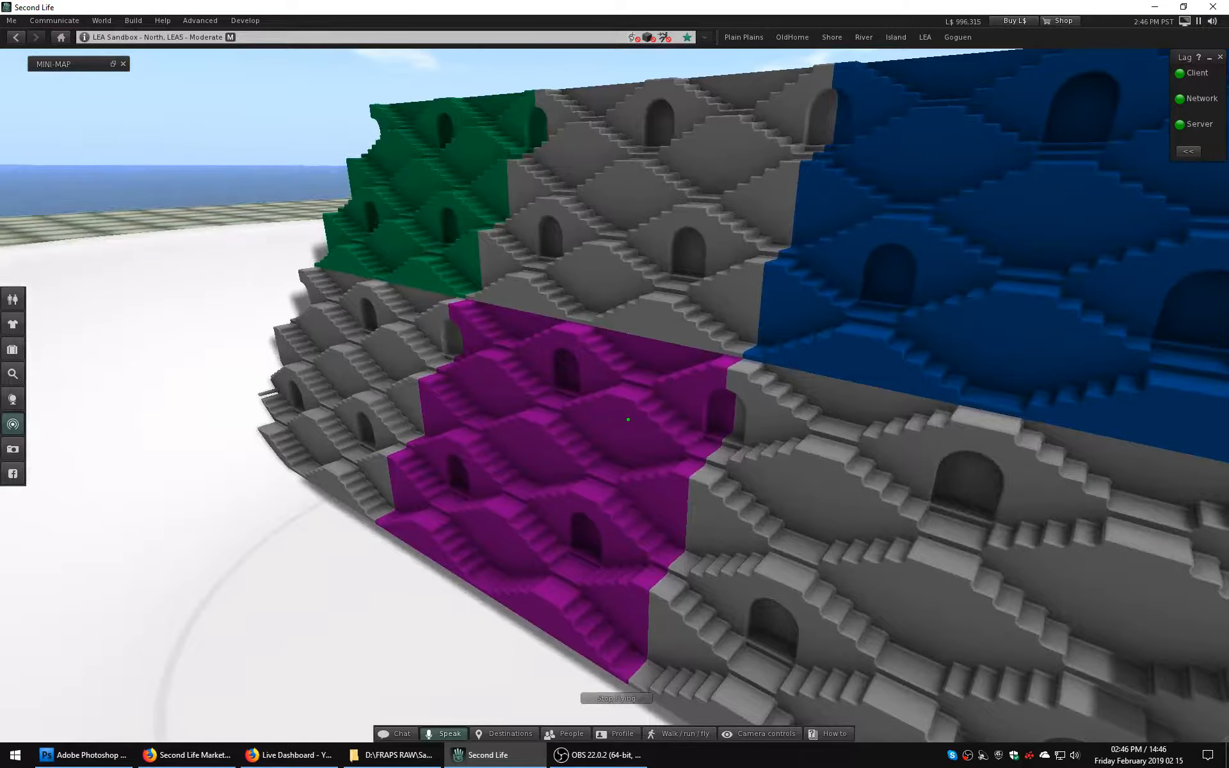
key(c)
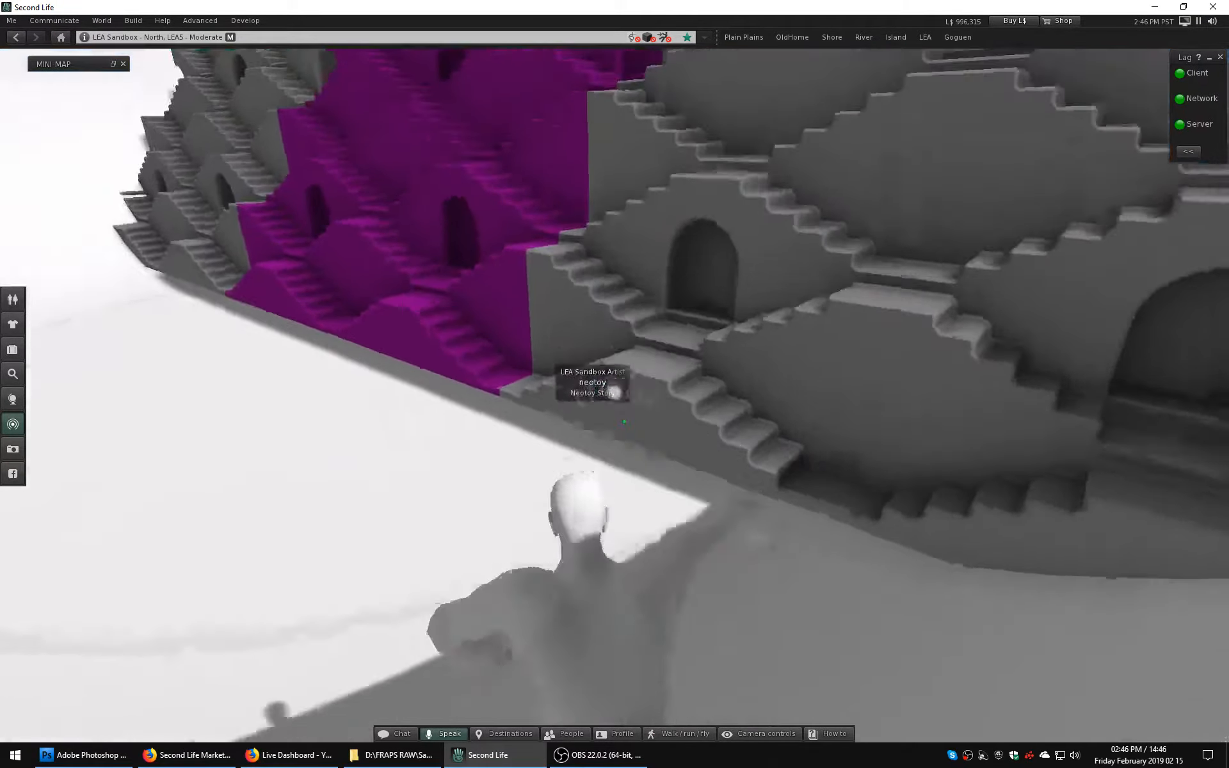
key(m)
key(w)
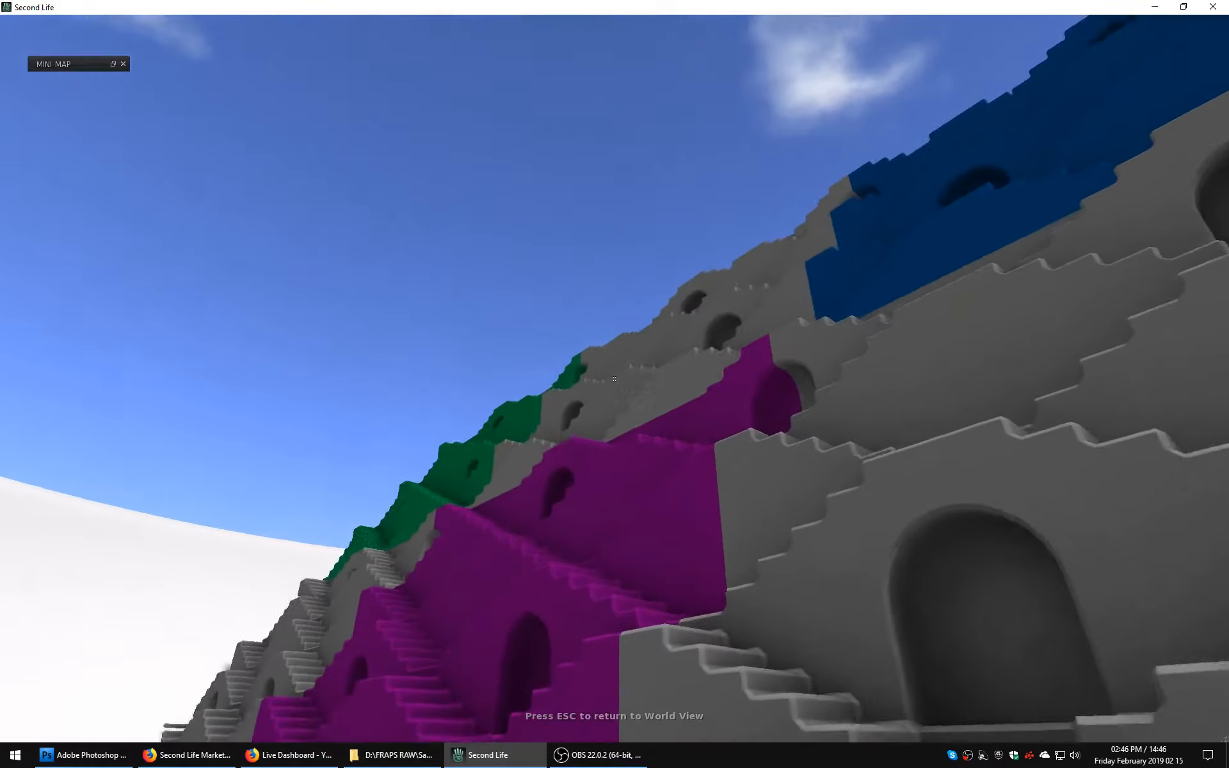
key(w)
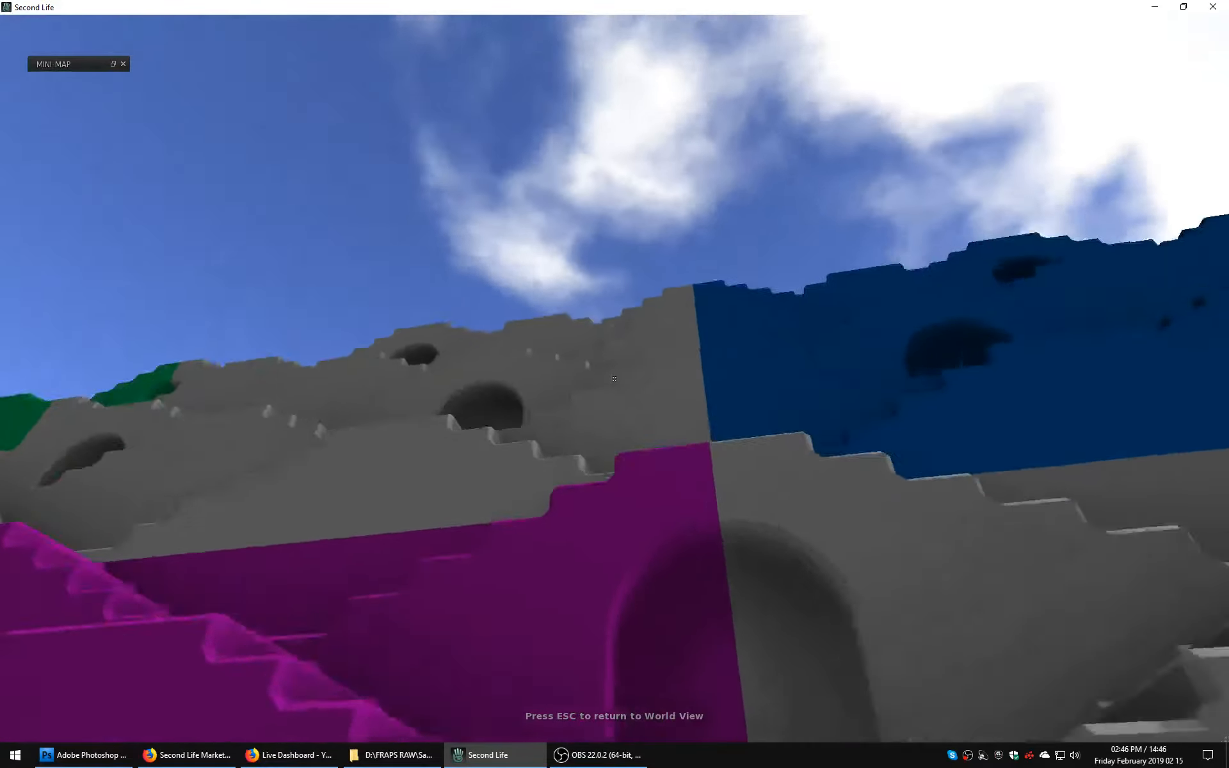
key(Escape)
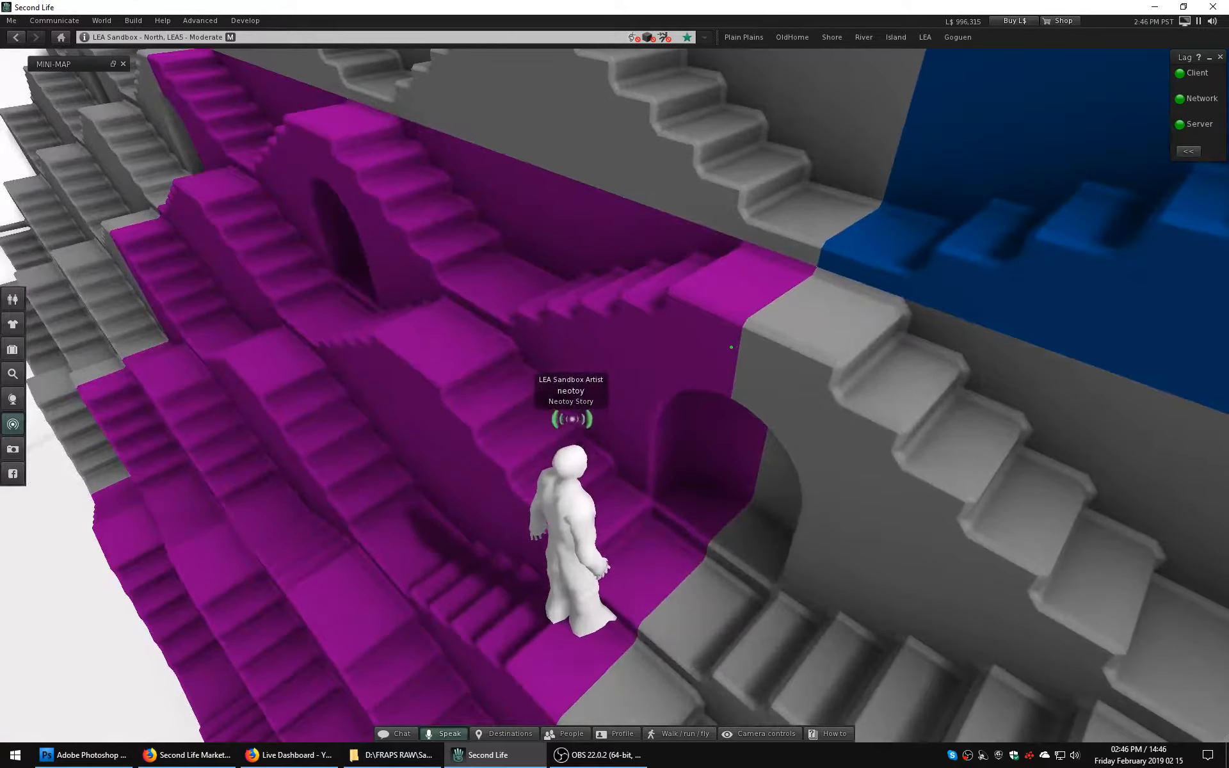
Seat the avatar on the edge of the magenta section and capture an oblique view of the colored wall around it.
right_click(713, 315)
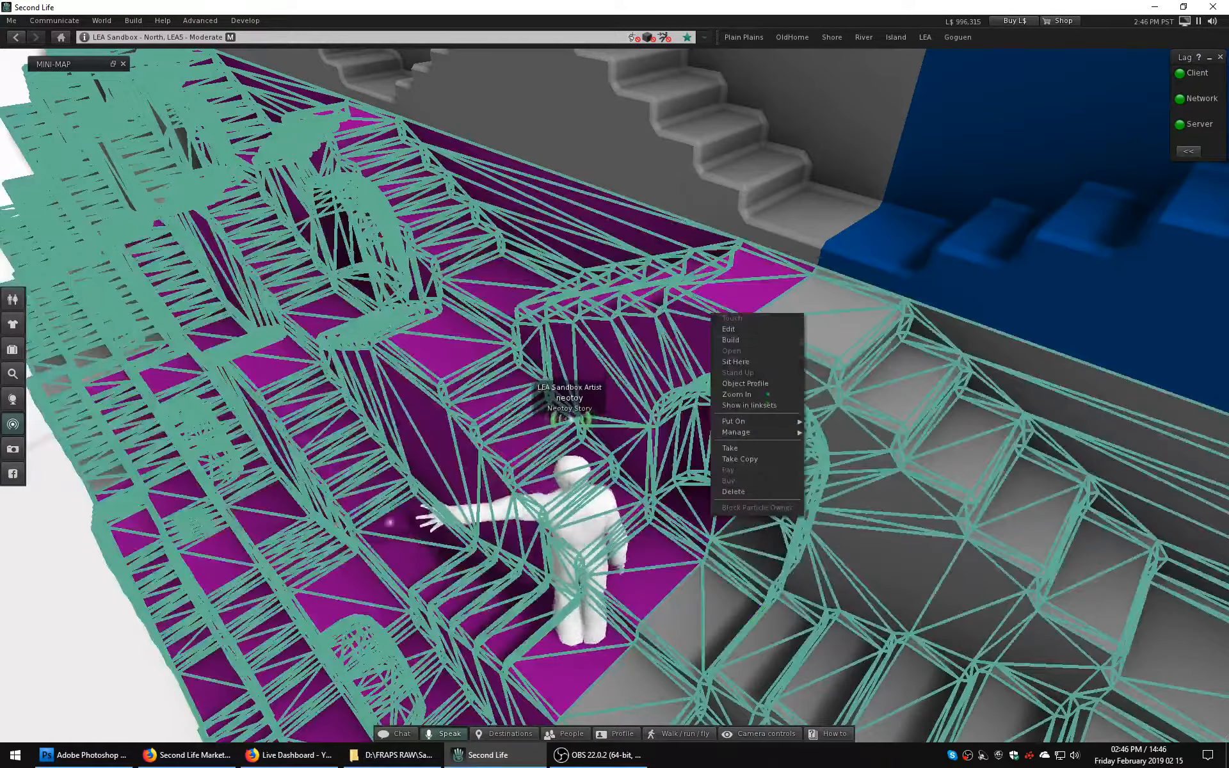
click(736, 362)
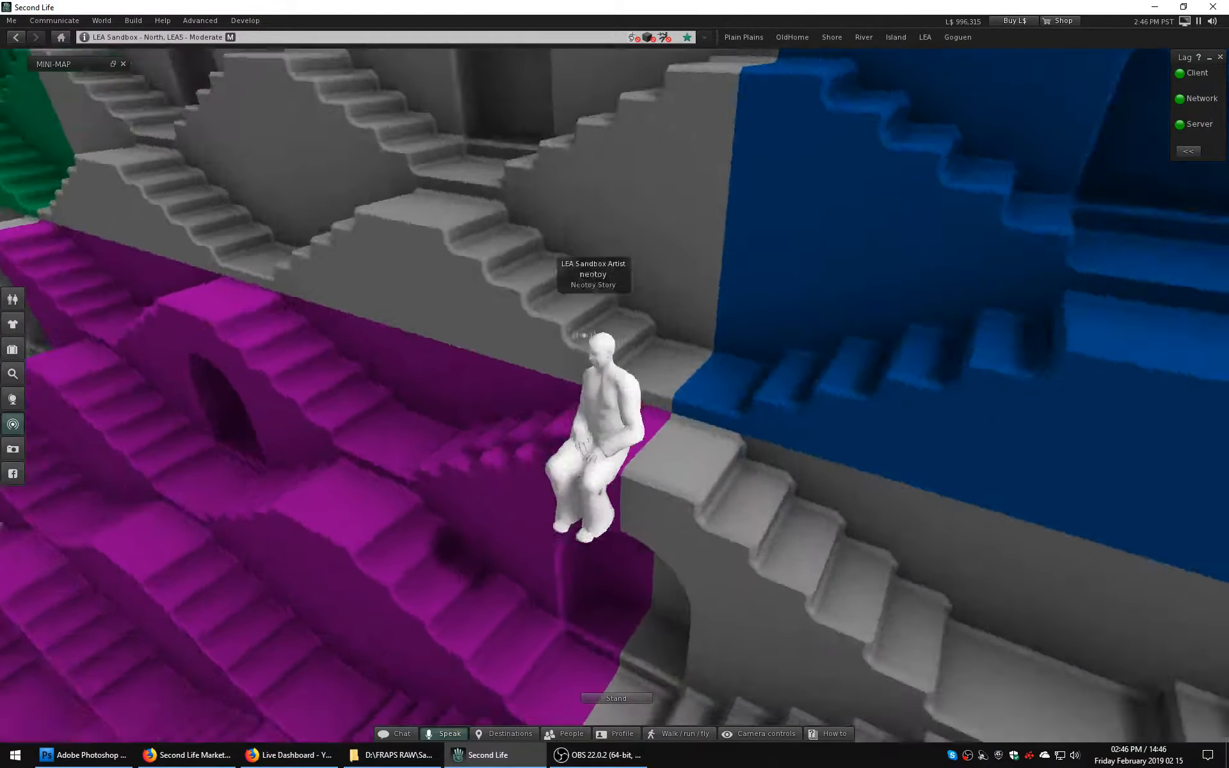
alt+drag(595, 442, 579, 288)
ctrl+alt+drag(688, 448, 653, 415)
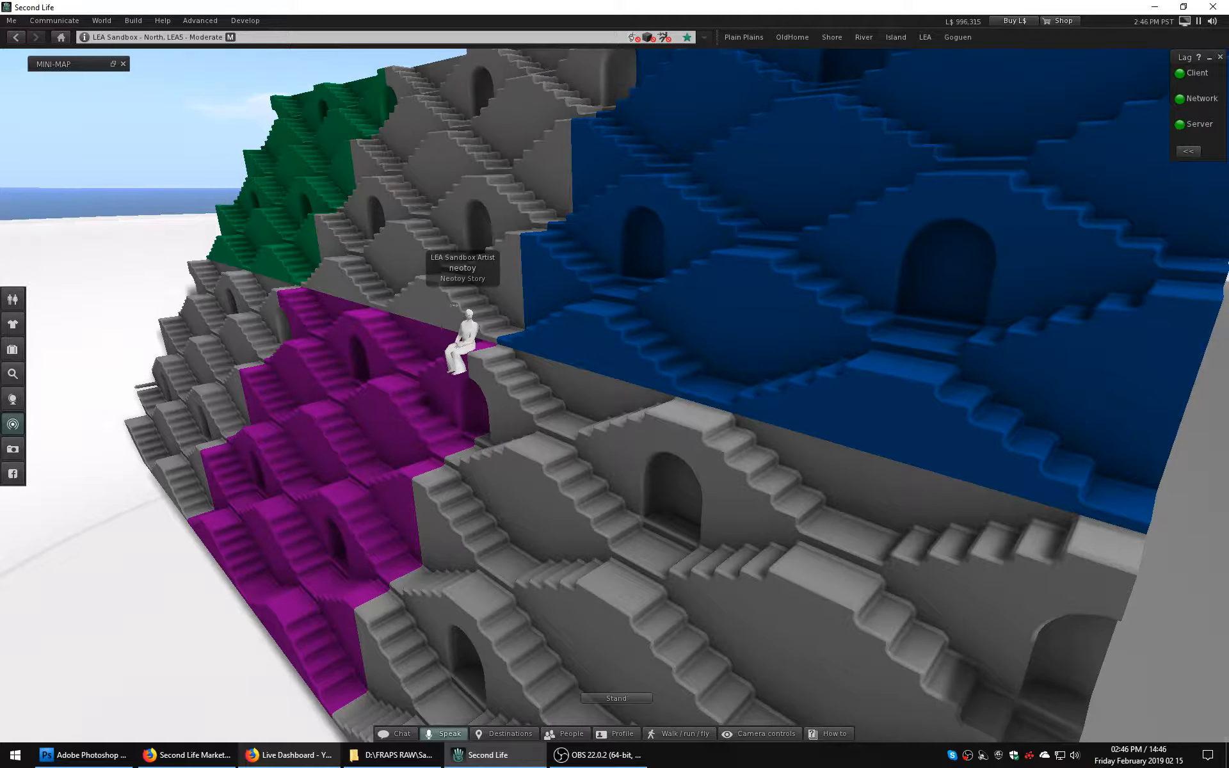
Switch to Photoshop, paste the seated-avatar capture into a new document with the default settings and flatten the image.
click(83, 755)
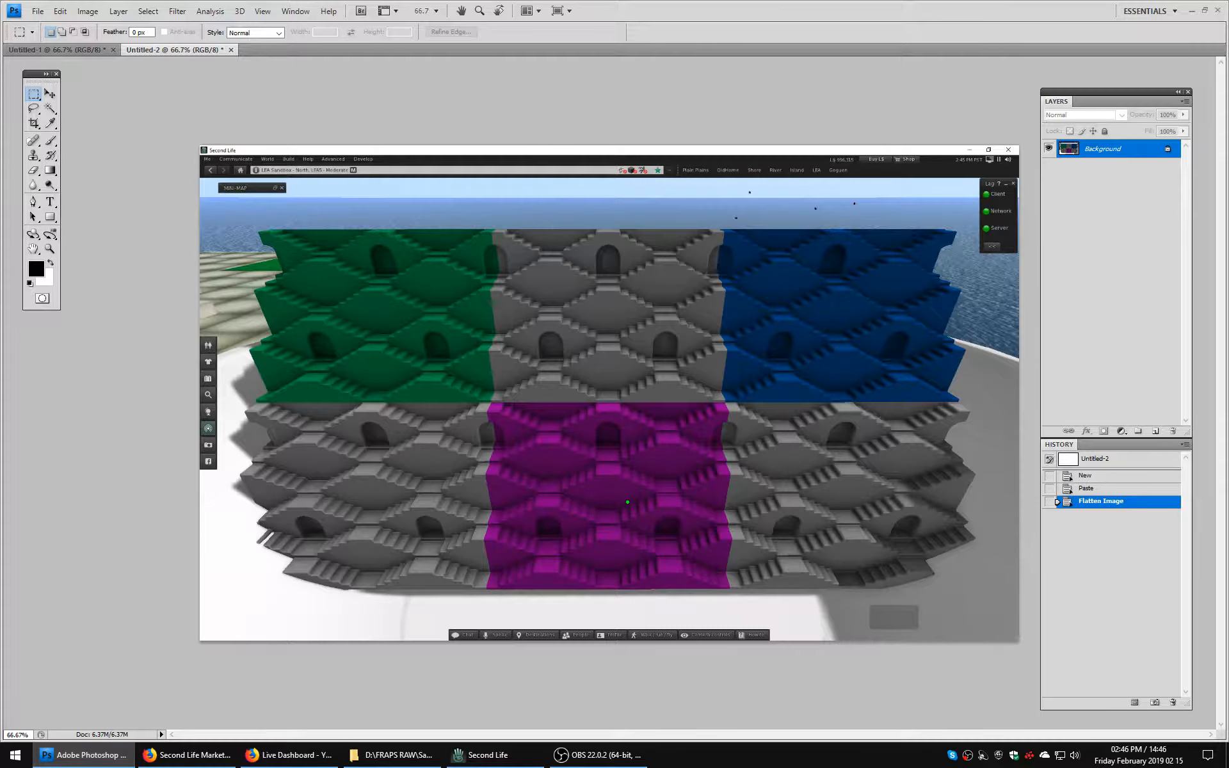
key(ctrl+n)
key(Return)
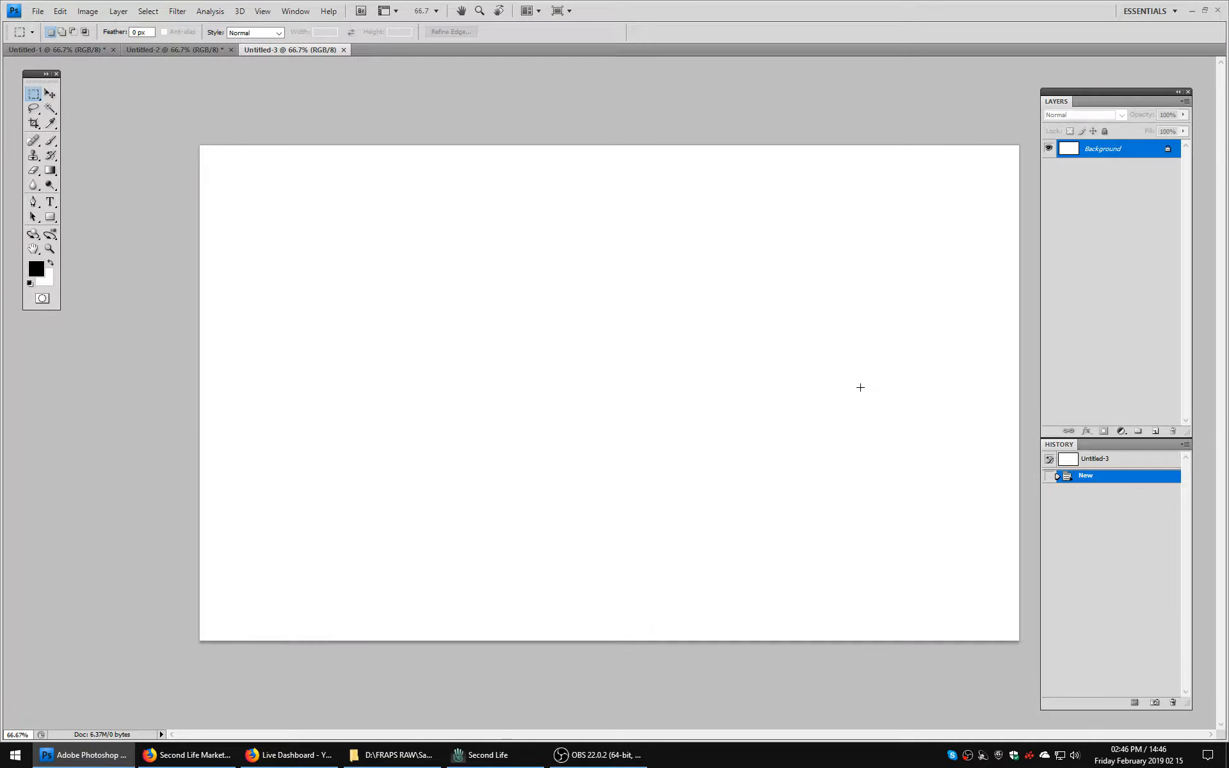
key(ctrl+b)
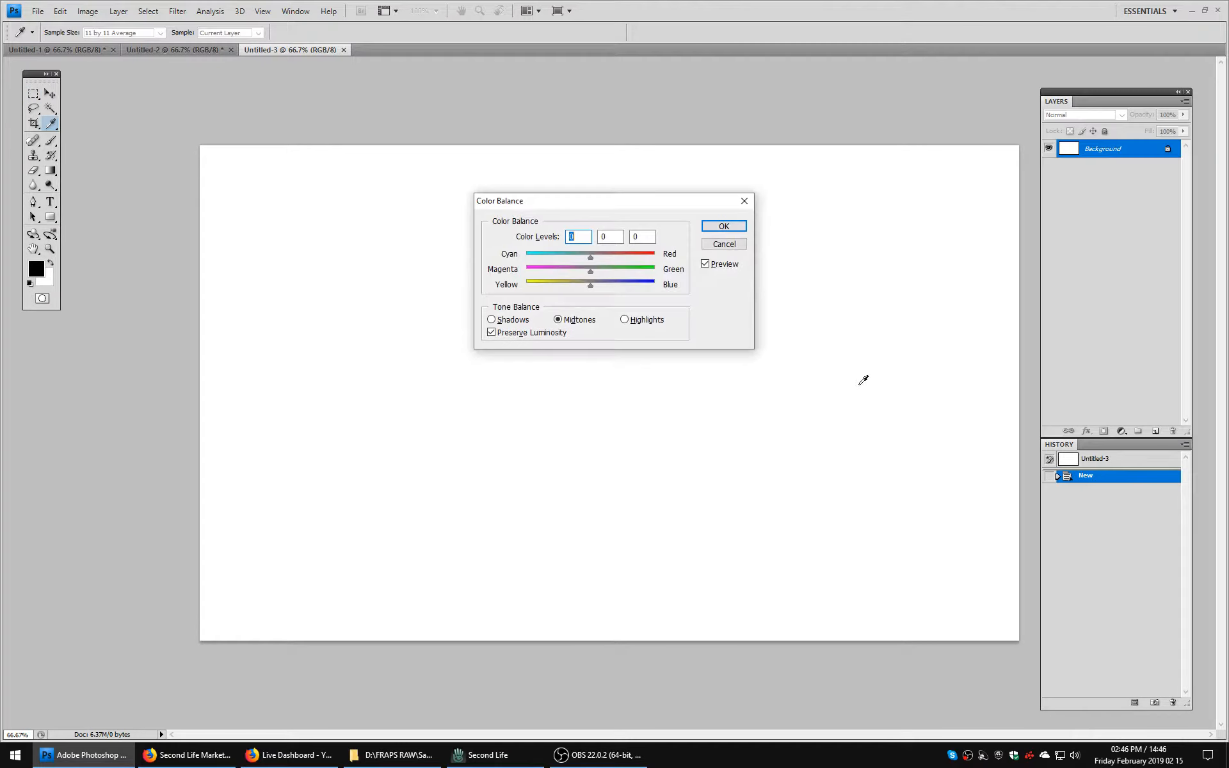
click(731, 242)
key(ctrl+v)
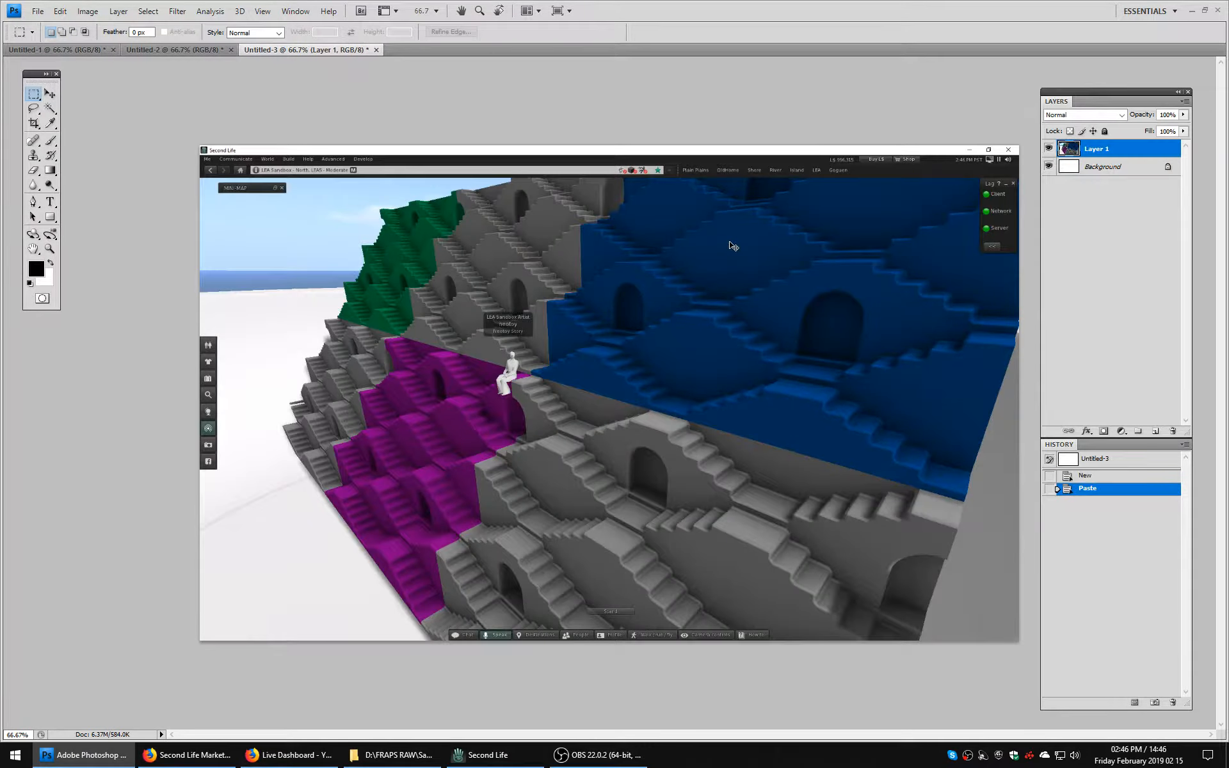
click(119, 11)
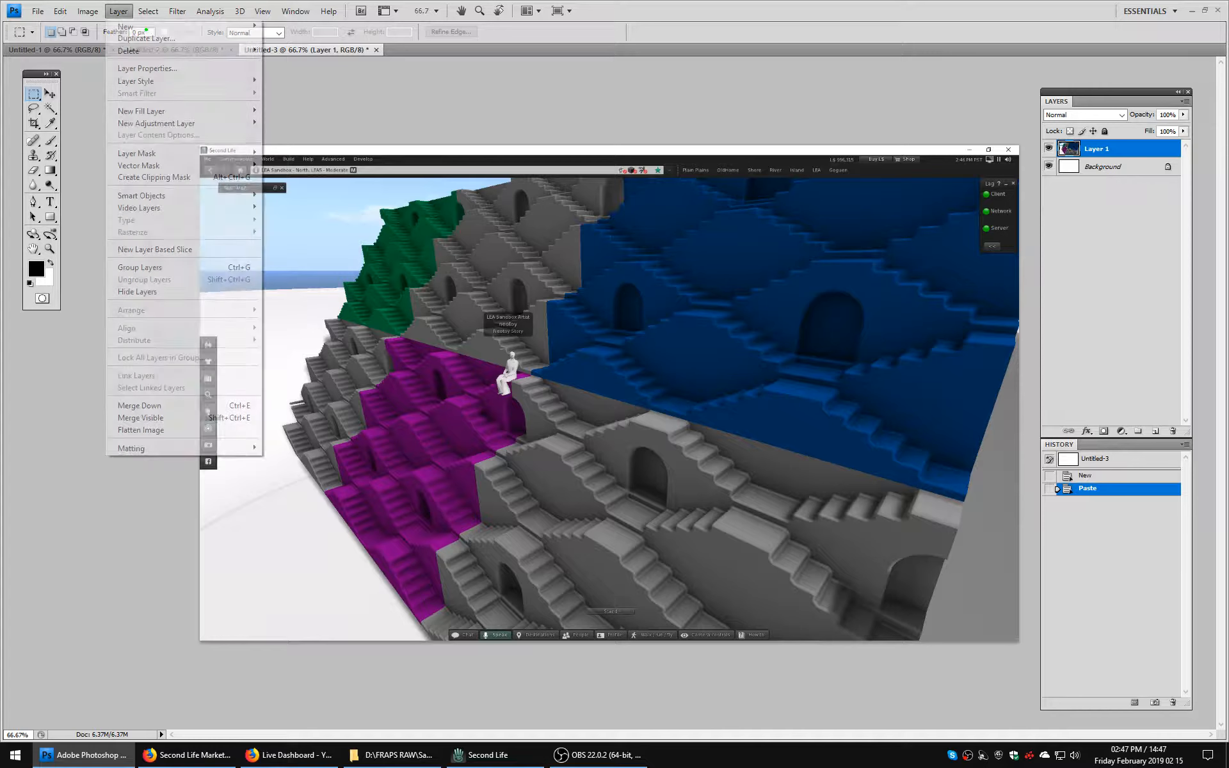
click(192, 431)
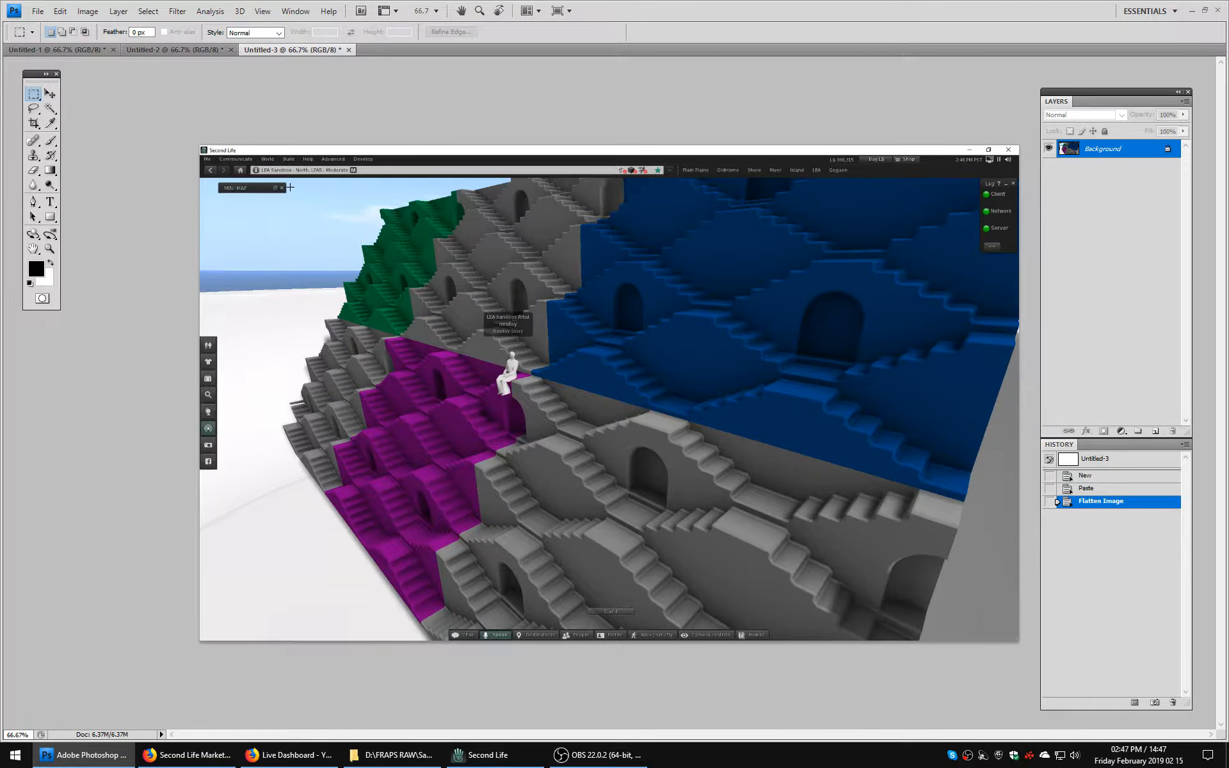
Crop the seated-avatar picture to a rectangle of wall and sky that excludes the viewer's interface, and clear the selection.
drag(570, 526, 570, 526)
drag(284, 275, 285, 253)
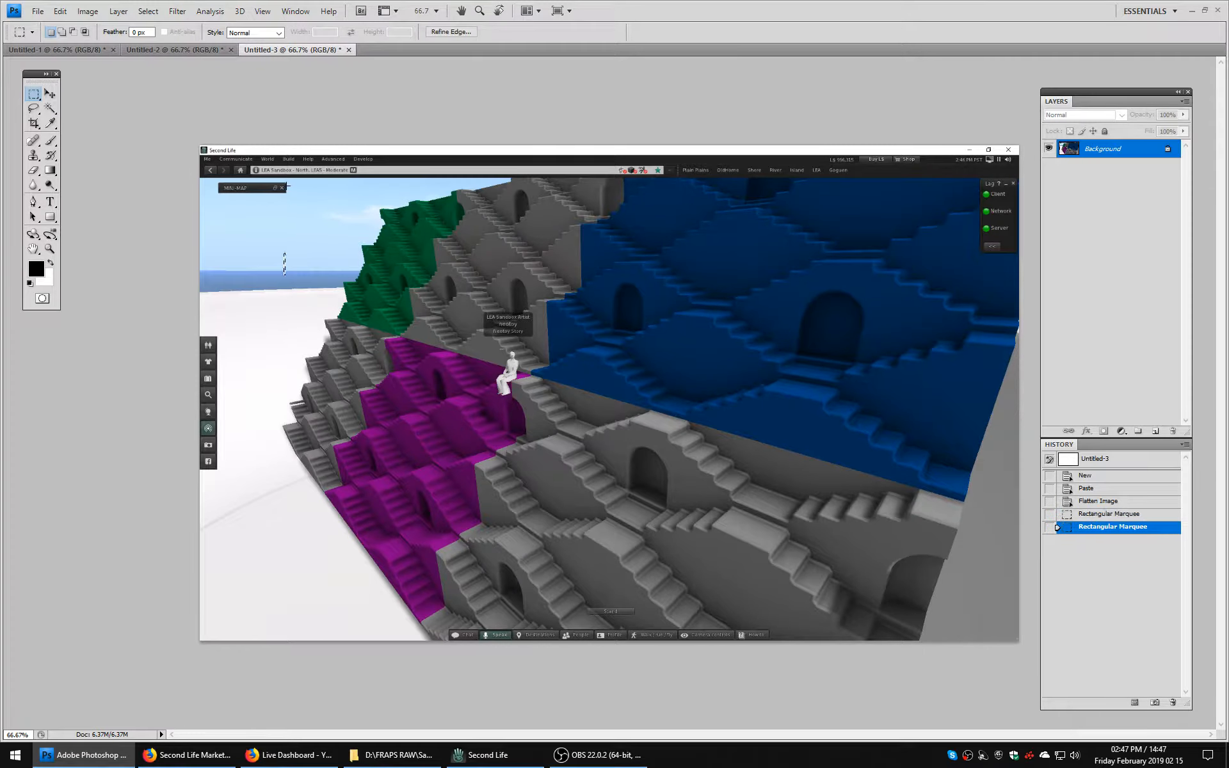
drag(841, 506, 844, 577)
drag(819, 631, 823, 603)
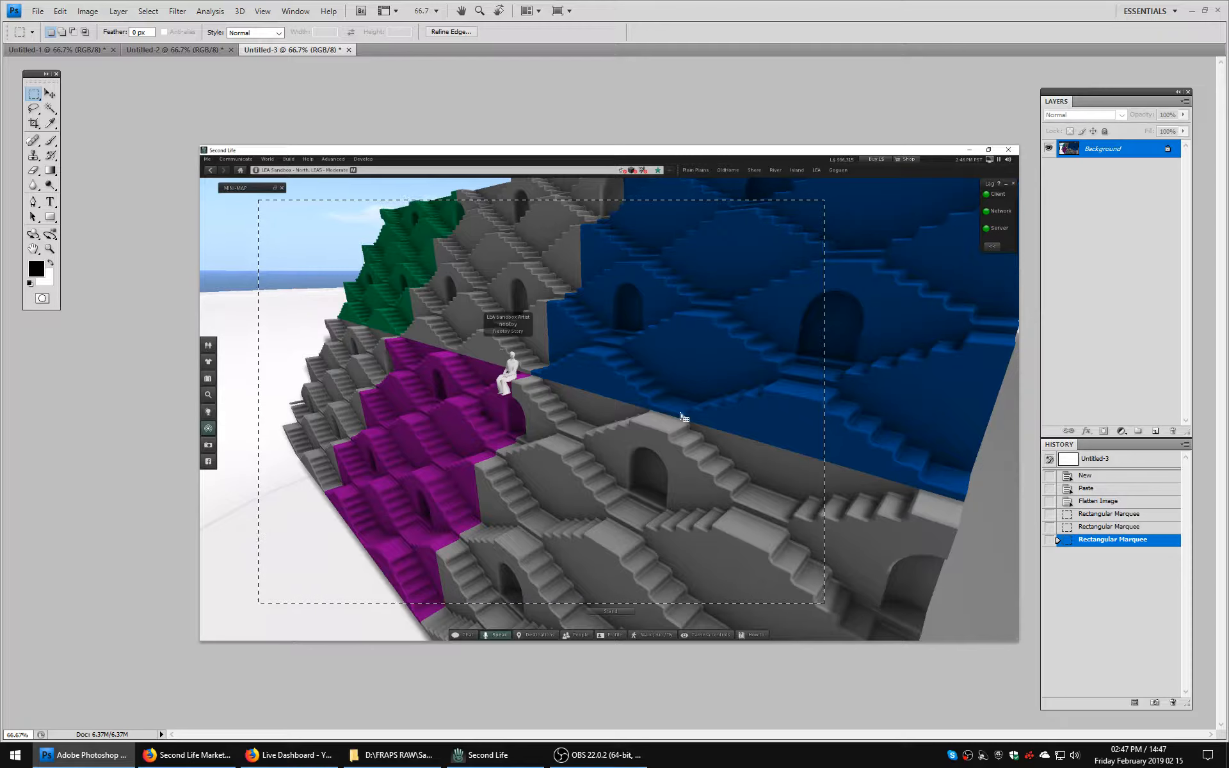
key(Right)
key(Right)
key(Right)
key(Right)
key(Right)
key(Right)
key(Right)
key(Right)
key(Right)
key(Right)
key(Right)
key(Right)
key(Right)
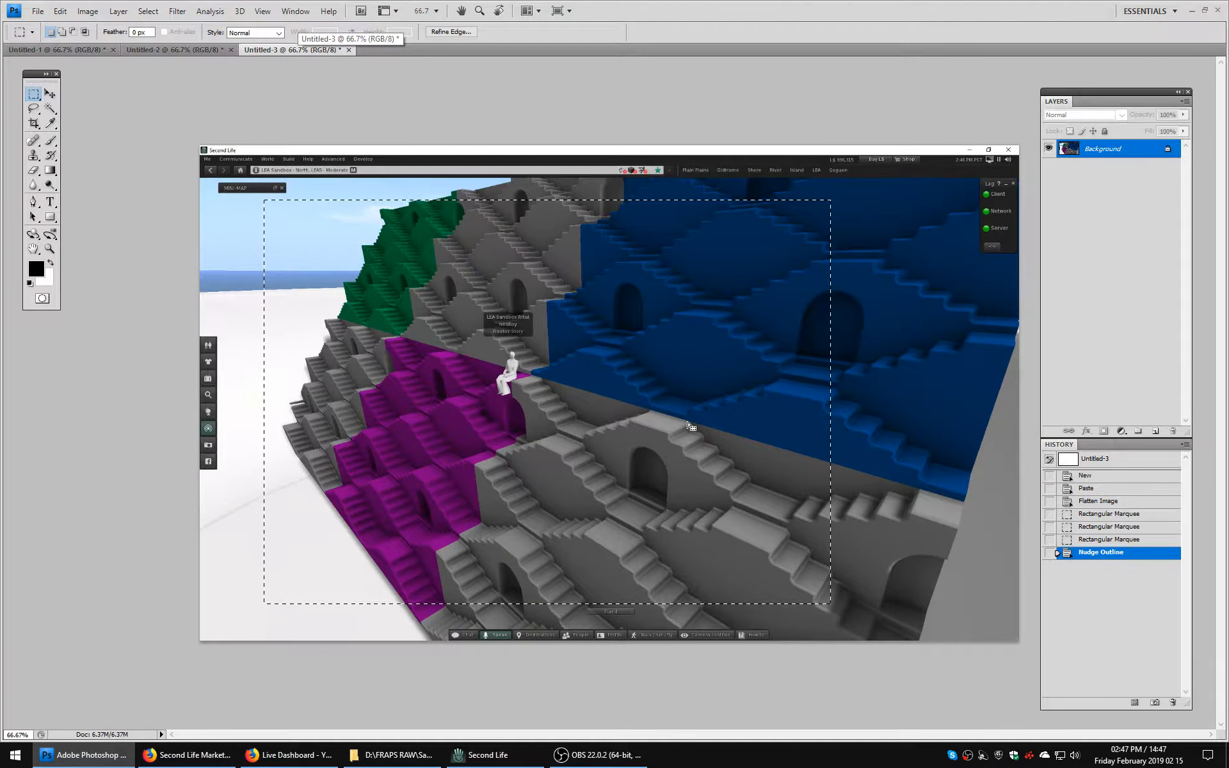
click(87, 11)
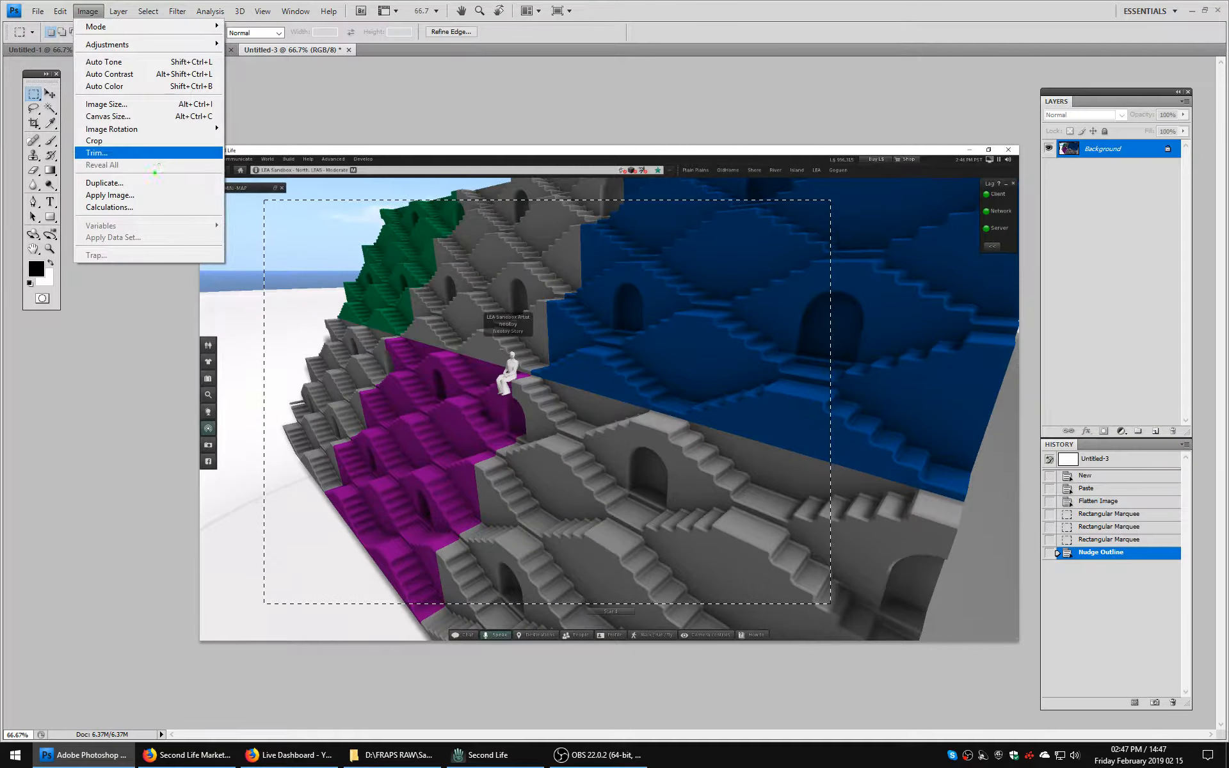
click(94, 140)
key(ctrl+d)
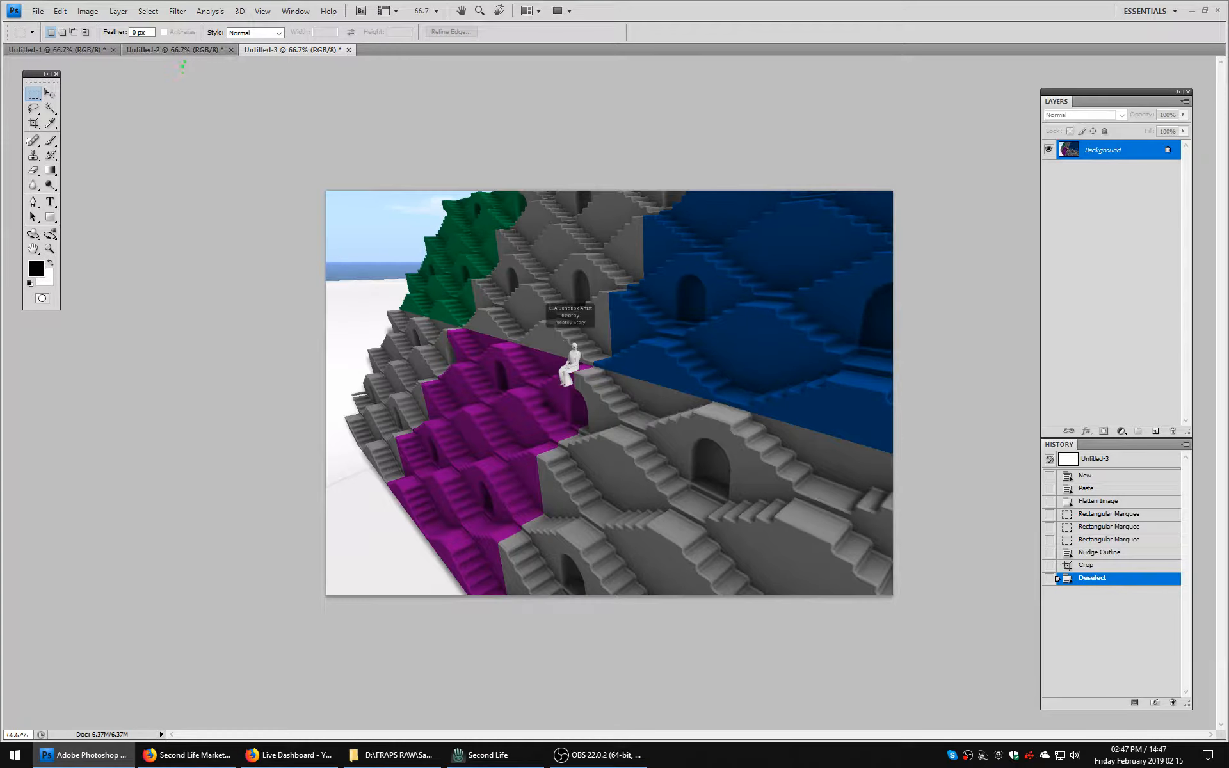
Crop the frontal wall picture in Untitled-2 closely around the whole stepwell wall.
click(181, 50)
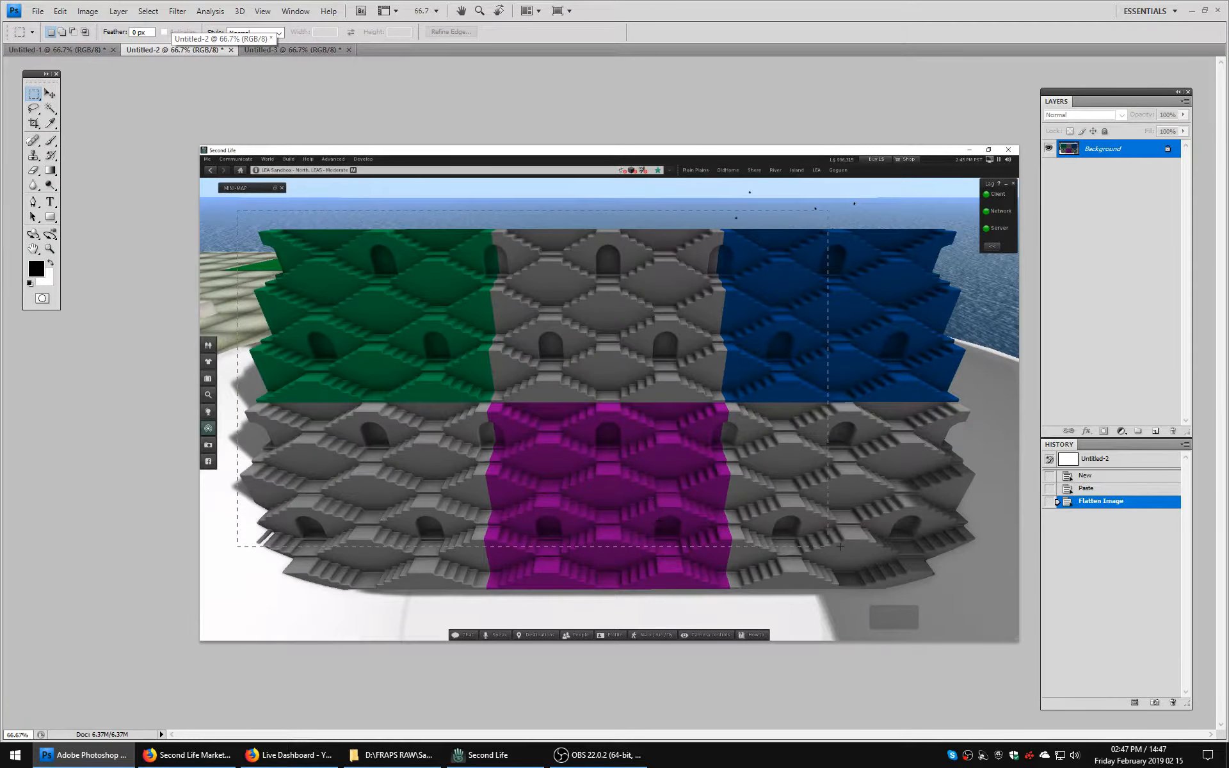
drag(962, 609, 977, 625)
drag(977, 625, 978, 592)
drag(978, 592, 977, 592)
key(shift+Down)
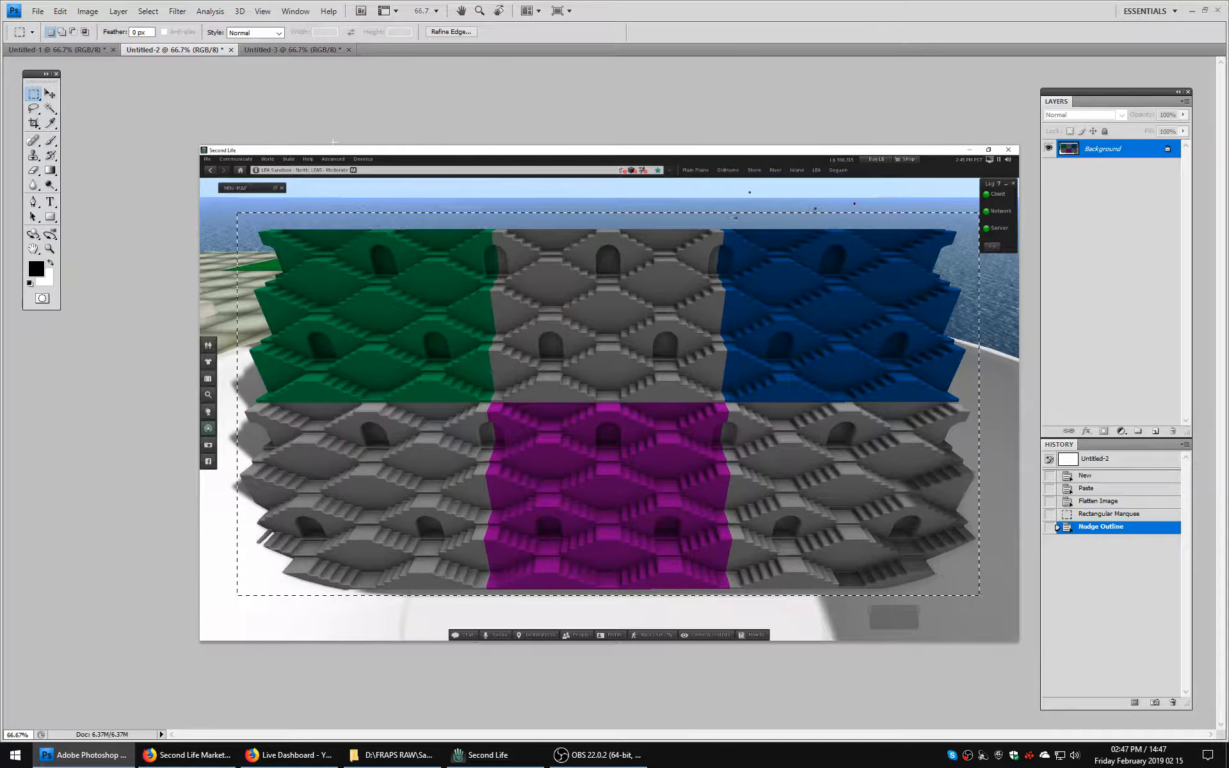
click(88, 11)
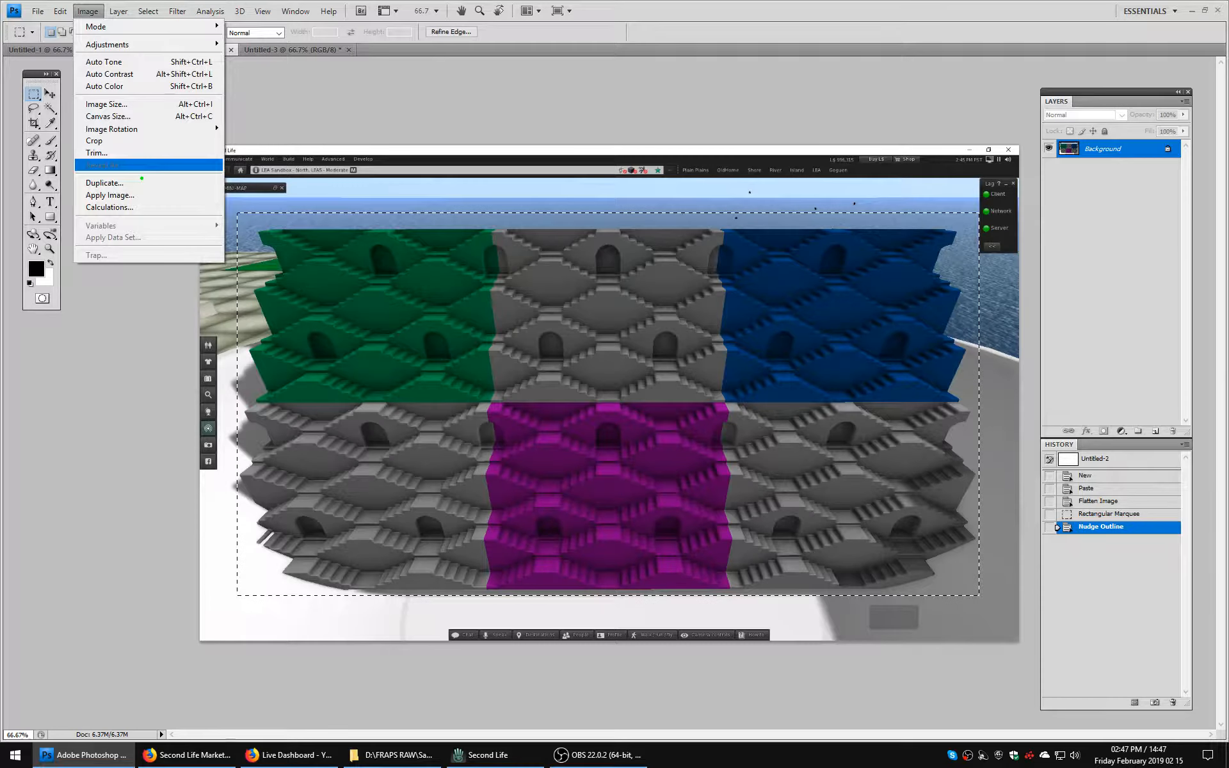
click(103, 140)
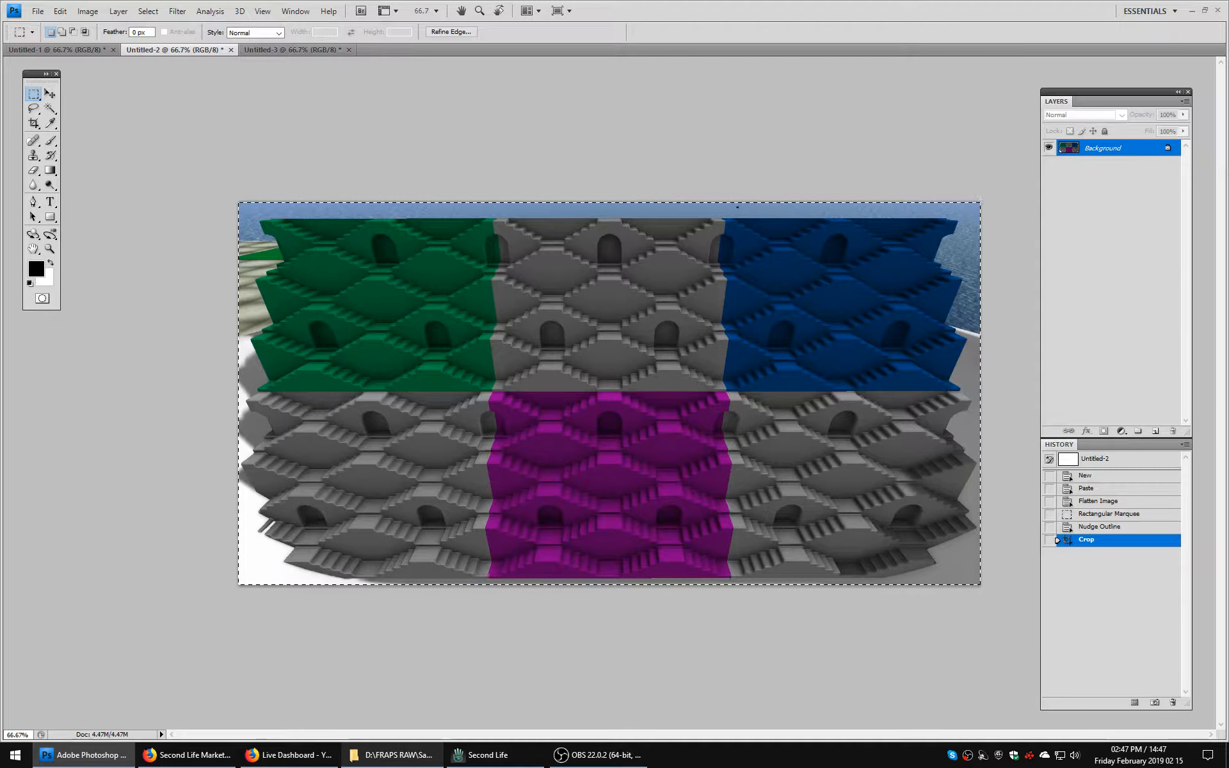
Check the naming pattern of the earlier picture slm0190-1.png in the Sawhorse Project folder without renaming it.
click(392, 754)
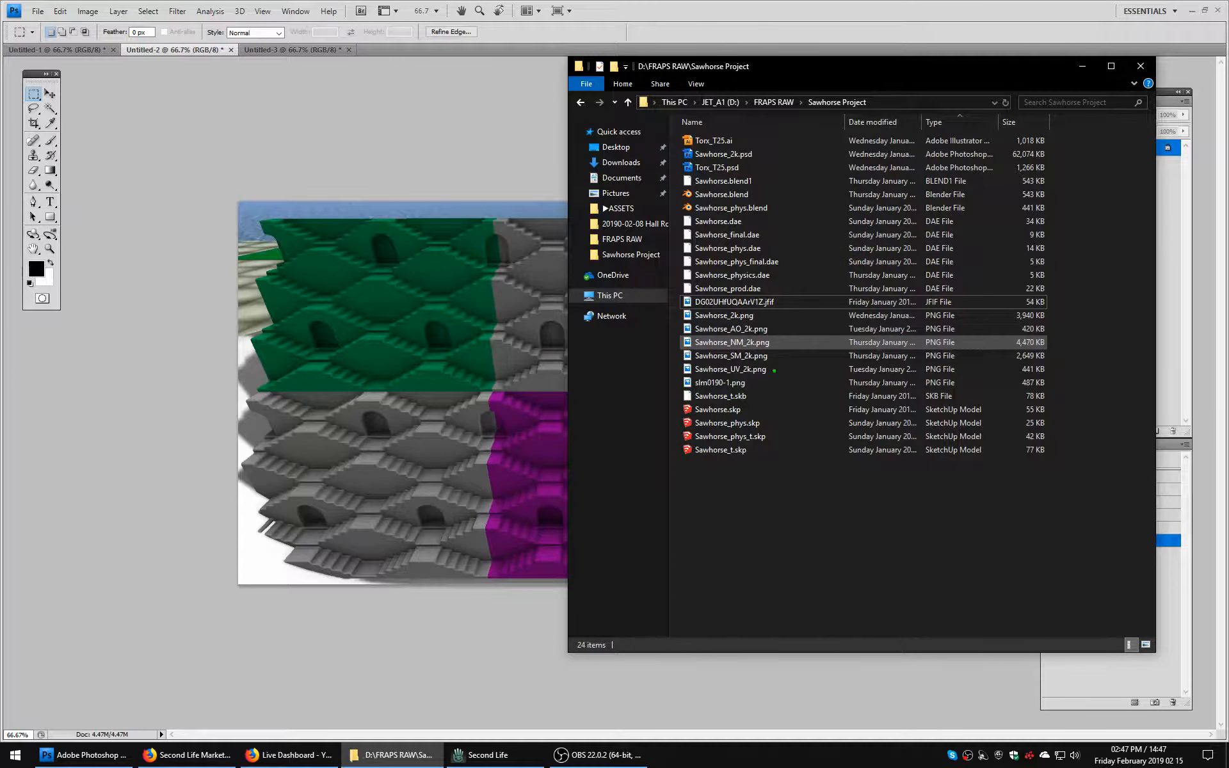
click(743, 383)
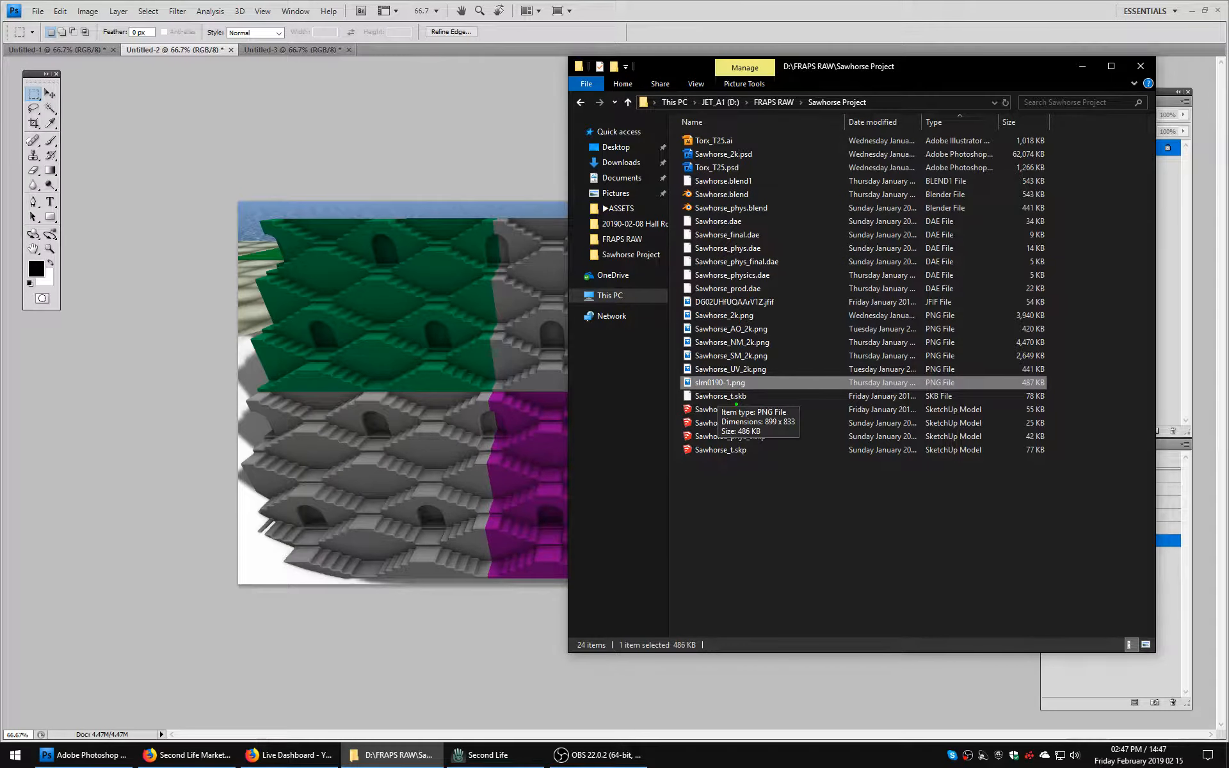
click(718, 383)
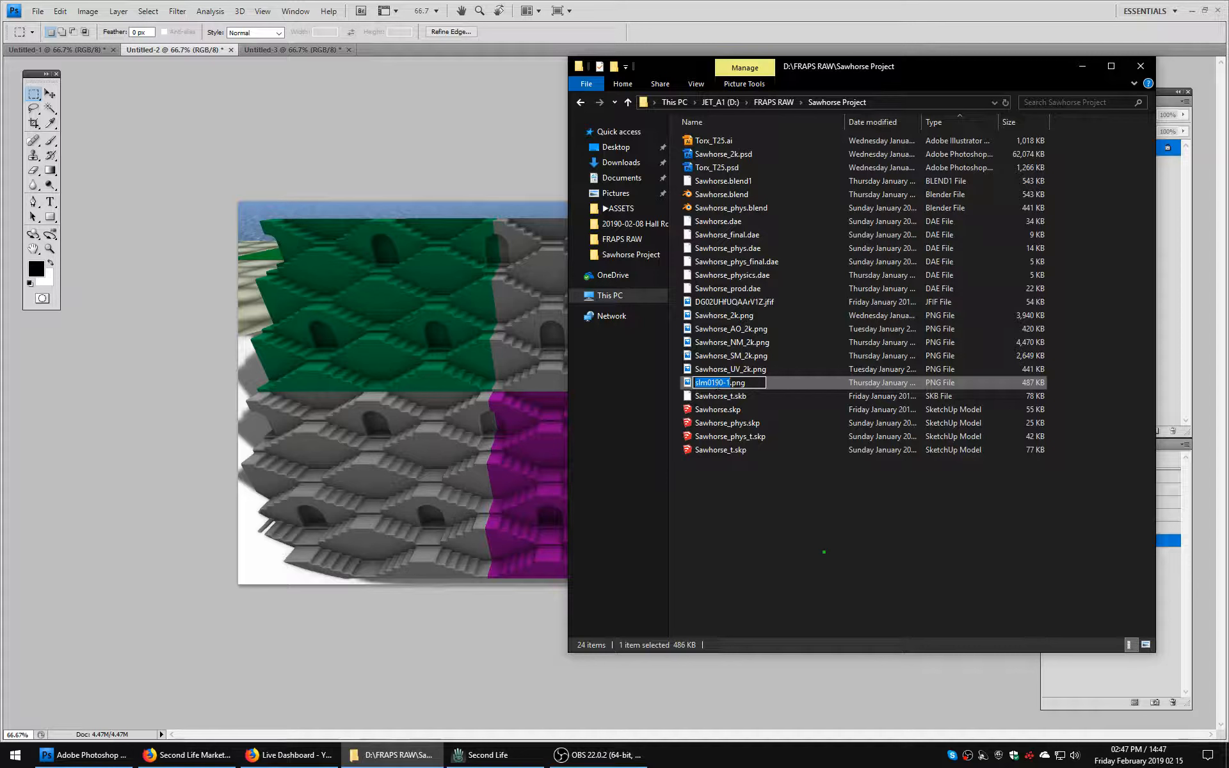
click(824, 552)
click(724, 384)
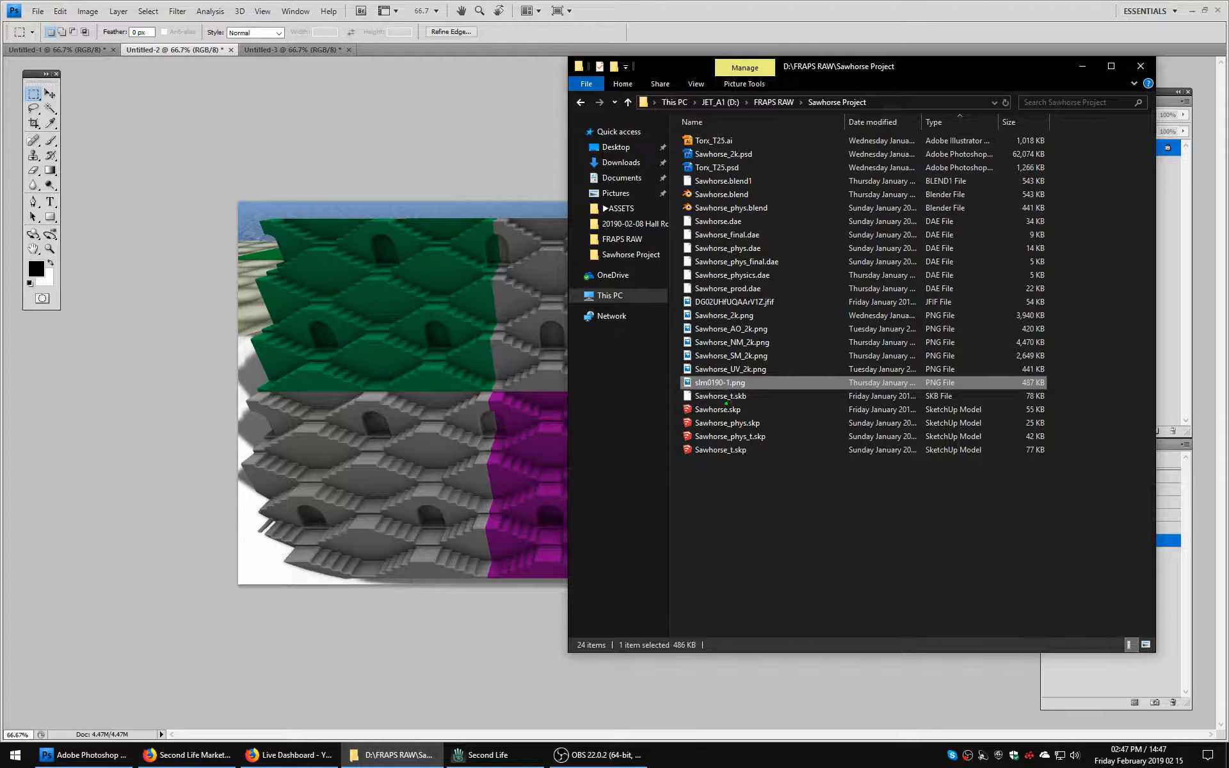
click(723, 382)
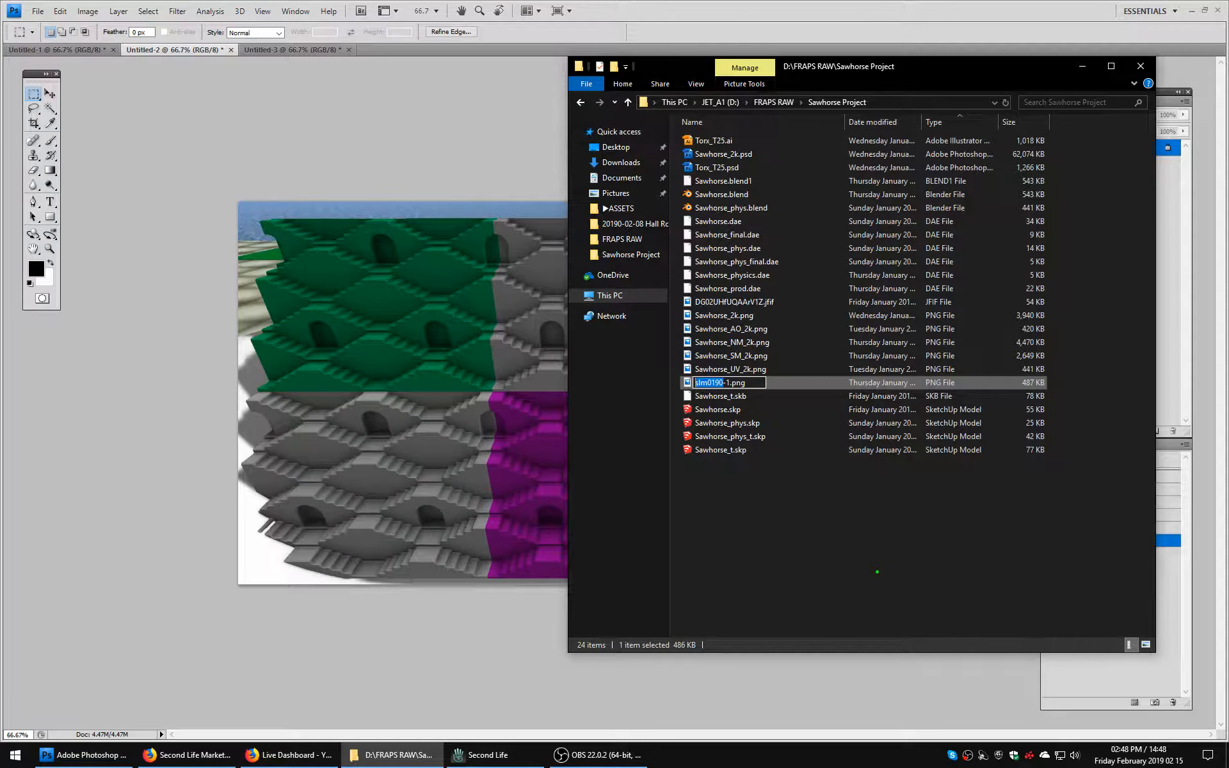
click(843, 573)
Export the frontal wall picture for web as a high-quality JPEG named slm0191-1.jpg on the Desktop, and close its document without saving.
click(39, 12)
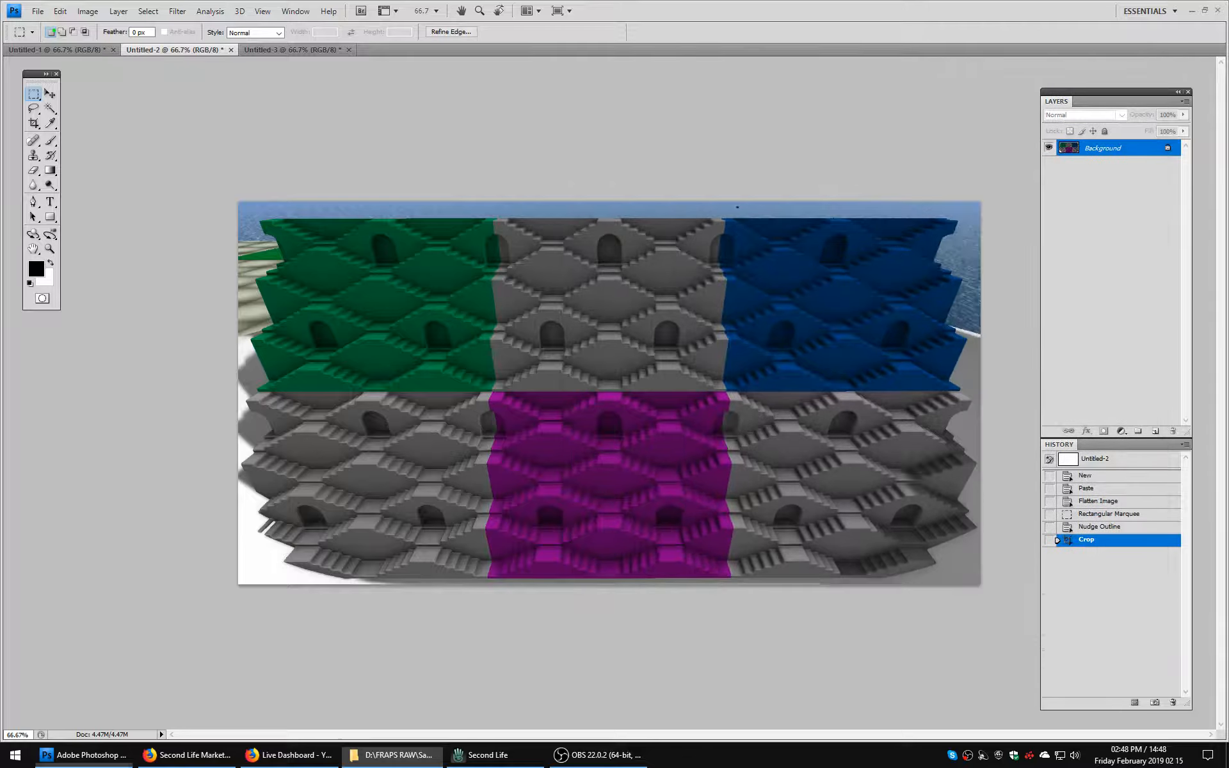
click(93, 208)
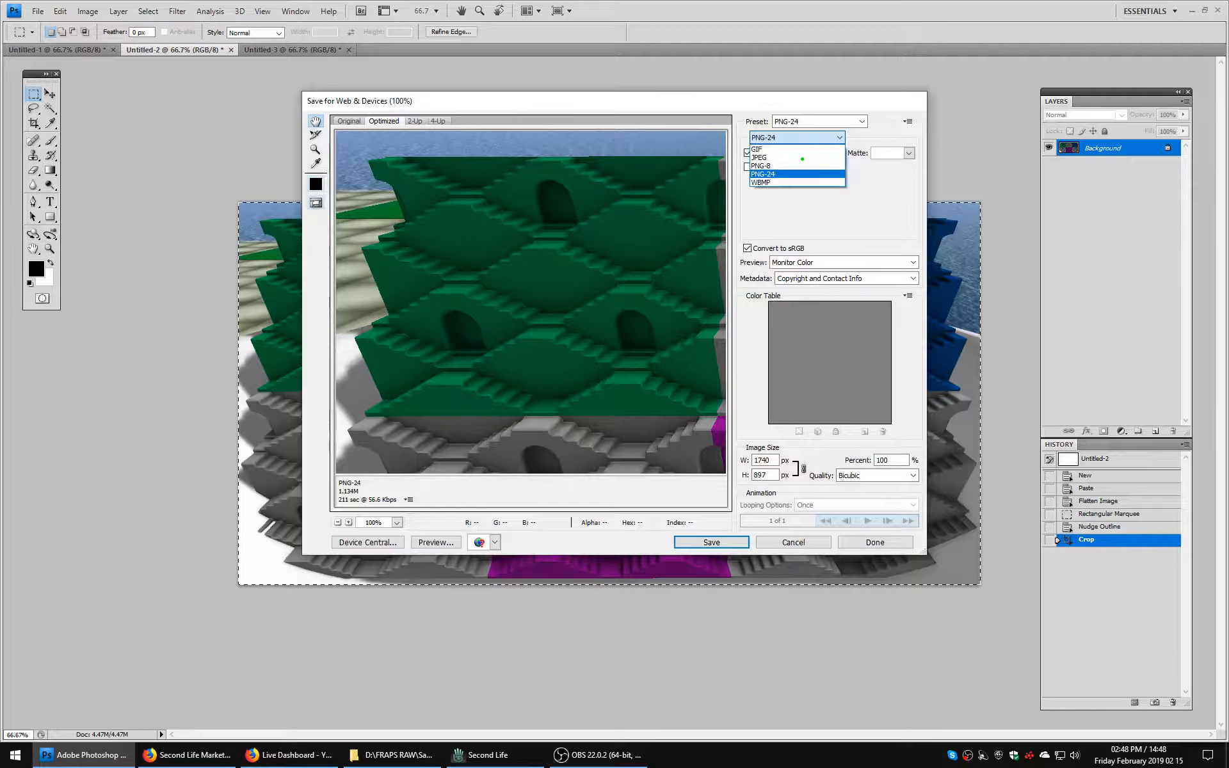
click(797, 137)
click(802, 178)
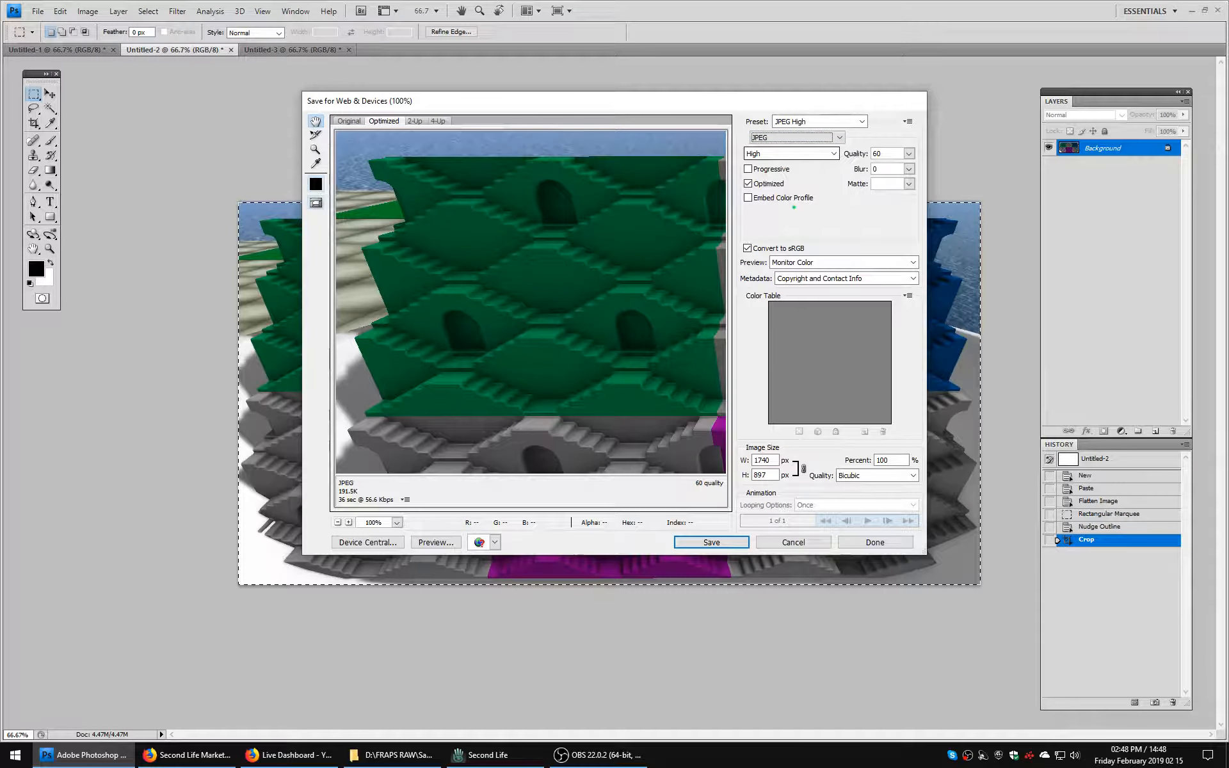
click(711, 542)
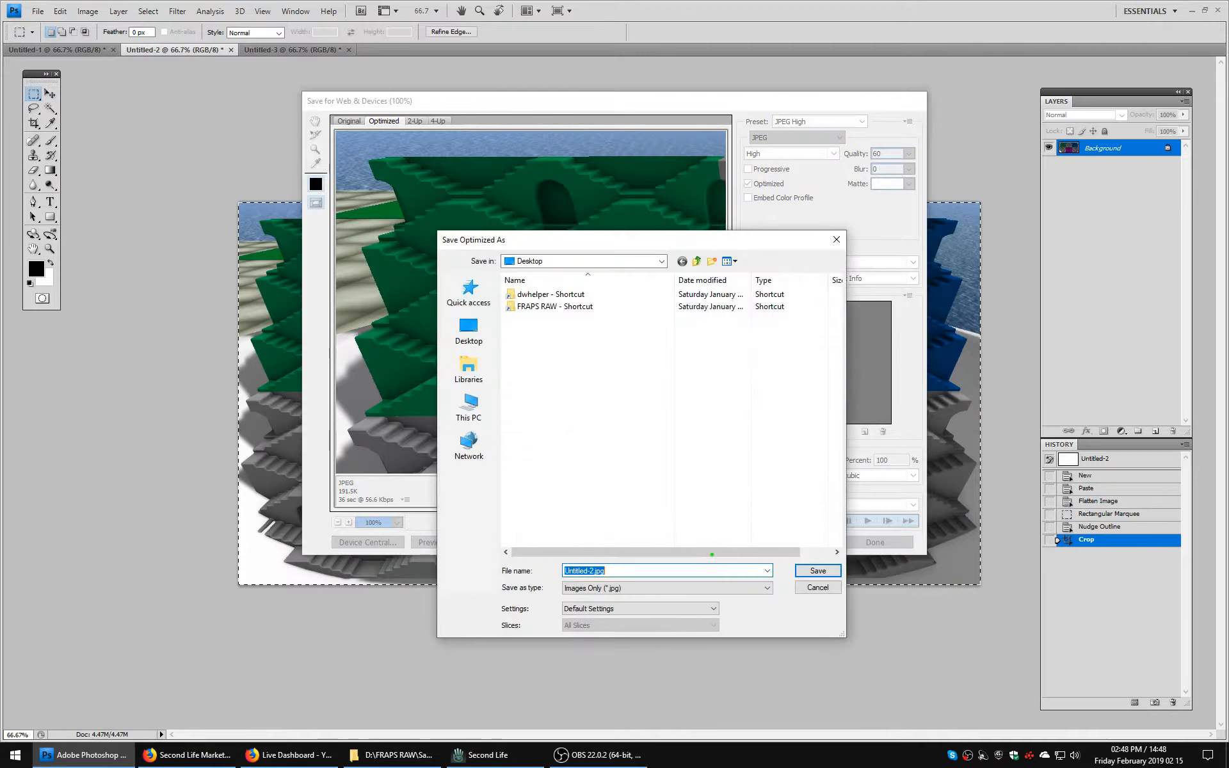
click(592, 572)
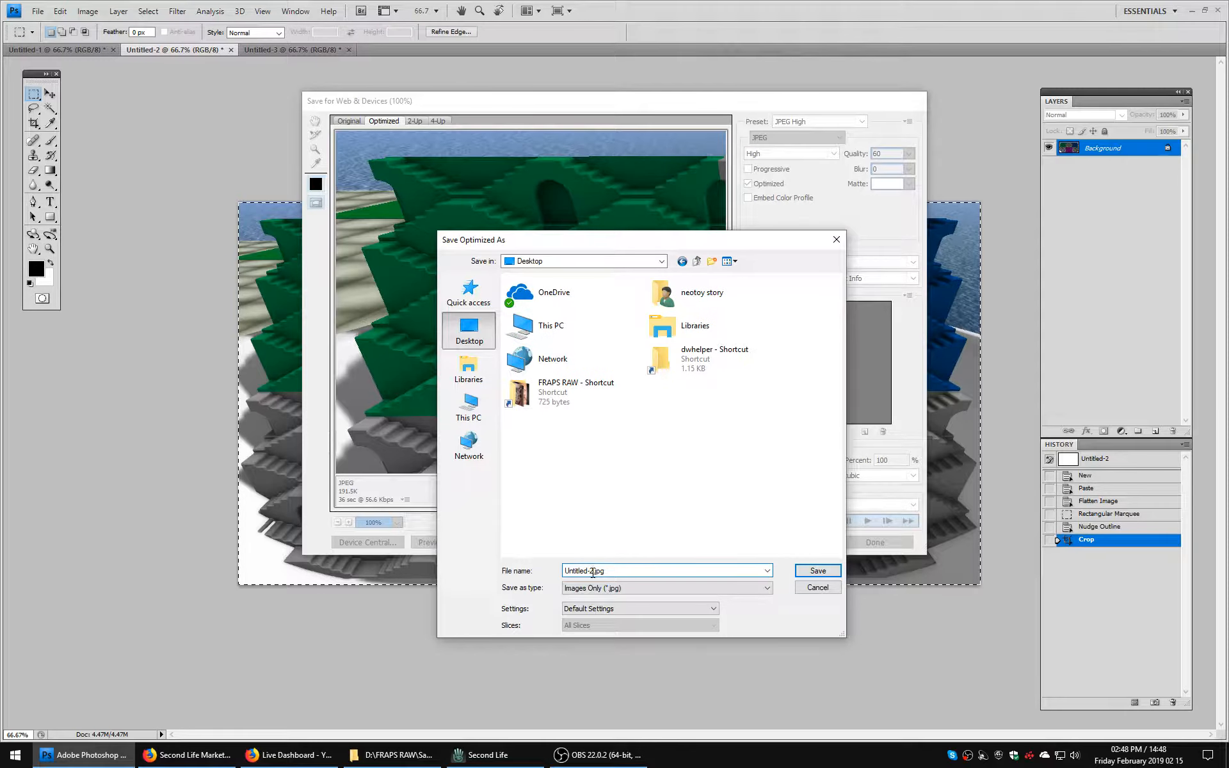
text(slm0190)
text(-1)
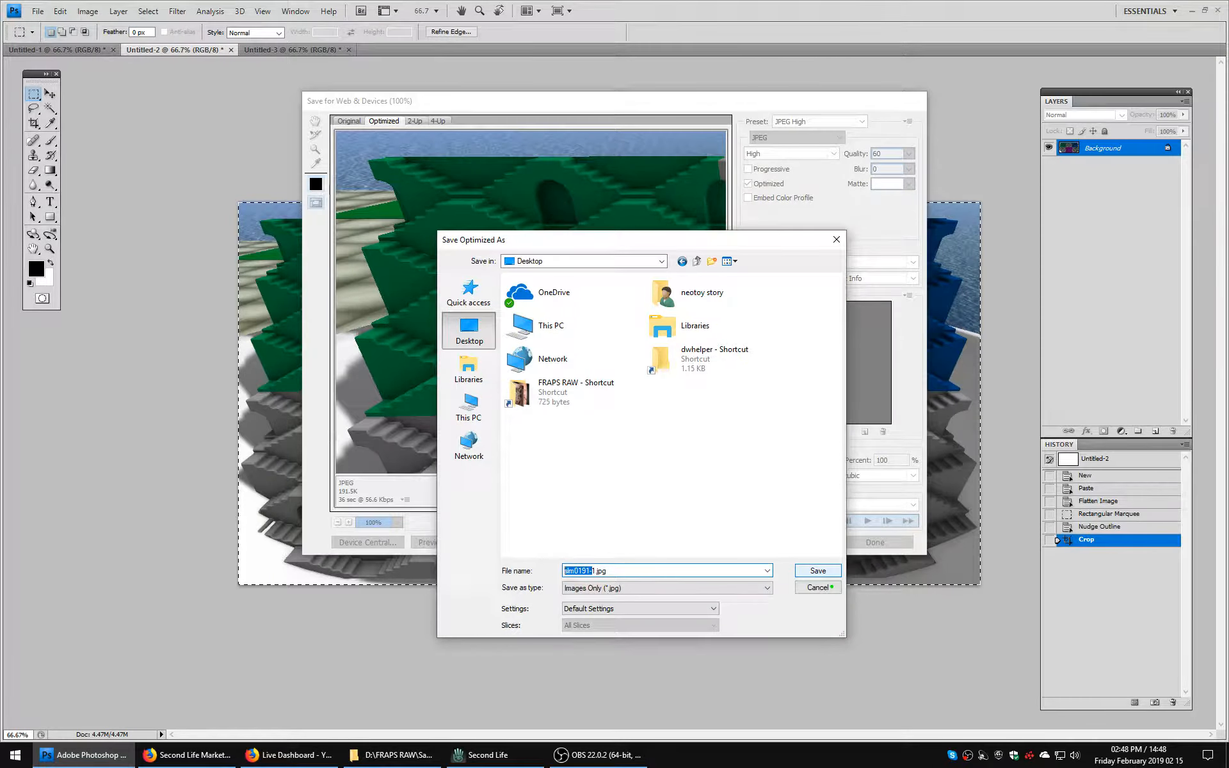
key(Return)
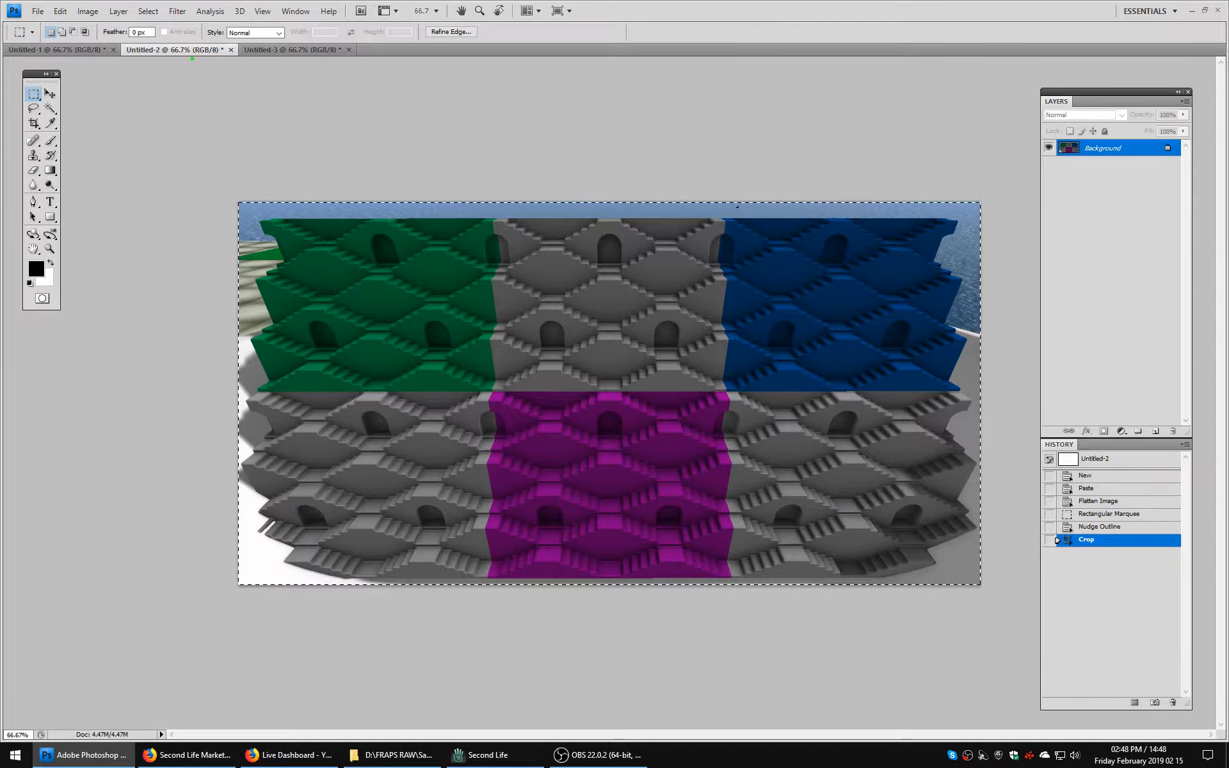
key(ctrl+w)
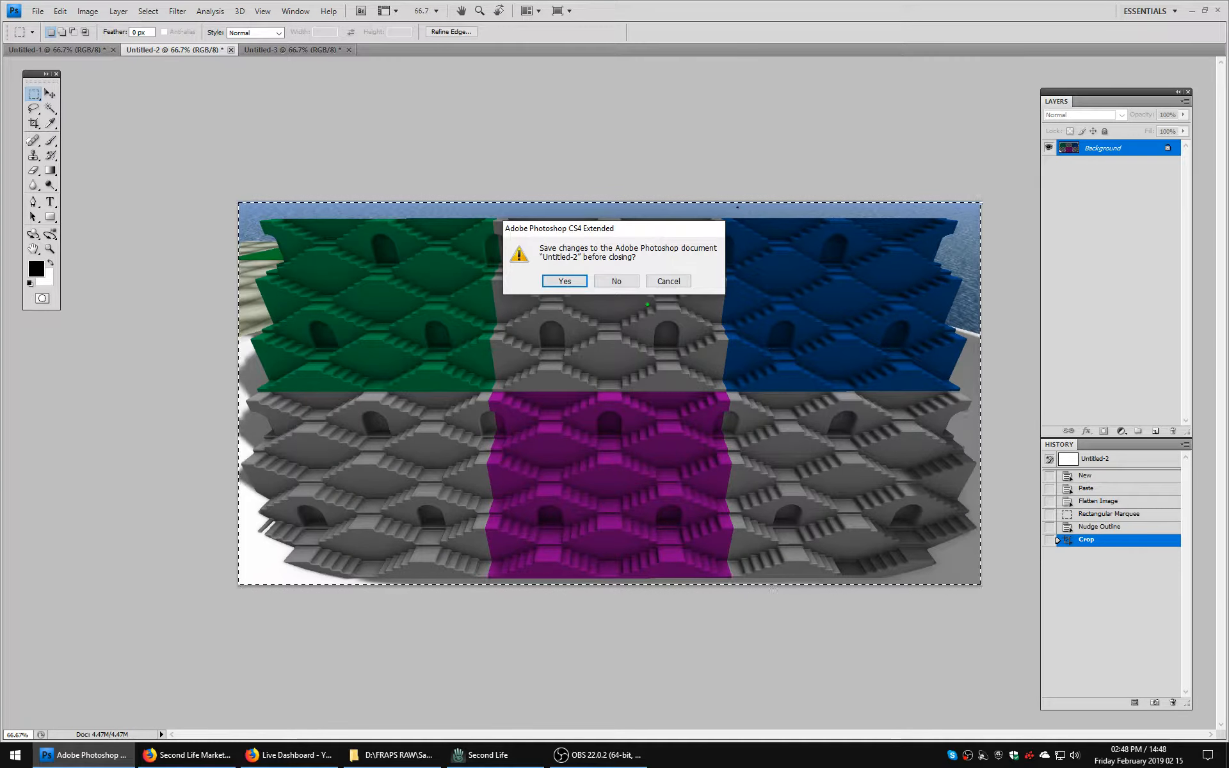
key(n)
Export the seated-avatar picture for web to the Desktop as the high-quality JPEG slm0191-2.jpg.
click(37, 11)
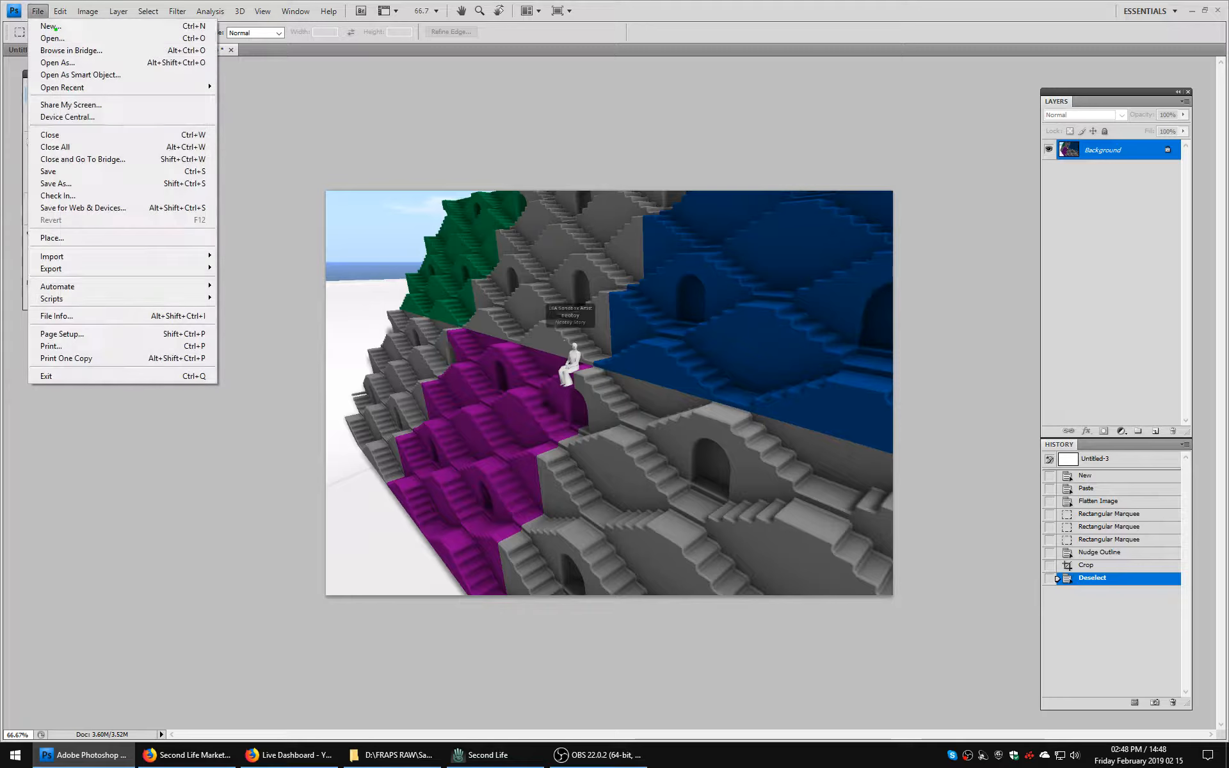
click(106, 208)
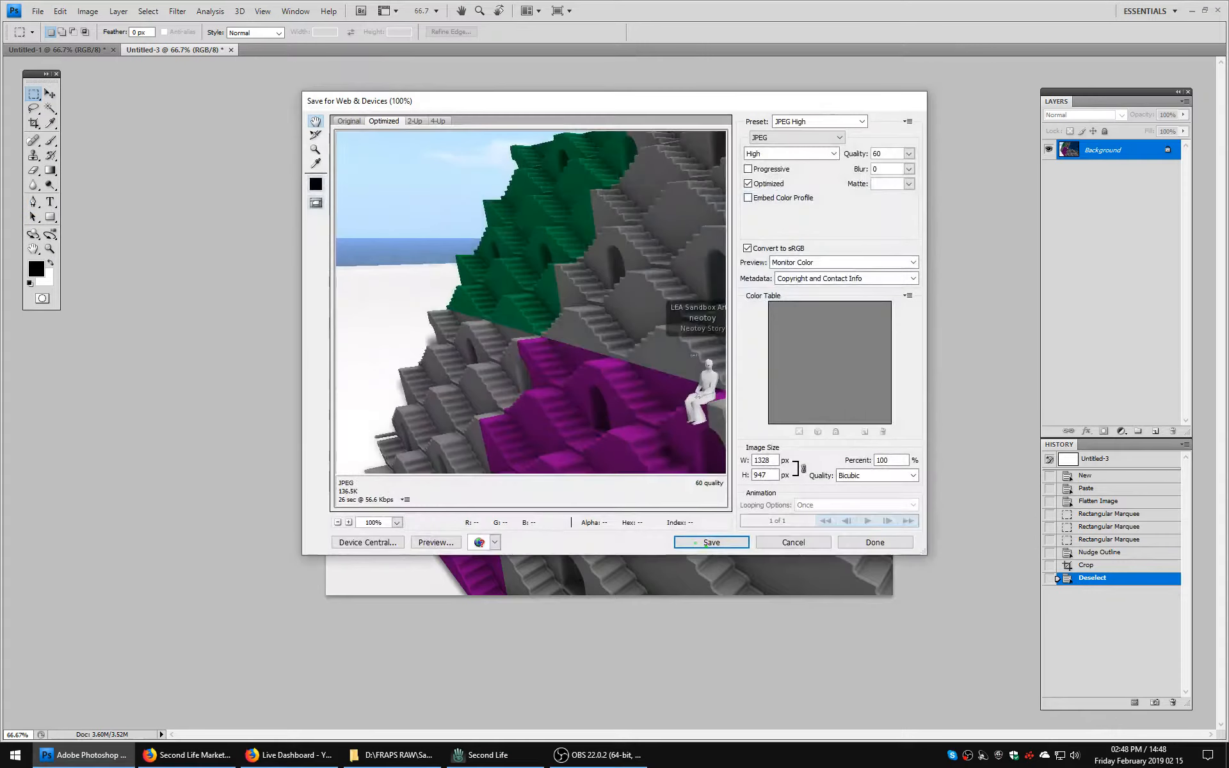
key(Return)
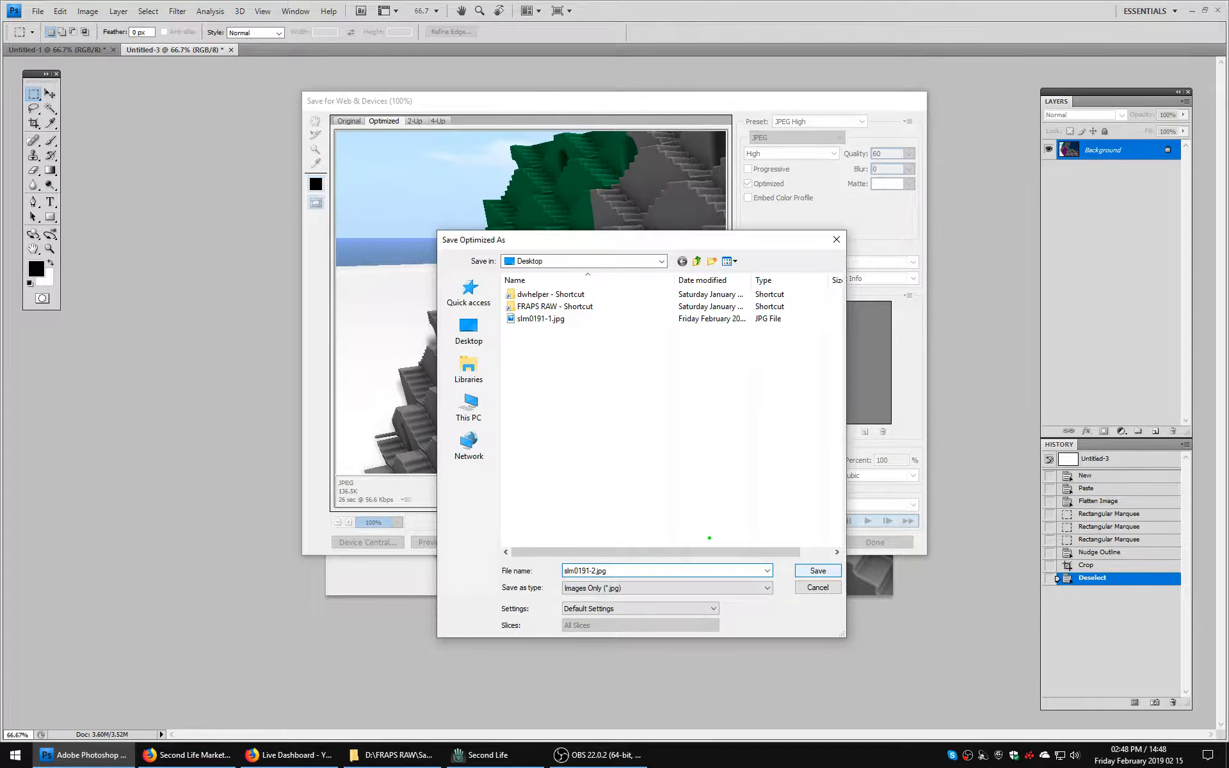
key(Return)
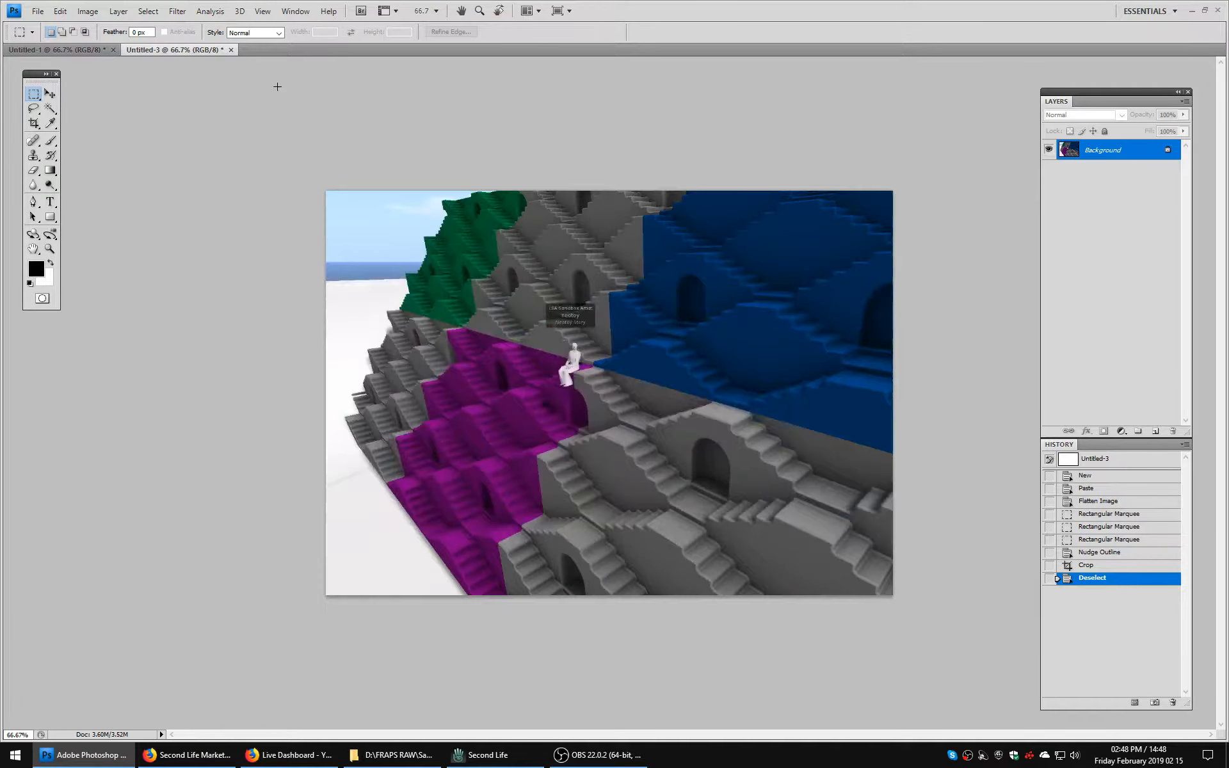
Close the seated-avatar picture without saving and export the remaining gray stepwell picture for web to the Desktop as high-quality JPEG slm0191-3.
click(231, 49)
click(616, 282)
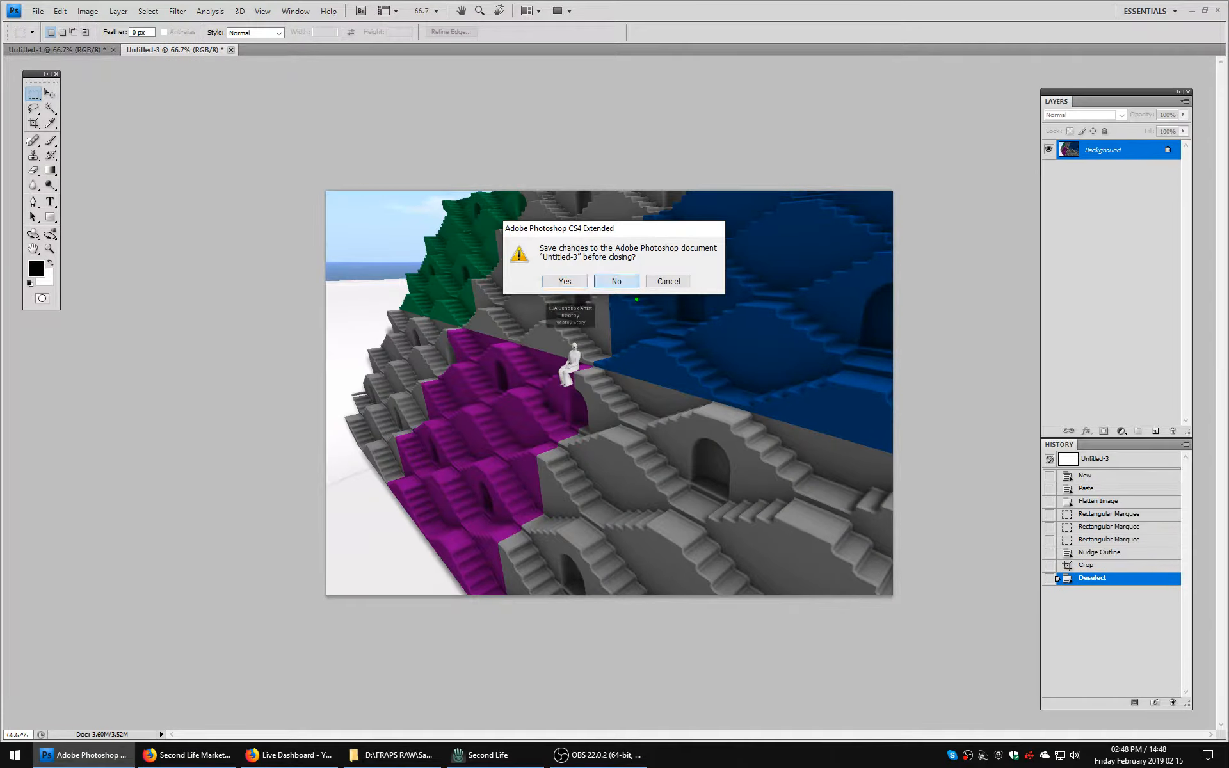
click(38, 11)
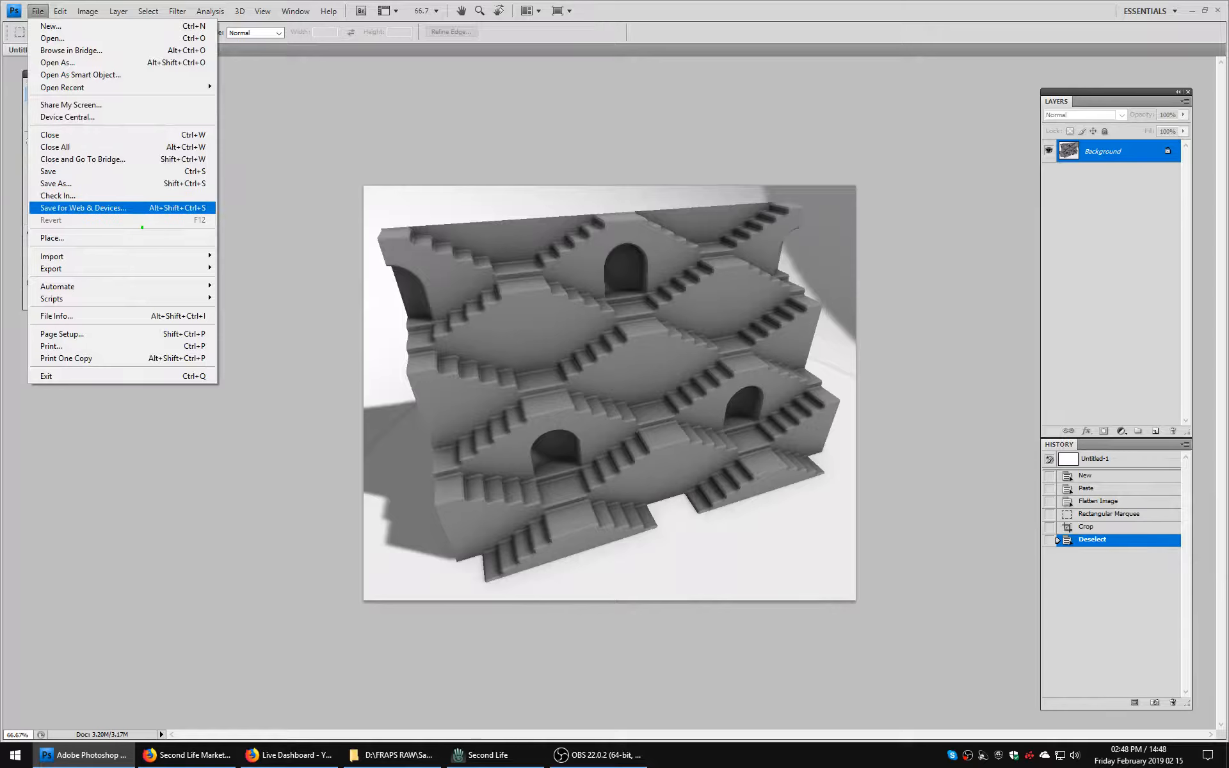
click(83, 207)
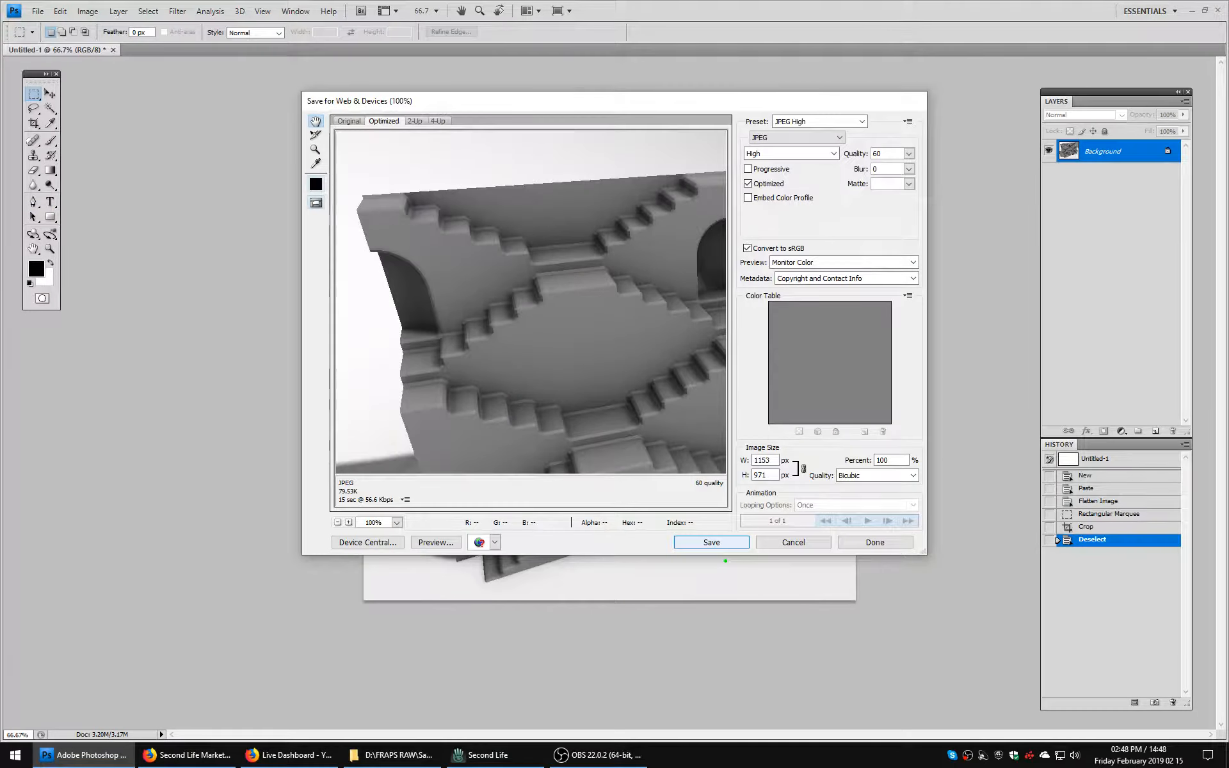
click(716, 544)
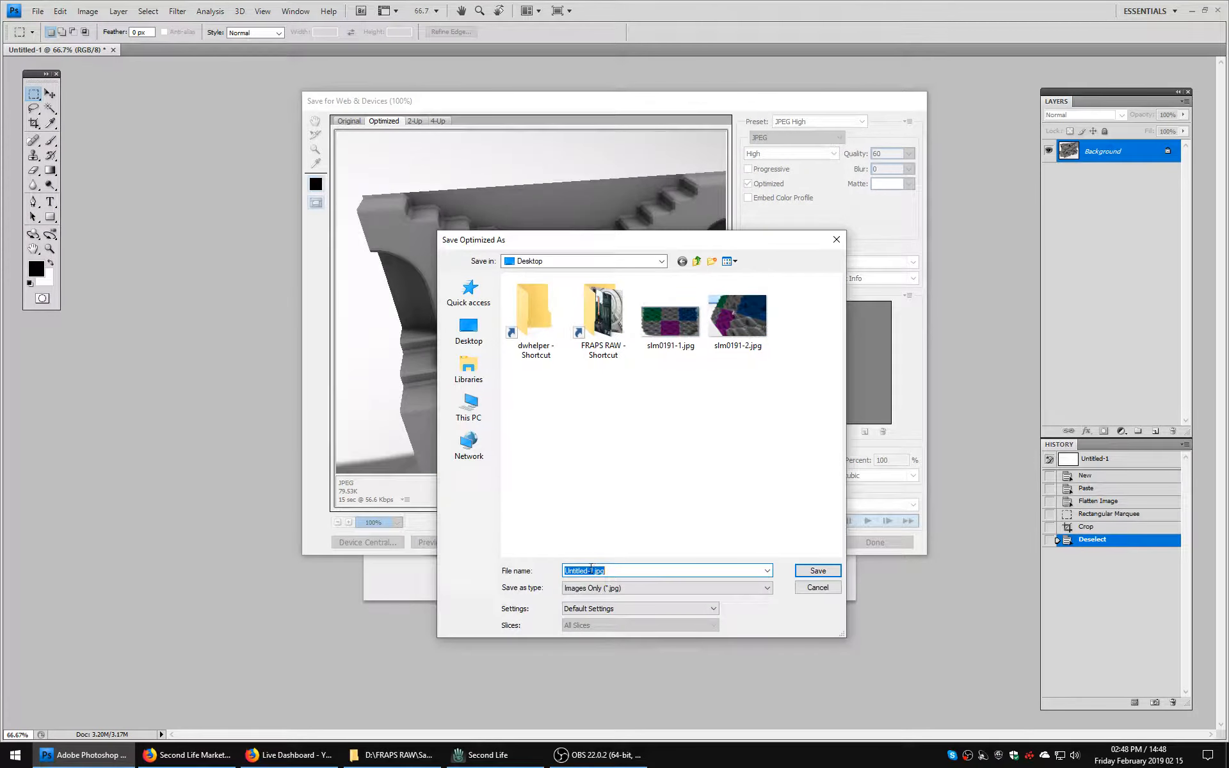
drag(593, 572, 451, 564)
text(slm0191-3)
click(468, 329)
key(Return)
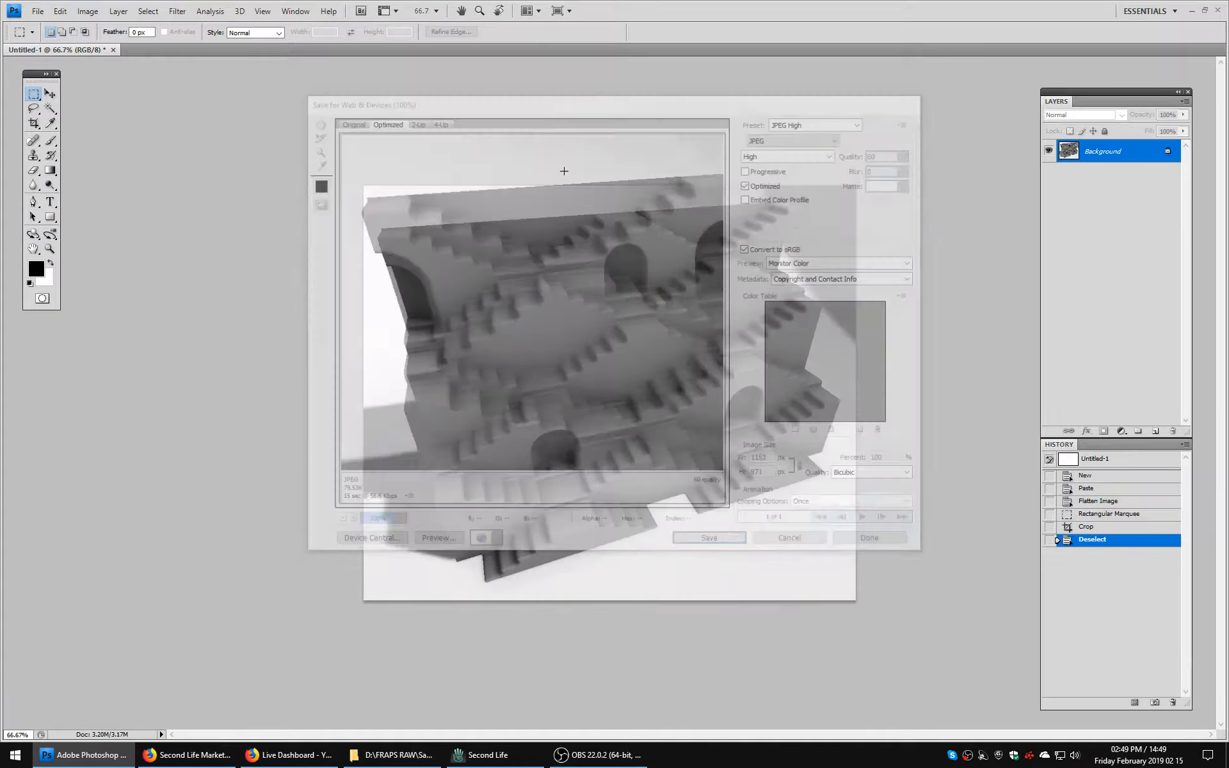
Close the gray stepwell picture without saving, and return to Second Life with the Sawhorse Project folder window closed.
click(113, 50)
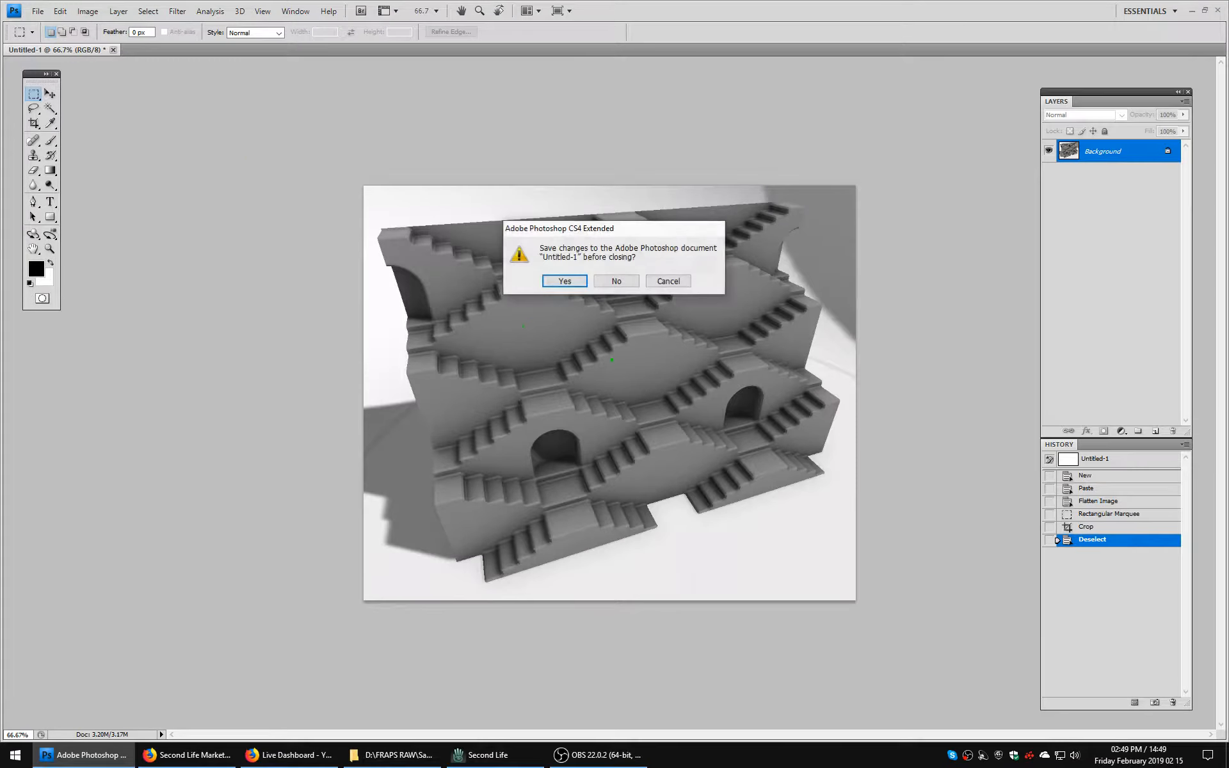
click(614, 282)
click(1191, 11)
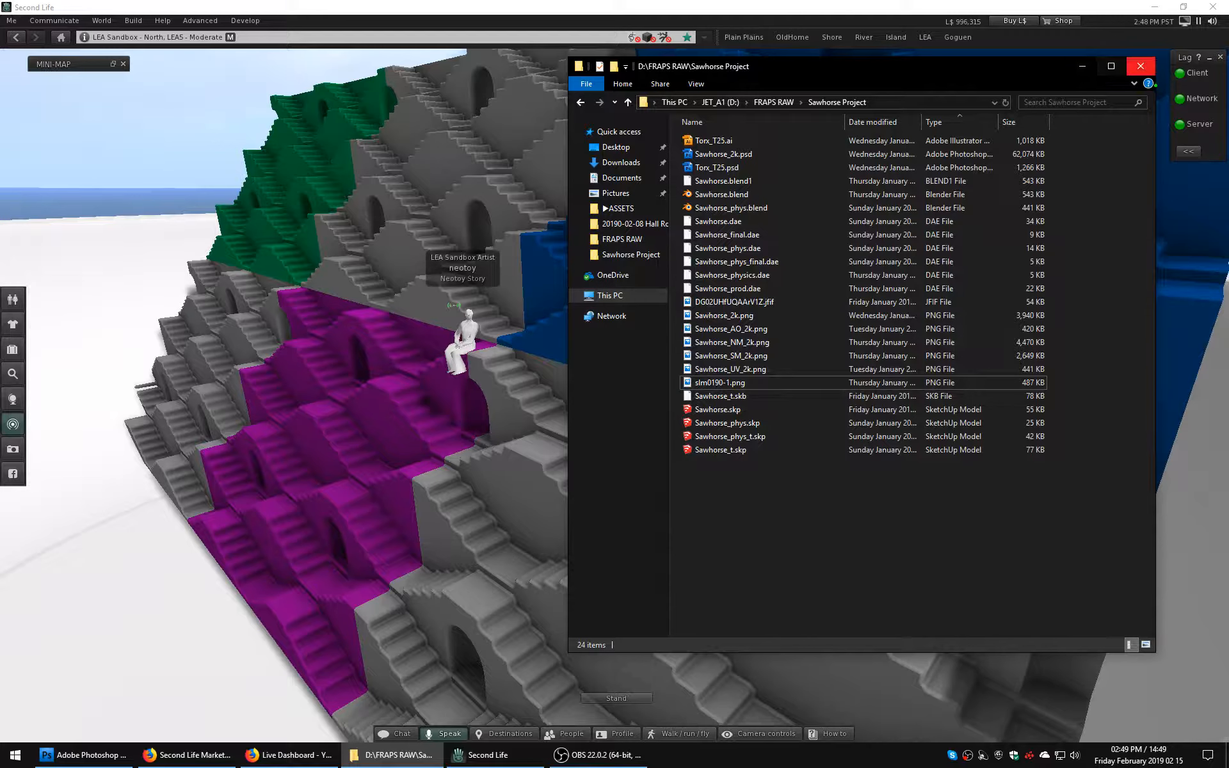
click(1140, 66)
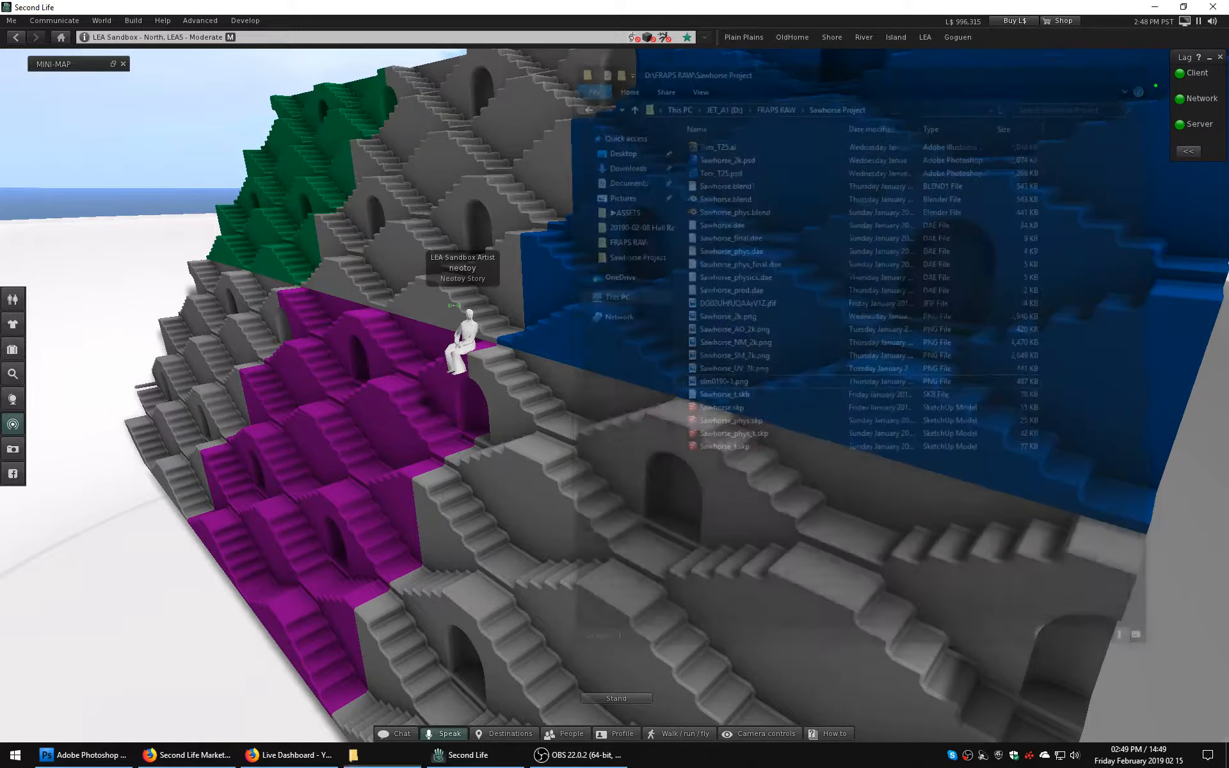
Open the inventory and make the seated avatar stand up from the stepwell wall.
alt+drag(410, 327, 690, 527)
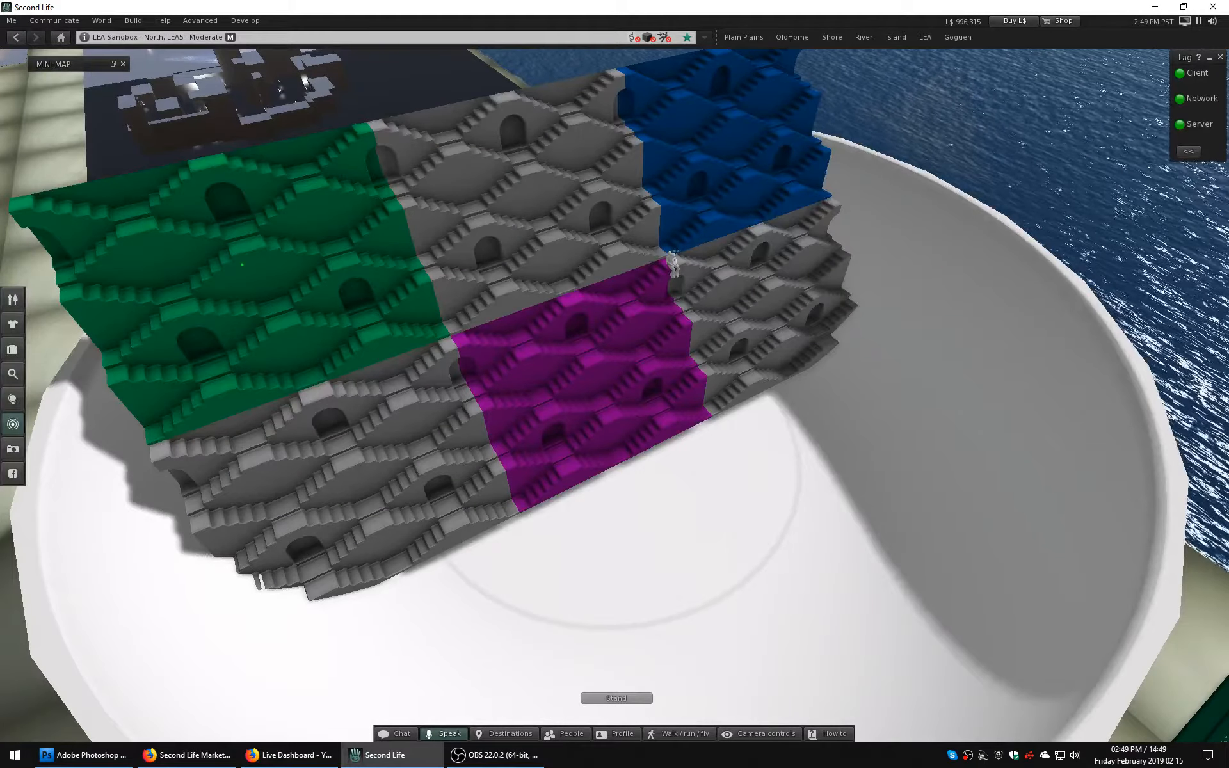
key(ctrl+i)
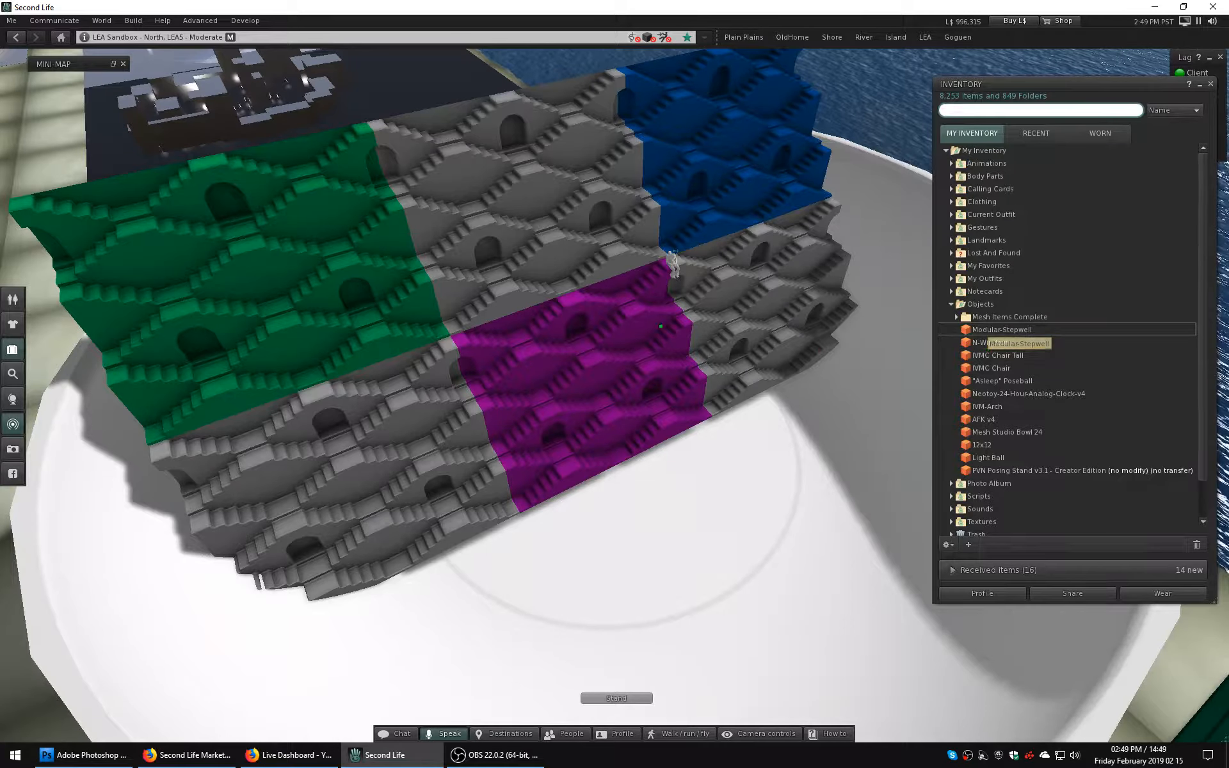
right_click(581, 205)
key(Escape)
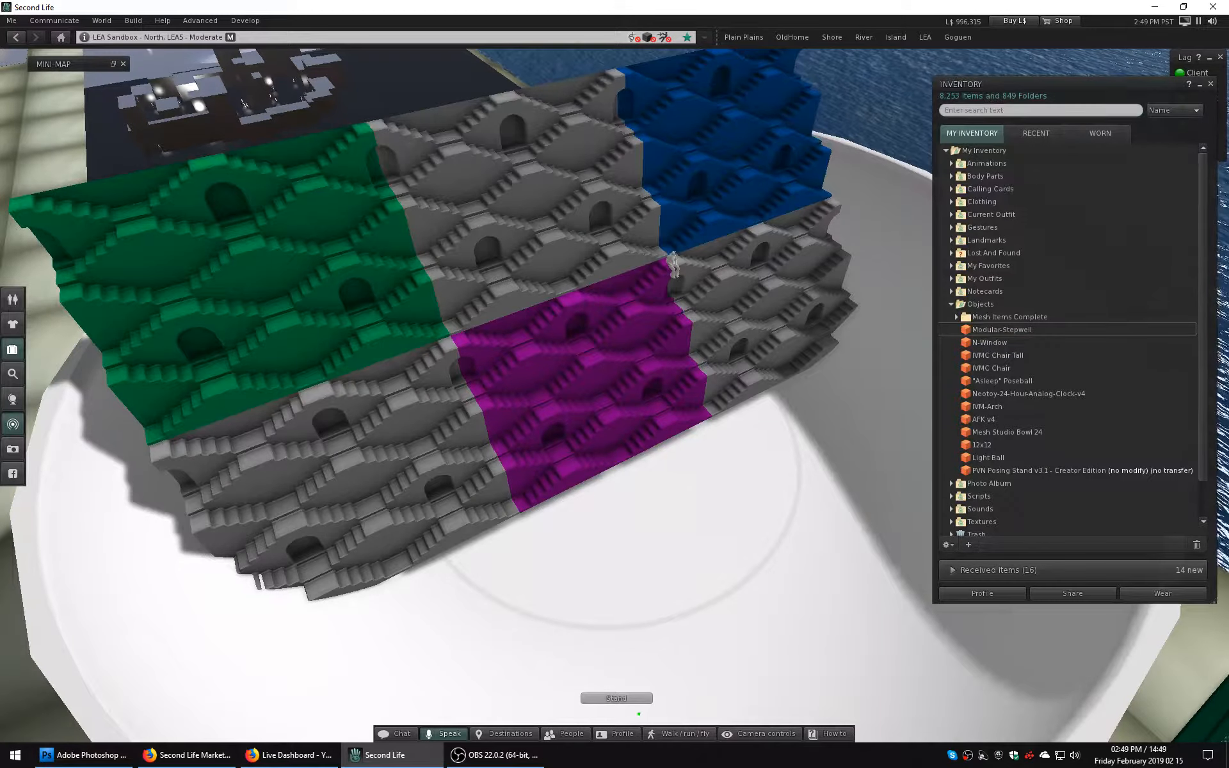
click(620, 698)
Delete the upper and the lower row of stepwell modules from the sandbox.
right_click(582, 229)
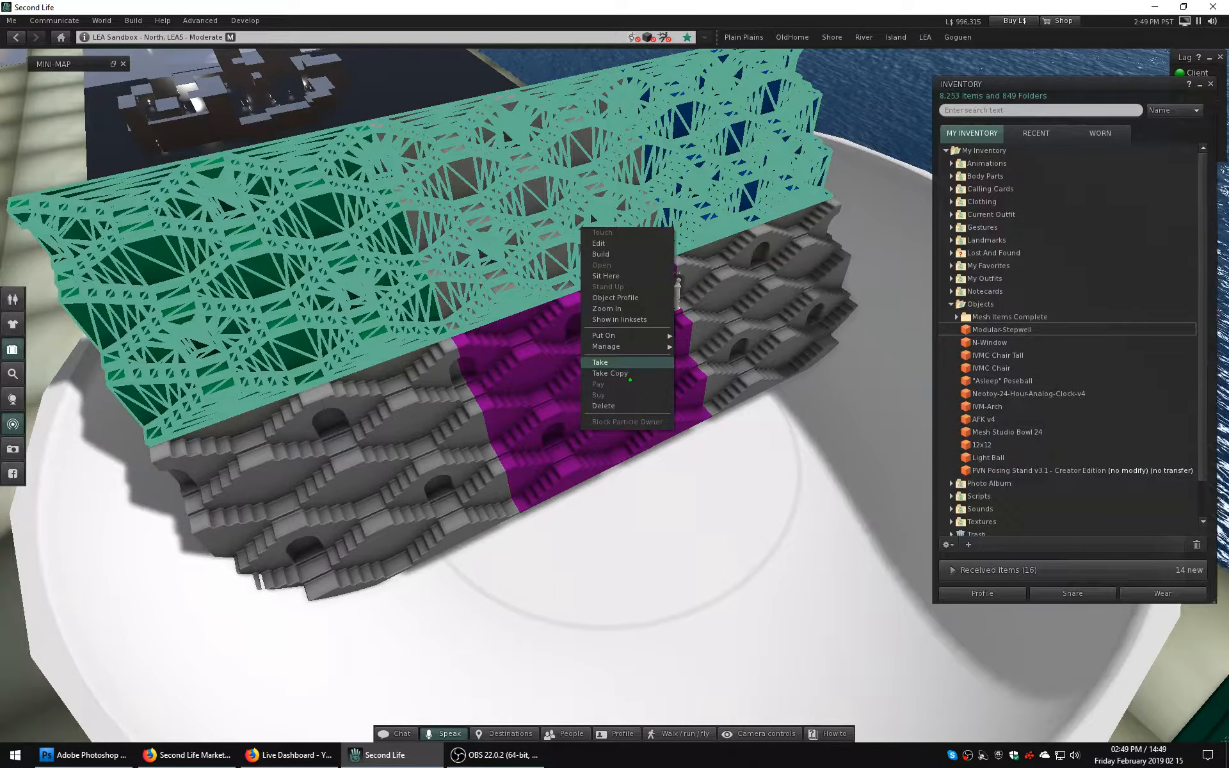
click(605, 406)
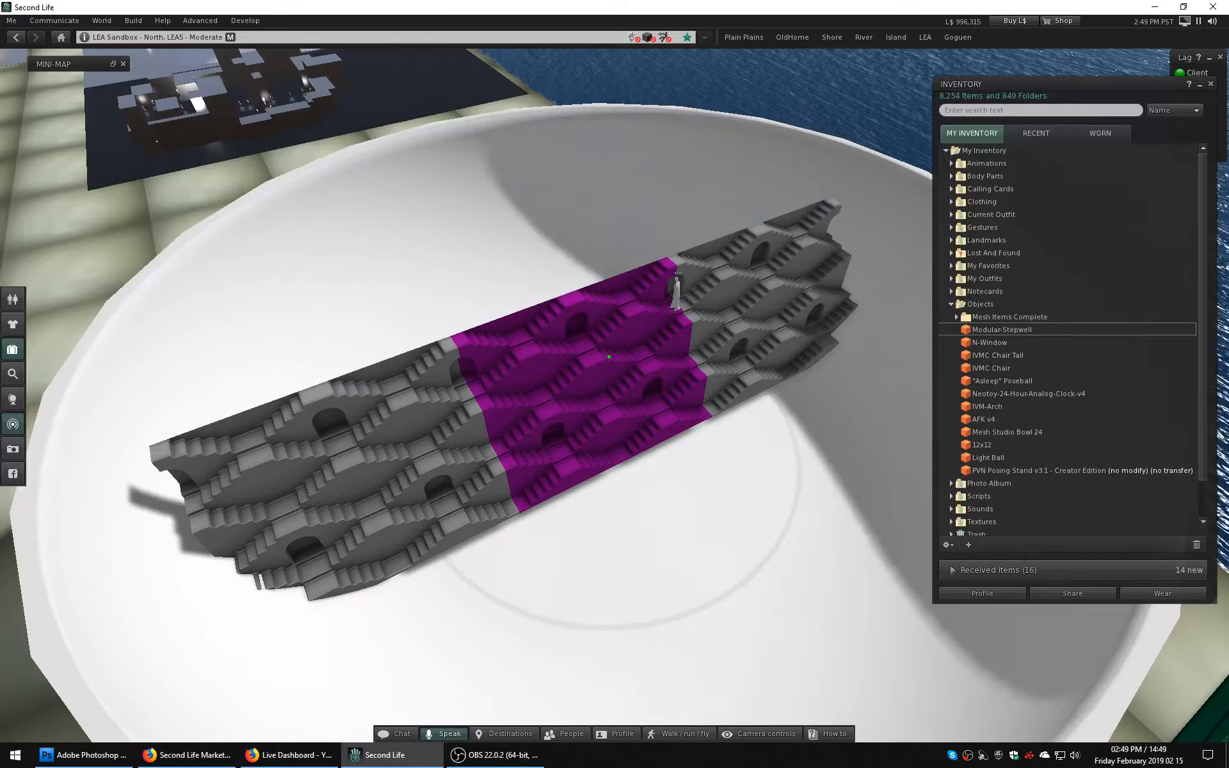
right_click(592, 341)
click(646, 517)
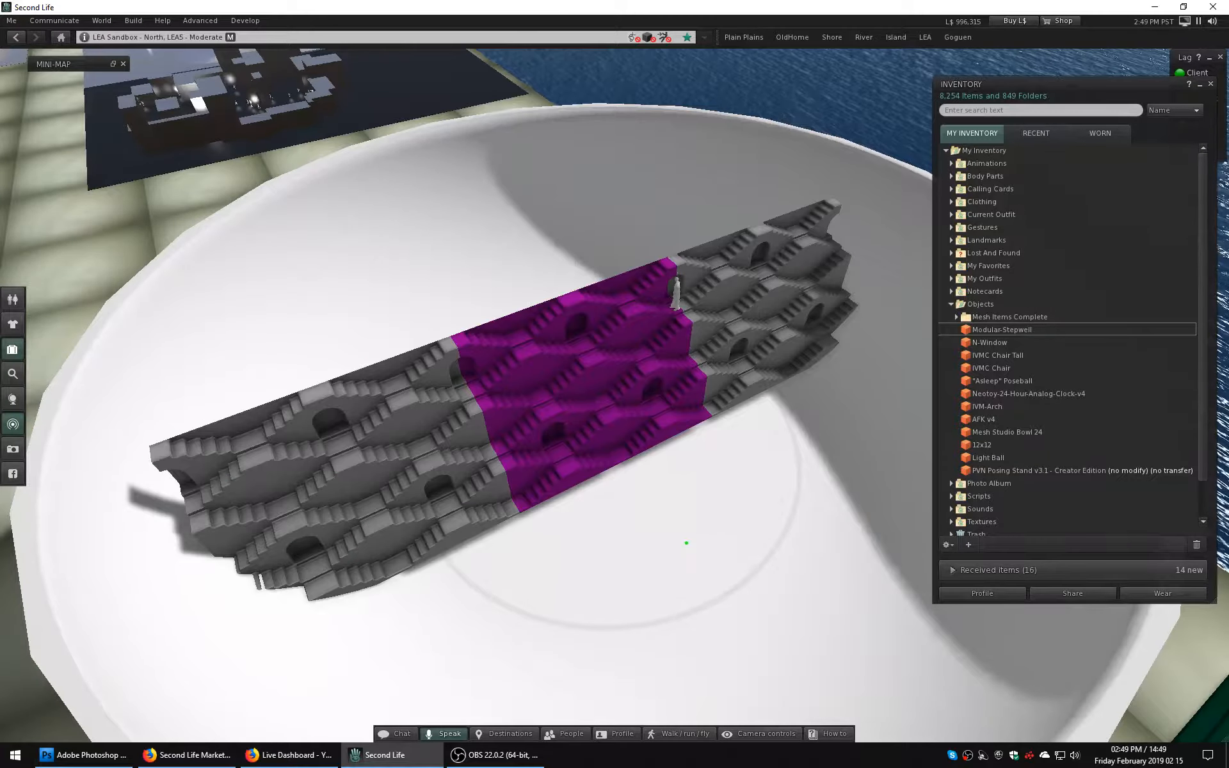
Check the item properties and next-owner permissions of Modular-Stepwell in the inventory.
alt+drag(593, 427, 597, 342)
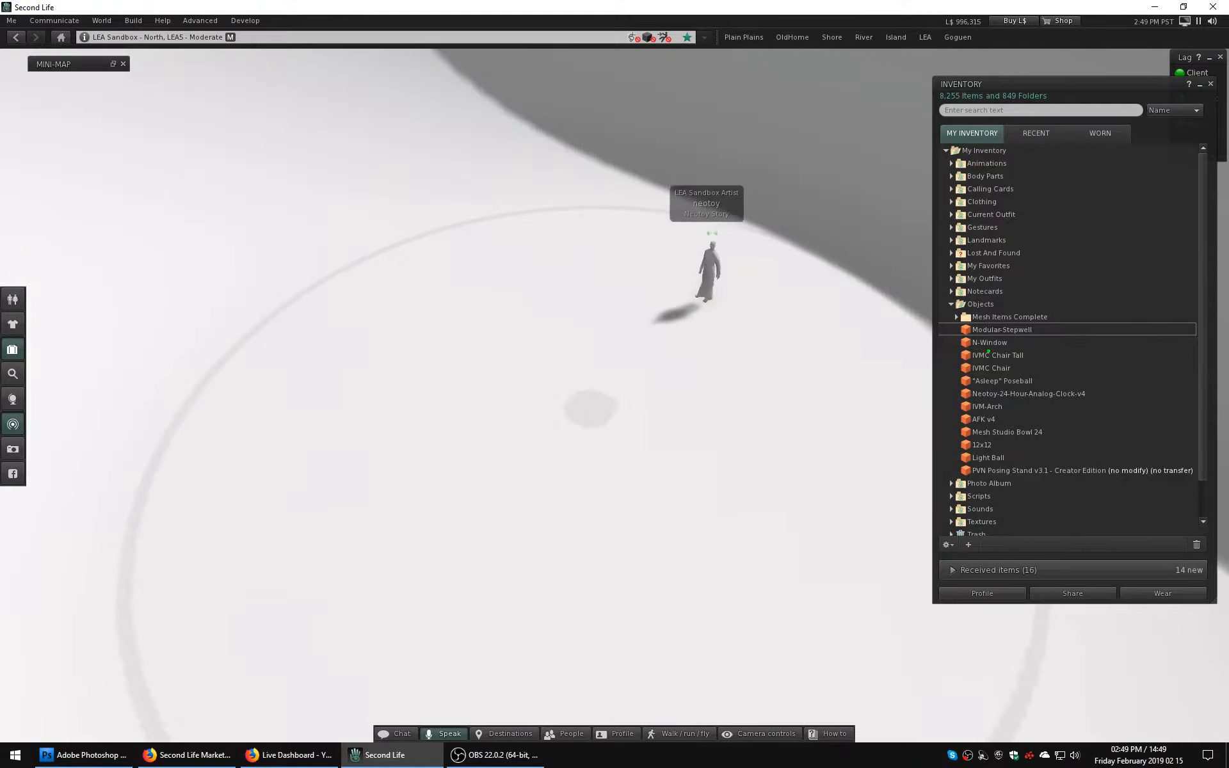
right_click(973, 330)
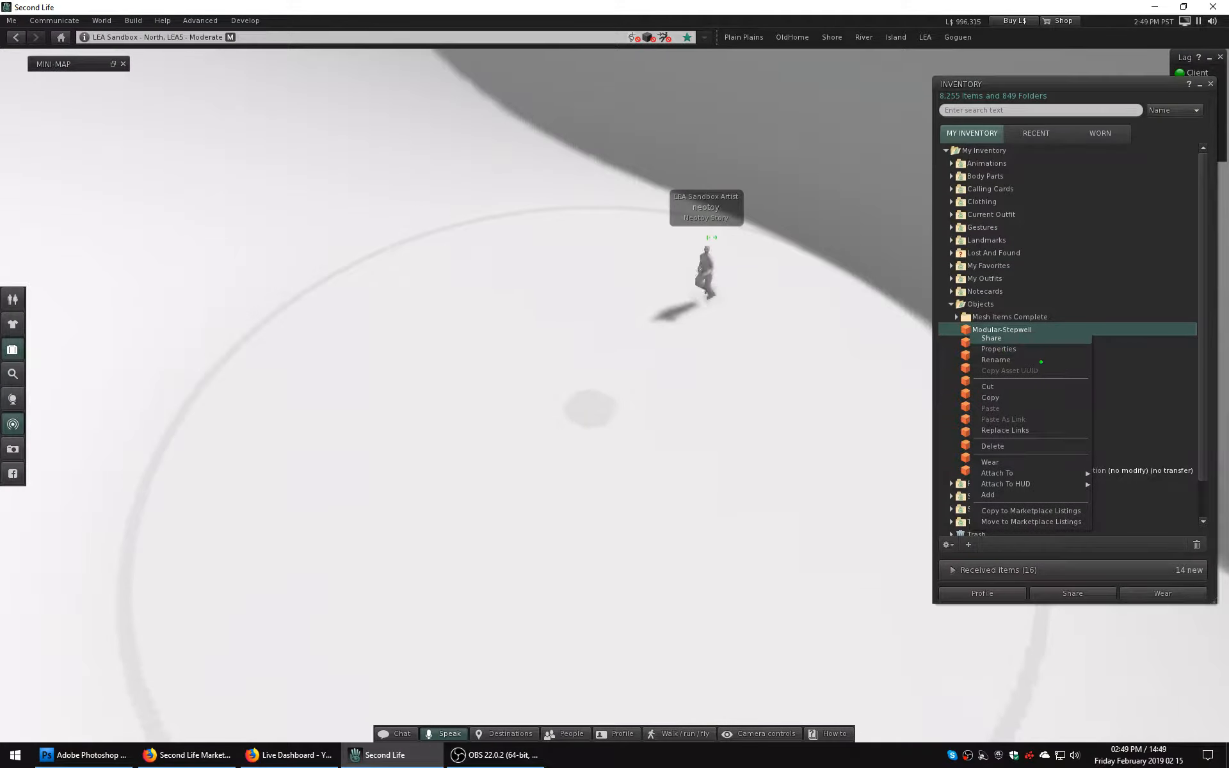
click(998, 348)
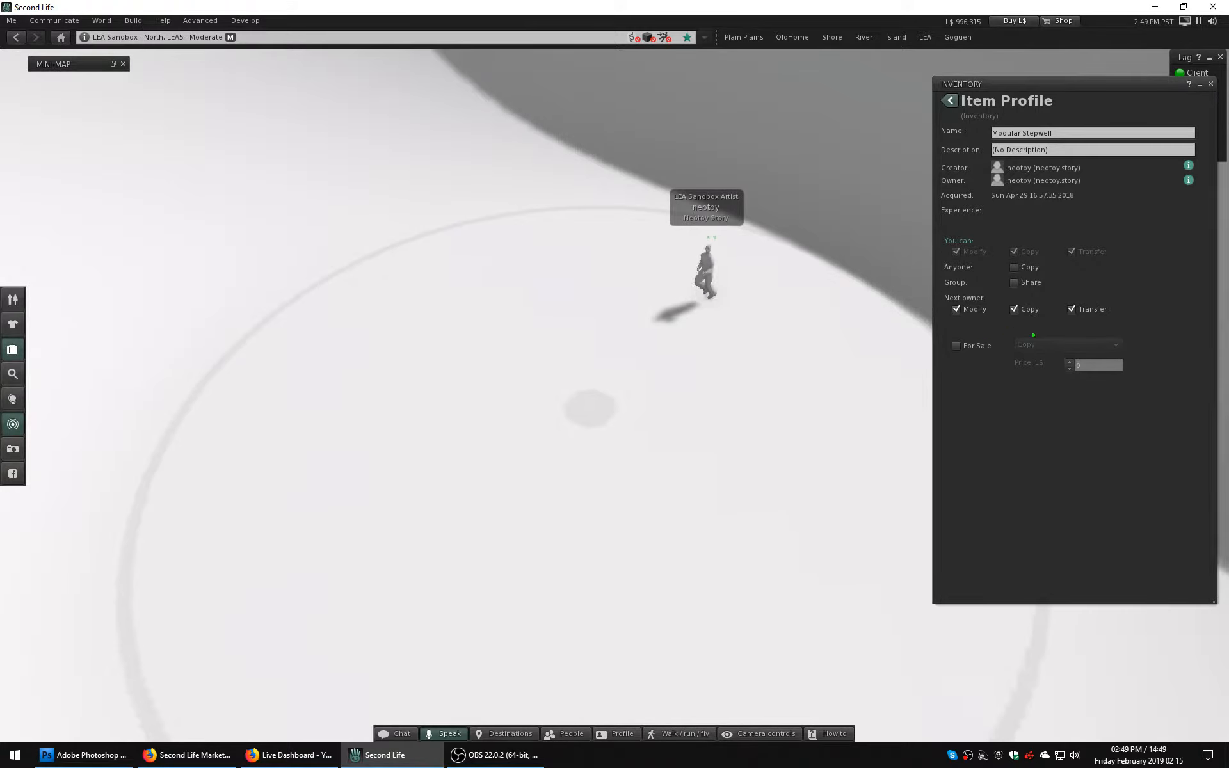
click(949, 100)
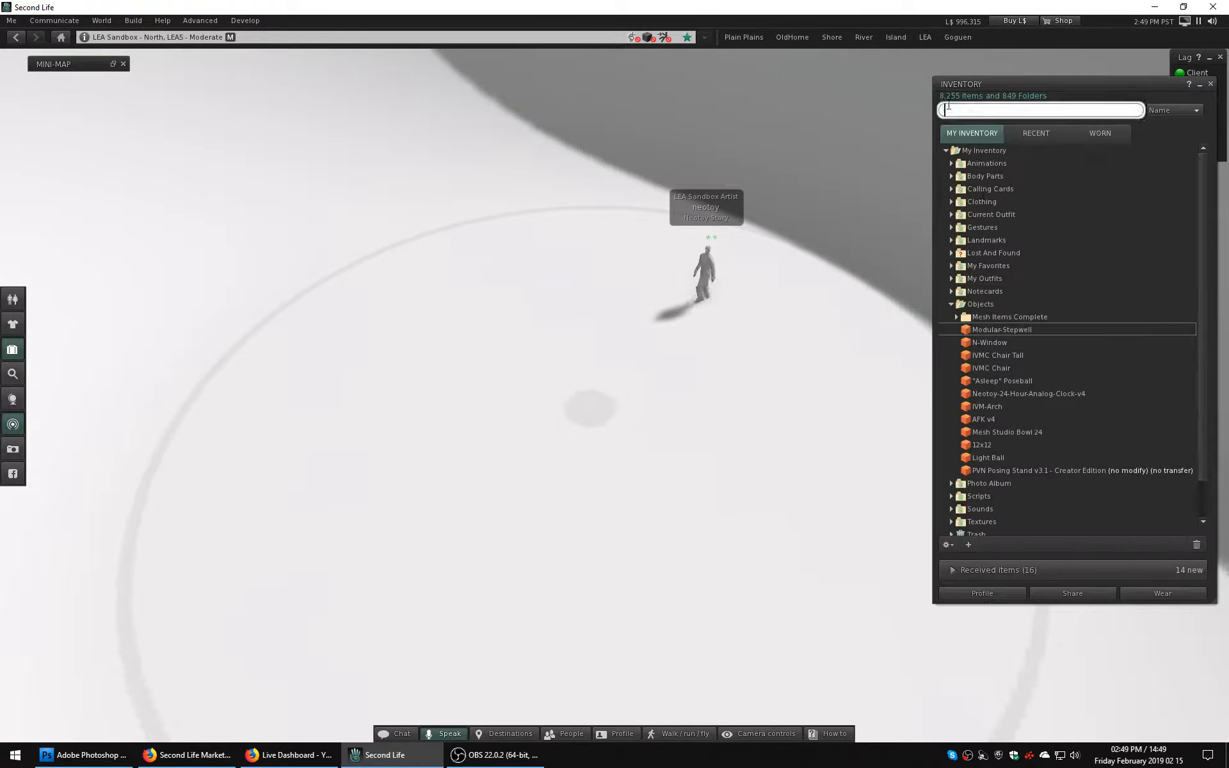
Place a Modular-Stepwell from the inventory on the empty sandbox floor and open it for editing.
drag(998, 330, 589, 419)
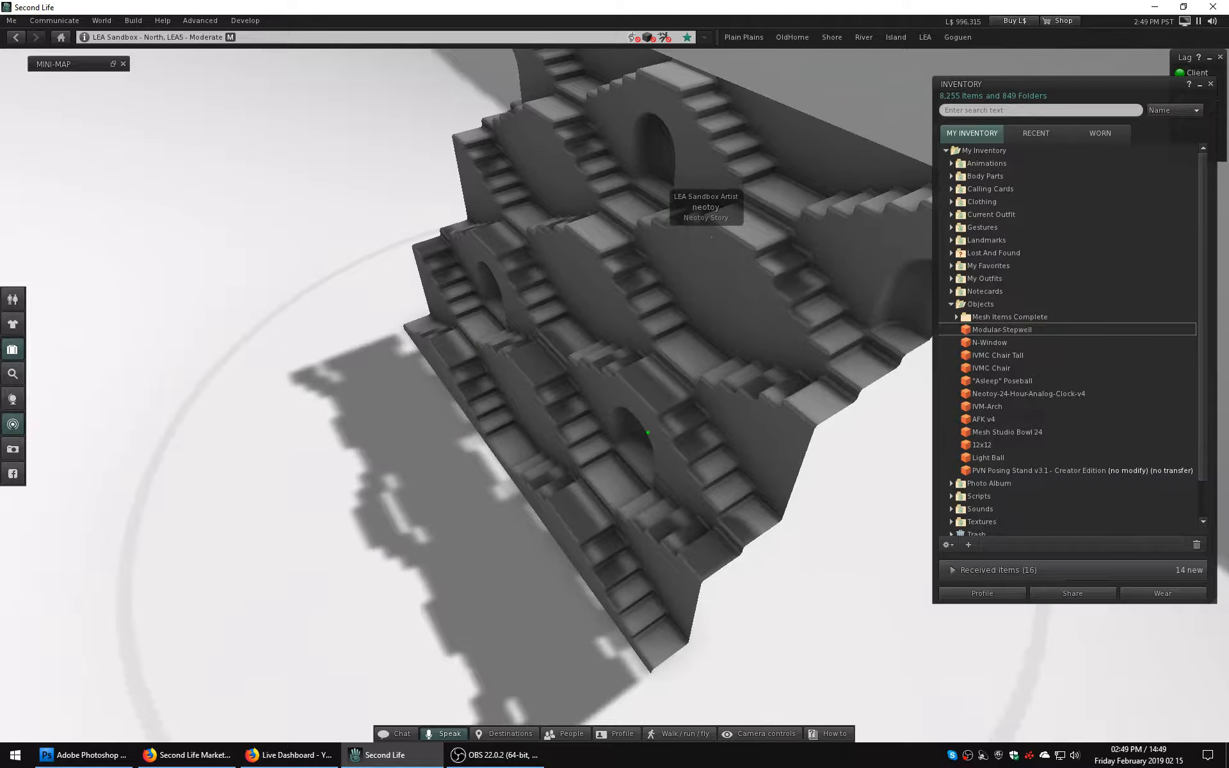
right_click(666, 348)
click(680, 361)
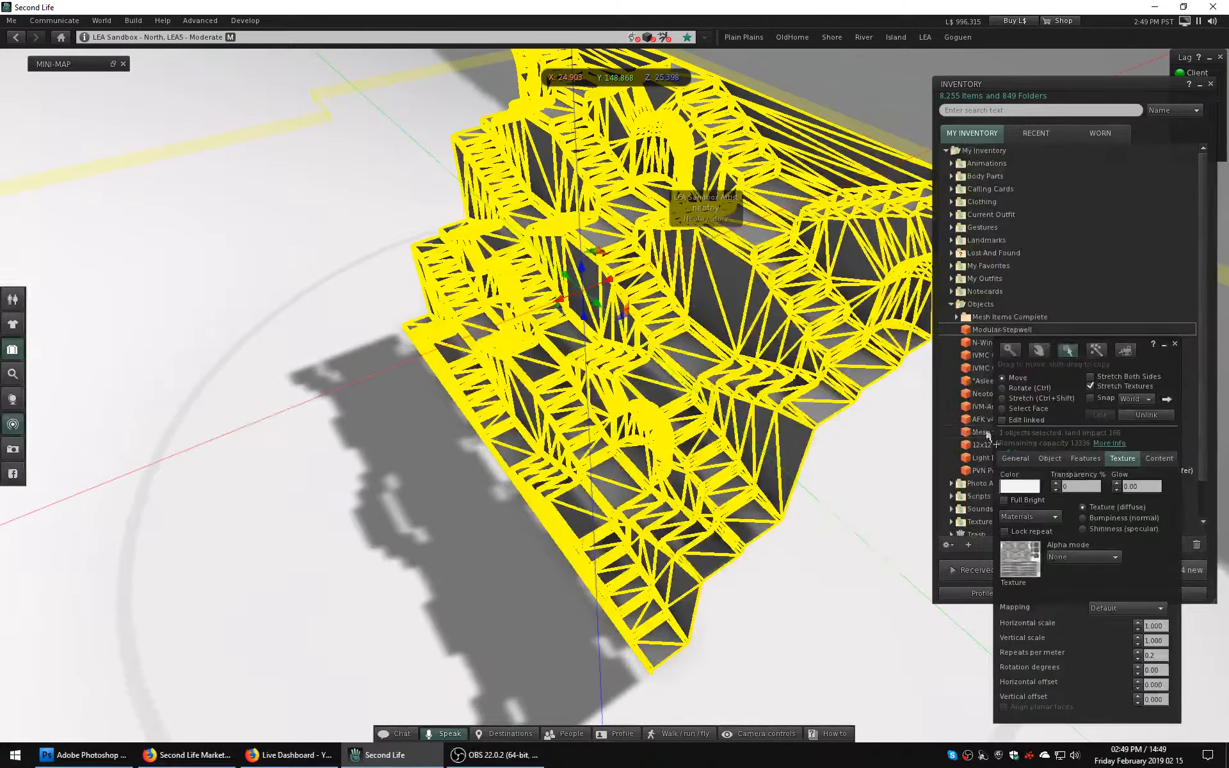
drag(1142, 345, 609, 160)
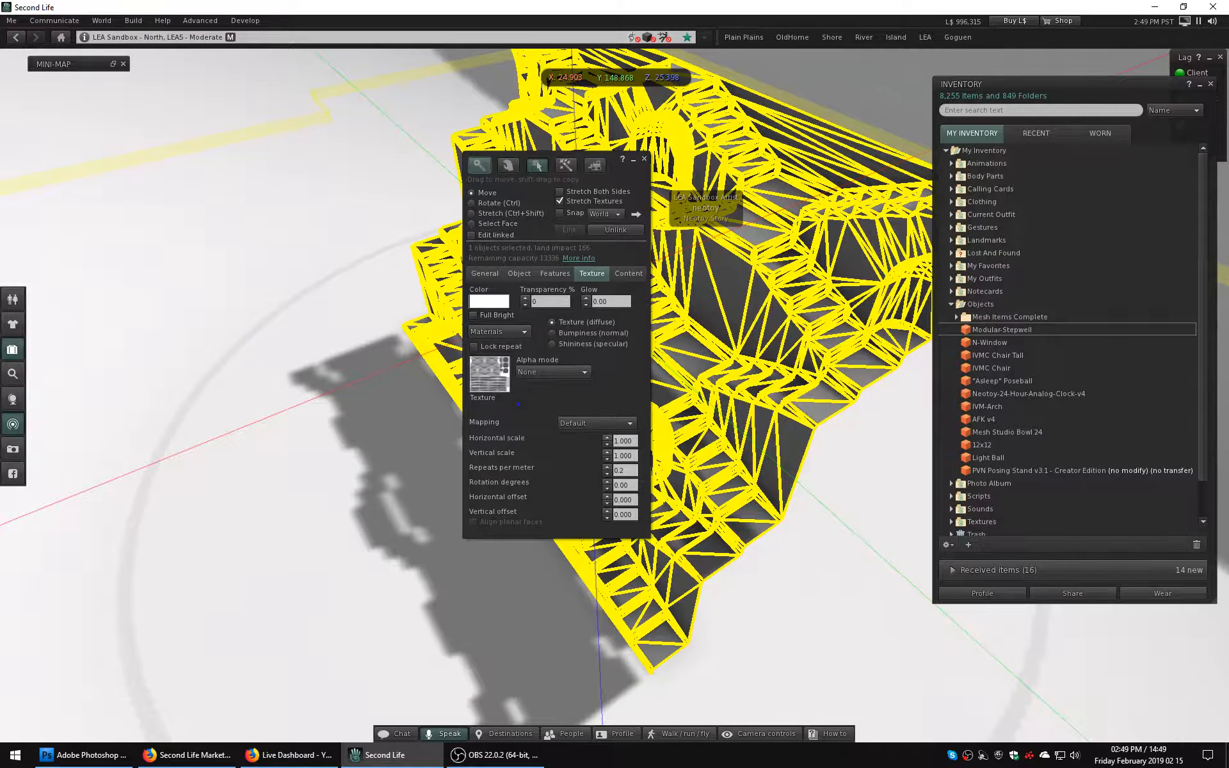
Review the placed stepwell's general, object, features, texture and content settings.
click(484, 275)
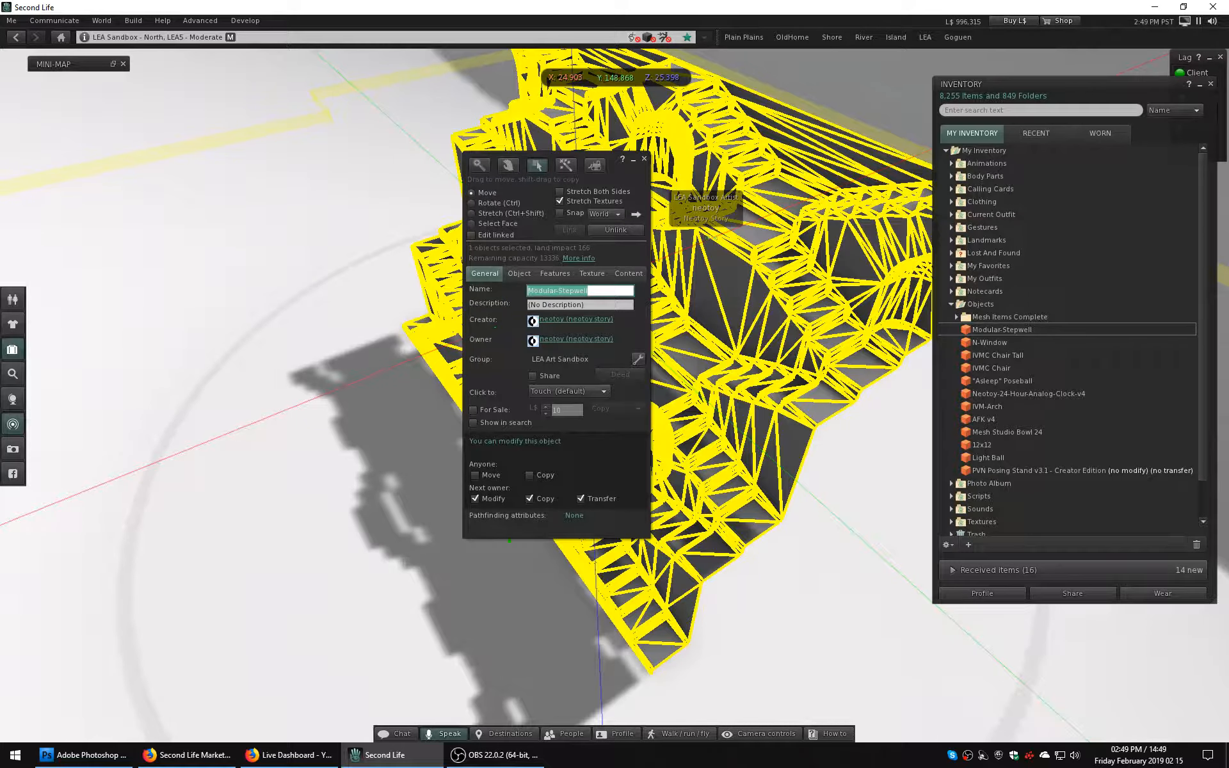
click(519, 274)
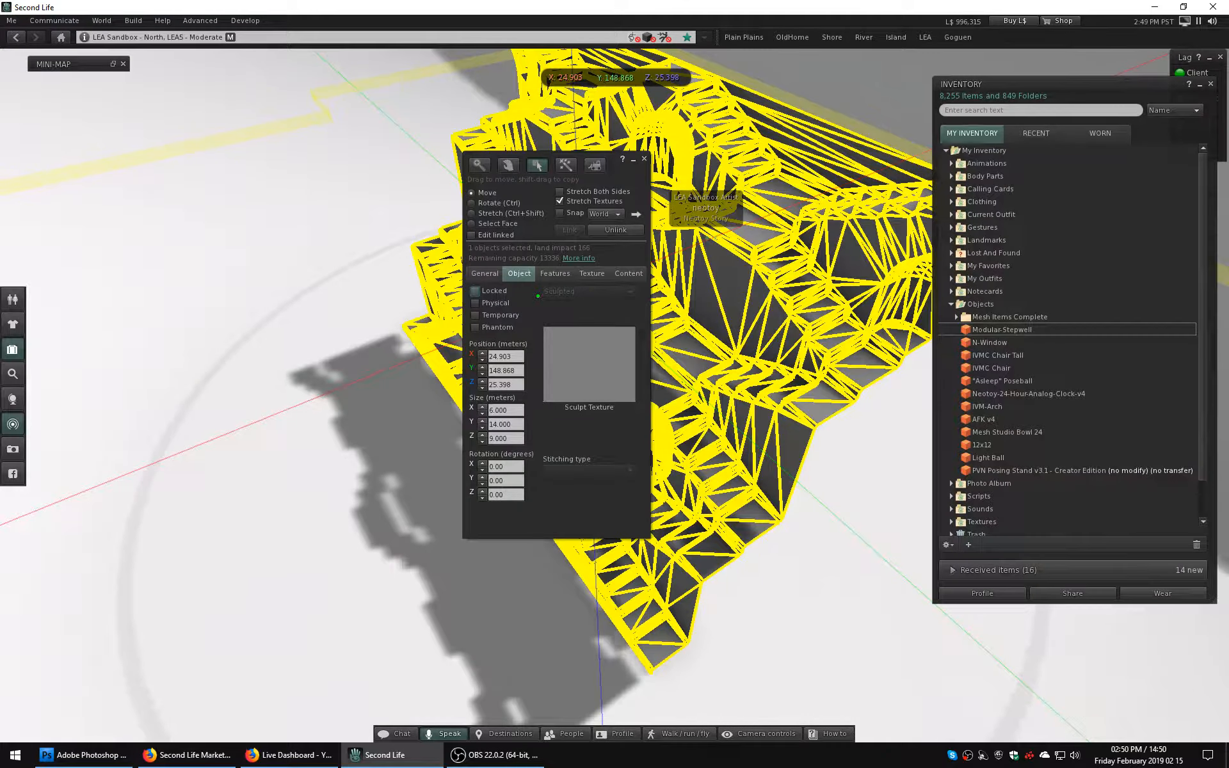
click(554, 273)
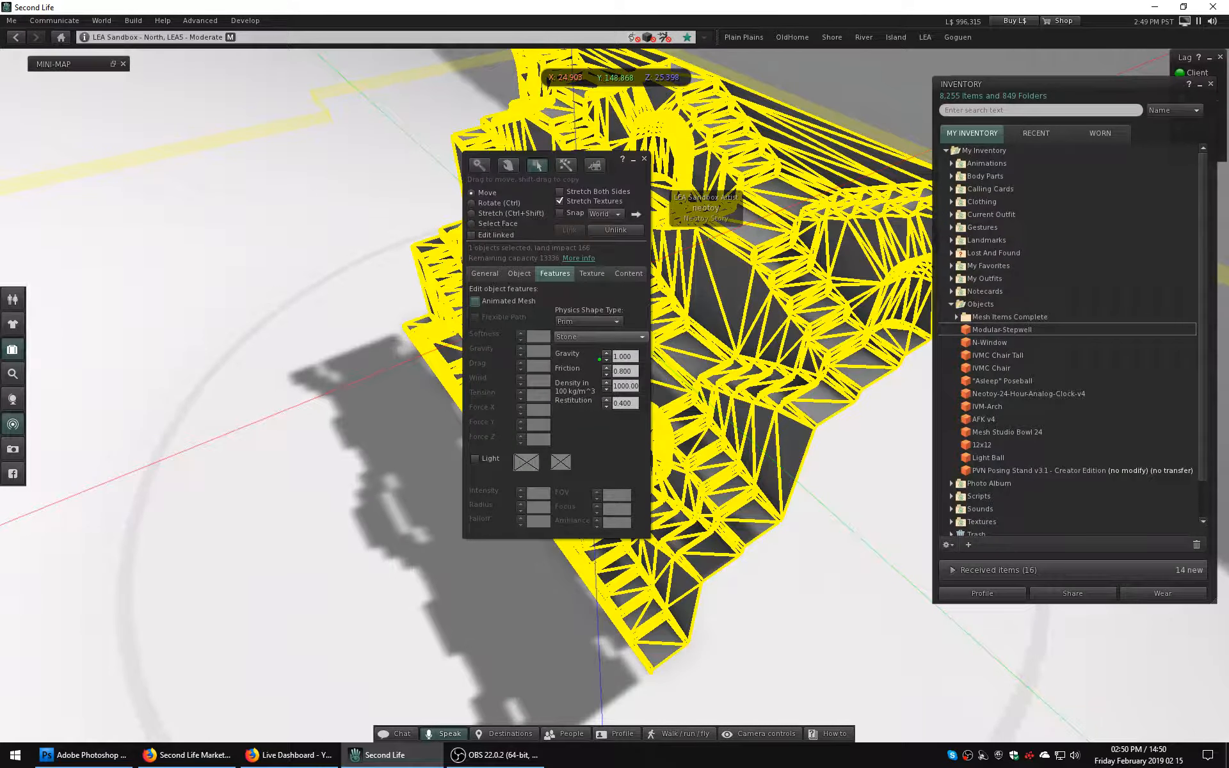
click(592, 273)
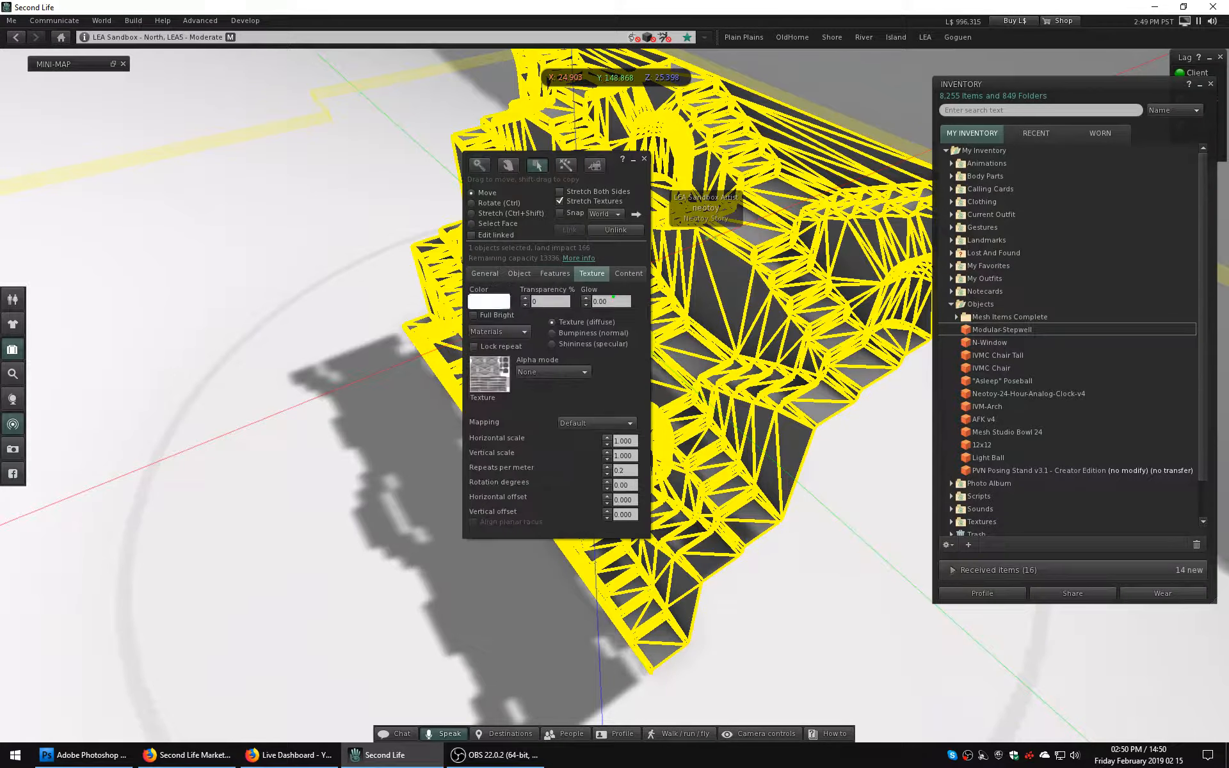
click(629, 274)
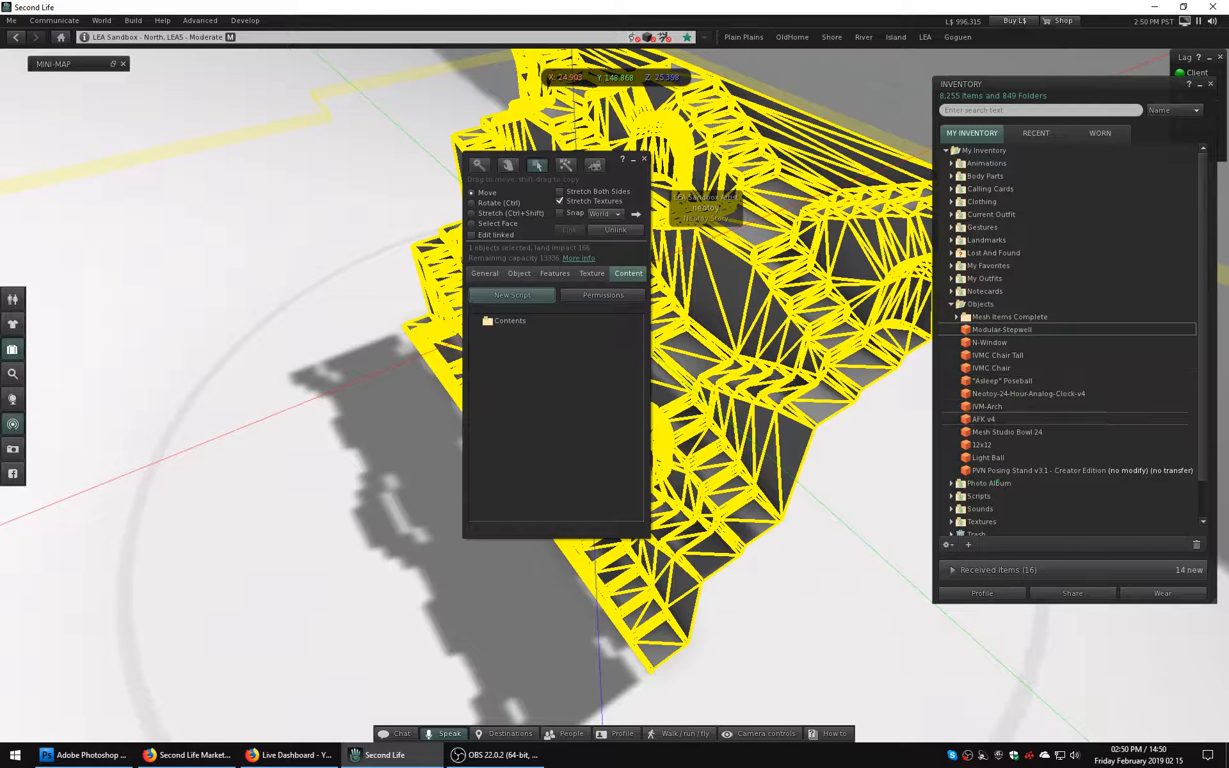
Find the modular-stepwell-AO-2k texture in the inventory's Textures folder and preview its image.
click(1002, 330)
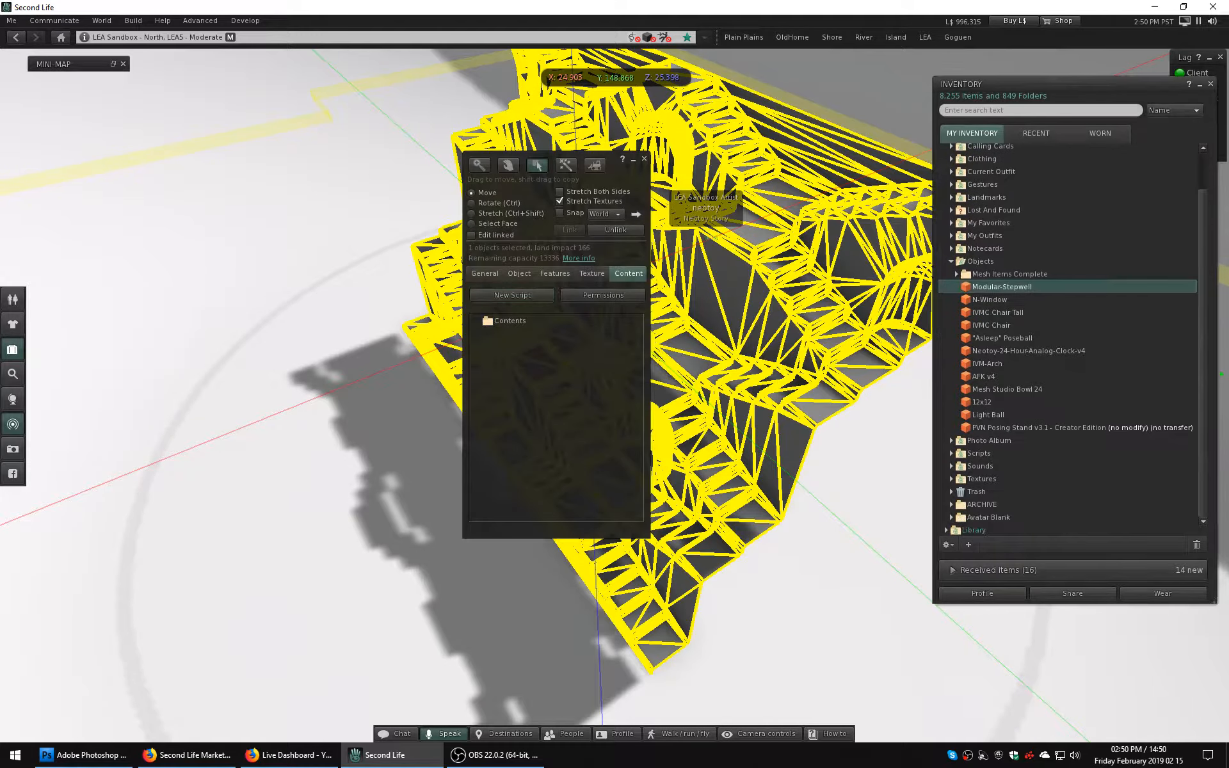
scroll(1001, 330, down, 1)
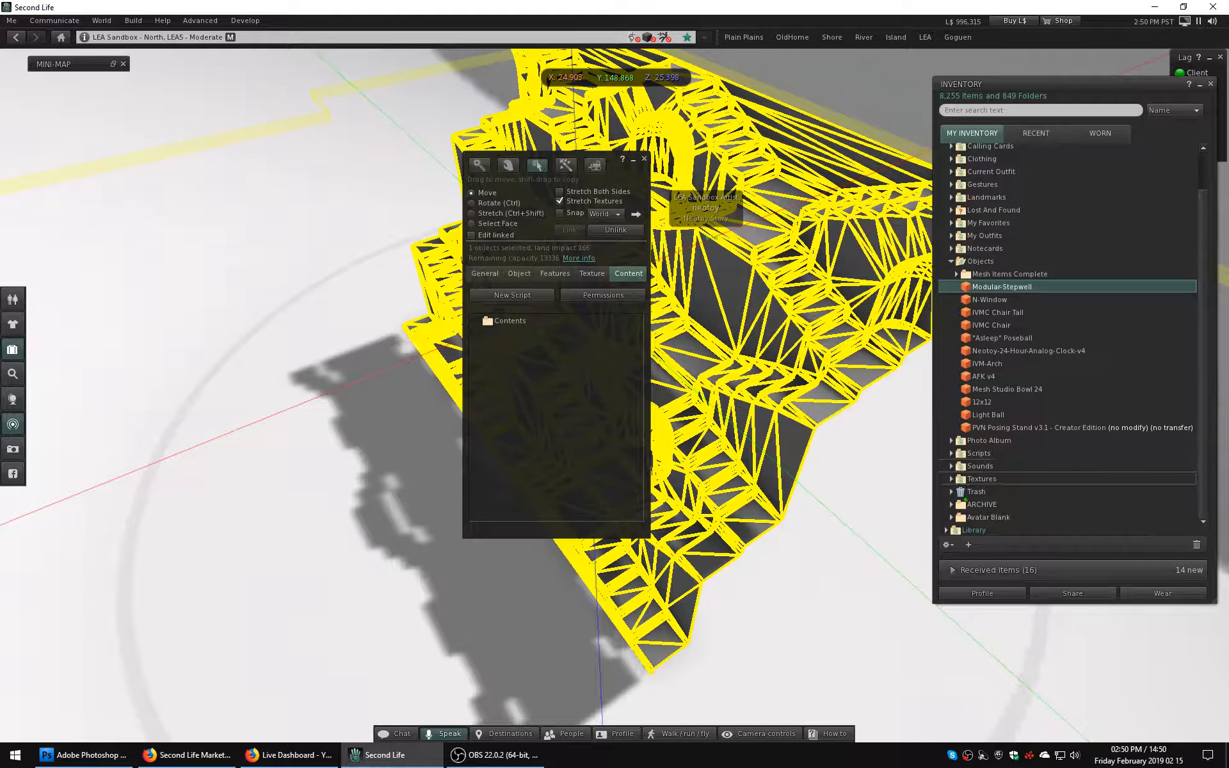
click(951, 479)
scroll(1051, 498, down, 12)
scroll(1051, 498, down, 5)
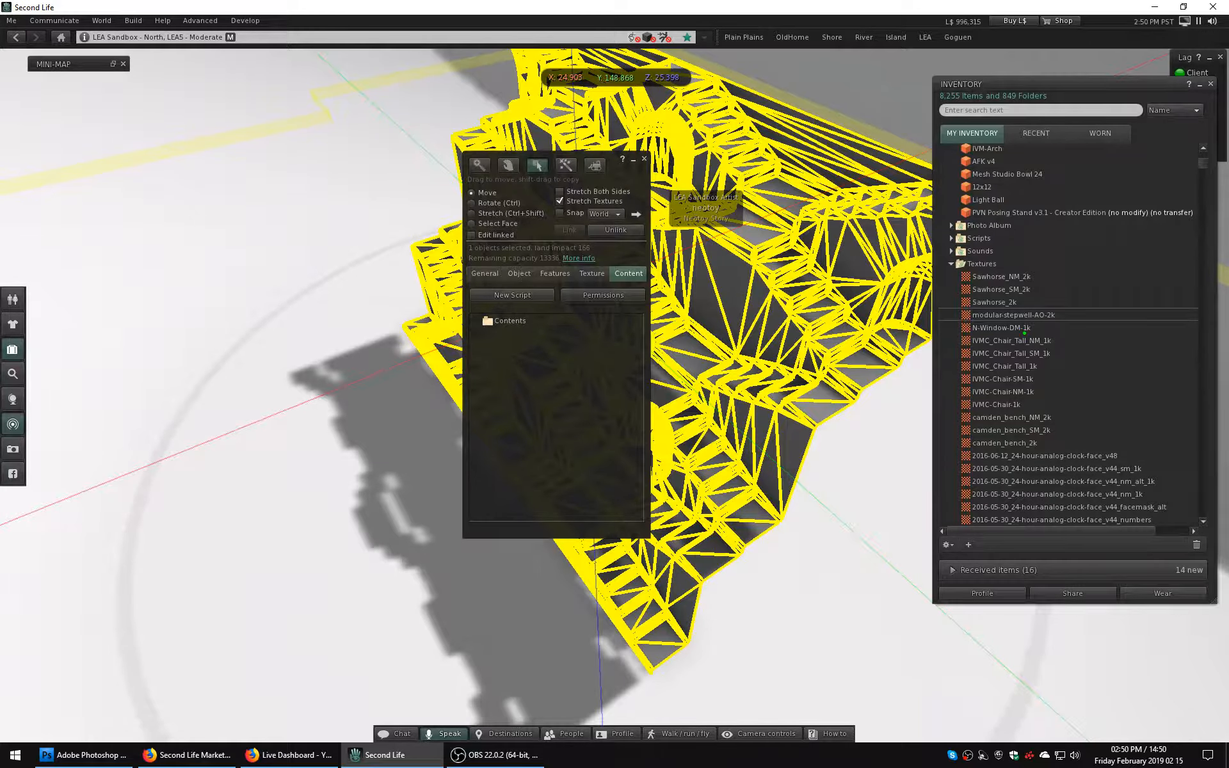
double_click(1038, 317)
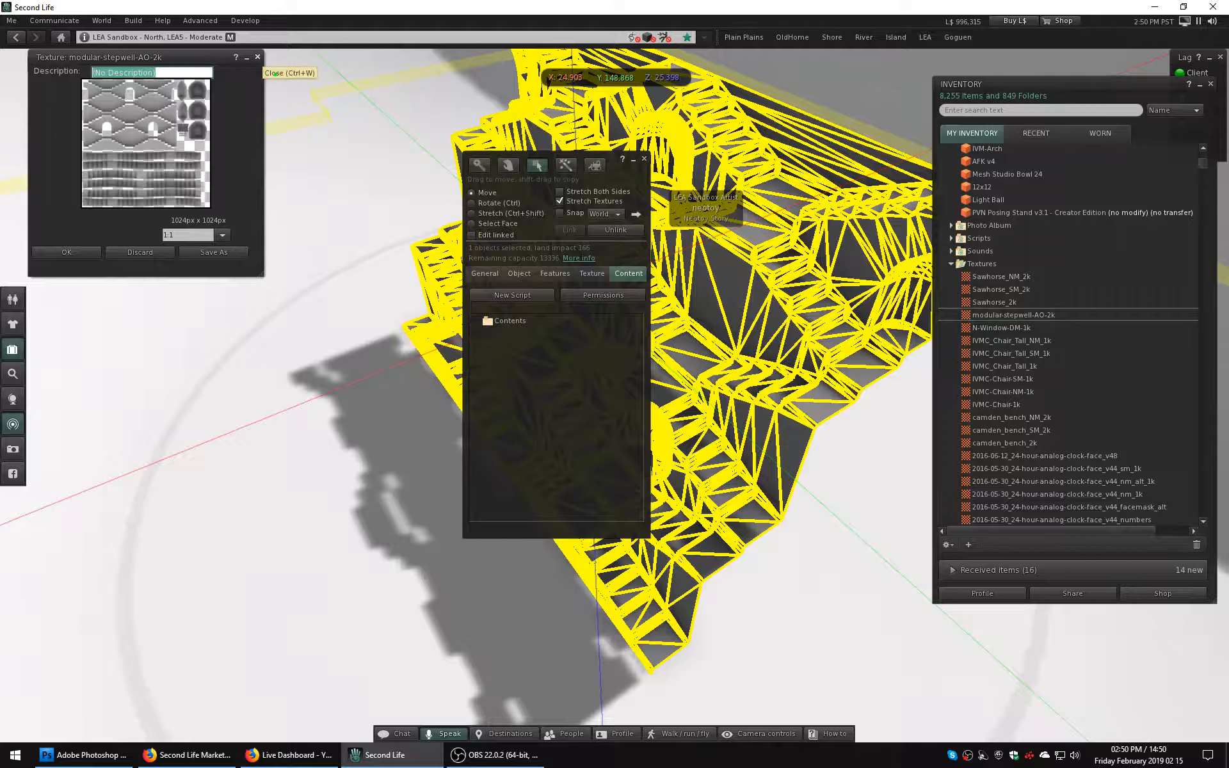
click(257, 57)
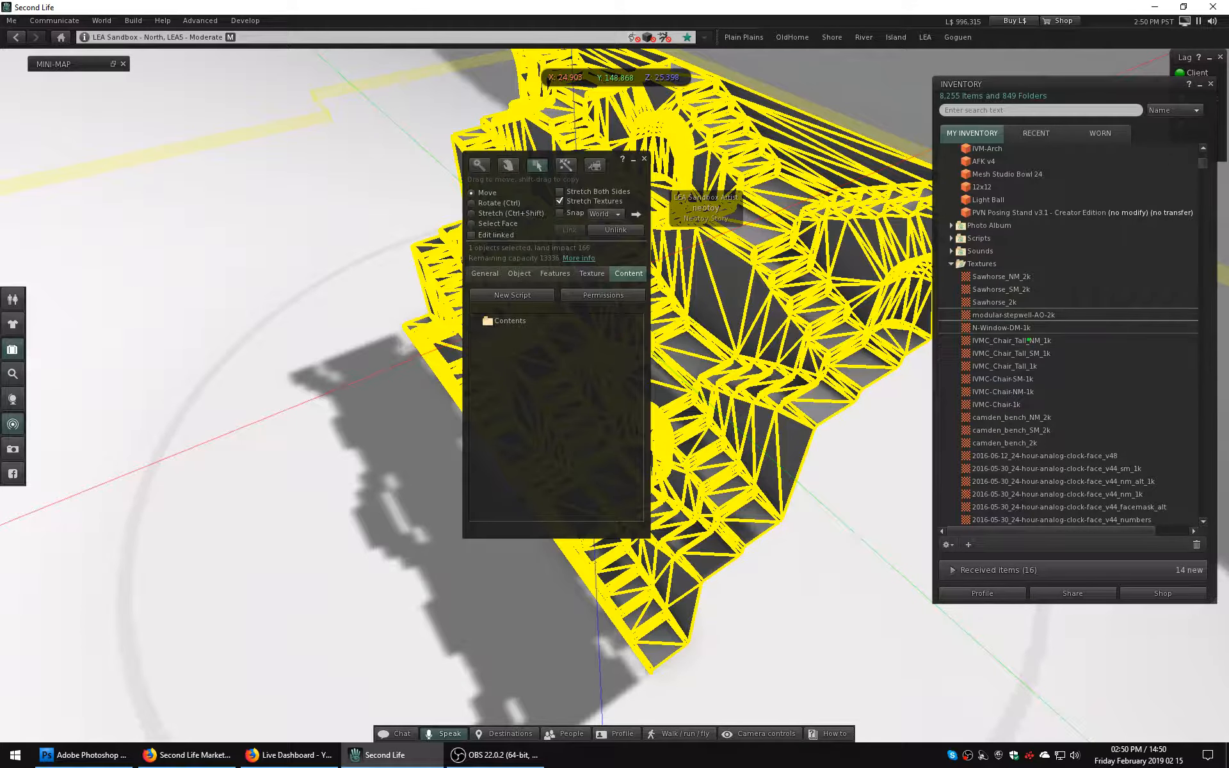
Check the item properties and next-owner permissions of the modular-stepwell-AO-2k texture.
right_click(979, 315)
click(1015, 341)
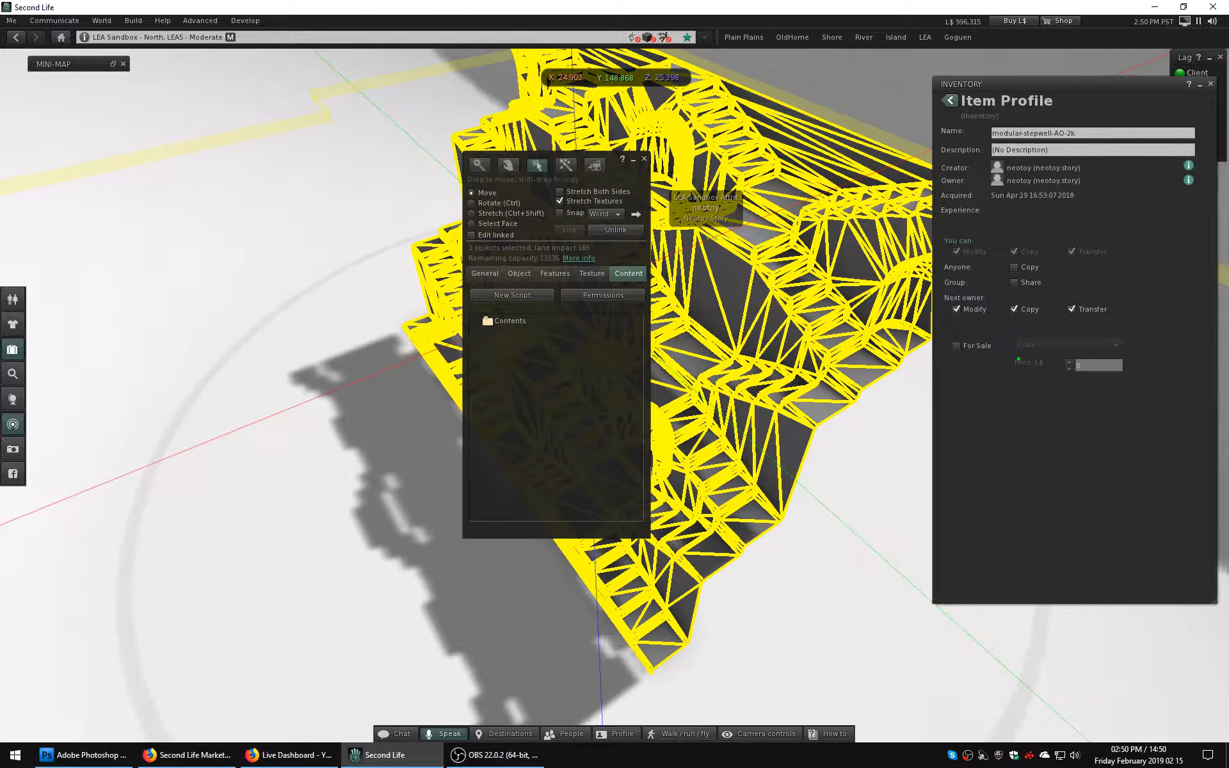
click(949, 100)
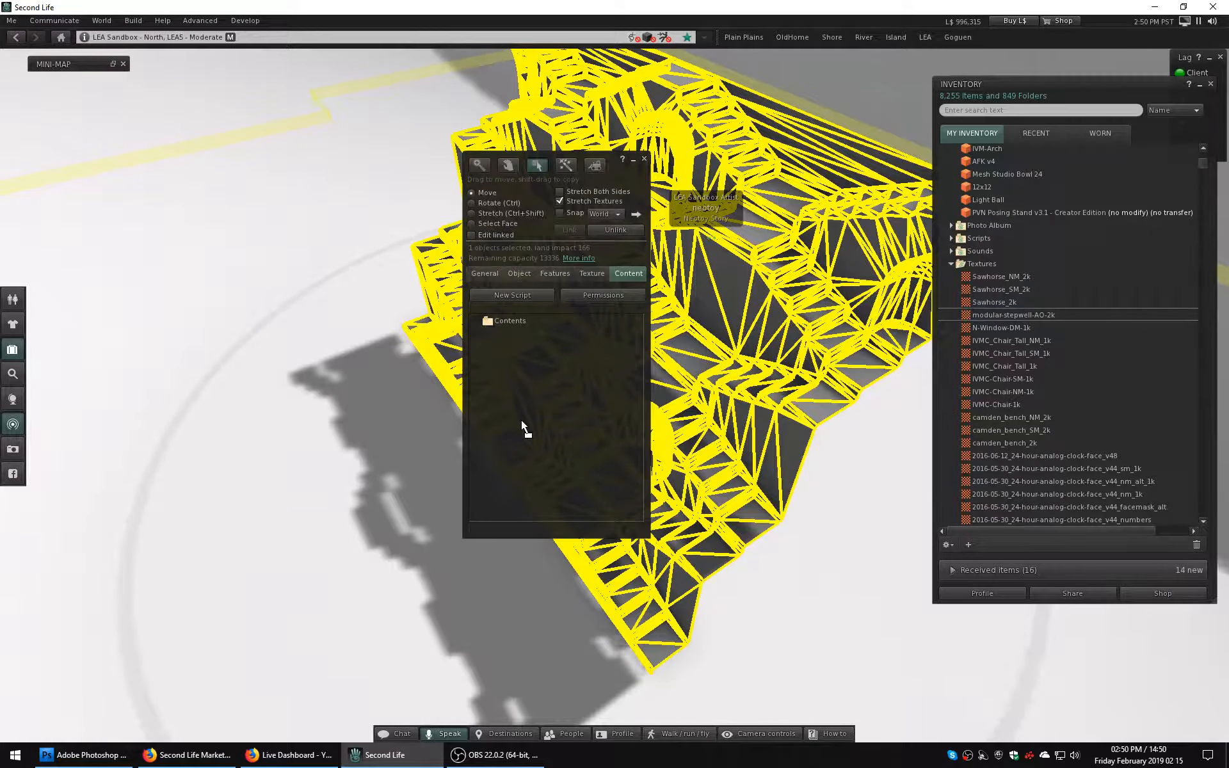
Add the modular-stepwell-AO-2k texture to the placed stepwell's contents and finish editing the object.
drag(520, 419, 521, 420)
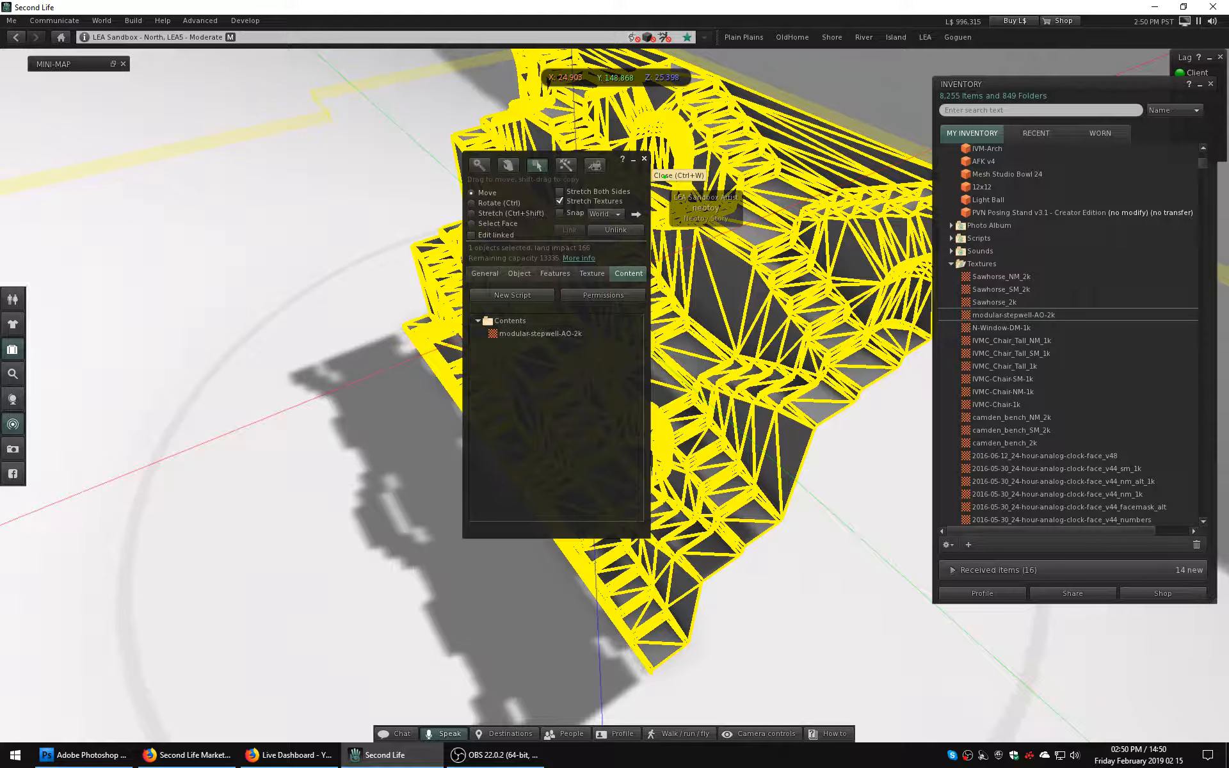
click(643, 159)
Take the placed stepwell, with its AO texture inside, back into the inventory.
right_click(690, 310)
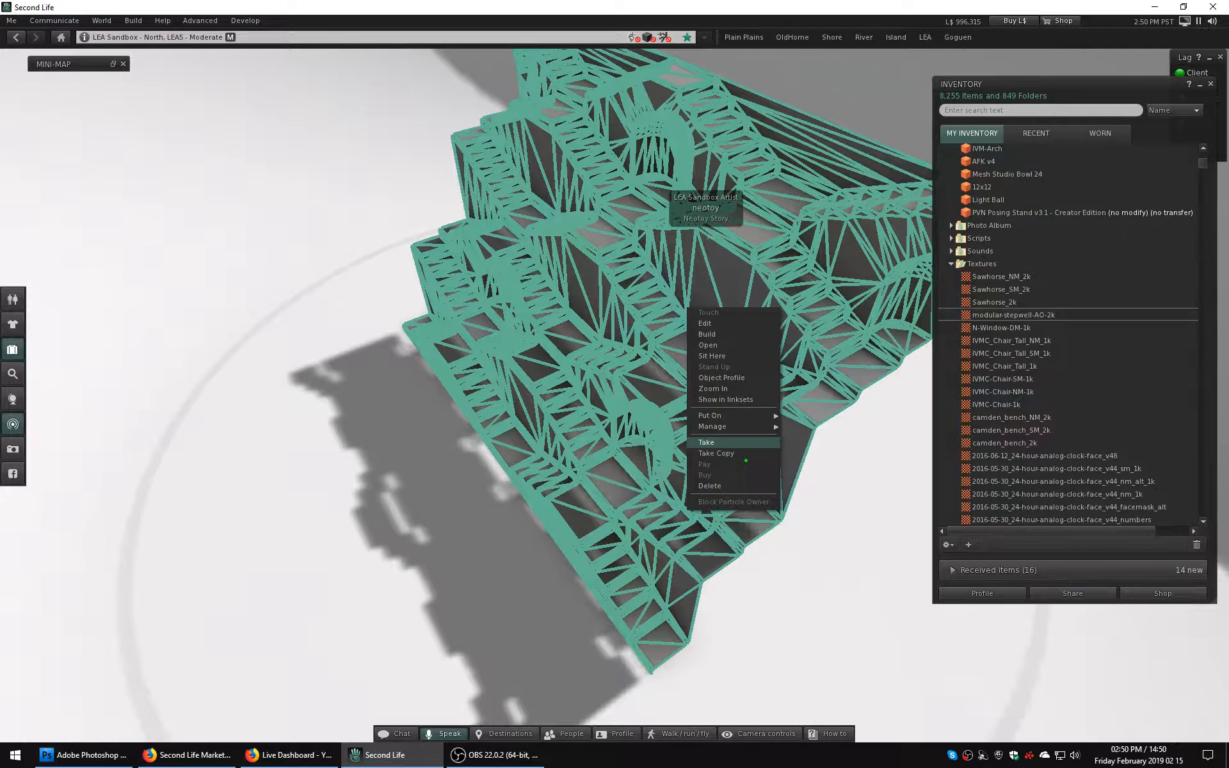
click(707, 442)
scroll(1069, 333, up, 2)
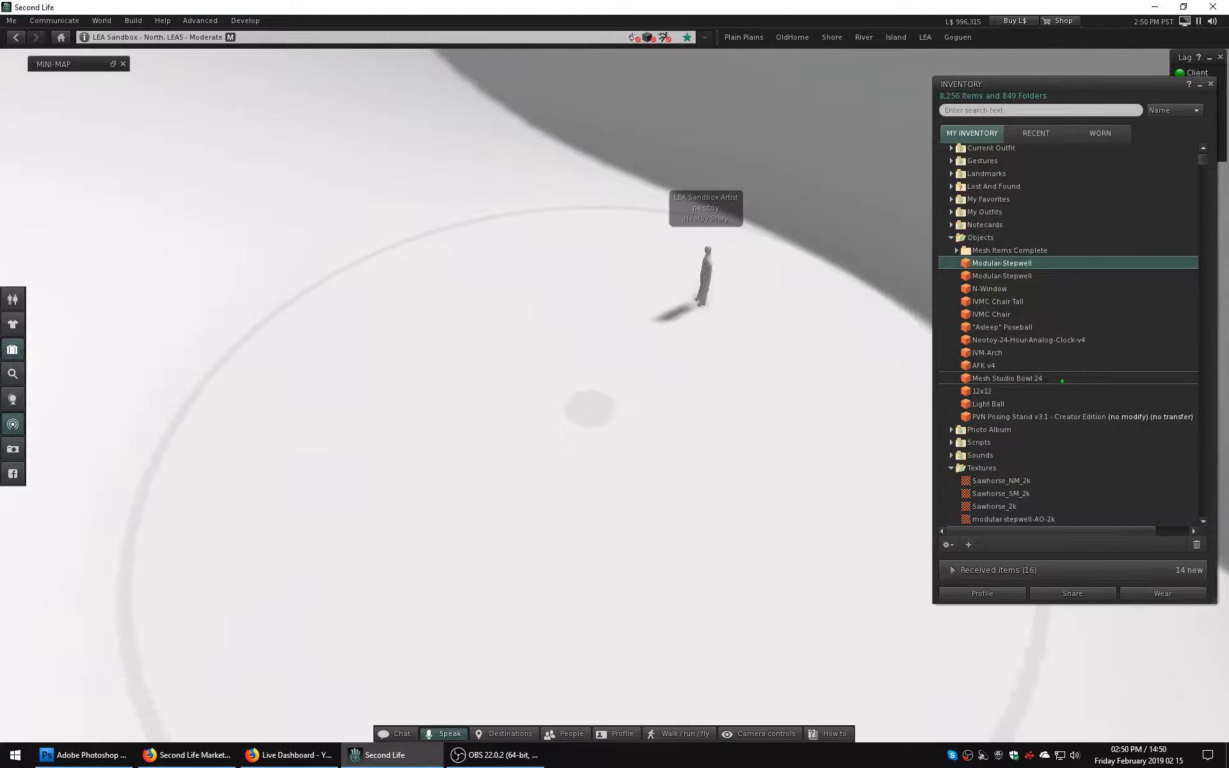
Delete the older Modular-Stepwell duplicate from the inventory's Objects folder and turn off the delete confirmation for the current session.
right_click(970, 276)
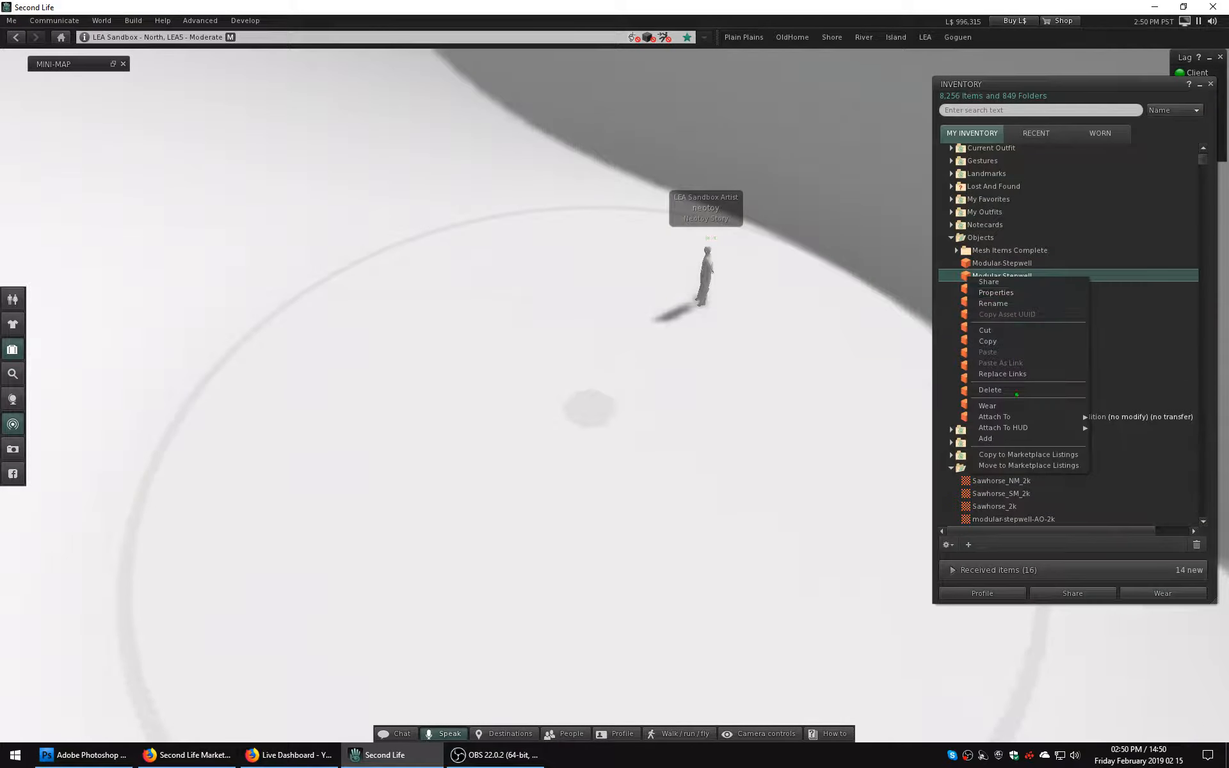
click(990, 390)
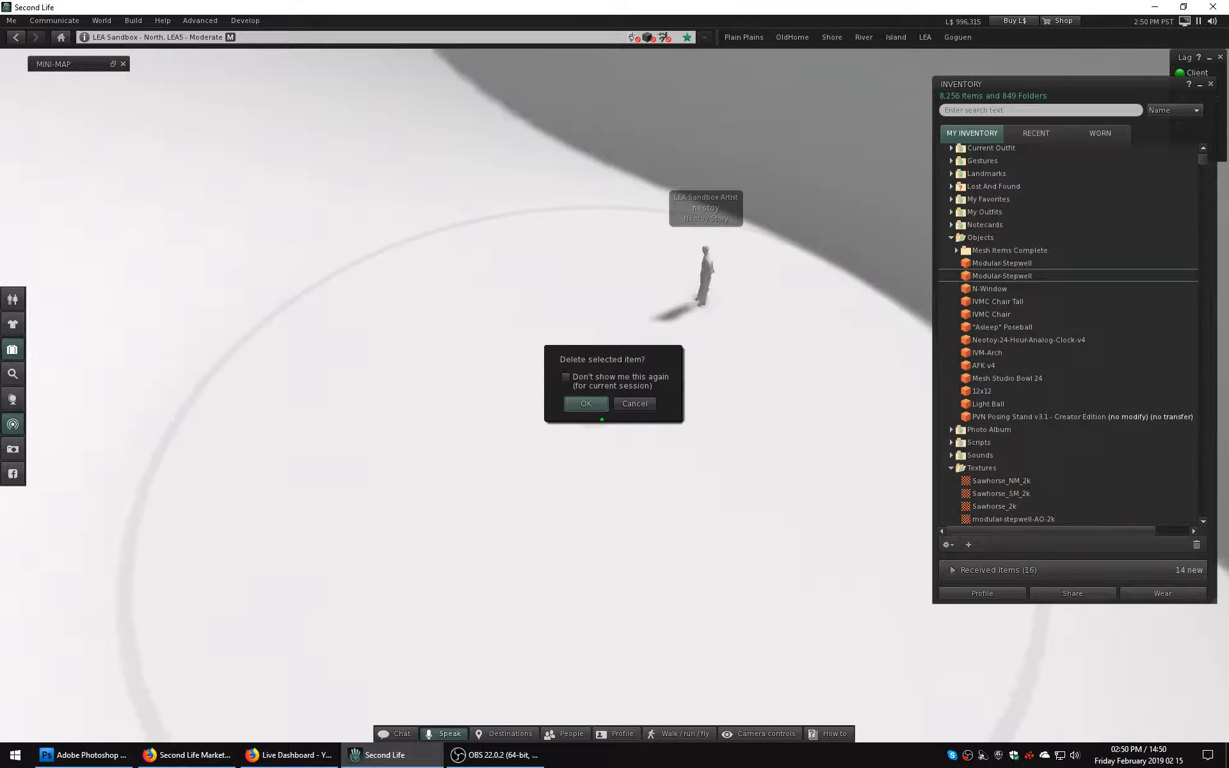
click(566, 377)
click(585, 403)
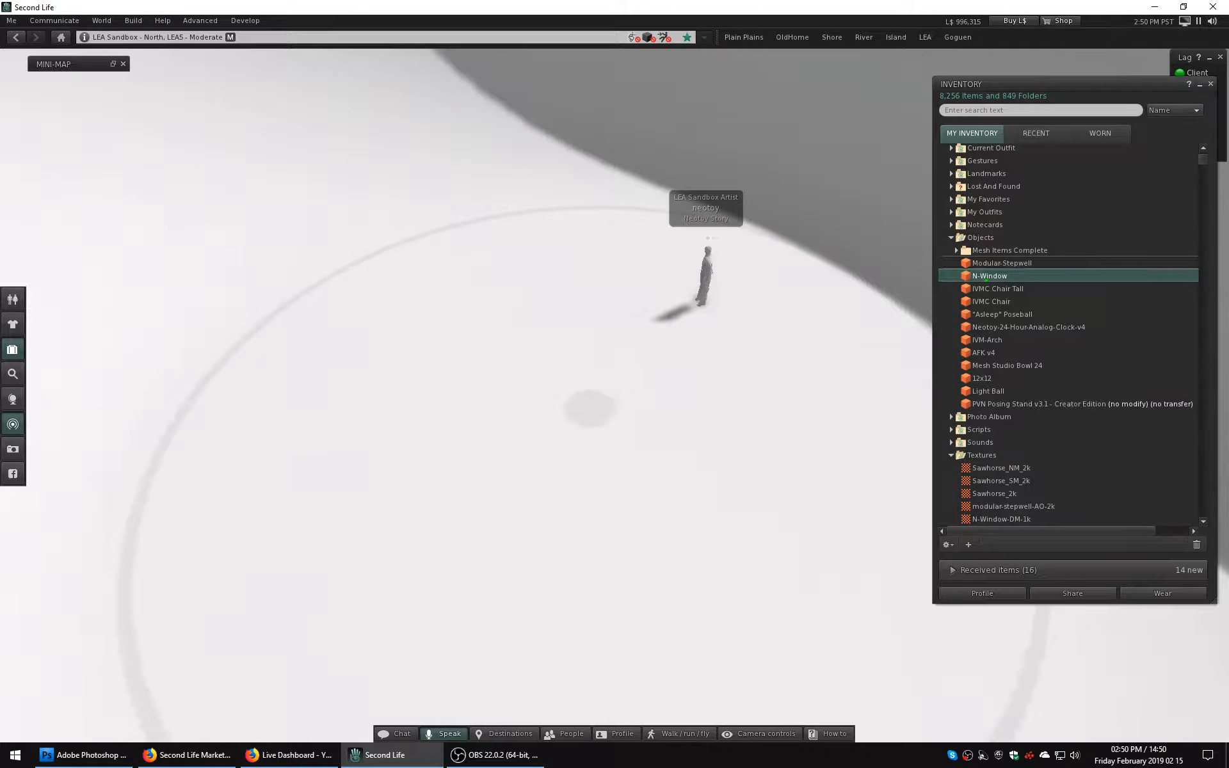
Copy the remaining Modular-Stepwell object to the Marketplace Listings and place the listings window clear of the screen edge.
click(985, 263)
right_click(972, 263)
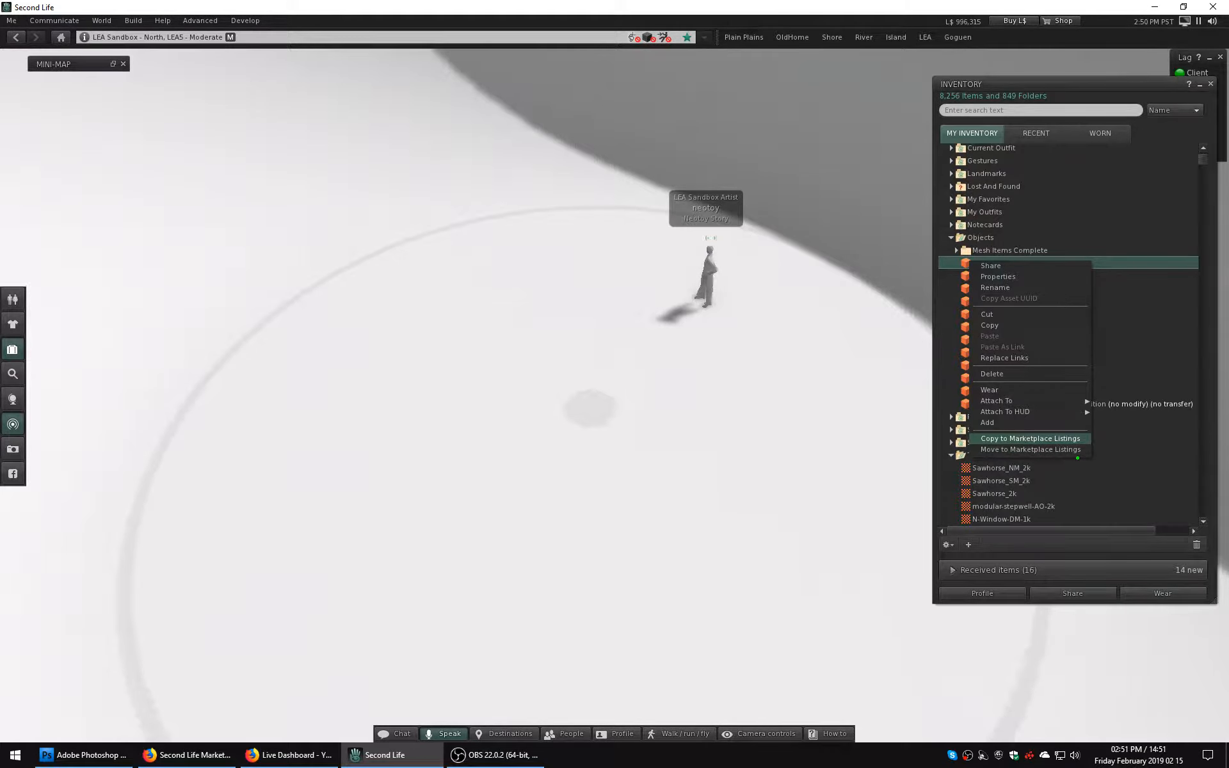
click(1078, 439)
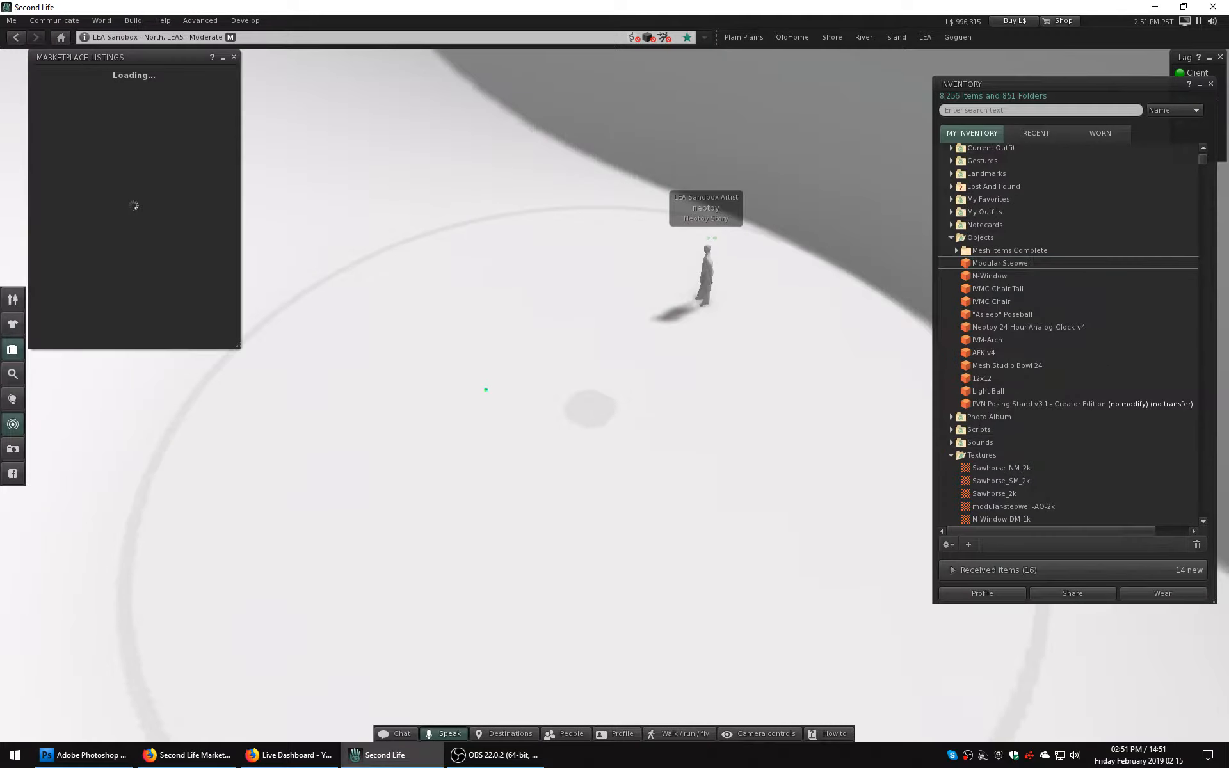
drag(116, 59, 313, 111)
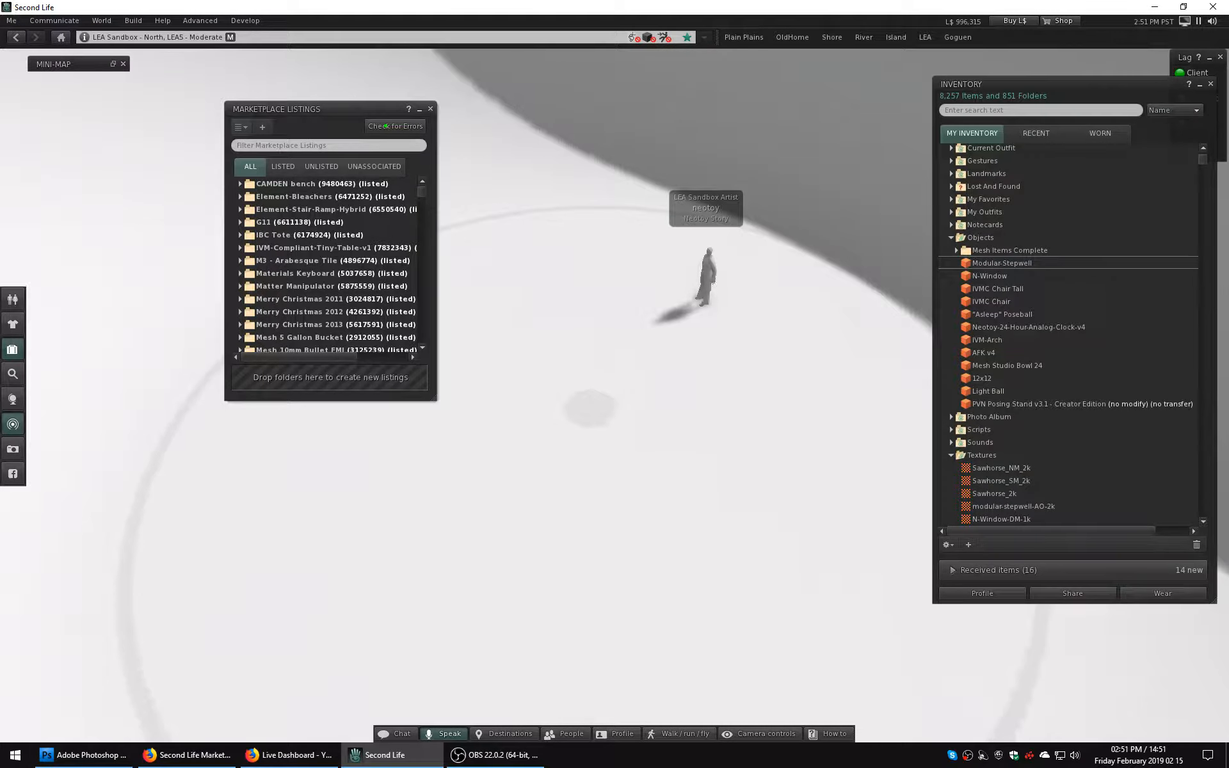
Create a marketplace listing from the unassociated Modular-Stepwell folder.
drag(421, 190, 446, 189)
click(321, 166)
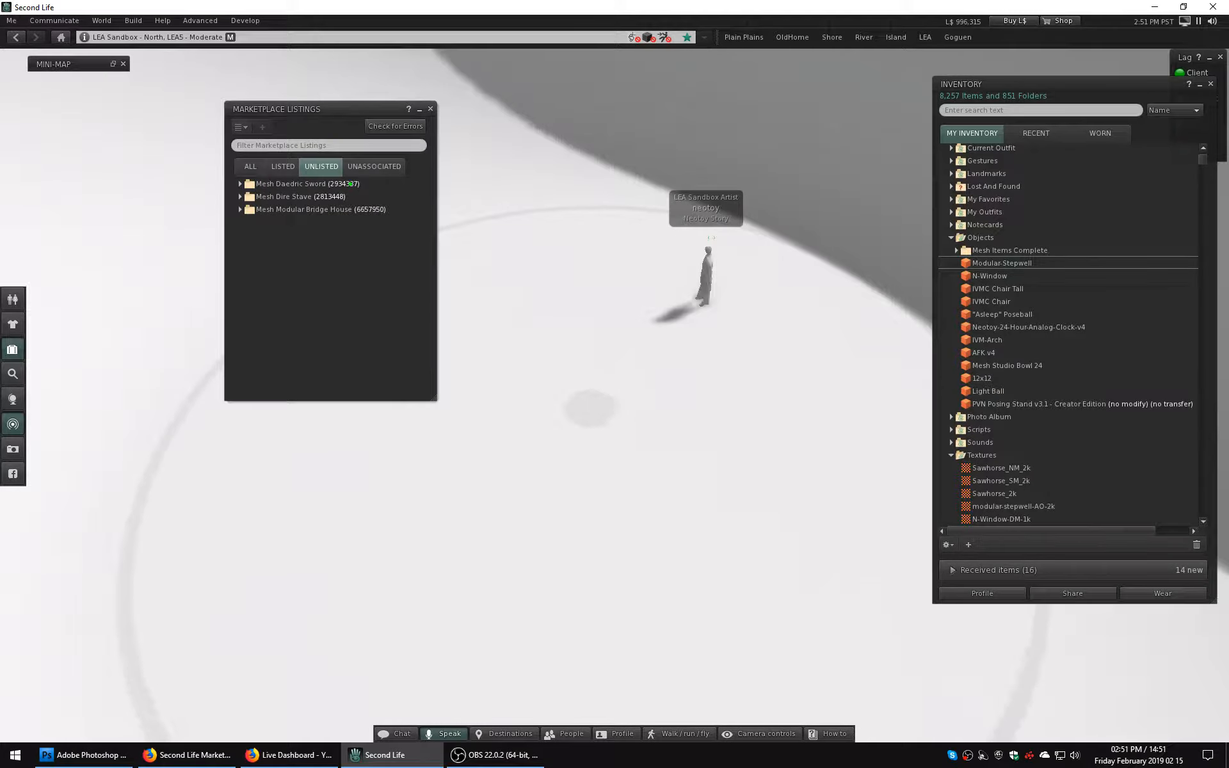
click(375, 166)
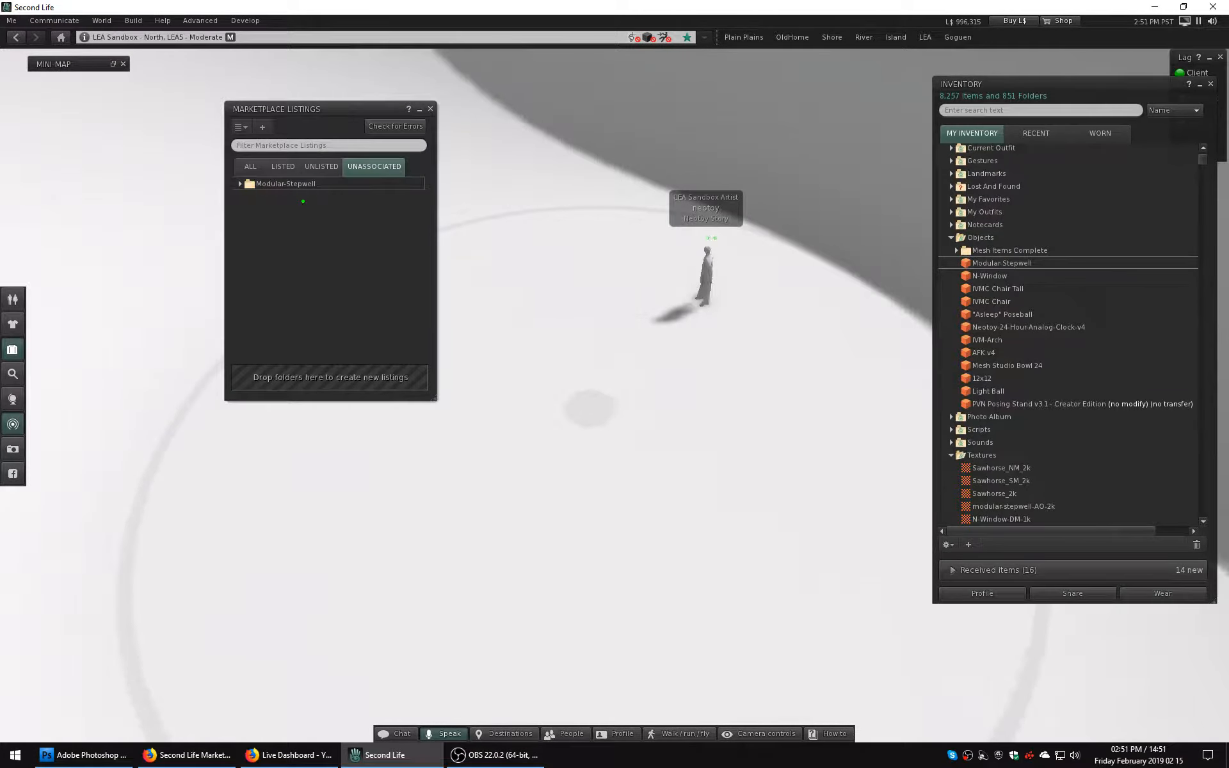
click(303, 201)
right_click(303, 201)
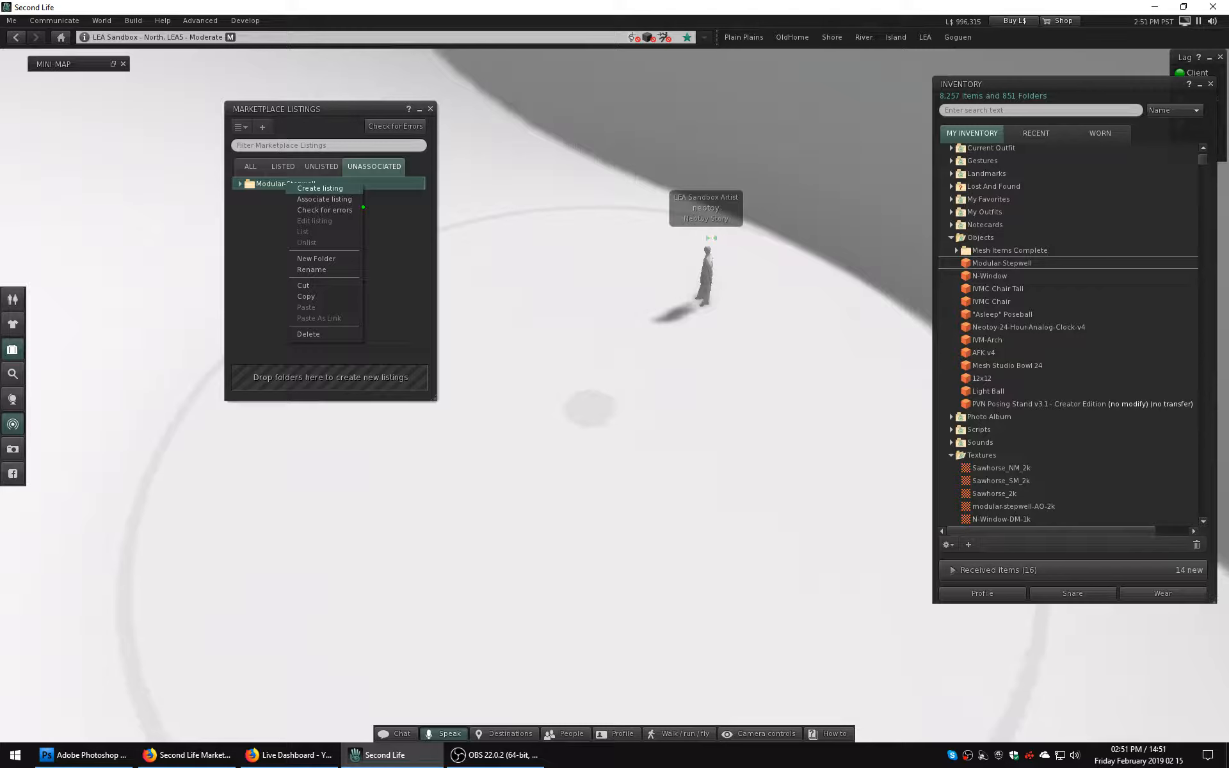
click(320, 188)
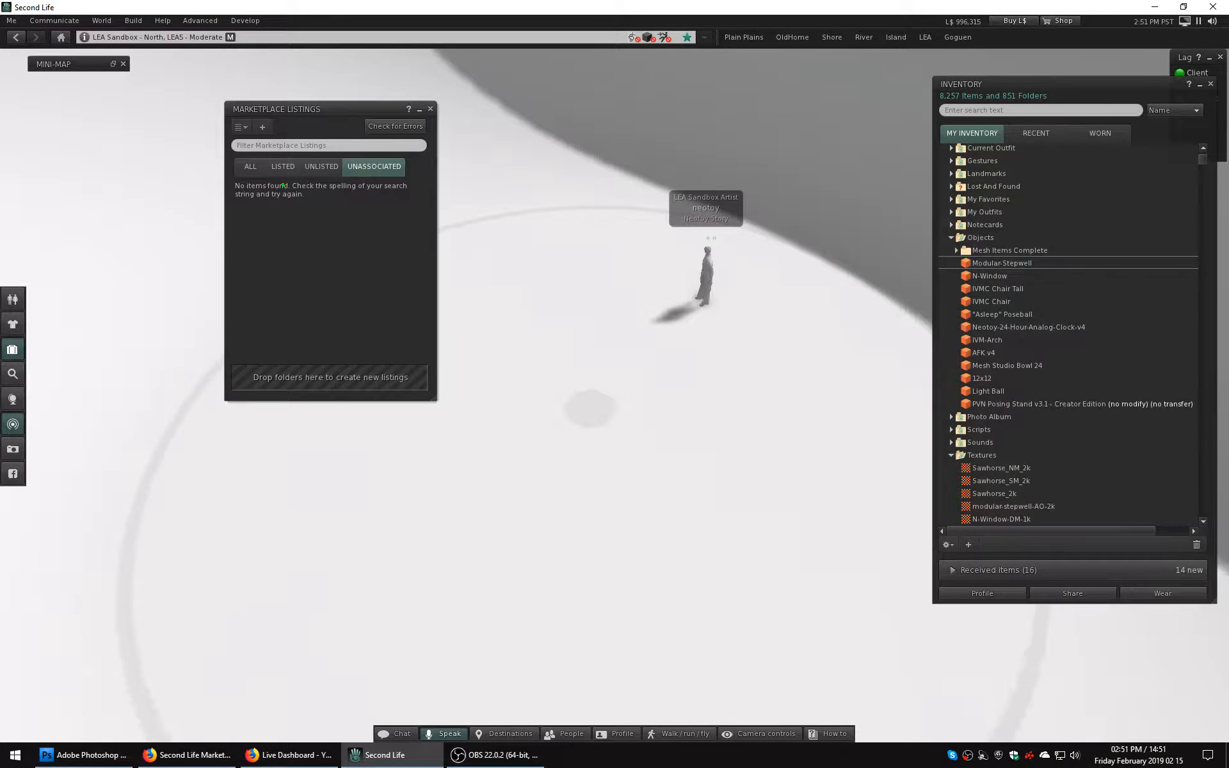
Look for the Modular-Stepwell listing among all, listed and unlisted marketplace items.
click(250, 166)
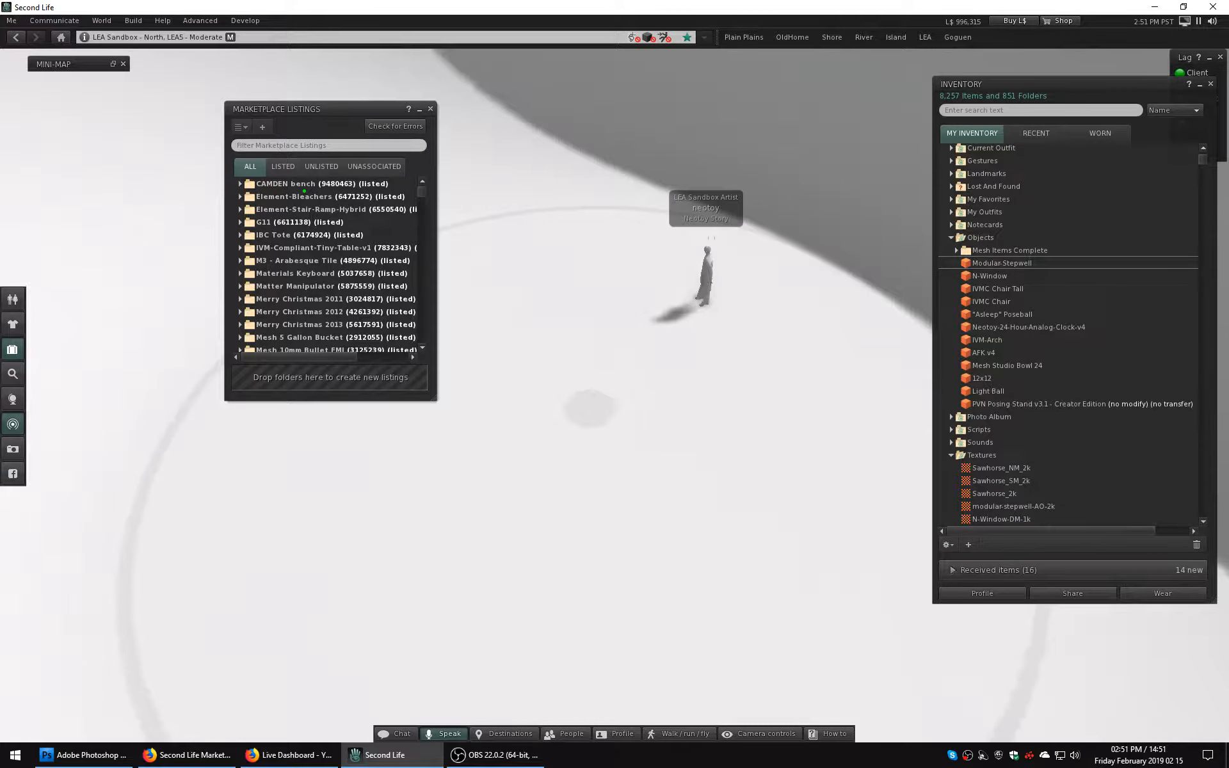
click(283, 167)
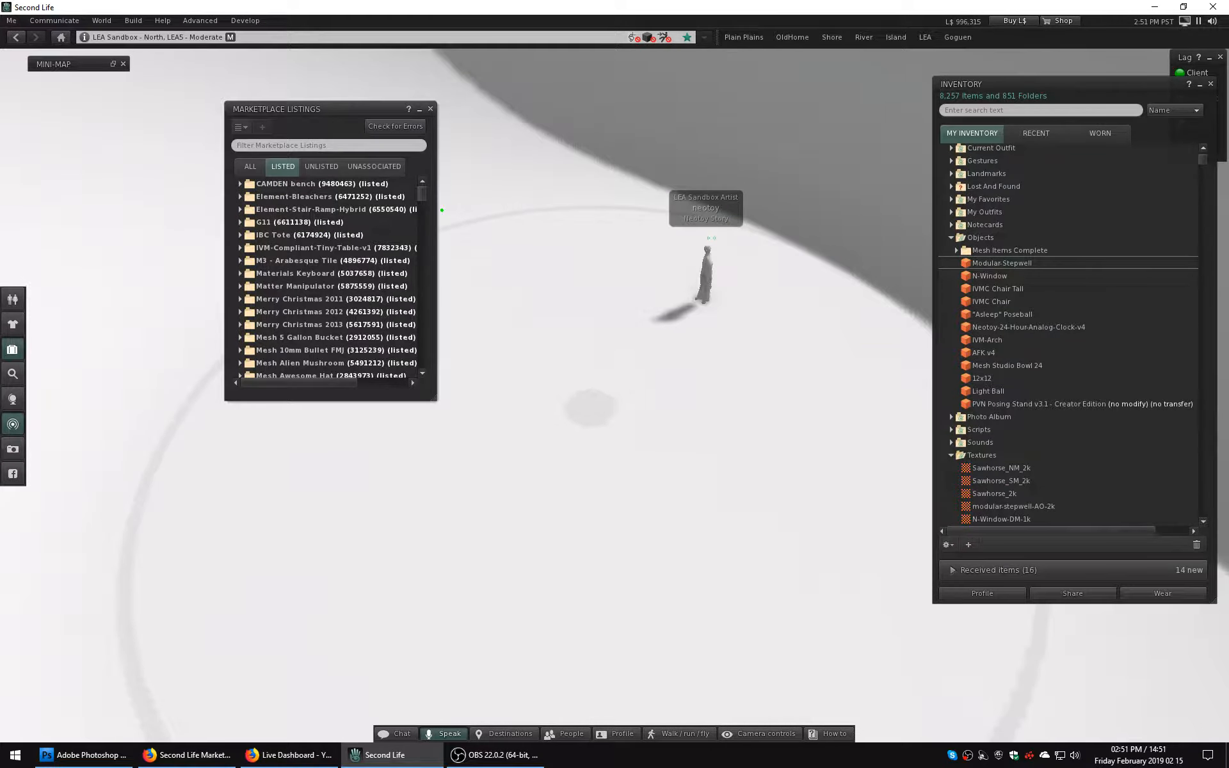
drag(421, 194, 300, 245)
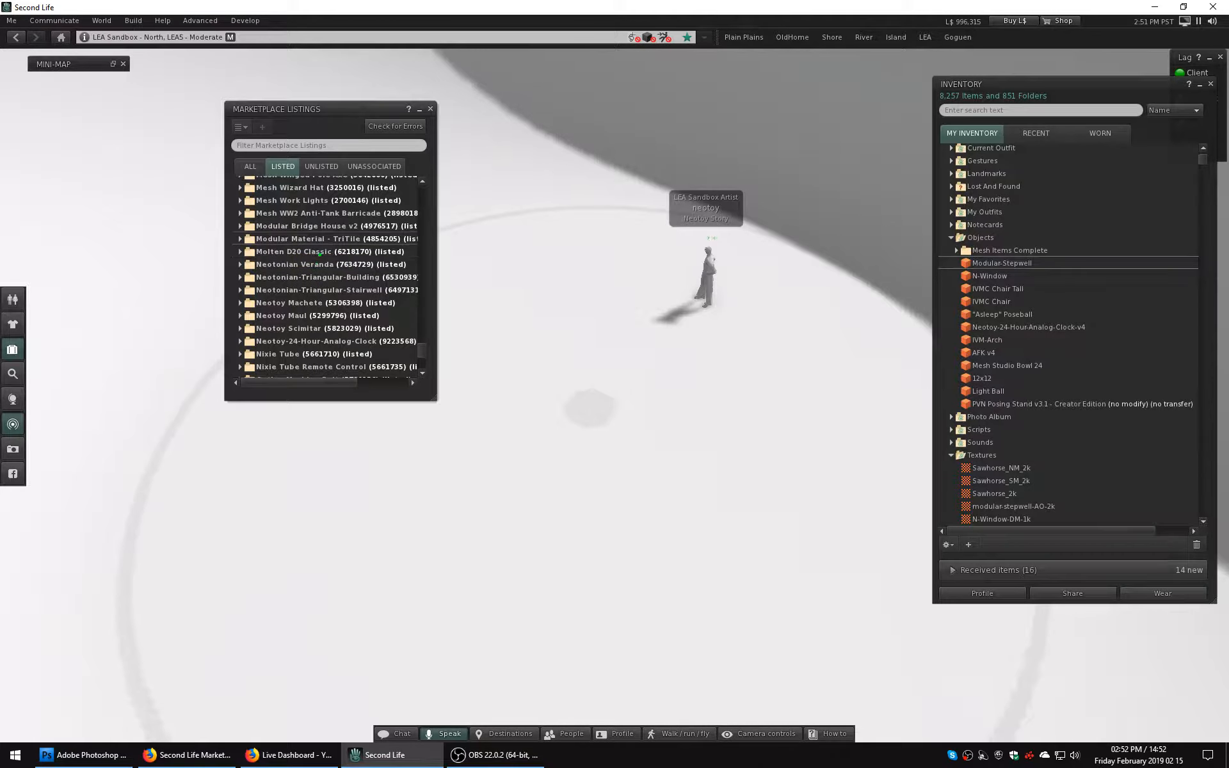
drag(318, 254, 325, 238)
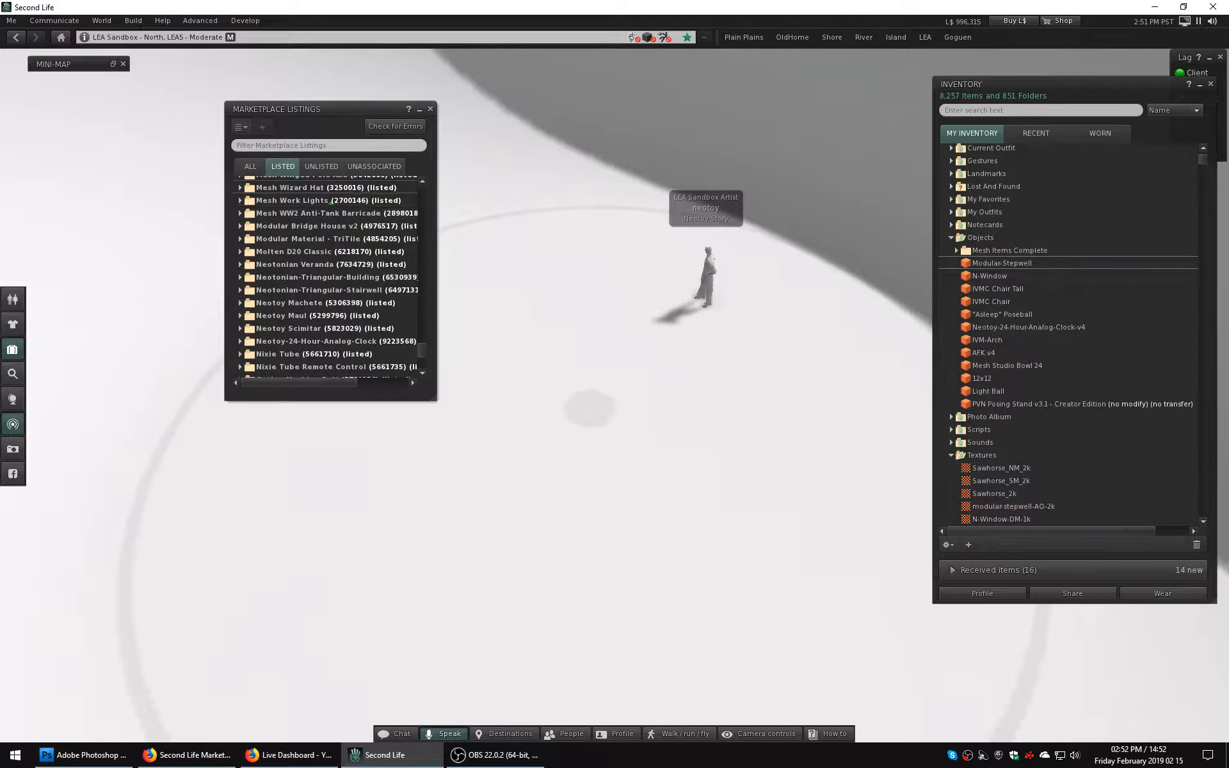
click(324, 168)
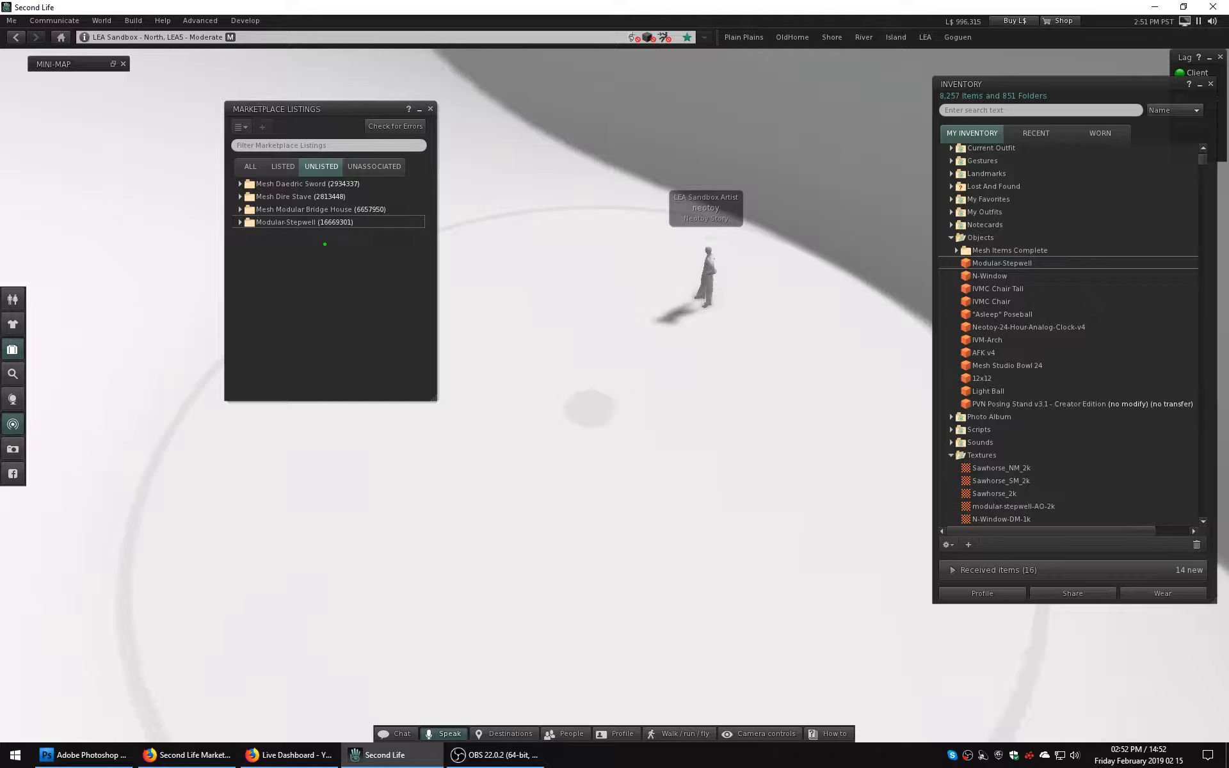
click(314, 224)
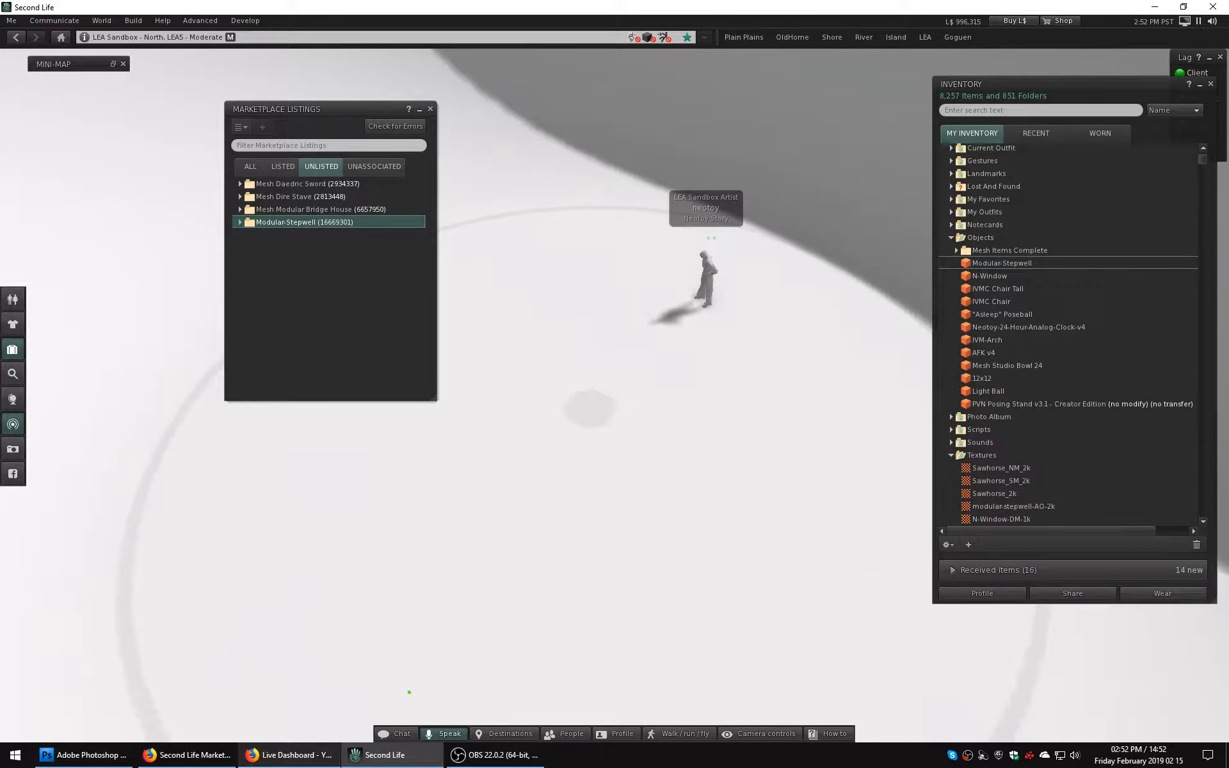
Move the Modular-Stepwell object into the Mesh Items Complete folder and close the Marketplace Listings window.
drag(980, 263, 966, 251)
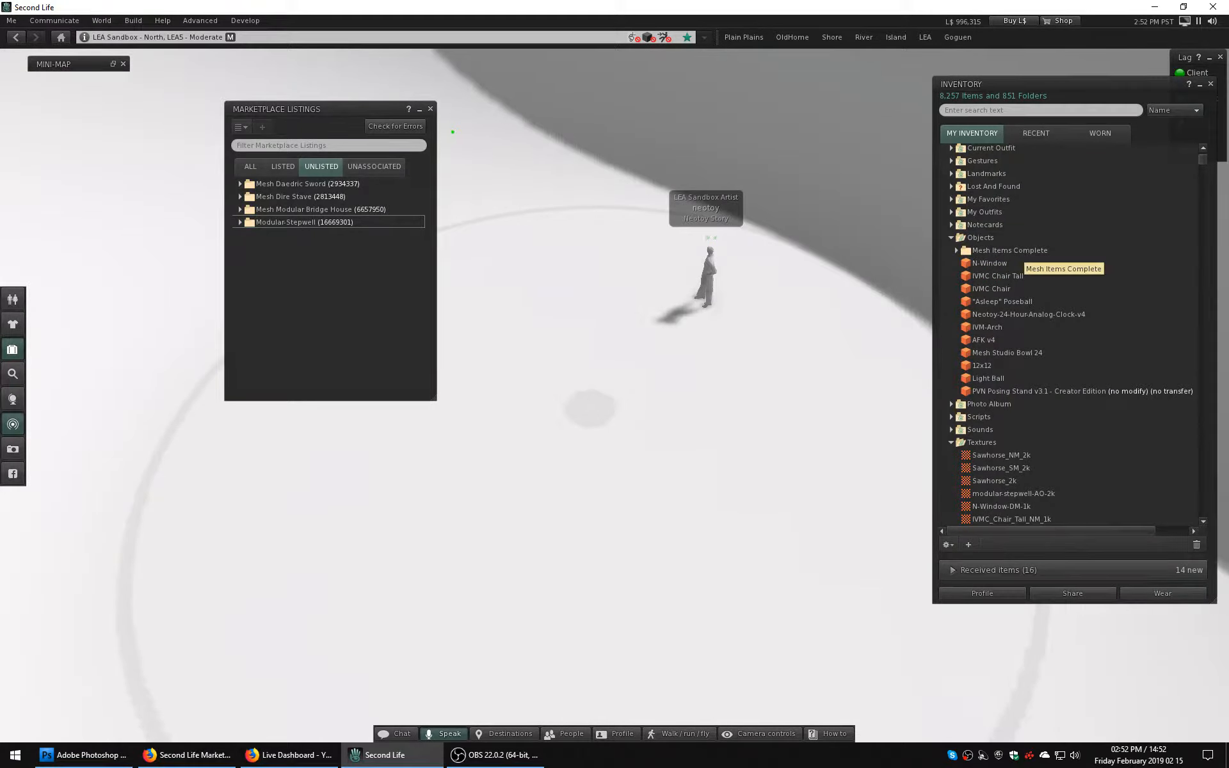
click(430, 109)
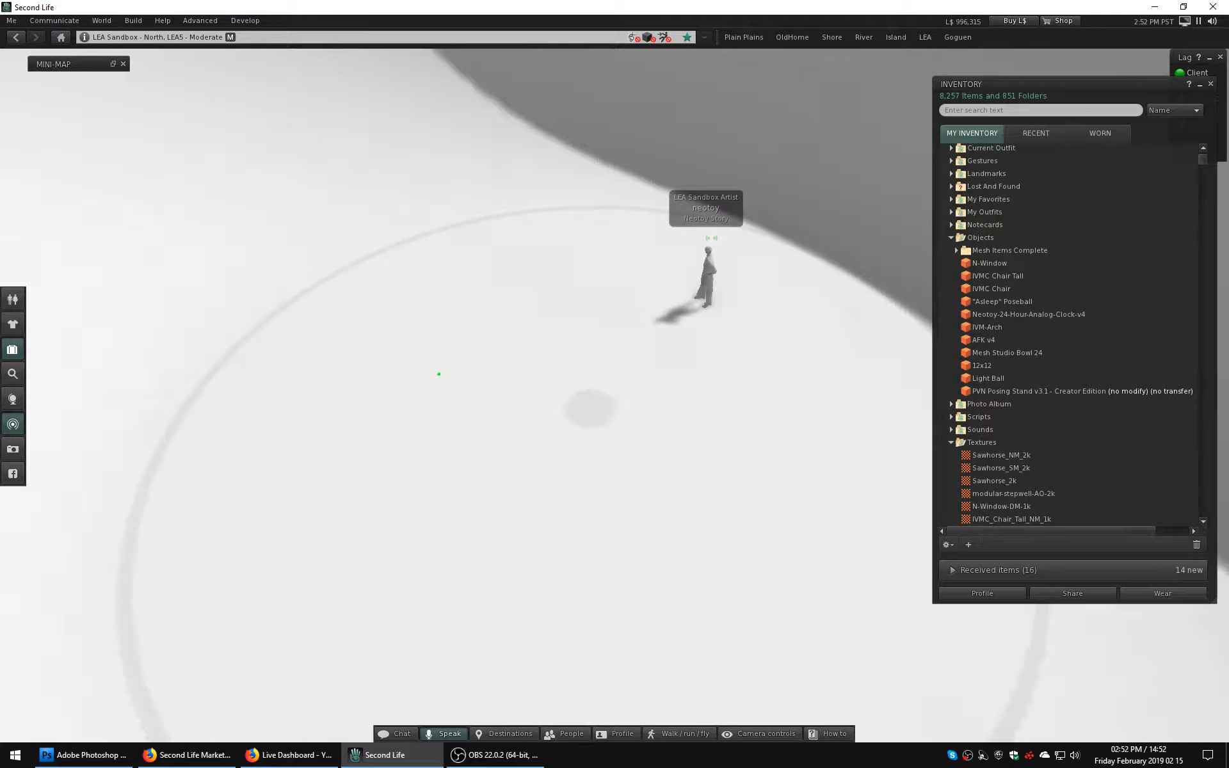
scroll(544, 386, down, 2)
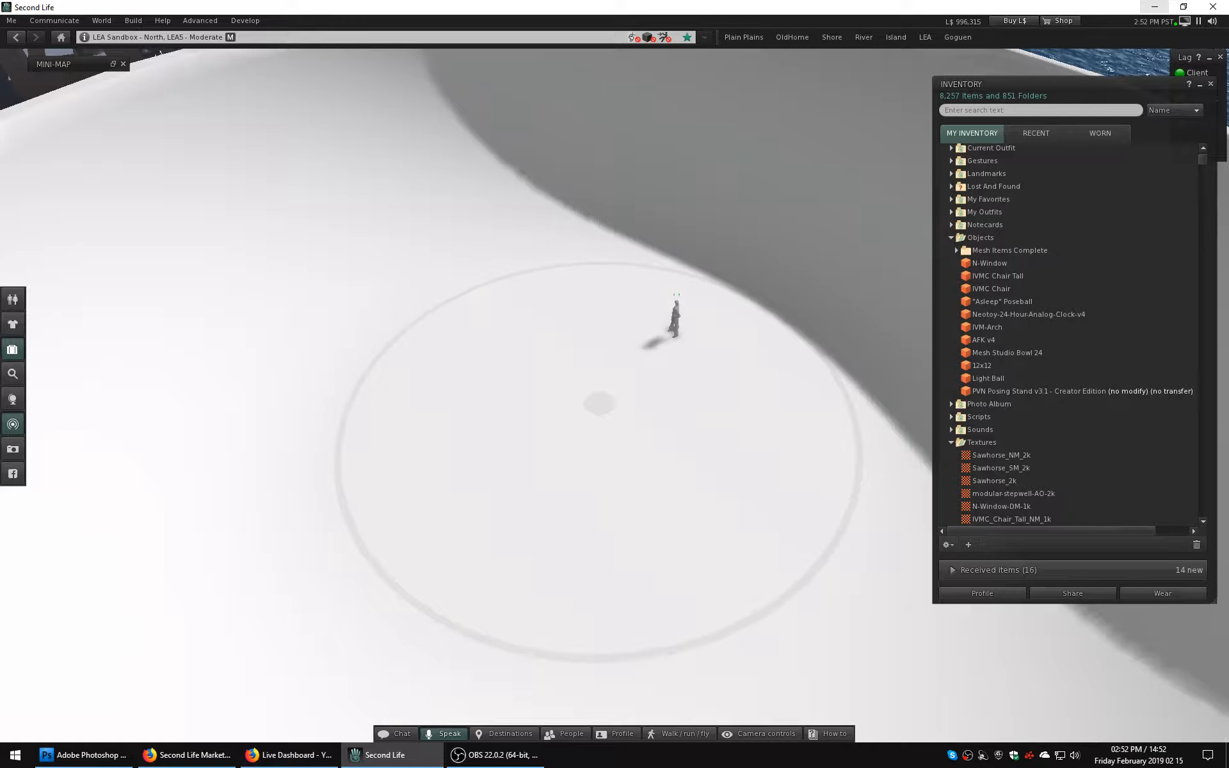
Switch to the Second Life Marketplace in Firefox and open the listing management page from the merchant home.
click(1154, 6)
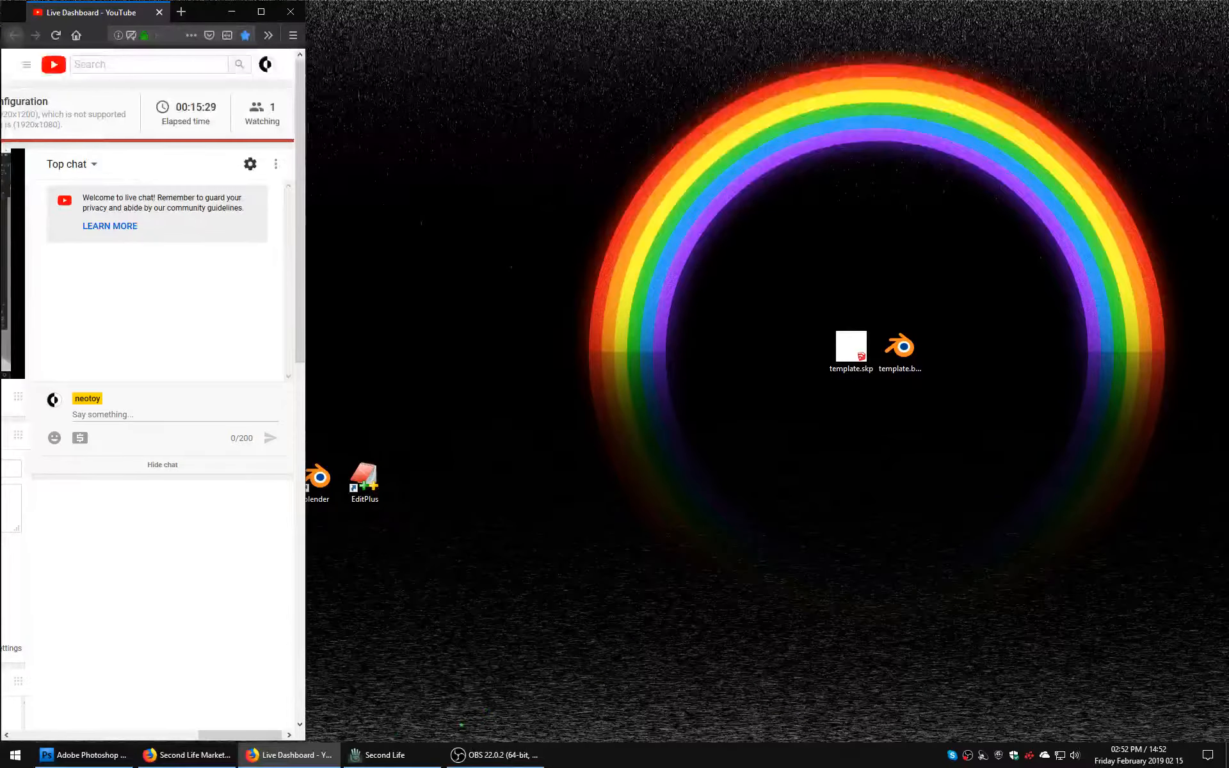
click(187, 755)
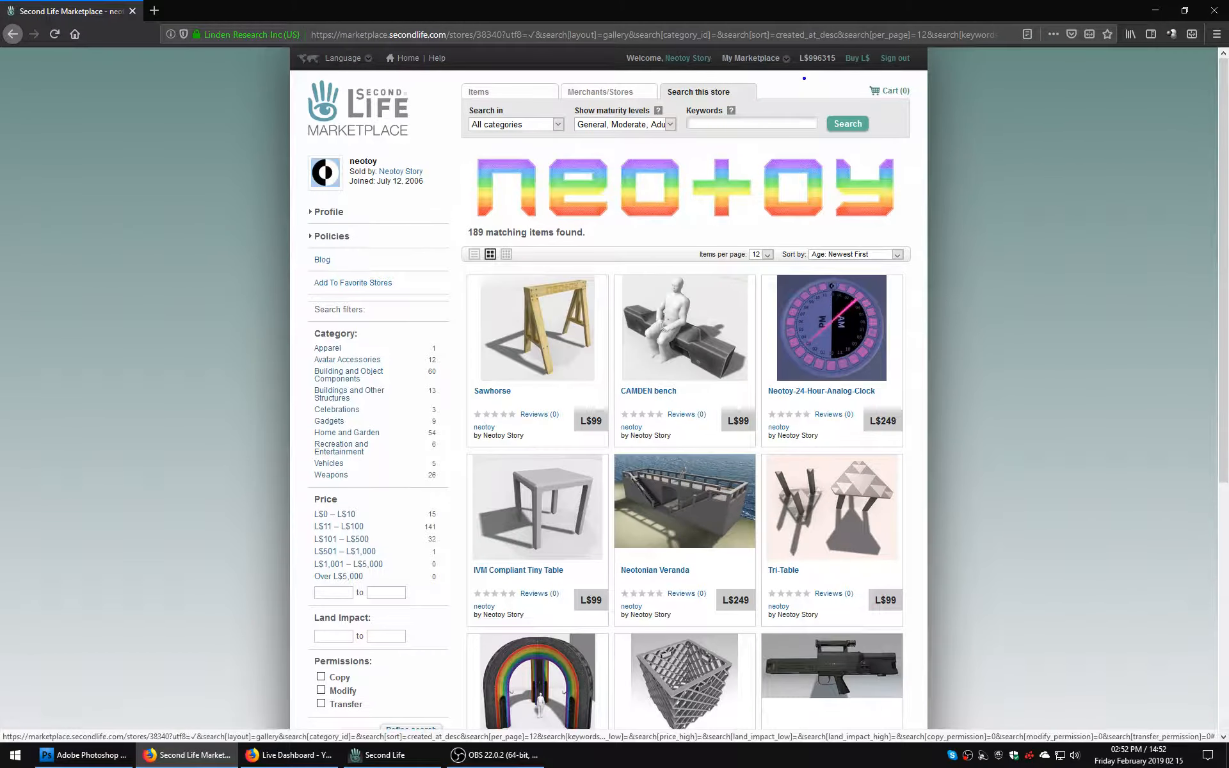
click(786, 59)
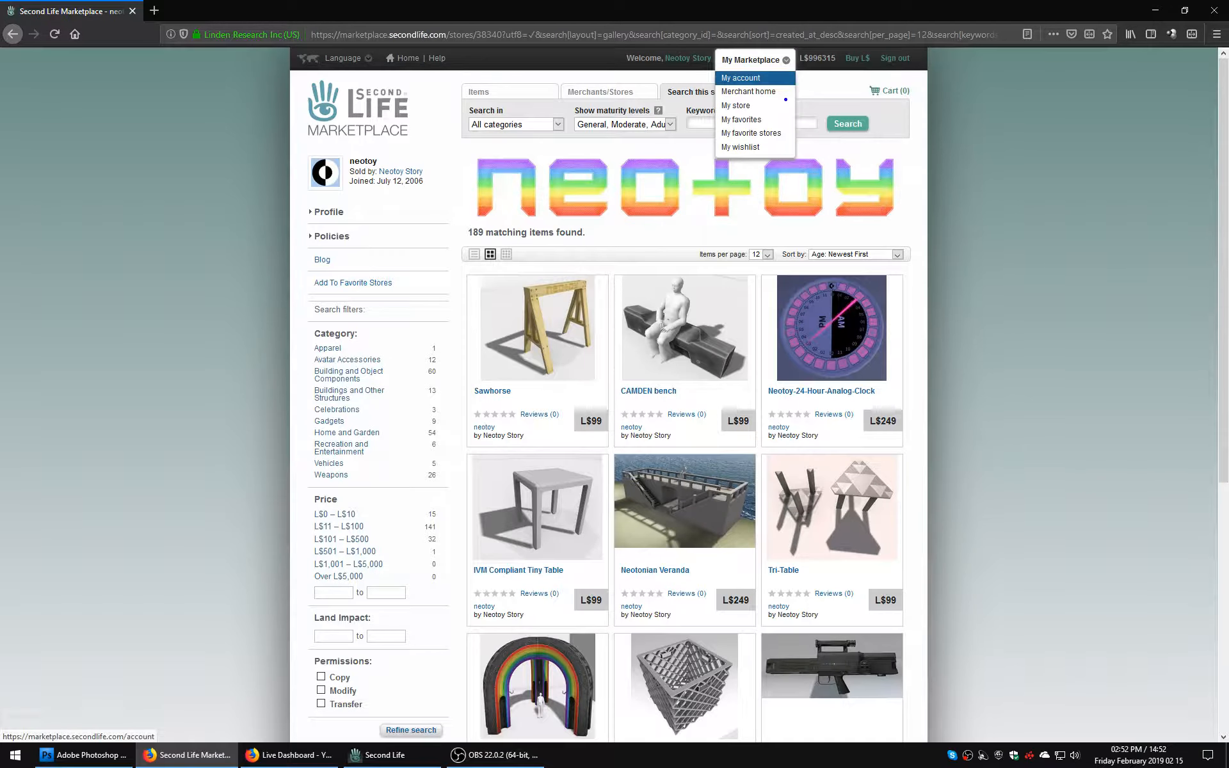
click(748, 91)
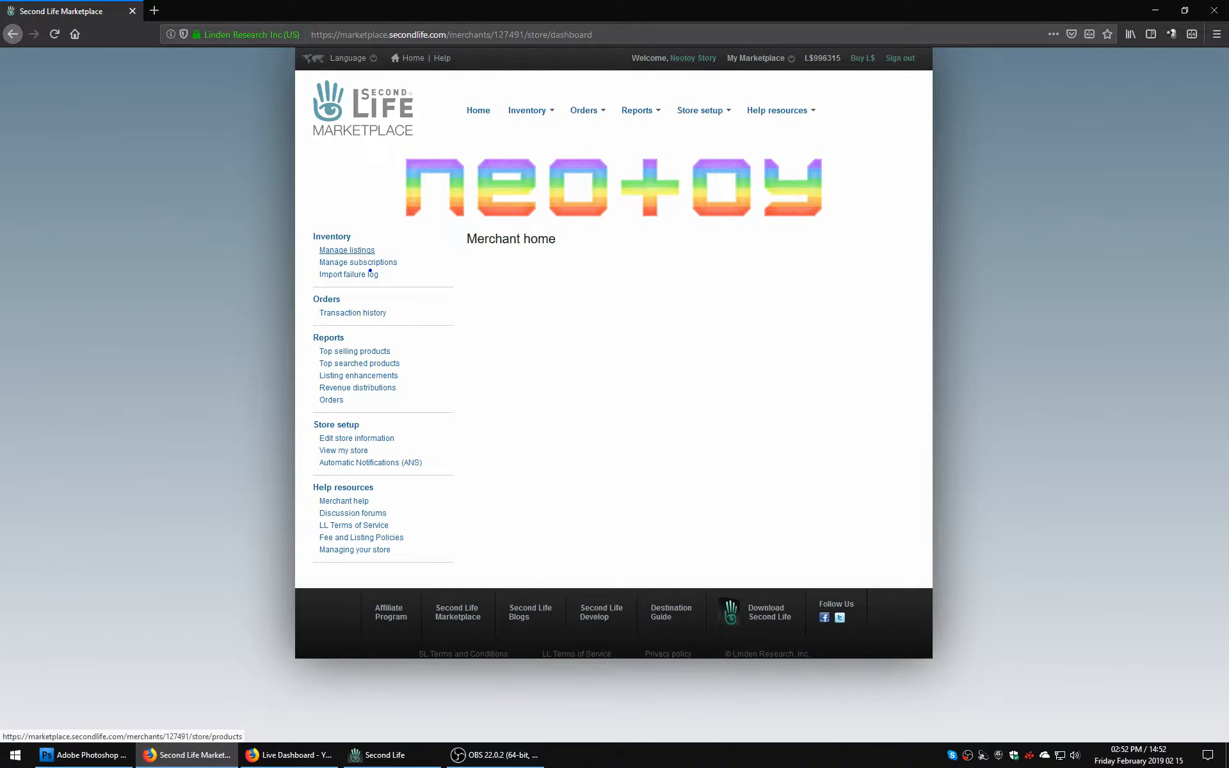
click(351, 250)
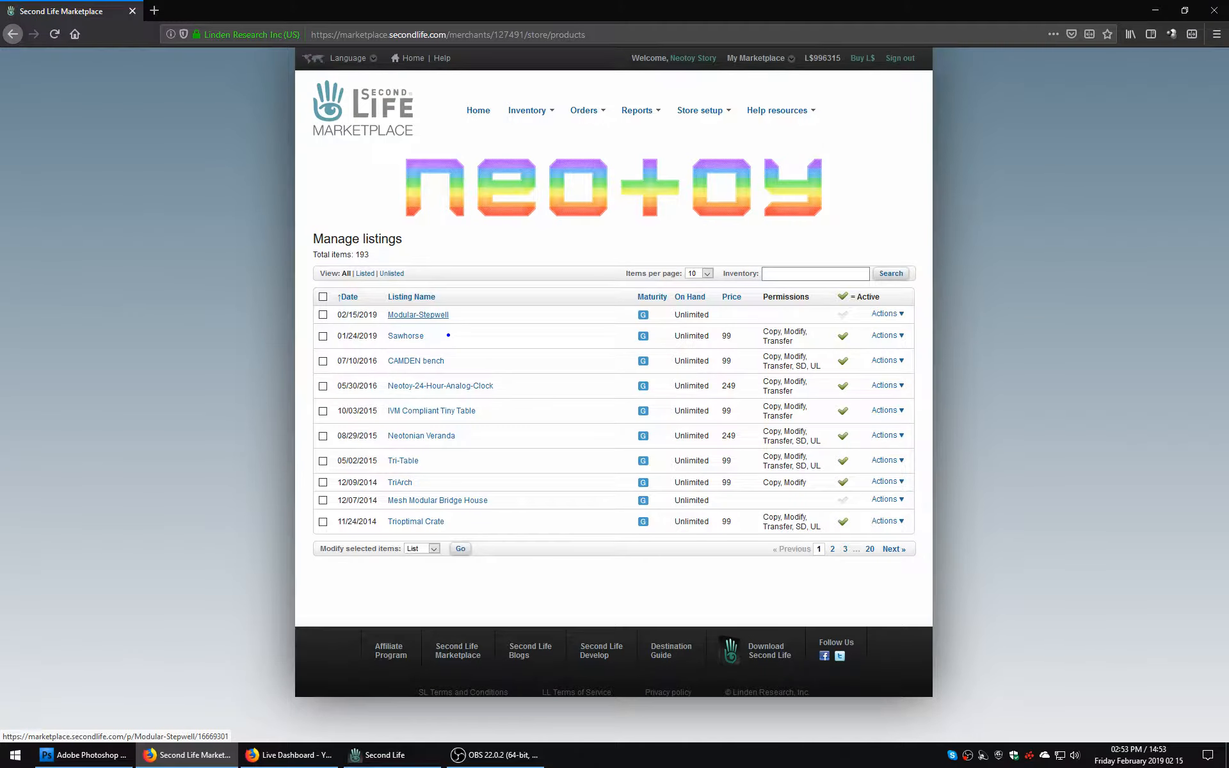
Try to open the Modular-Stepwell listing's page, first from all listings, then from the view filtered to unlisted items.
click(437, 316)
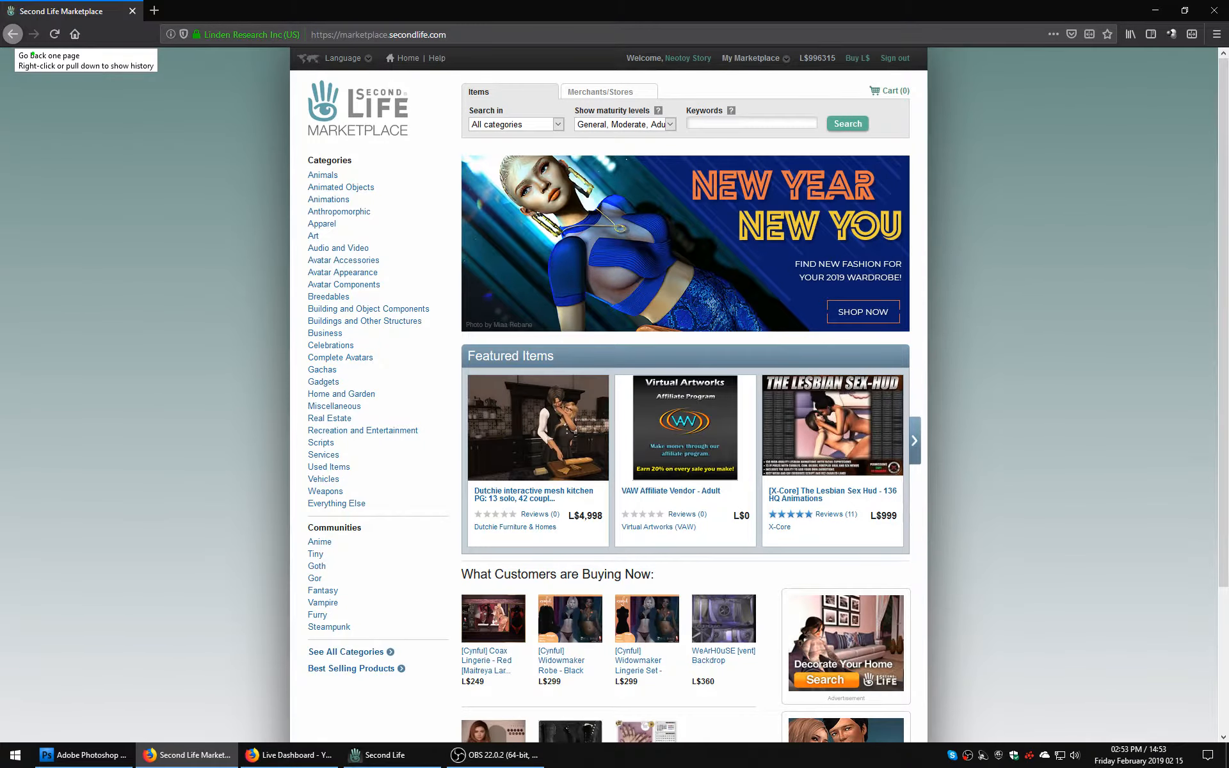
click(13, 33)
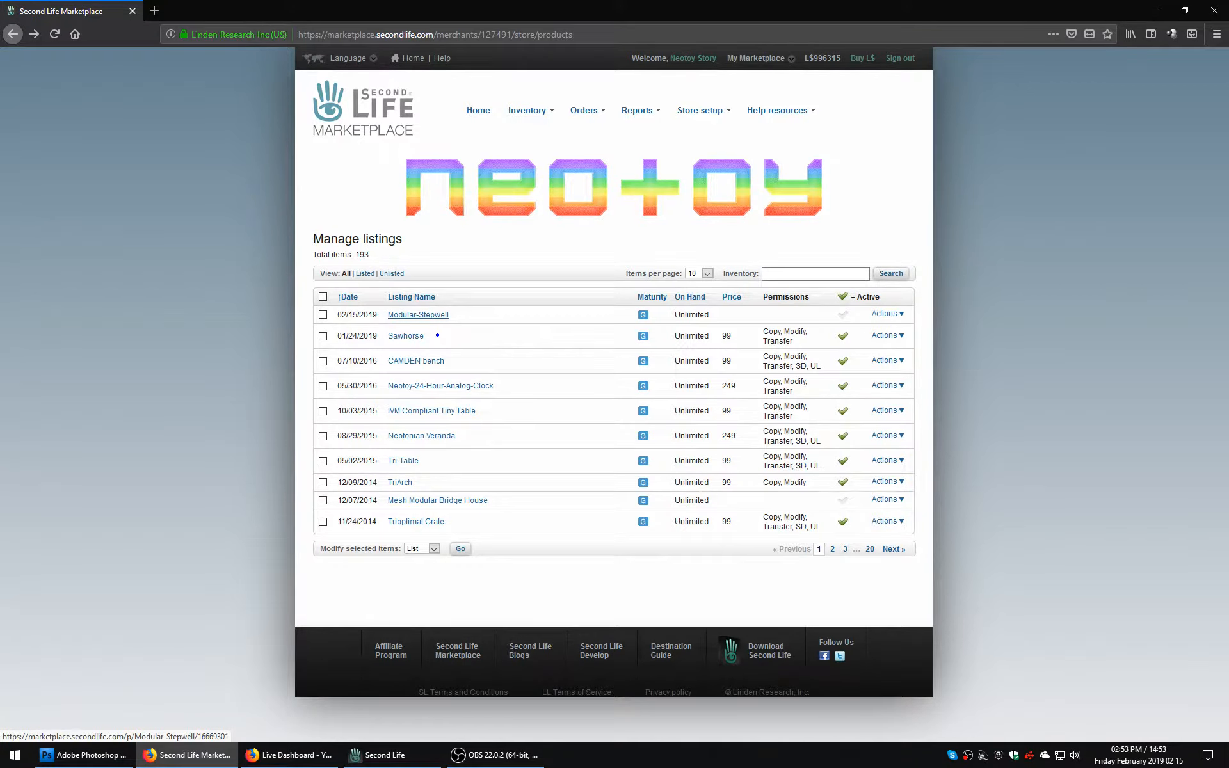
click(392, 274)
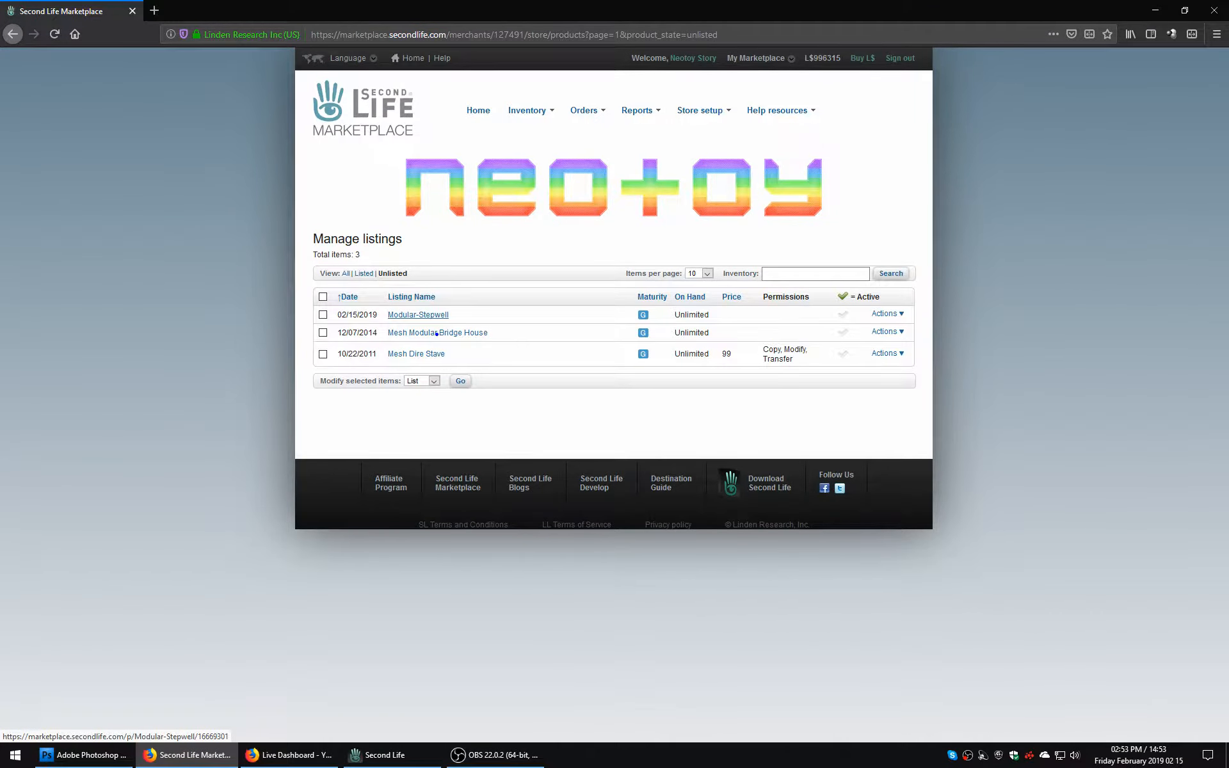
click(430, 317)
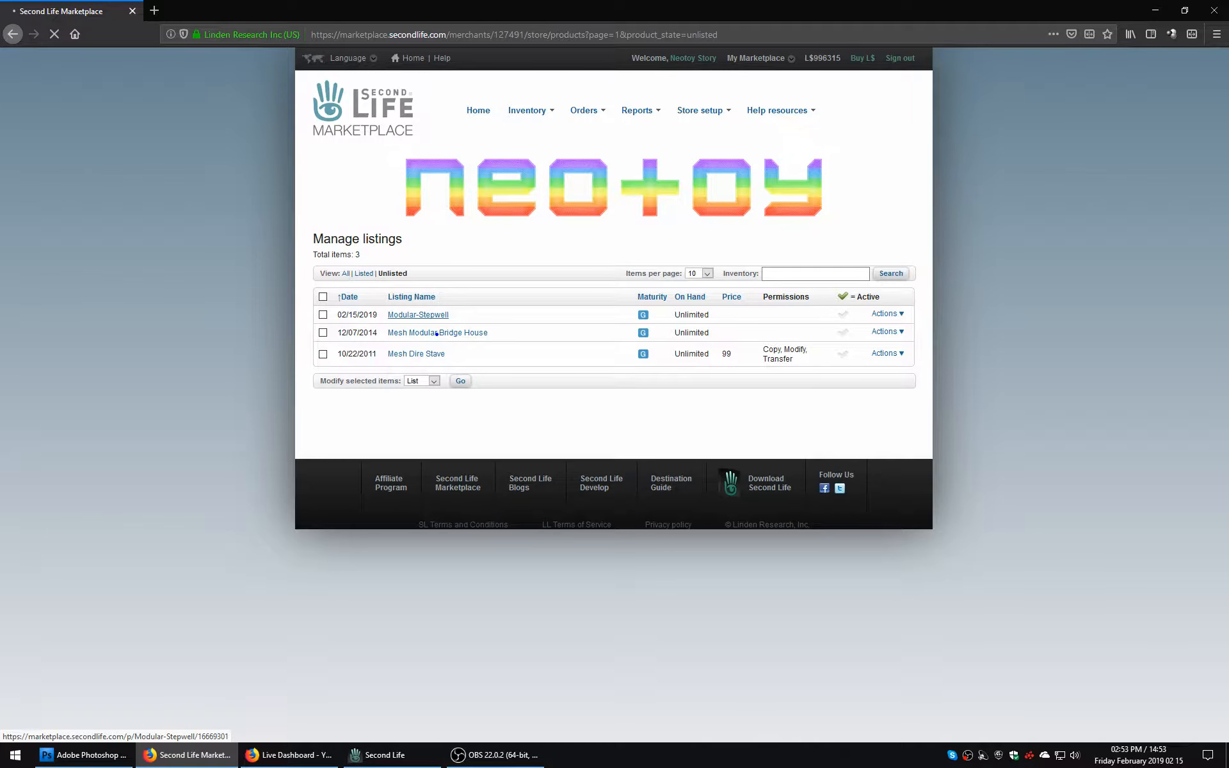
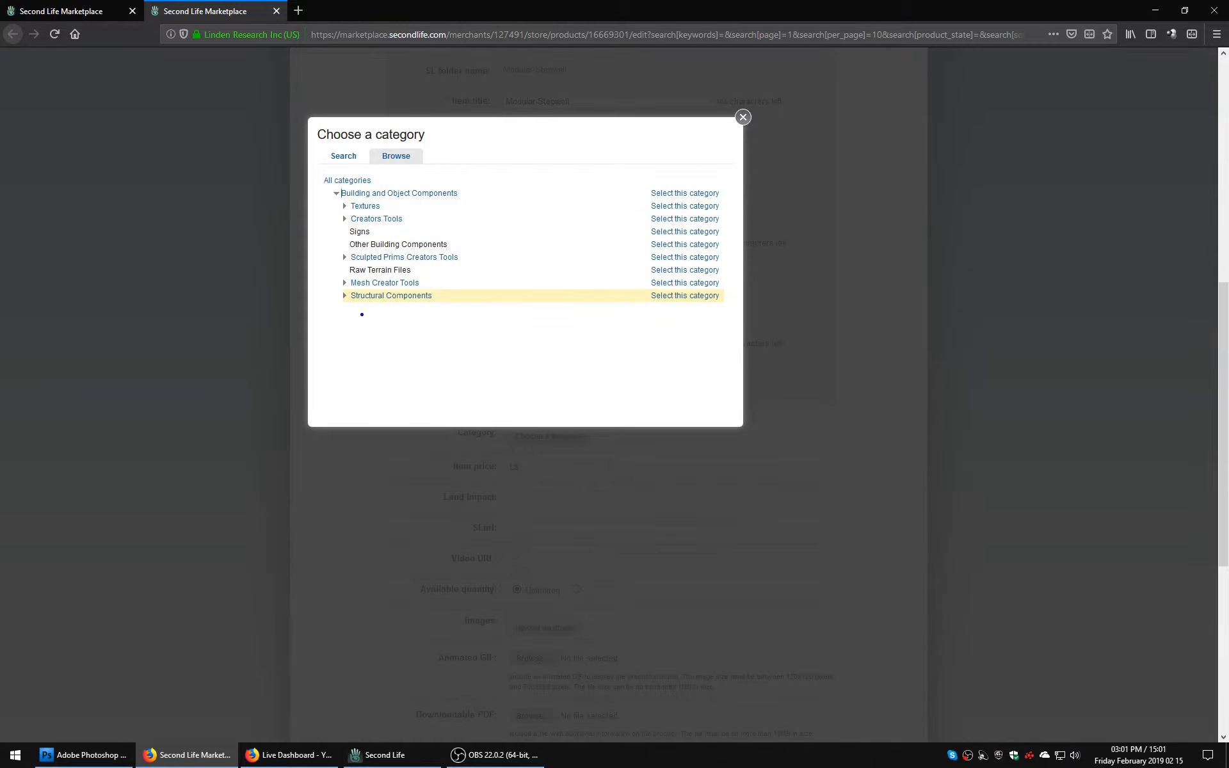
Set the listing's category to Building and Object Components > Structural Components > Stairs and Elevators, and its price to L$249.
click(384, 295)
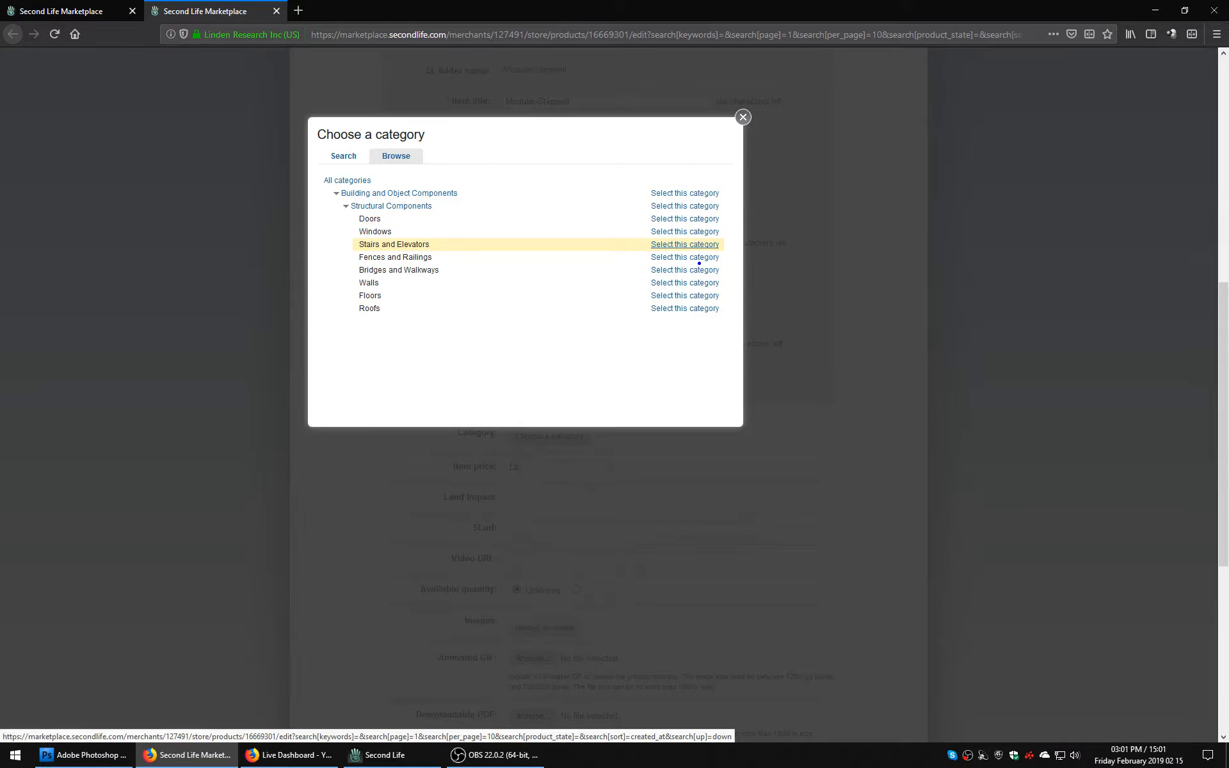
click(683, 244)
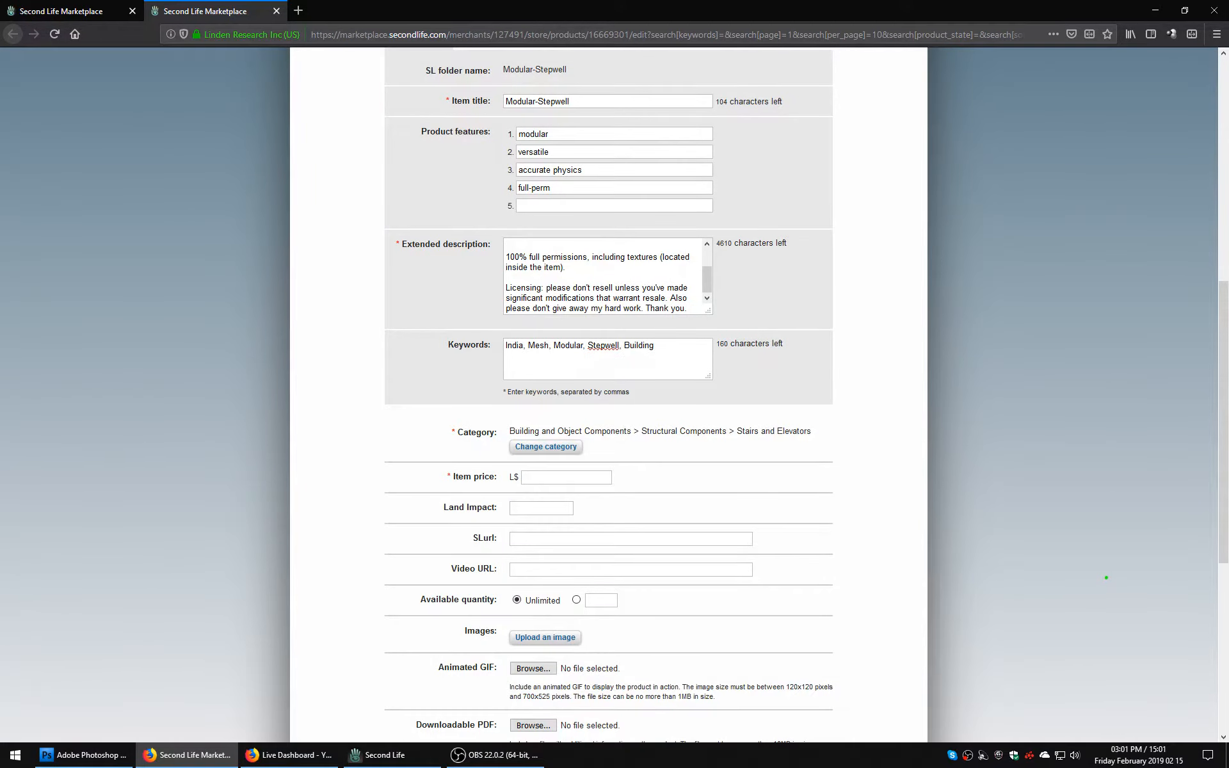
scroll(608, 384, down, 3)
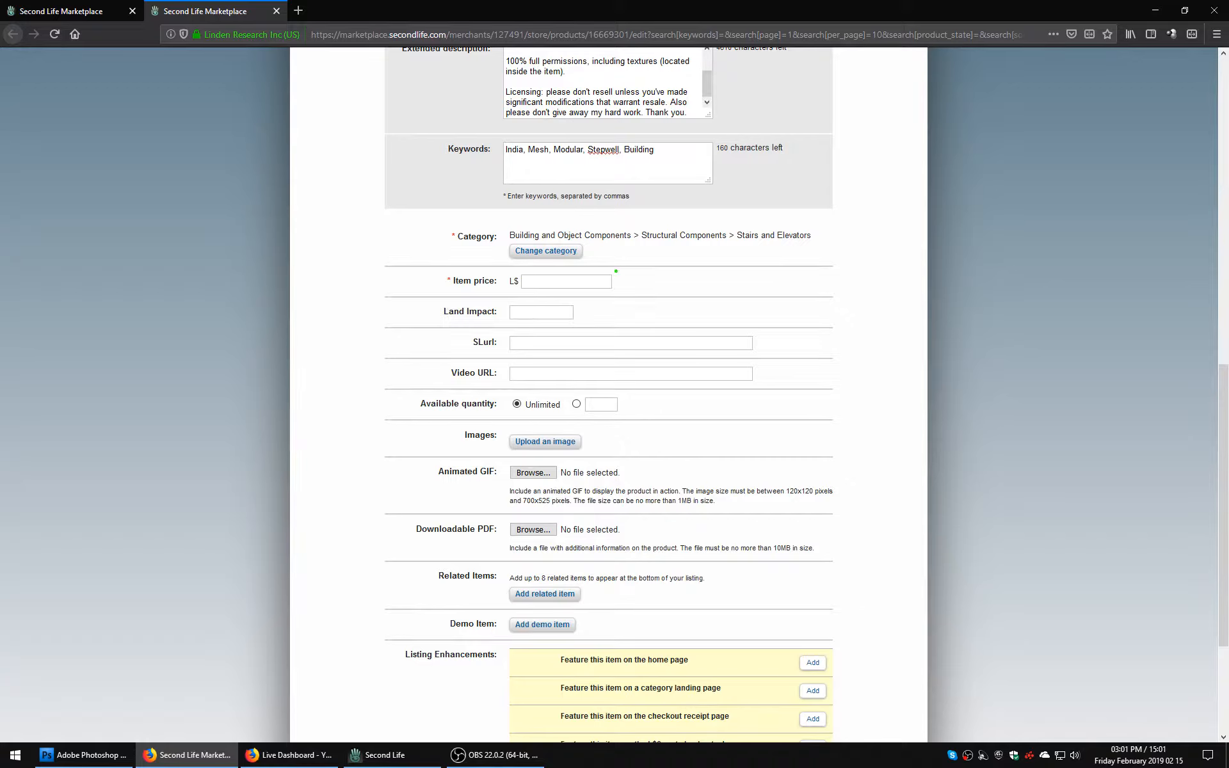
click(562, 281)
text(249)
Search the web for "what is the current usd value of linden", look over the results and return to the listing form.
click(298, 10)
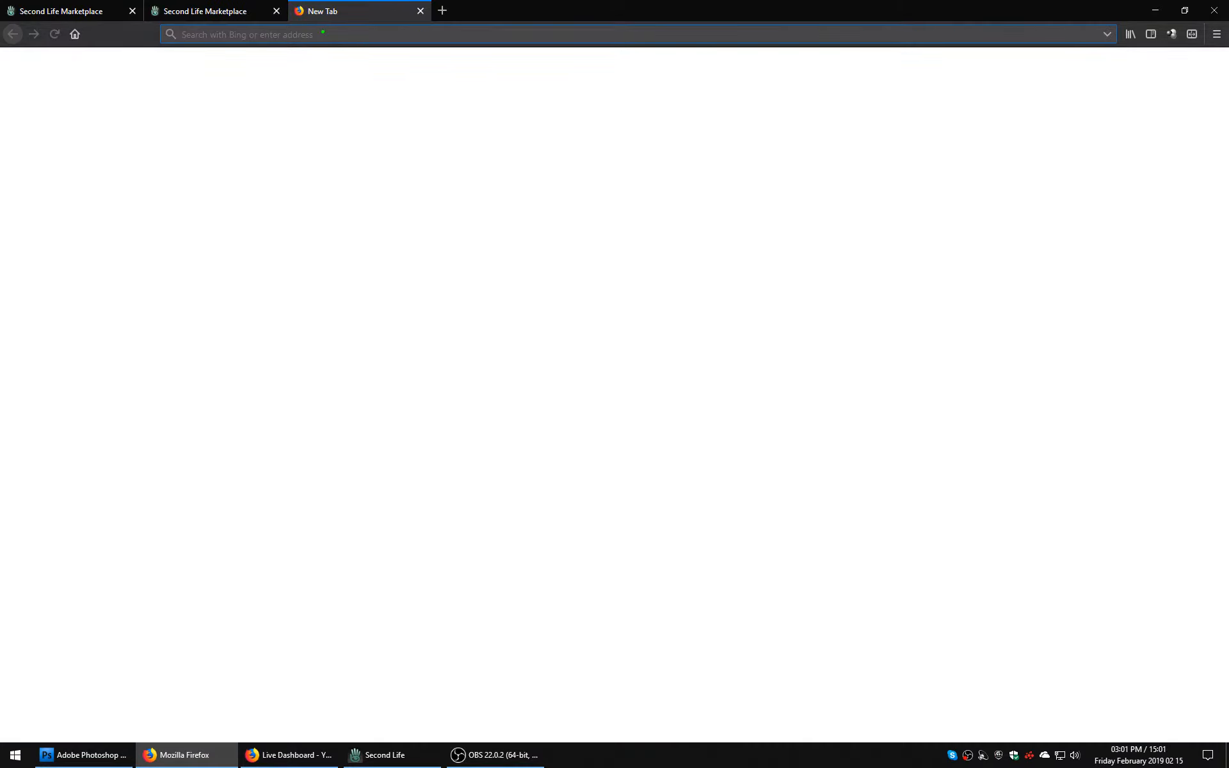
text(what in)
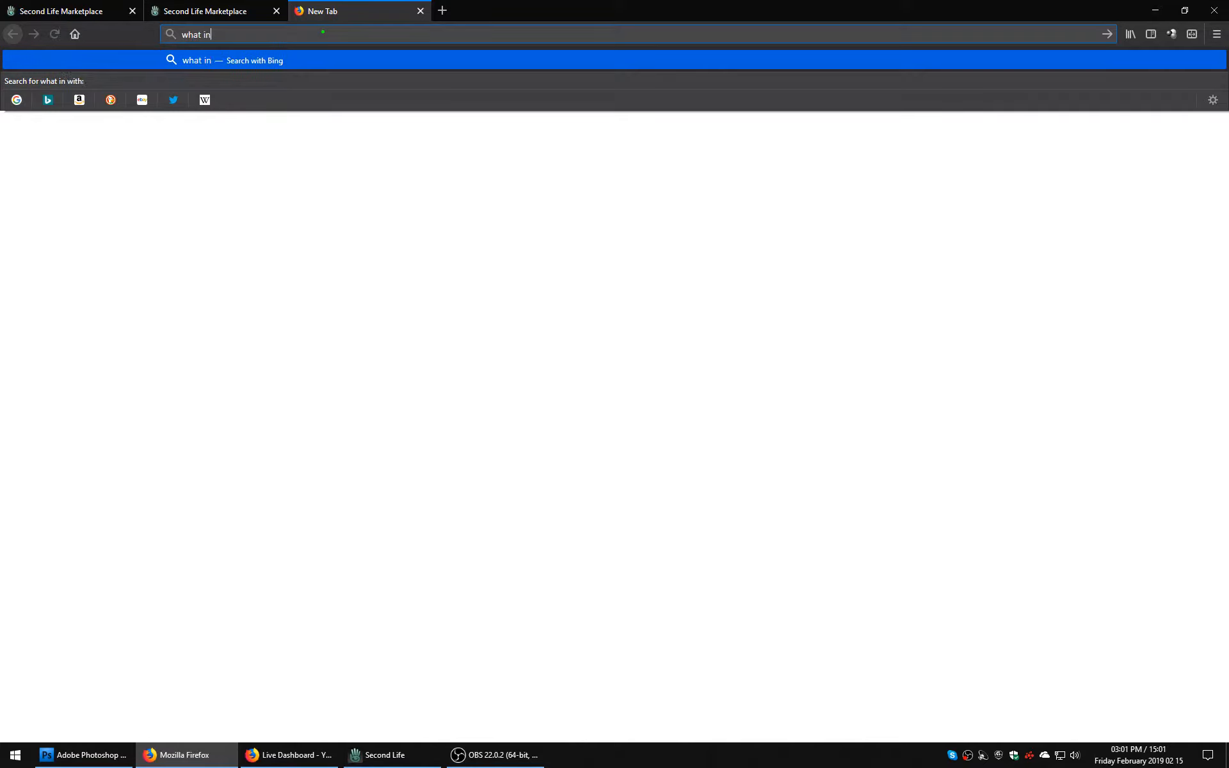
key(BackSpace)
key(BackSpace)
text(s the current usd value of li)
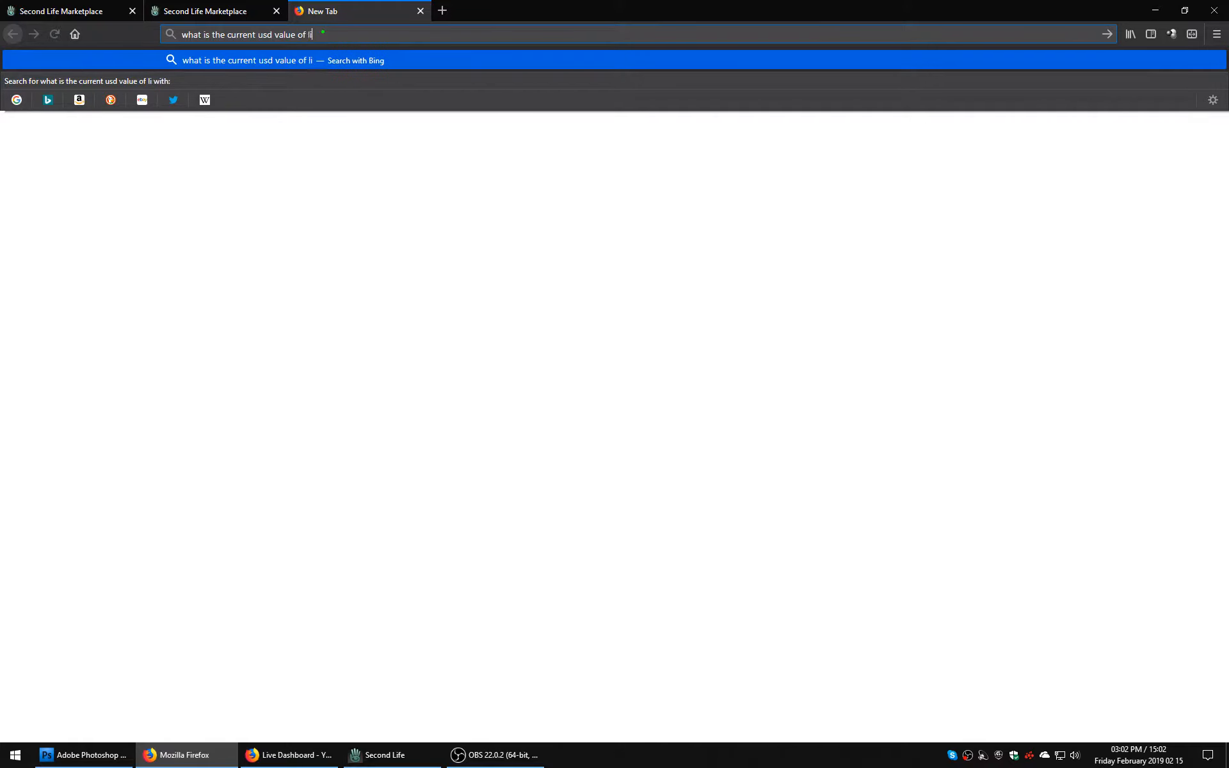
text(nden)
key(Return)
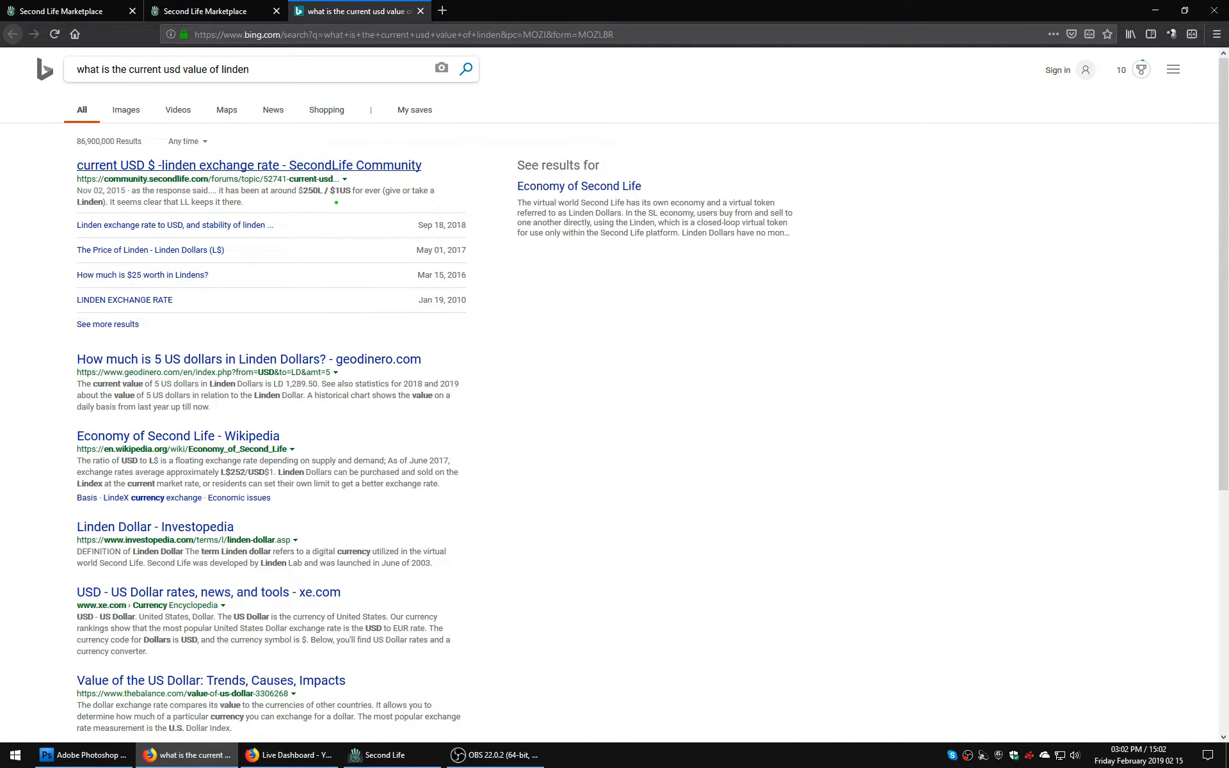
scroll(336, 202, down, 3)
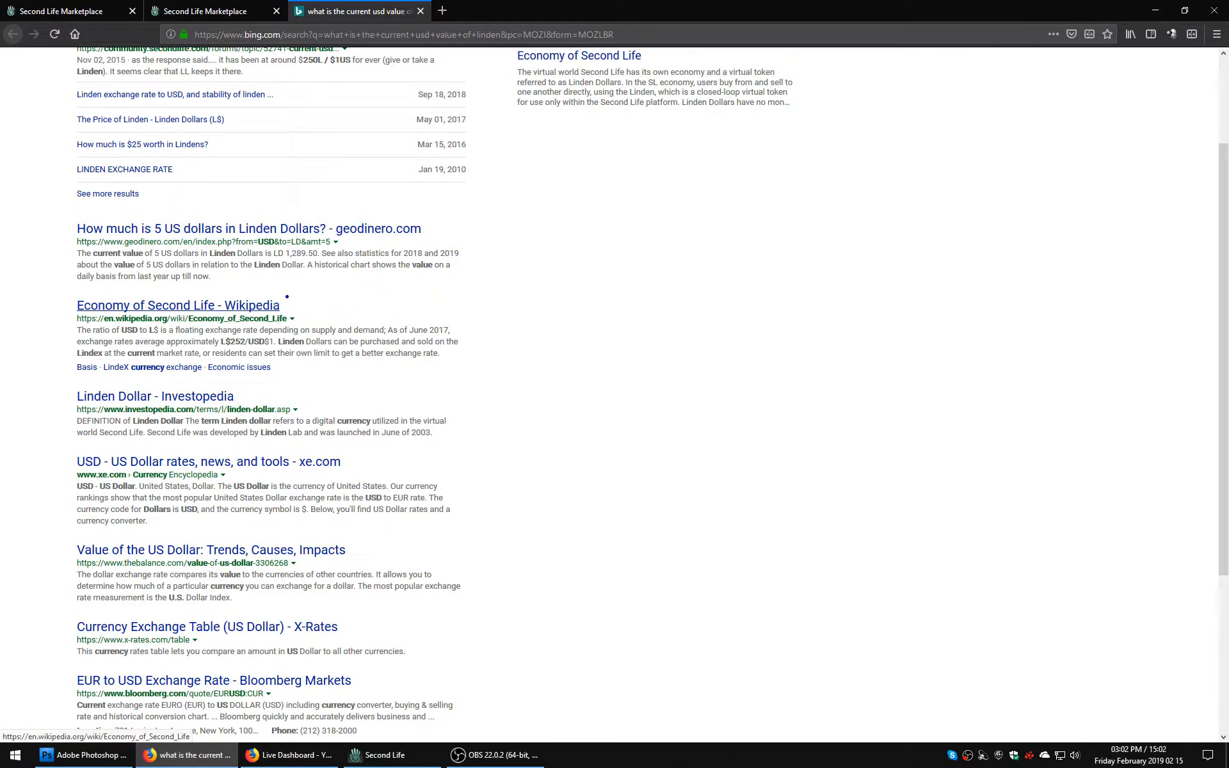
click(419, 11)
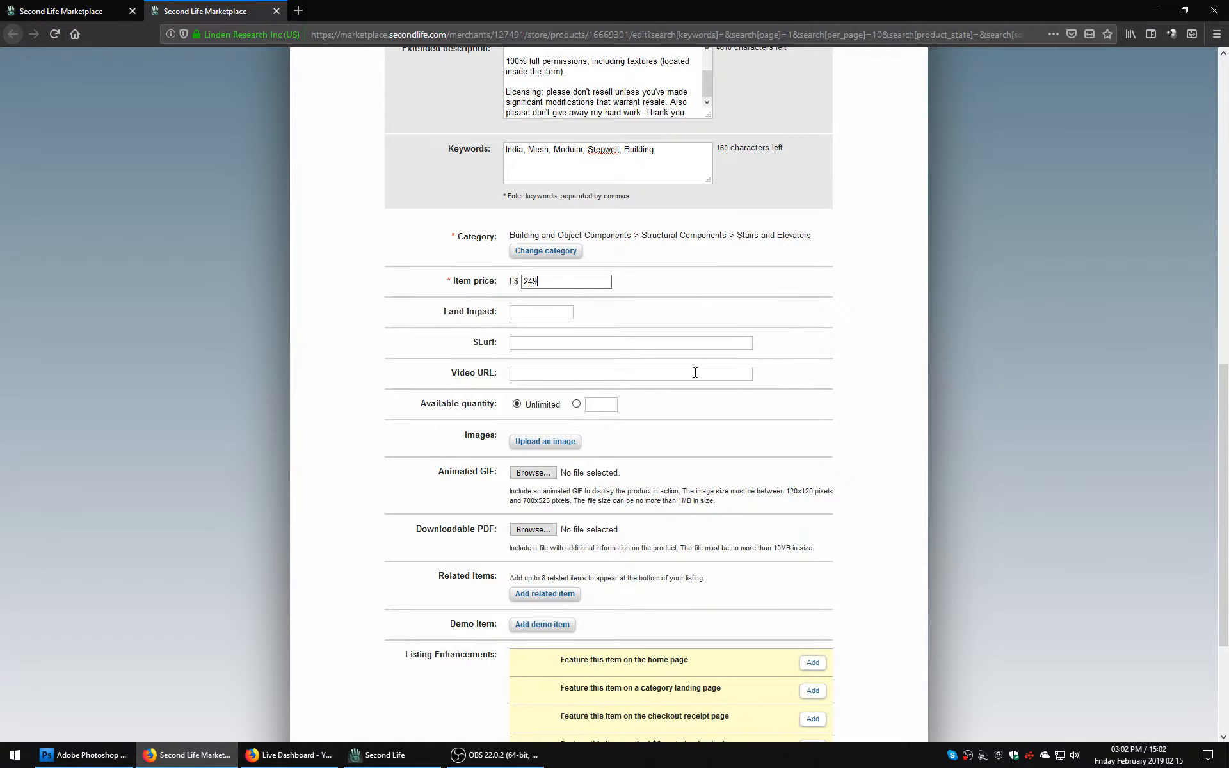
Switch to Second Life, place Modular-Stepwell from the Mesh Items Complete folder on the ground and open it for editing.
click(555, 315)
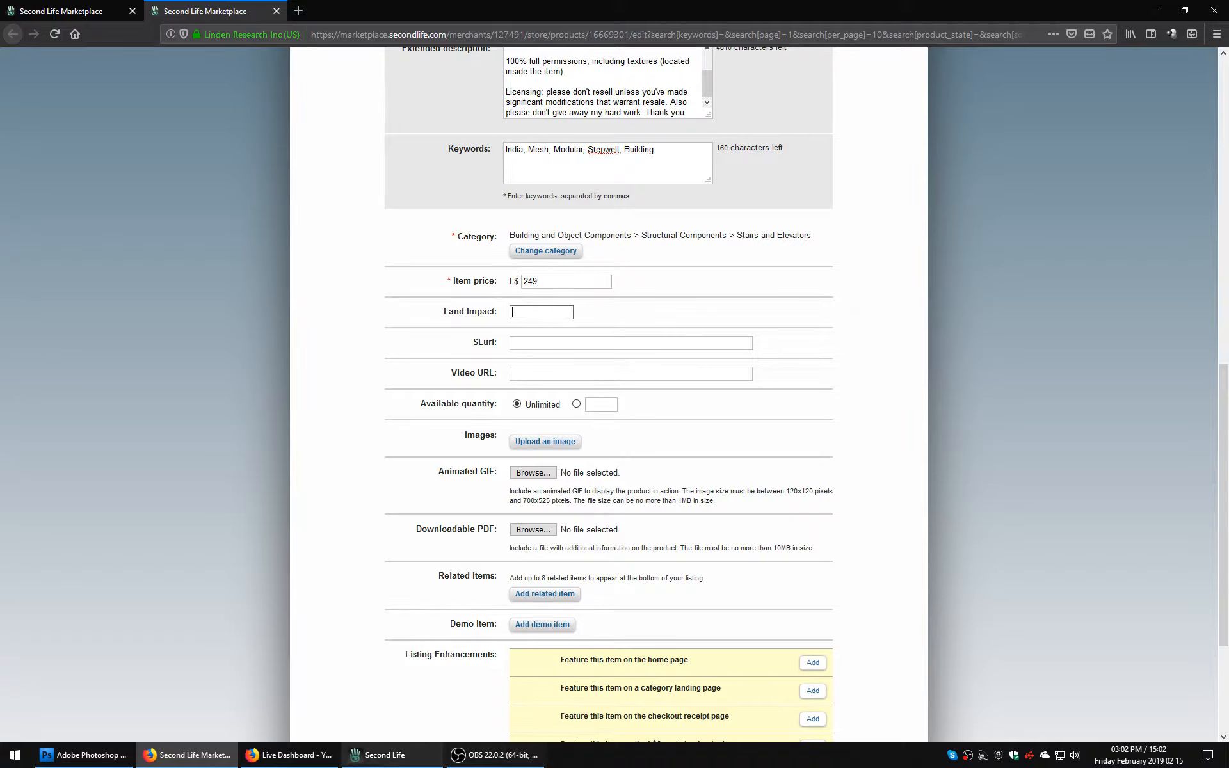
click(386, 755)
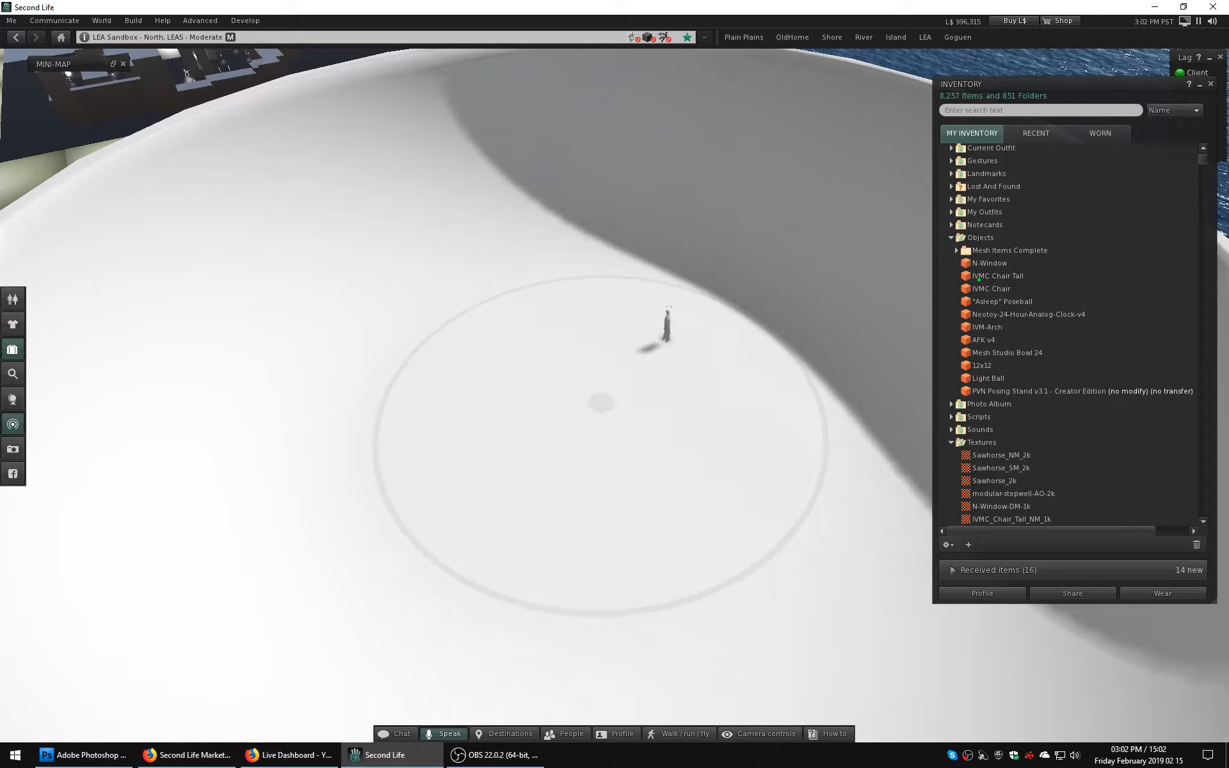
click(956, 250)
drag(1007, 263, 587, 440)
right_click(637, 379)
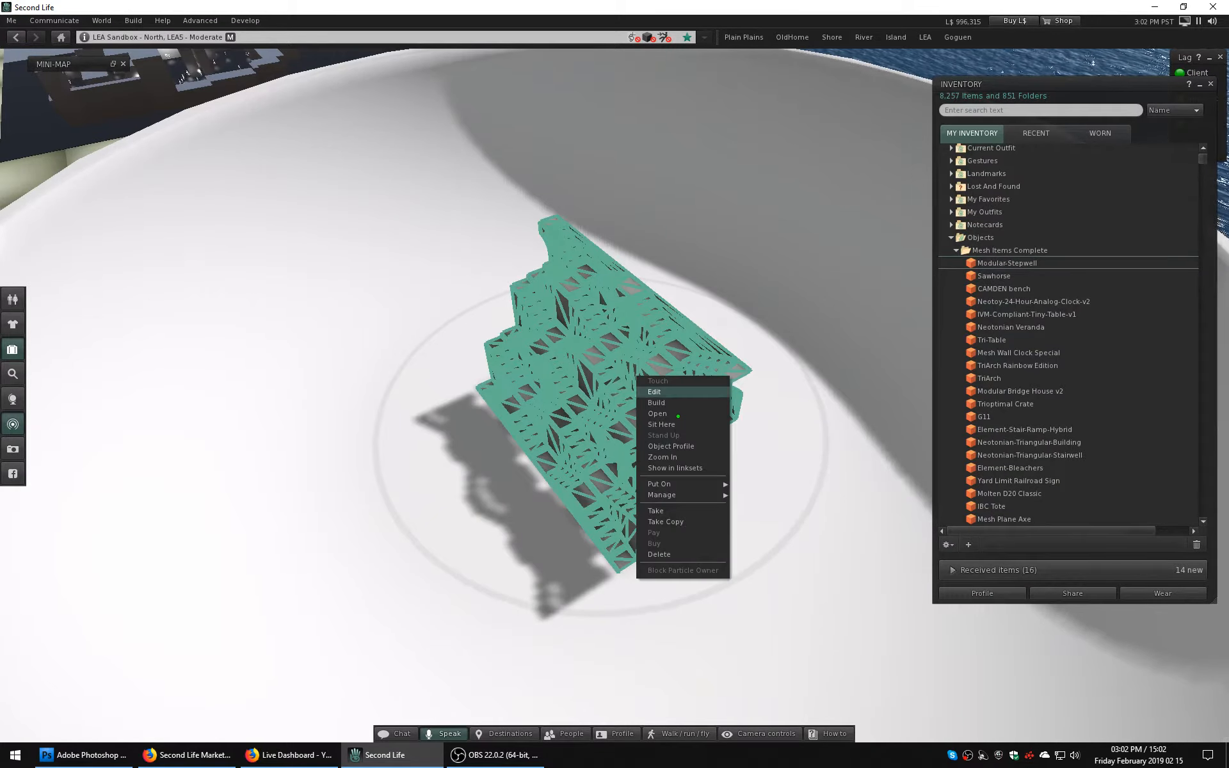
click(676, 392)
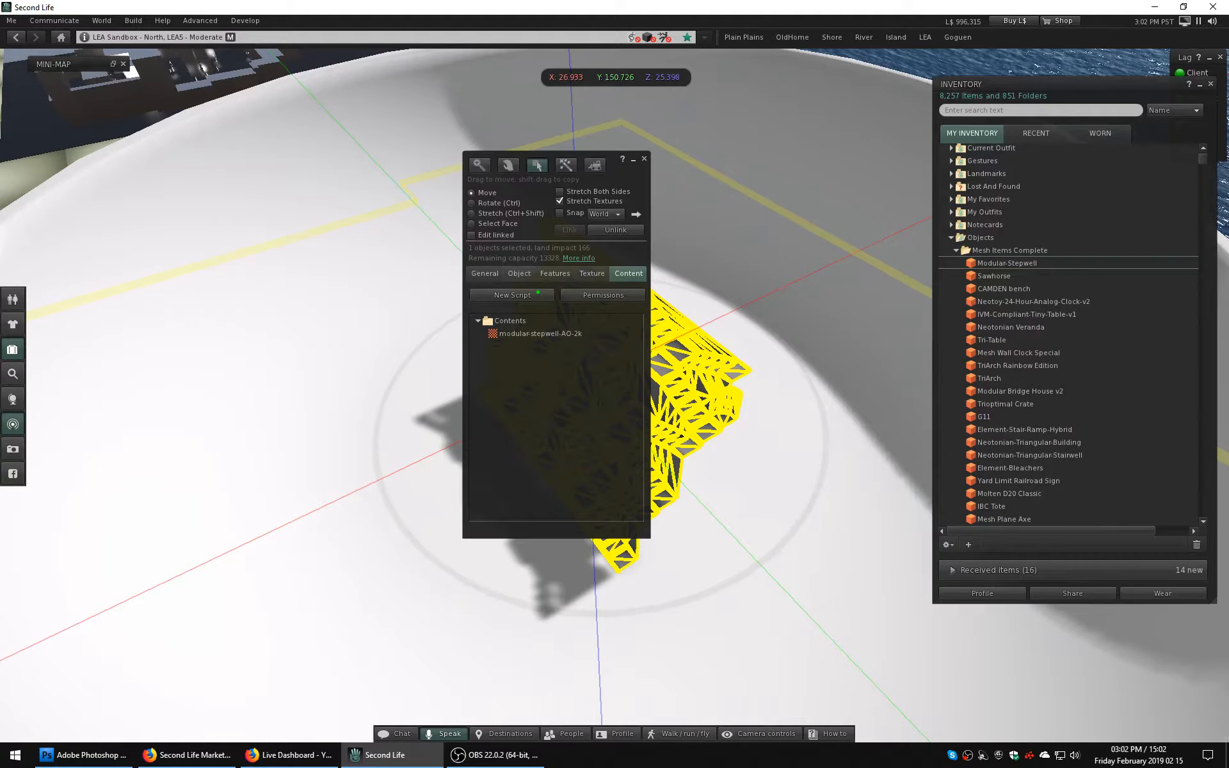
Look through the stepwell's object, general, texture and features properties.
click(519, 274)
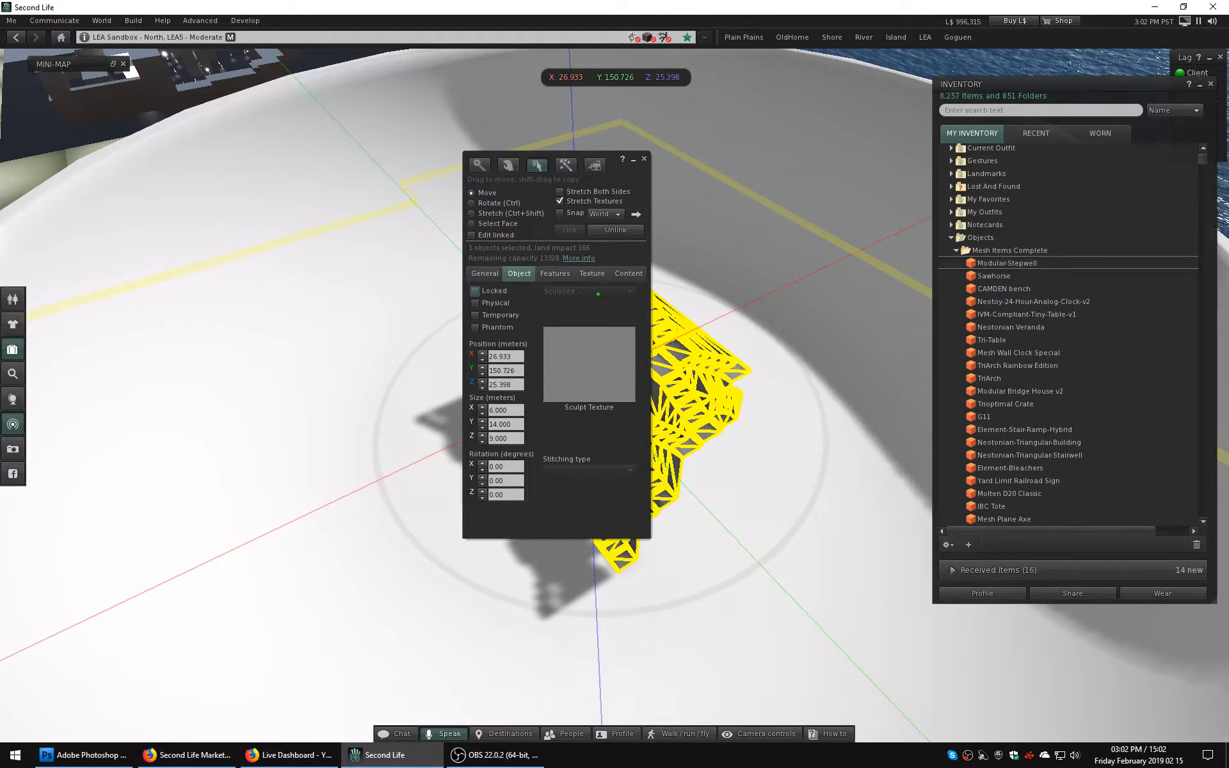
click(485, 274)
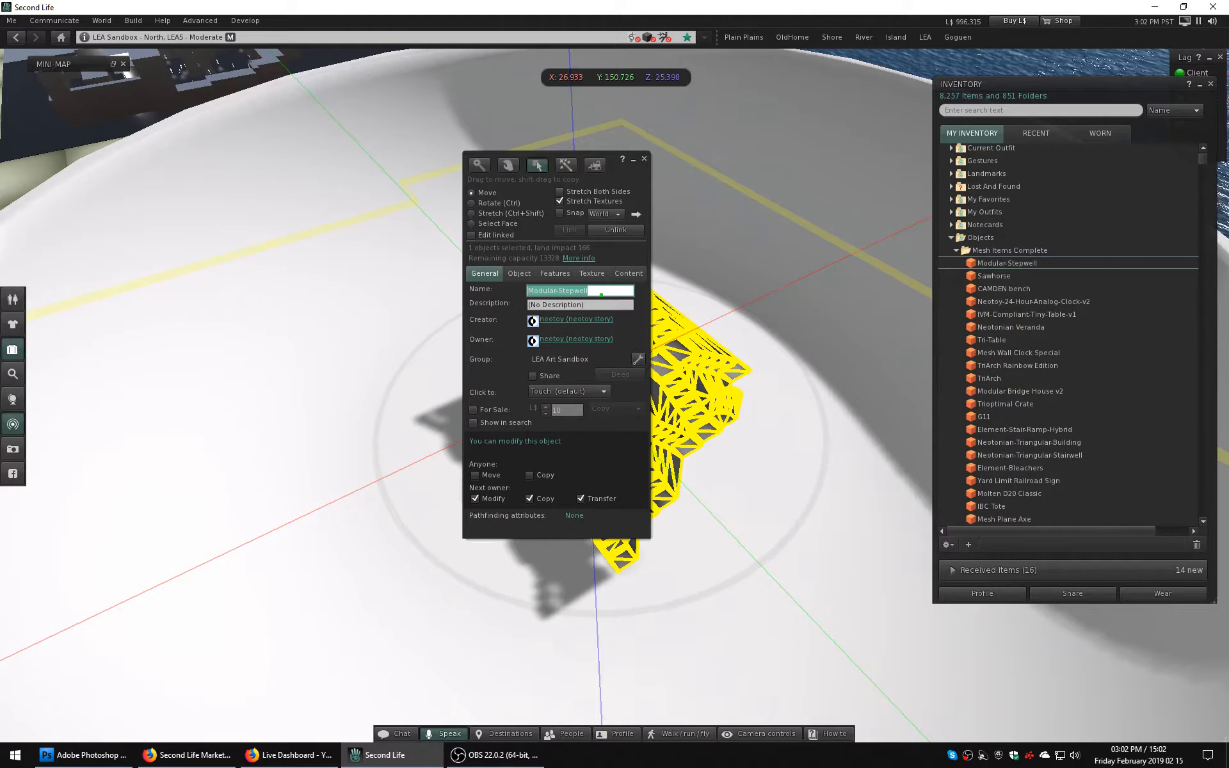
click(591, 273)
click(554, 273)
Try the None and Convex Hull physics shape types on the stepwell, reselecting it to check its land impact.
click(587, 321)
click(575, 334)
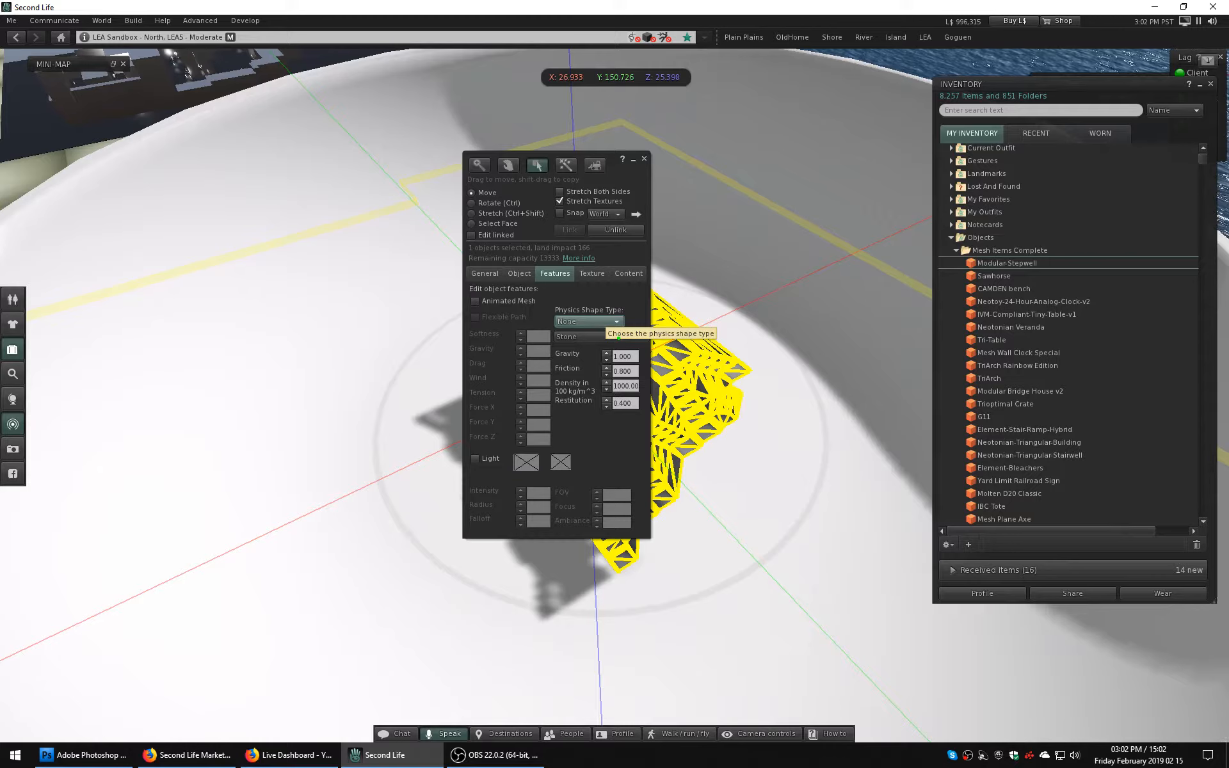
click(605, 322)
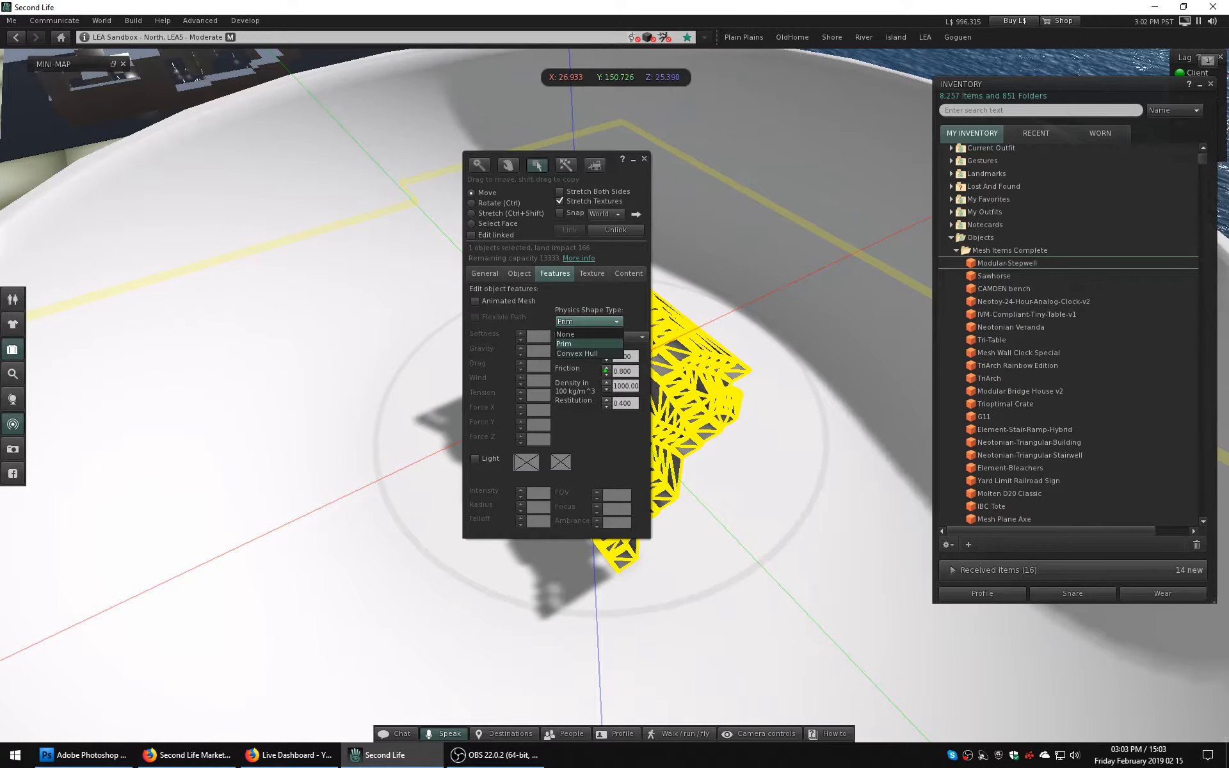
click(592, 353)
click(876, 269)
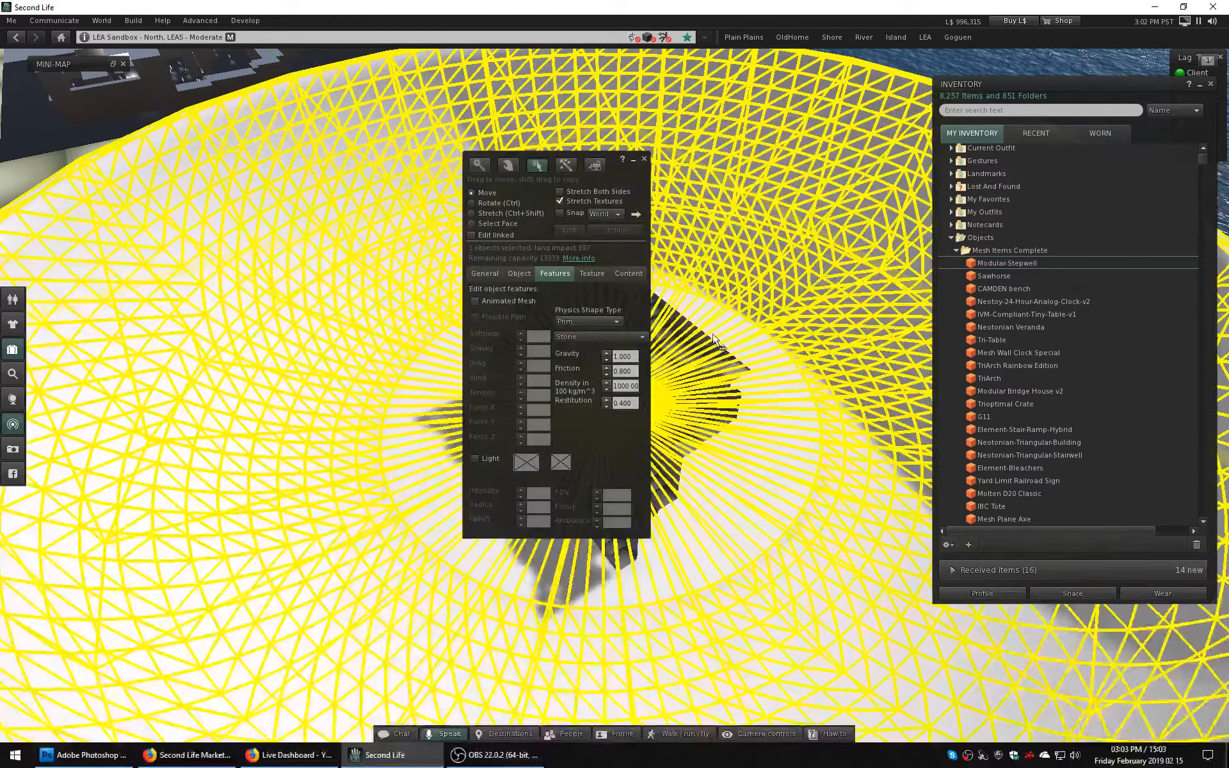
click(694, 377)
click(774, 262)
click(686, 363)
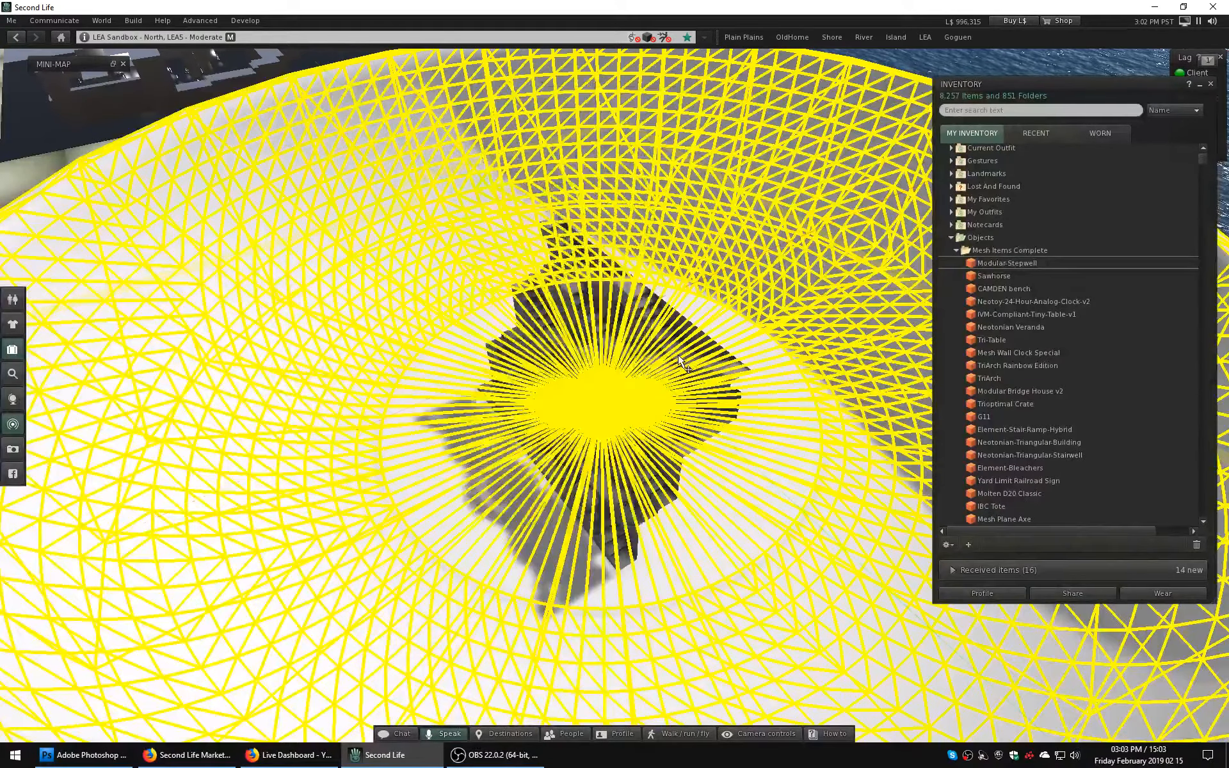
Return the stepwell's physics shape type to Prim and close the build window.
click(596, 322)
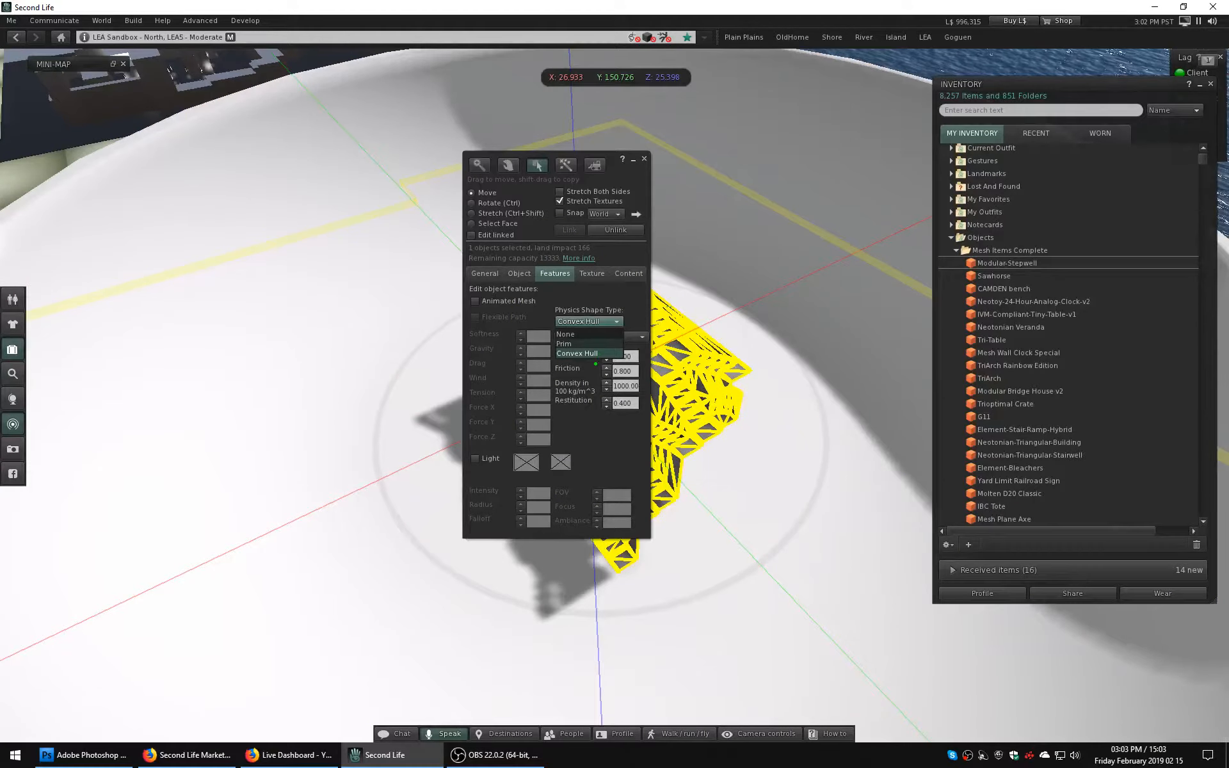
click(569, 344)
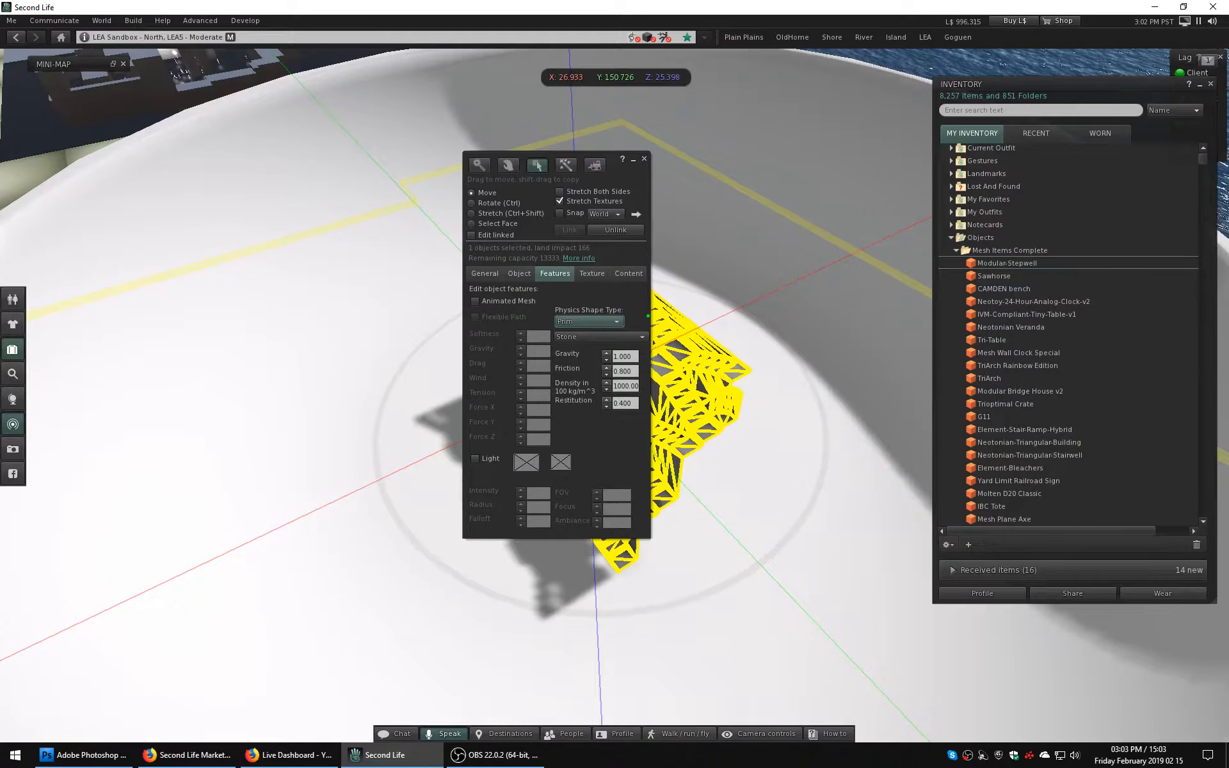
click(588, 321)
click(615, 346)
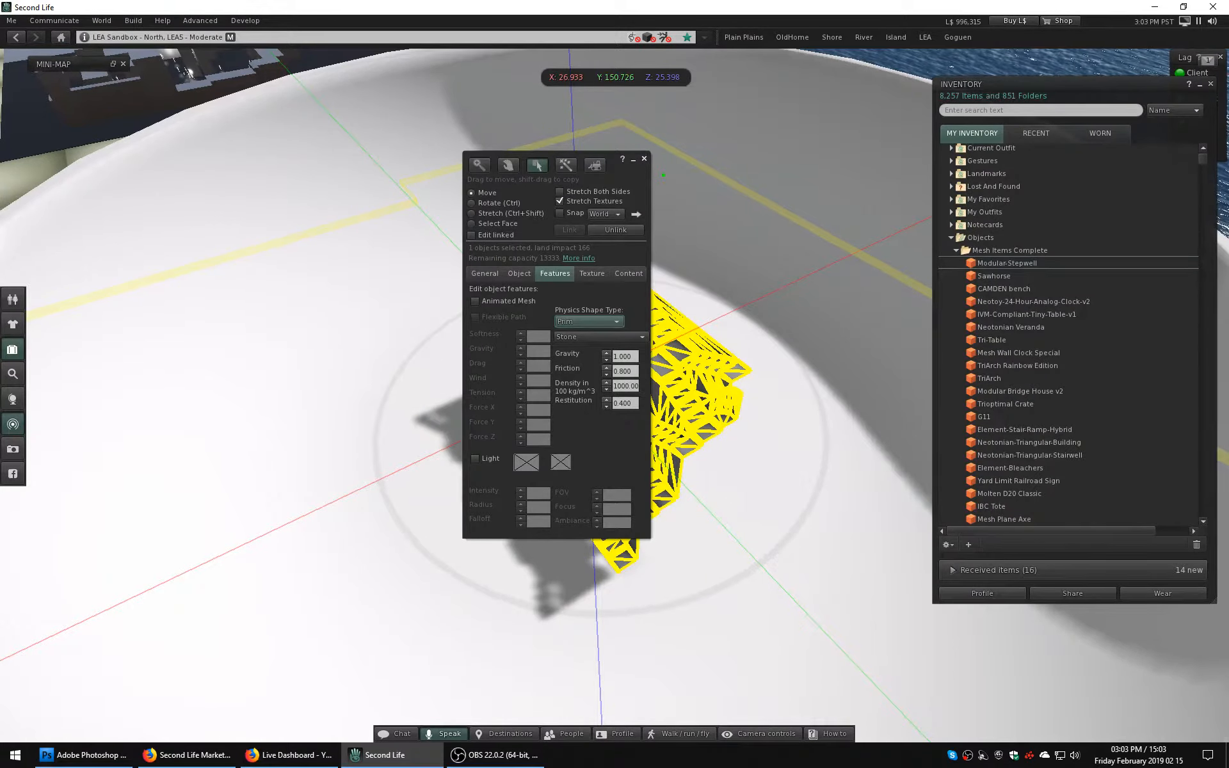
click(643, 159)
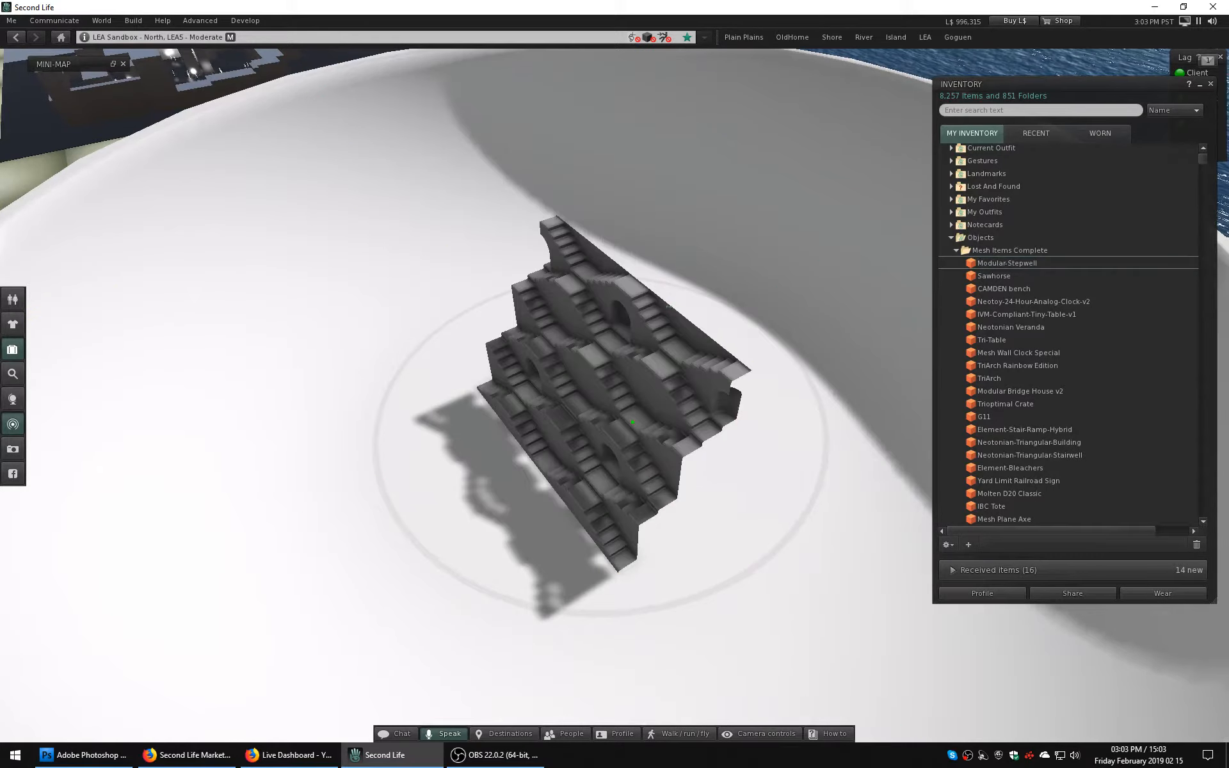
Examine the stepwell from its stair side and check its land impact in the build window.
alt+drag(601, 384, 806, 384)
ctrl+alt+drag(581, 444, 605, 333)
right_click(611, 334)
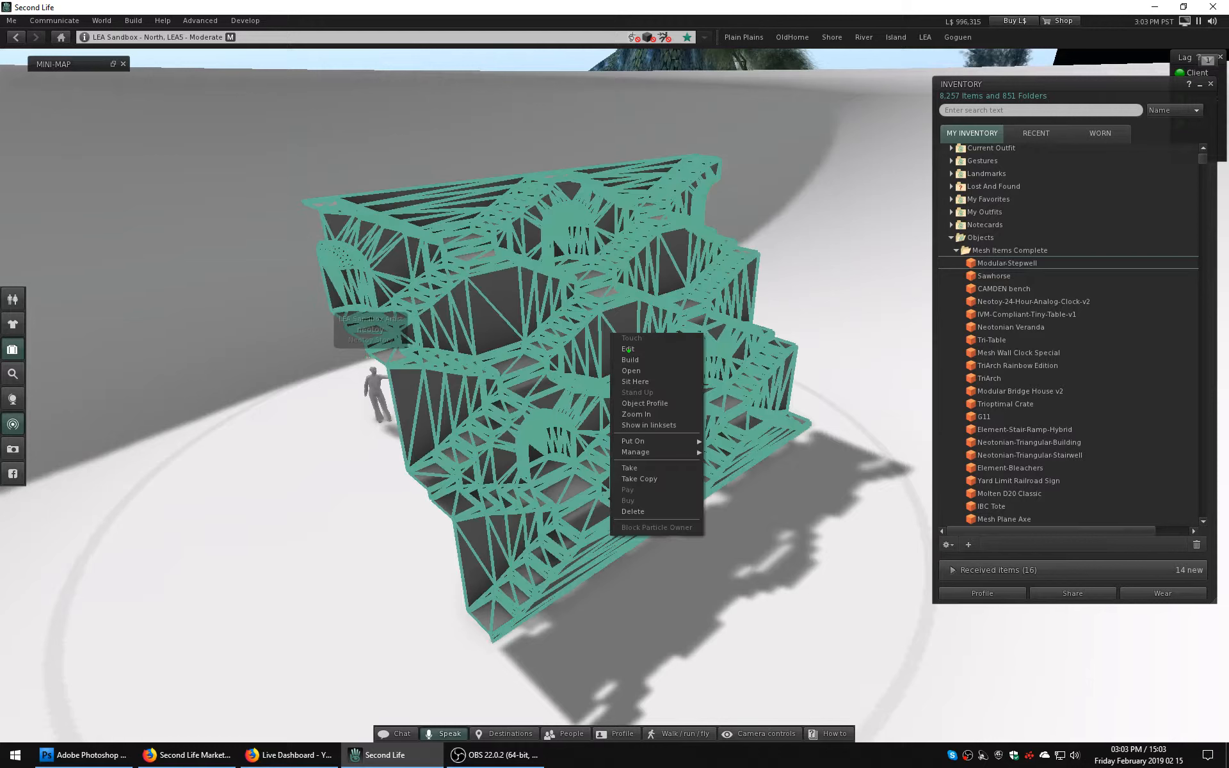
click(627, 349)
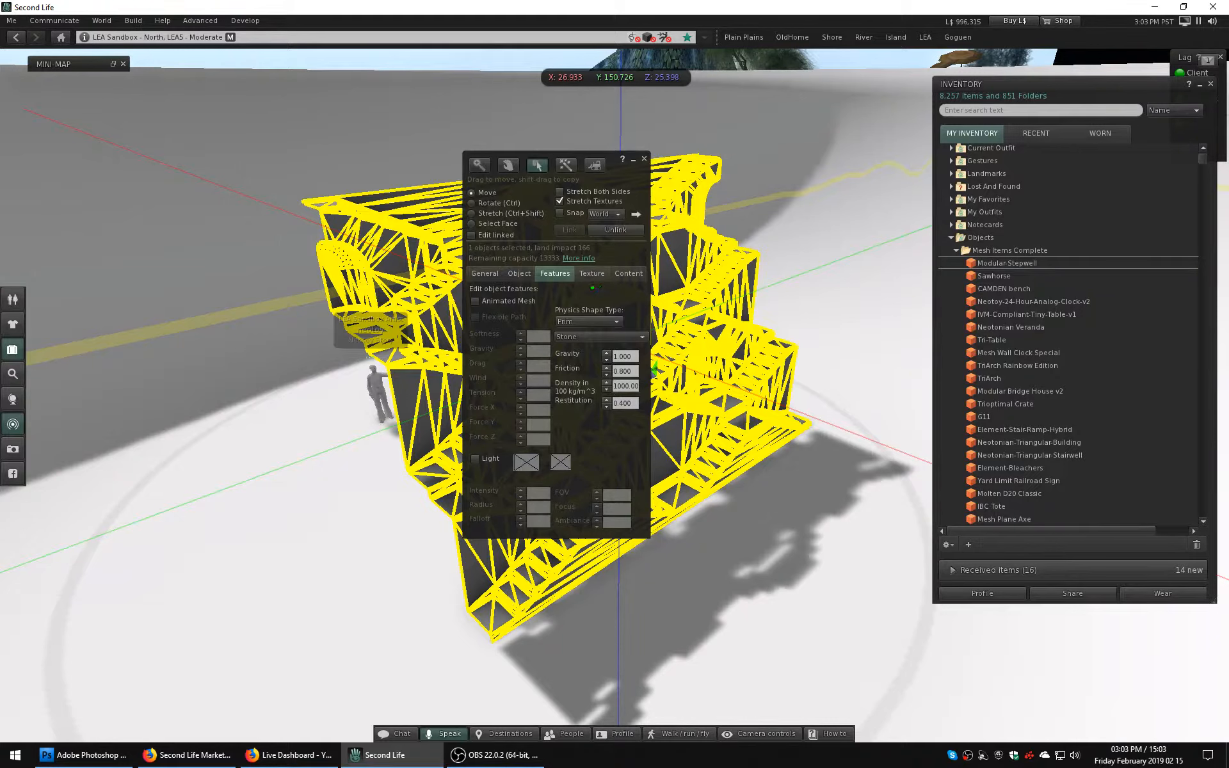
drag(608, 161, 822, 174)
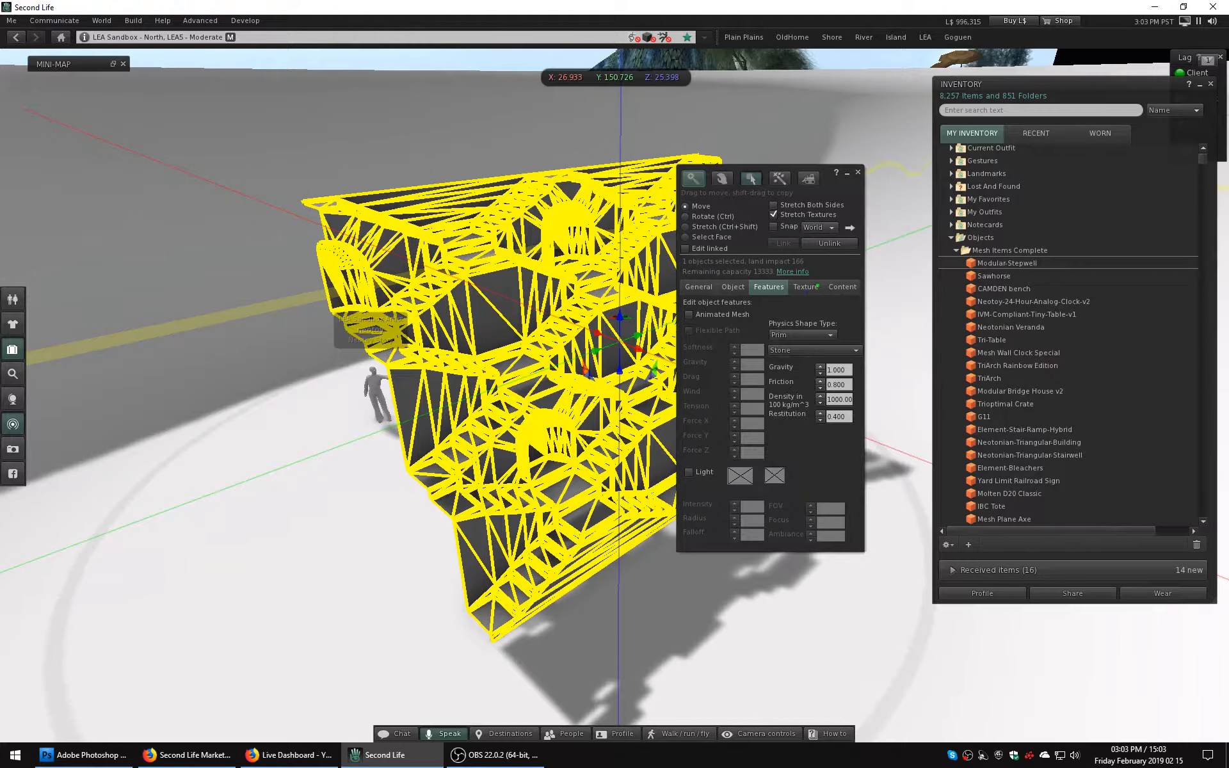
click(857, 172)
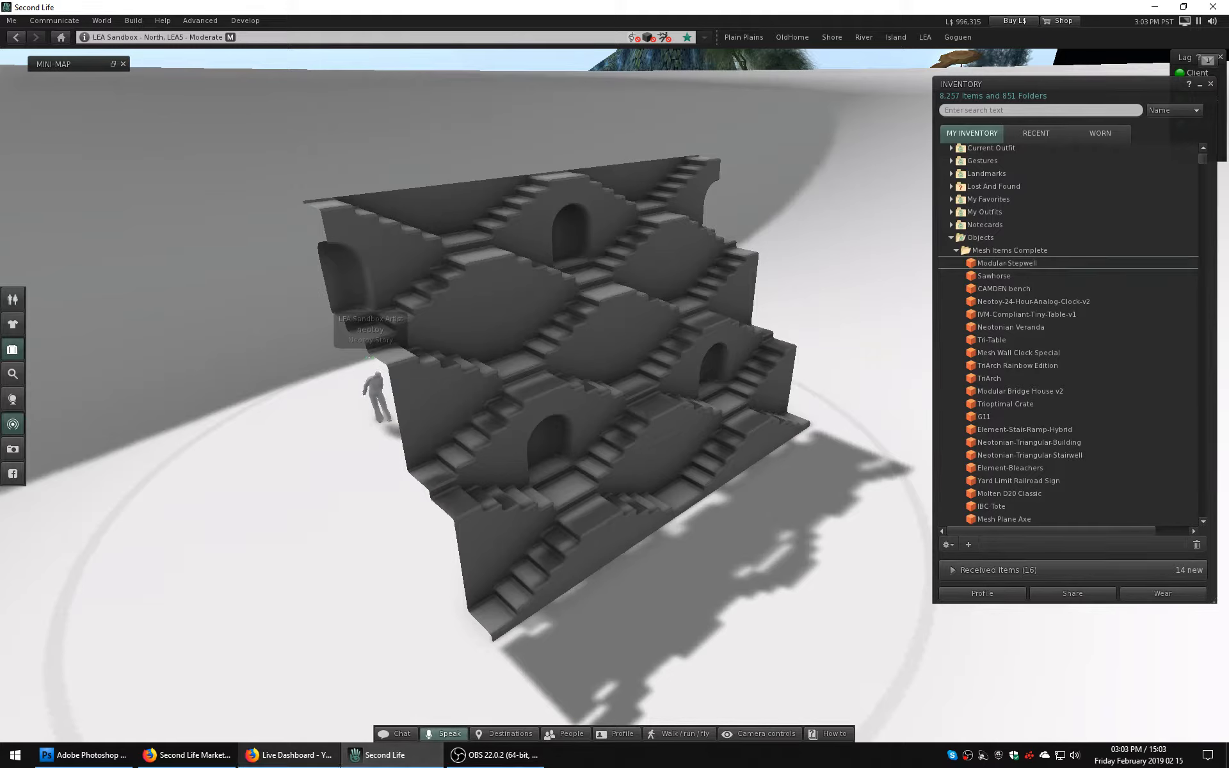
Switch to the marketplace listing form in Firefox and set the land impact to 166.
click(186, 754)
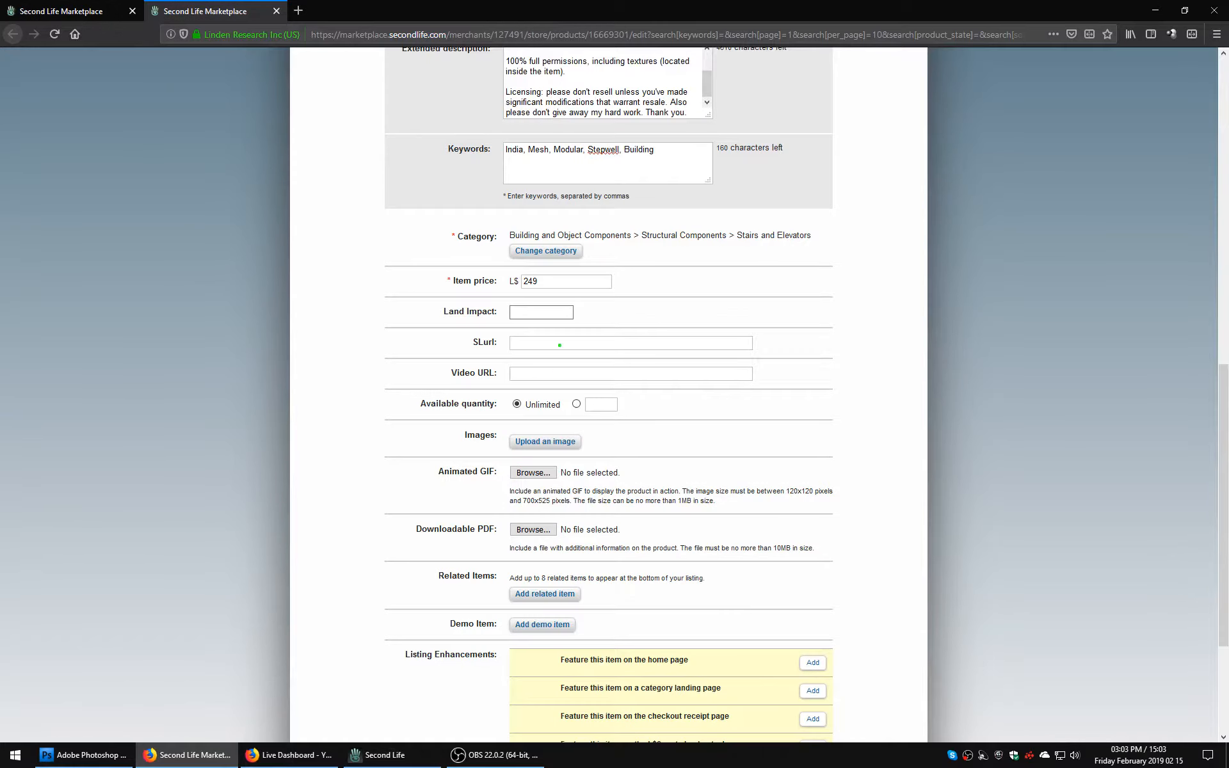
text(166)
click(549, 375)
Upload slm0191-3.jpg from the desktop as the listing's main image.
scroll(550, 375, down, 4)
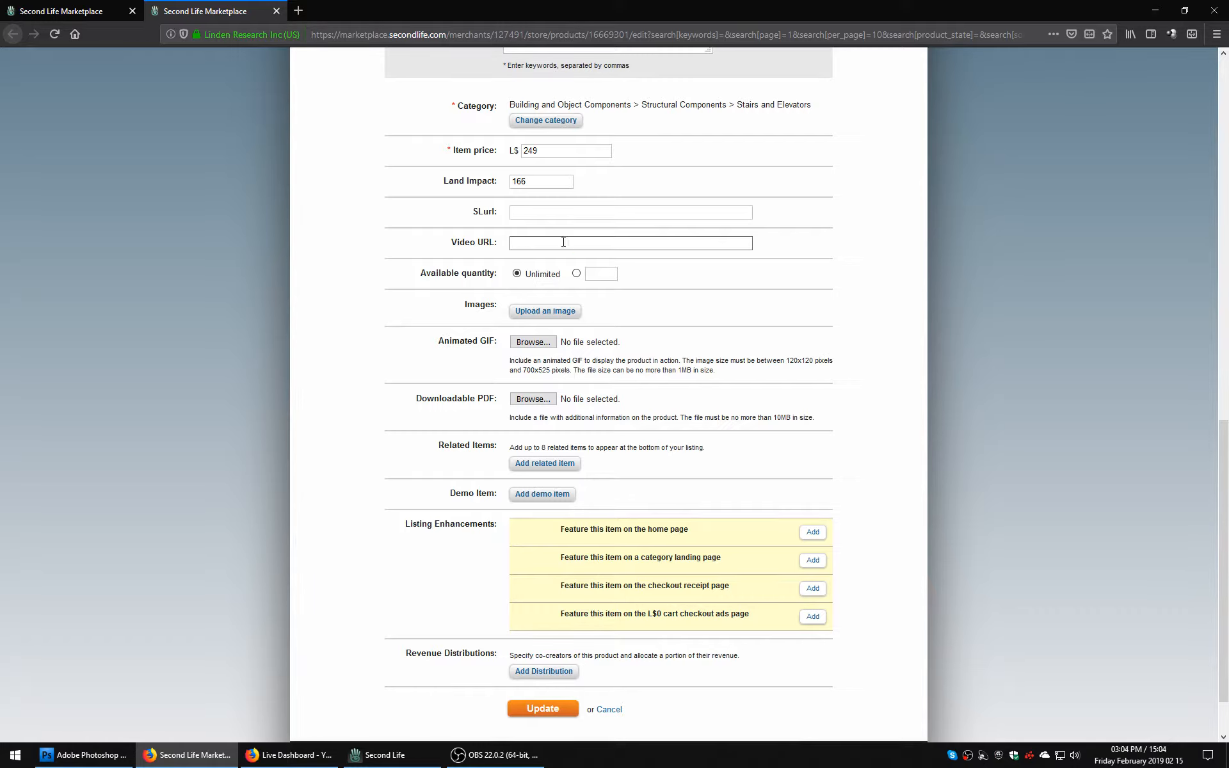
click(563, 312)
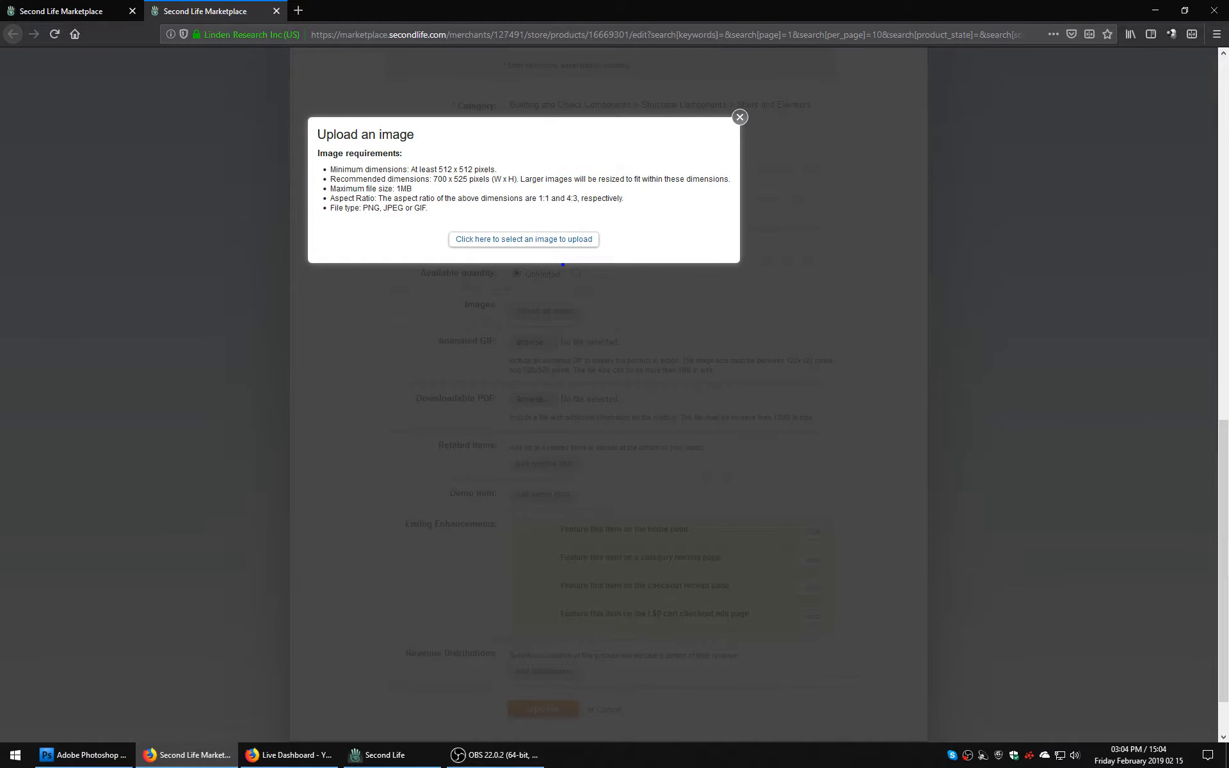
click(570, 246)
click(362, 198)
click(507, 363)
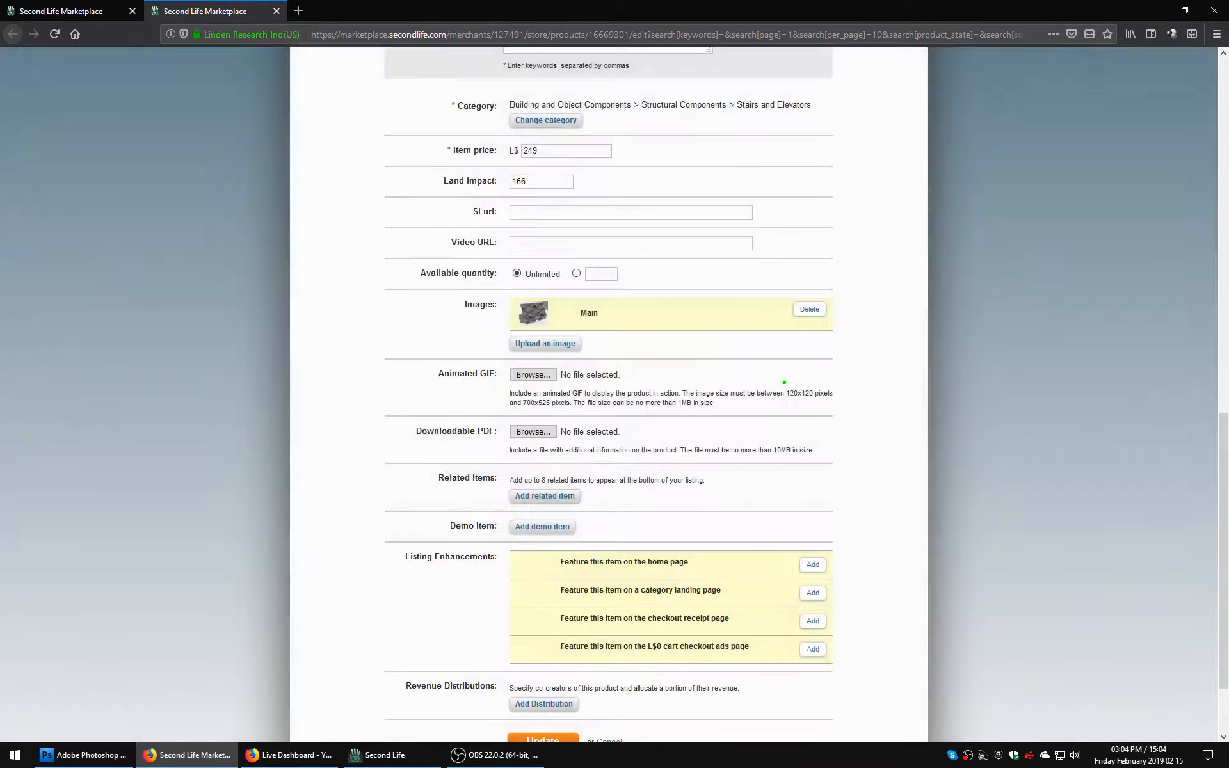
Upload slm0191-1.jpg from the desktop as an alternate listing image.
click(544, 343)
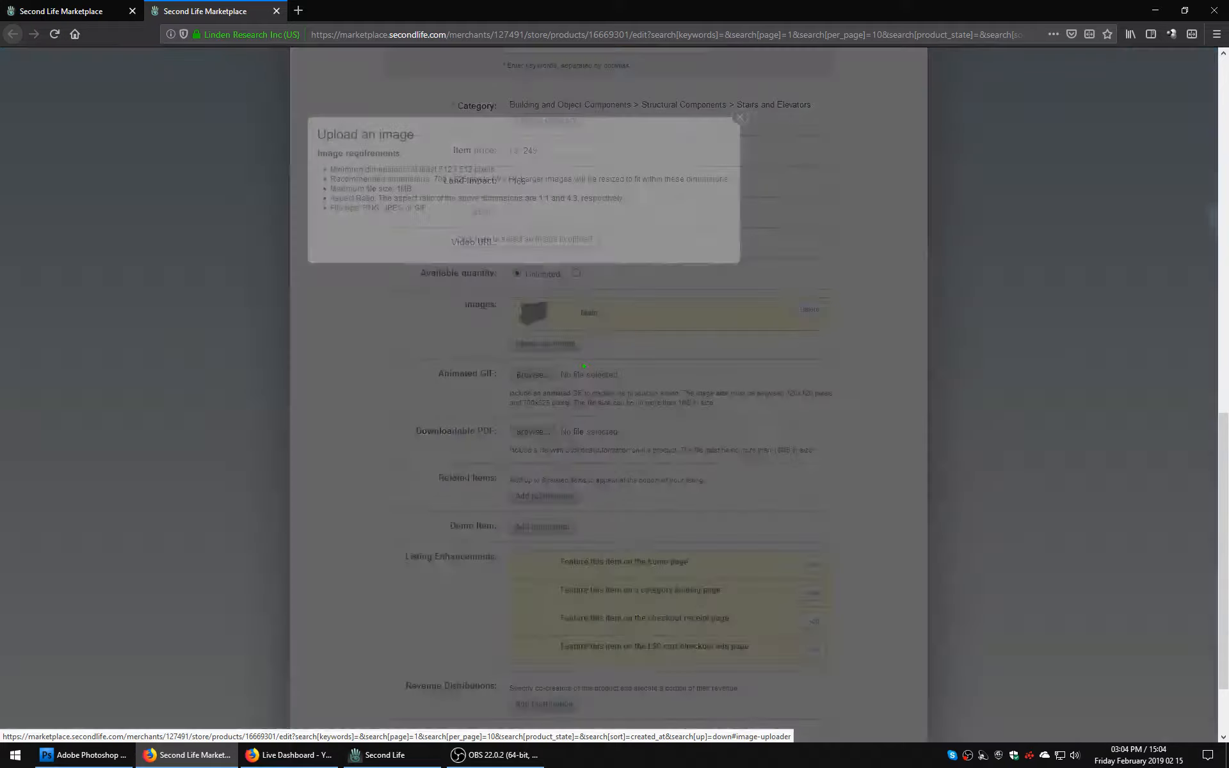
click(479, 240)
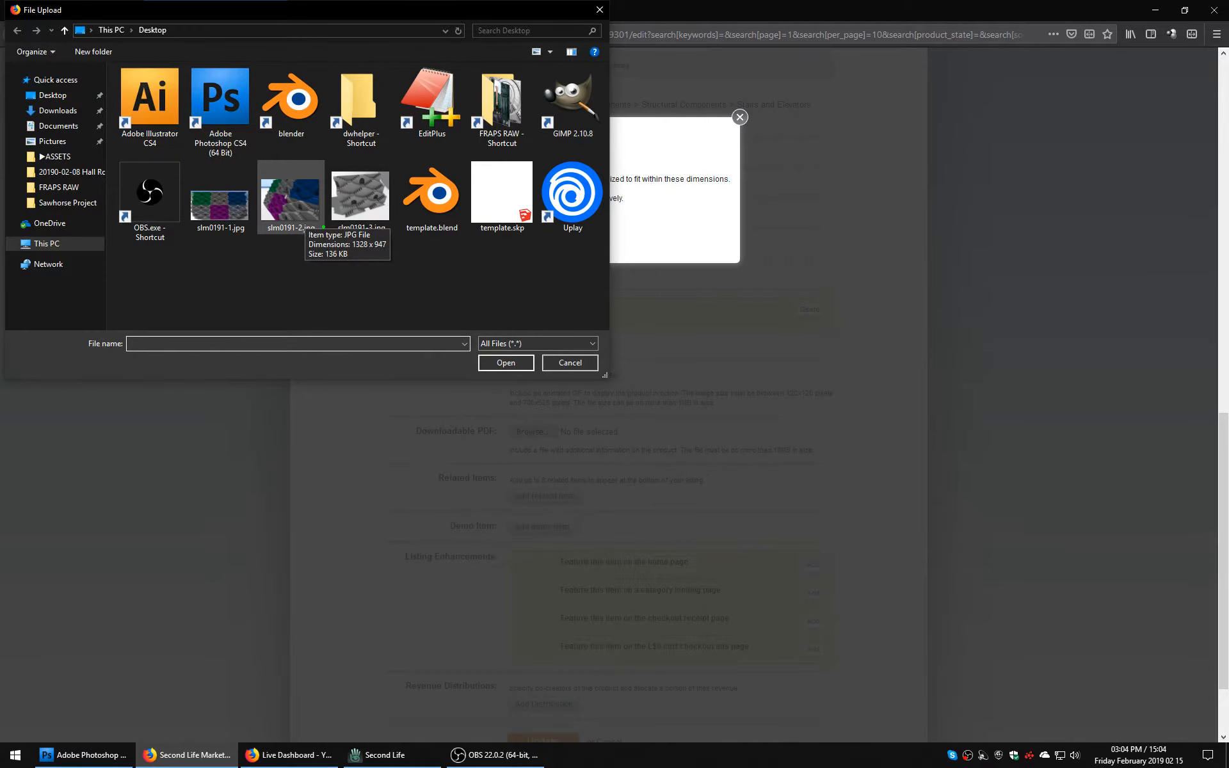
click(219, 205)
click(505, 363)
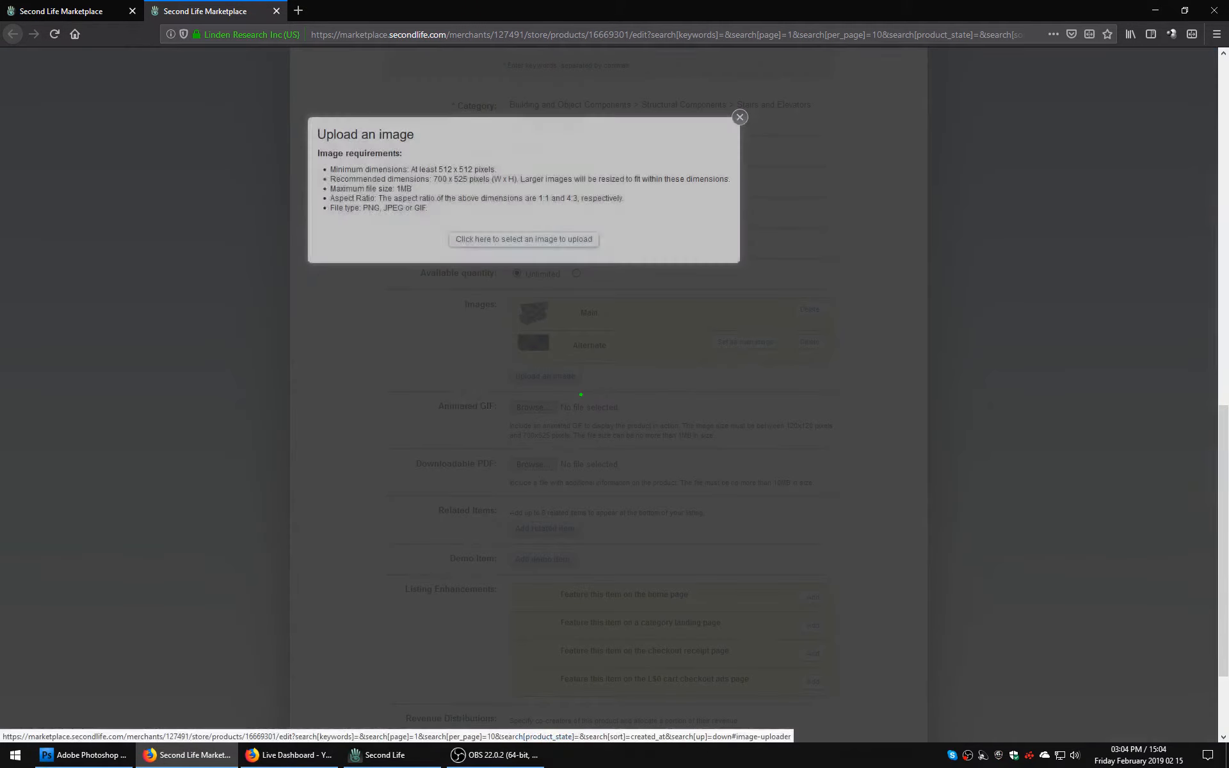
Add slm0191-2.jpg from the desktop as another alternate image and look over the rest of the listing form.
click(514, 242)
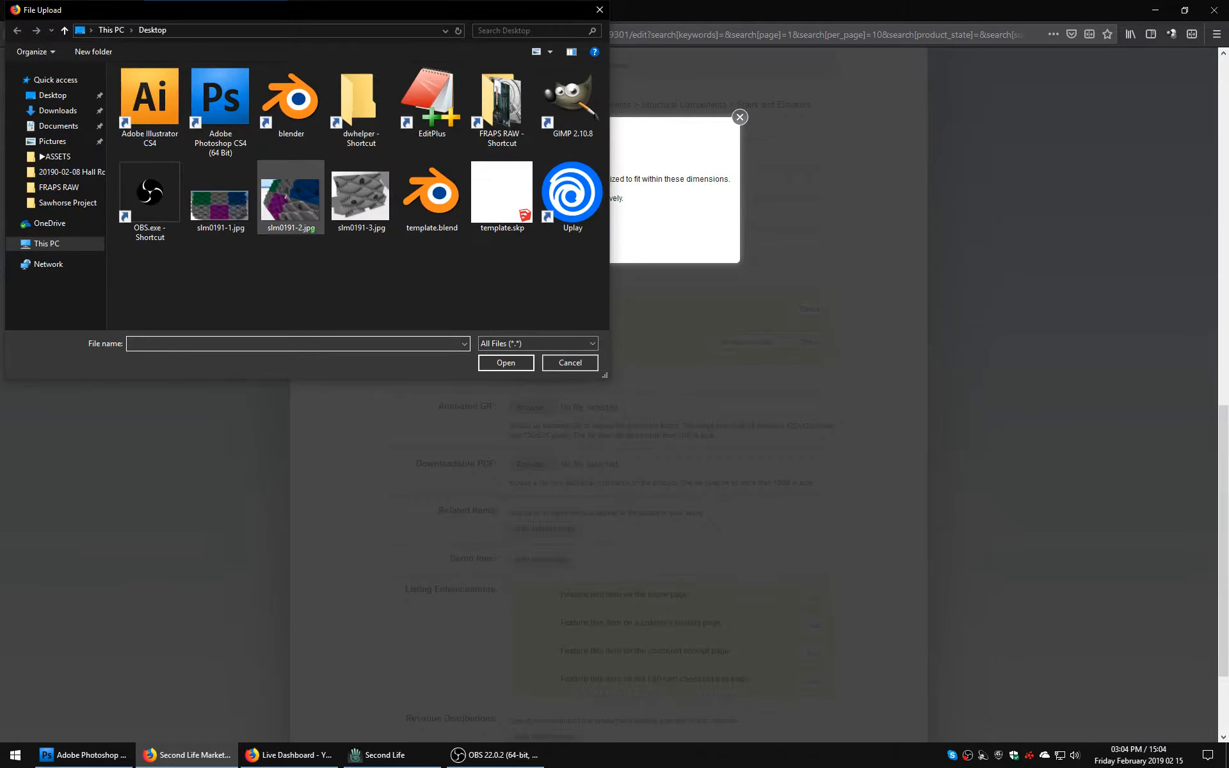
click(291, 203)
key(Return)
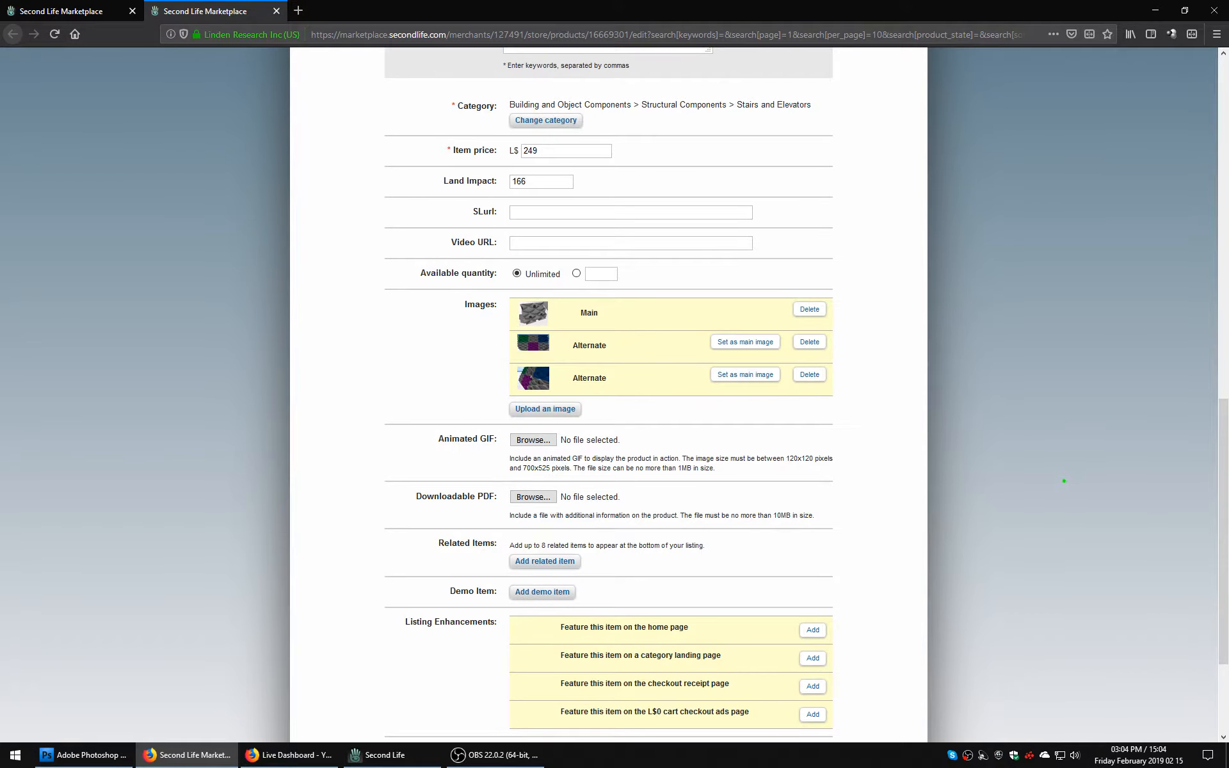
scroll(1068, 481, down, 3)
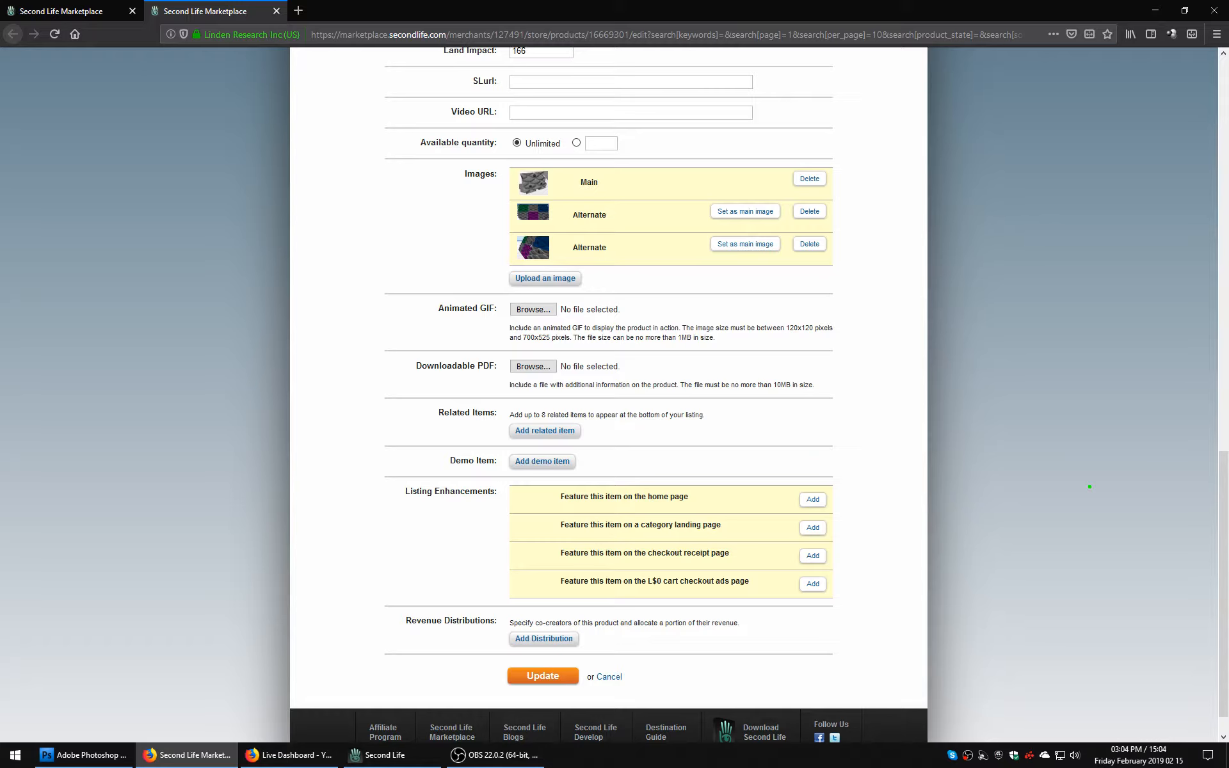
scroll(1089, 486, down, 1)
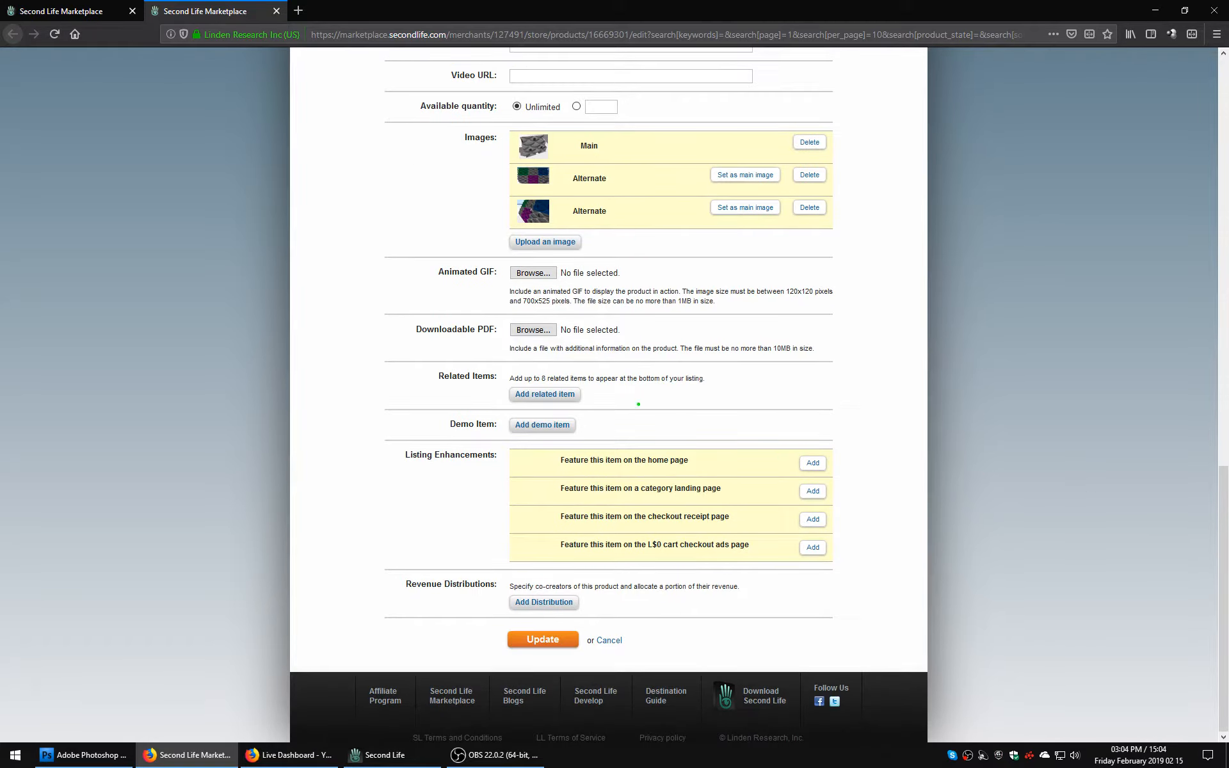